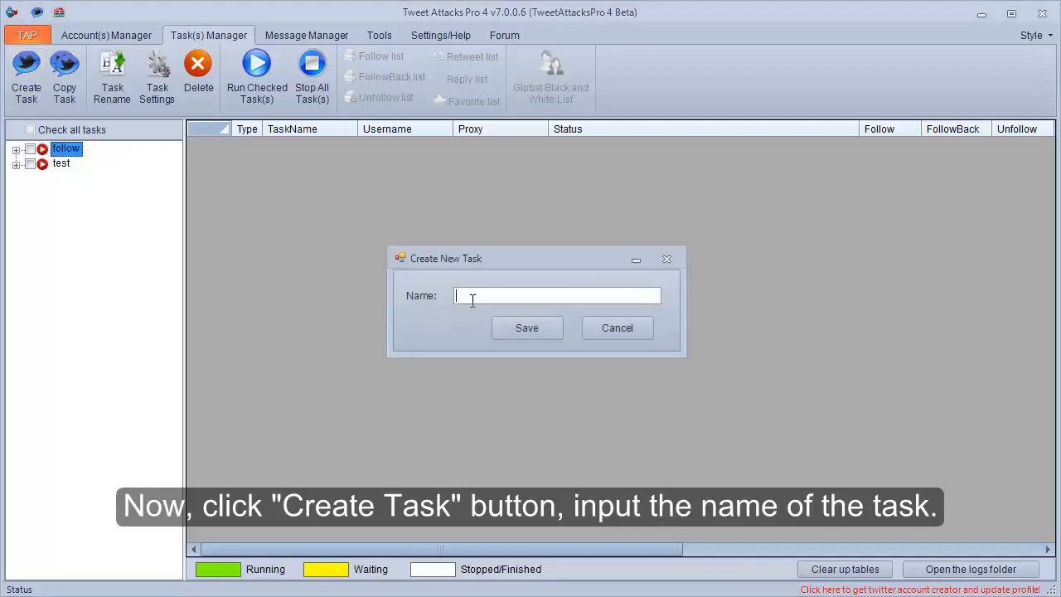
Create a new task named mytest and view its Modules and Advanced Settings pages.
text(mytest)
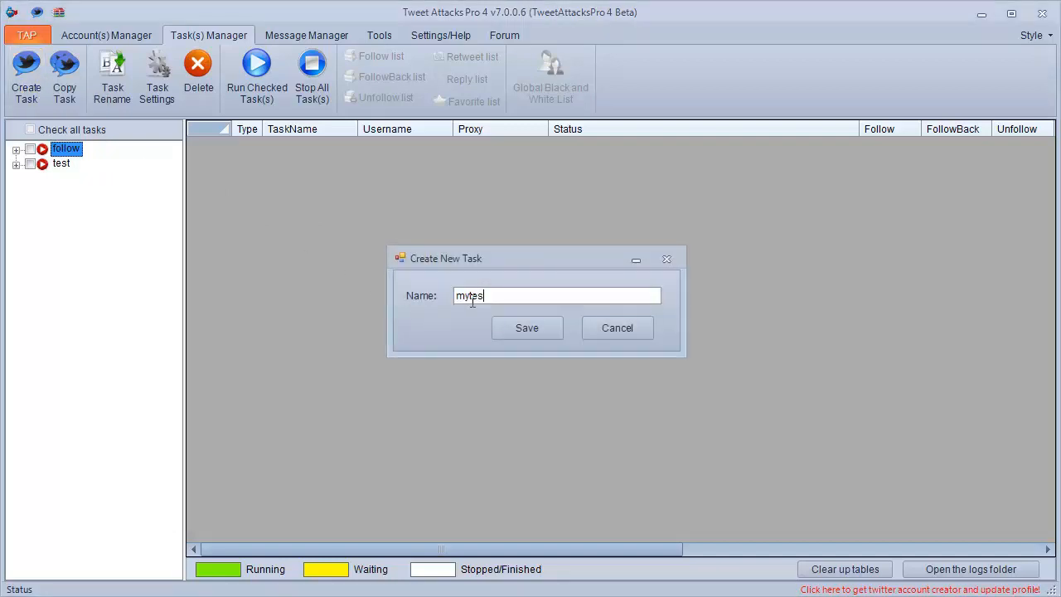
click(515, 328)
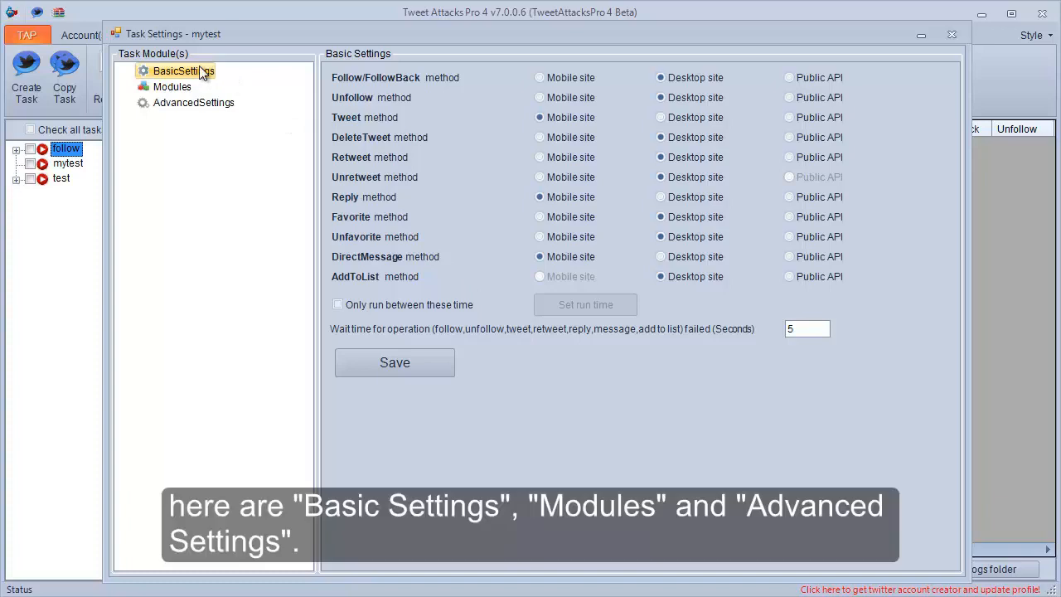
click(184, 89)
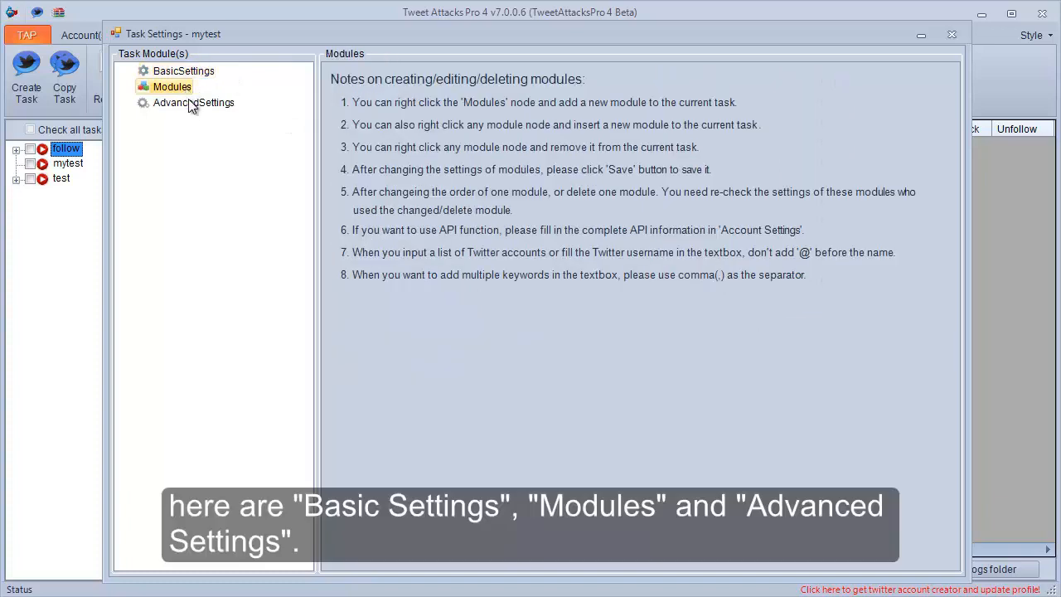
click(192, 109)
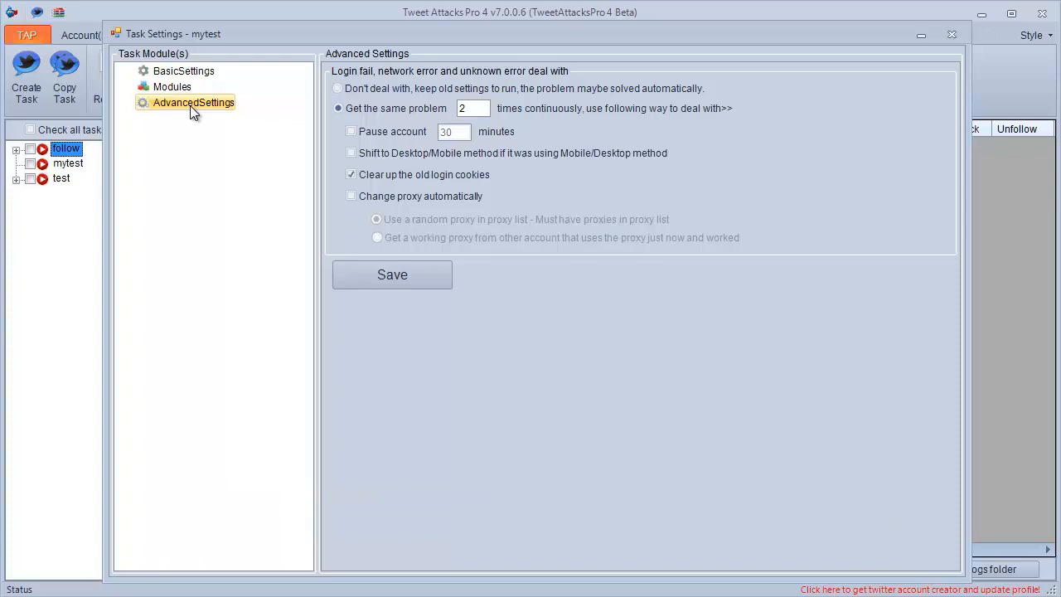
In Basic Settings, set Follow/FollowBack and Unfollow to Mobile site, Reply and Tweet to Desktop site, and Favorite and Unfavorite to Public API.
click(195, 73)
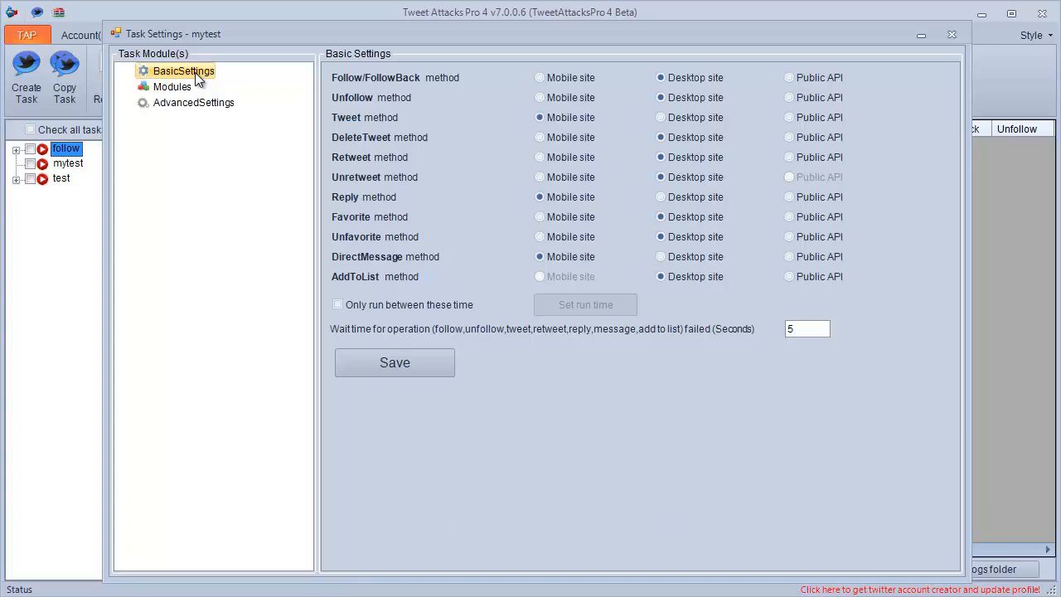
click(569, 79)
click(569, 98)
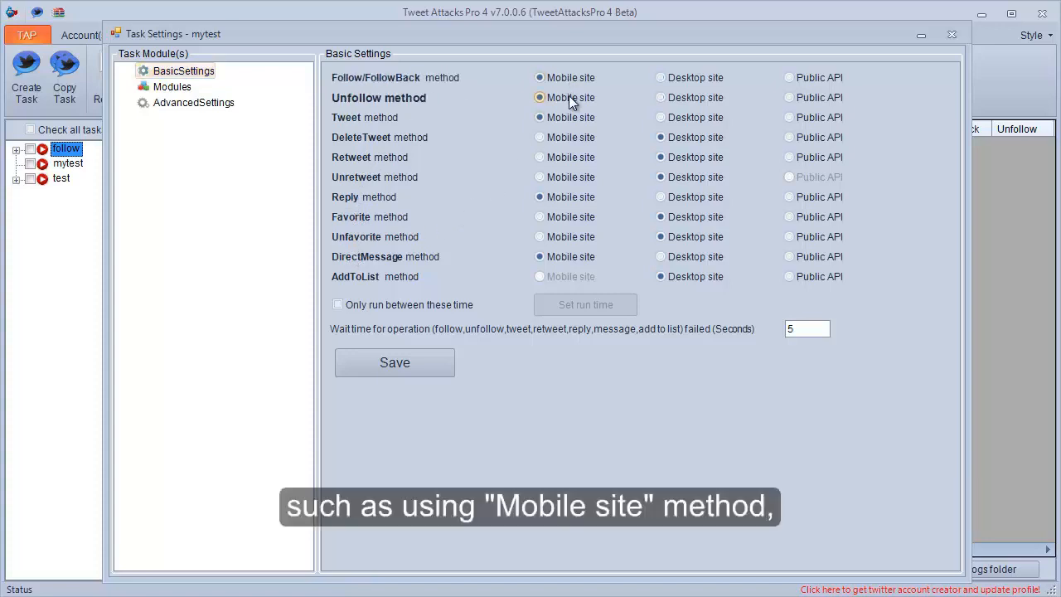
click(671, 195)
click(678, 115)
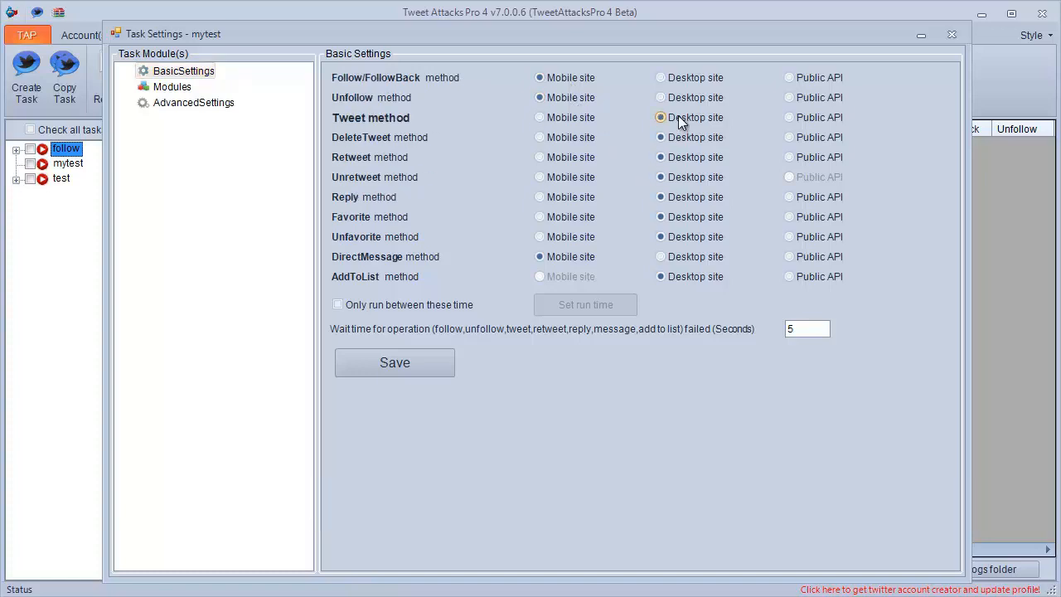
click(809, 217)
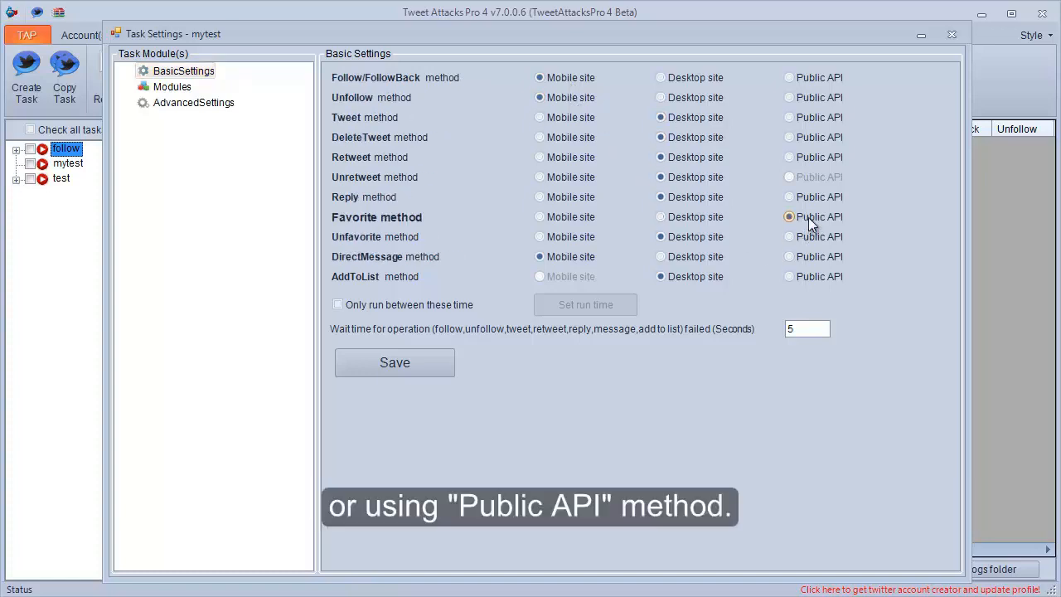
click(808, 236)
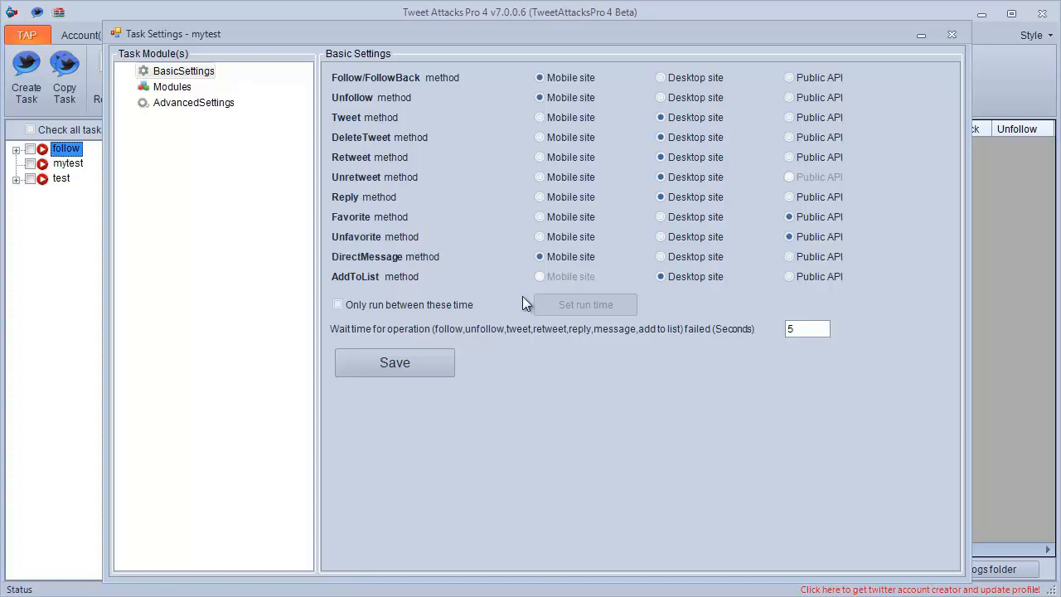
Restrict the task to set run times and add a period from 13:24 to 14:45.
click(399, 307)
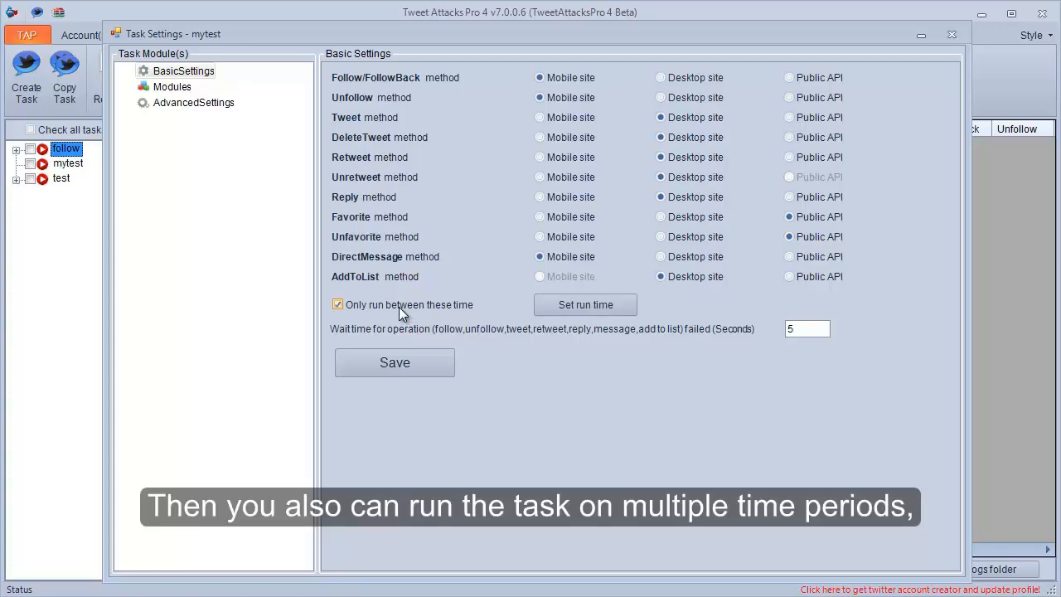
click(563, 306)
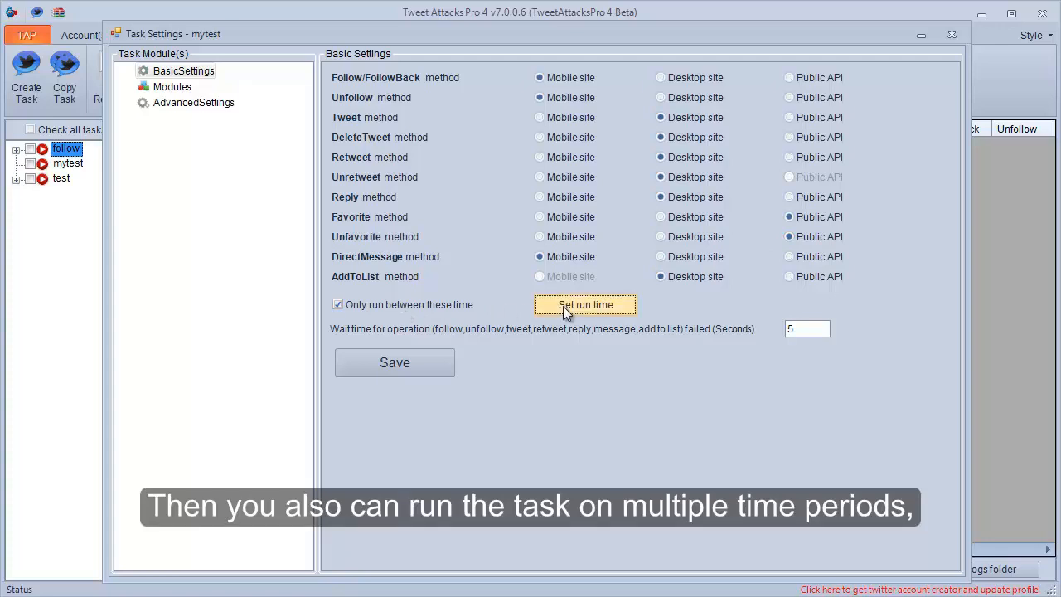
click(473, 403)
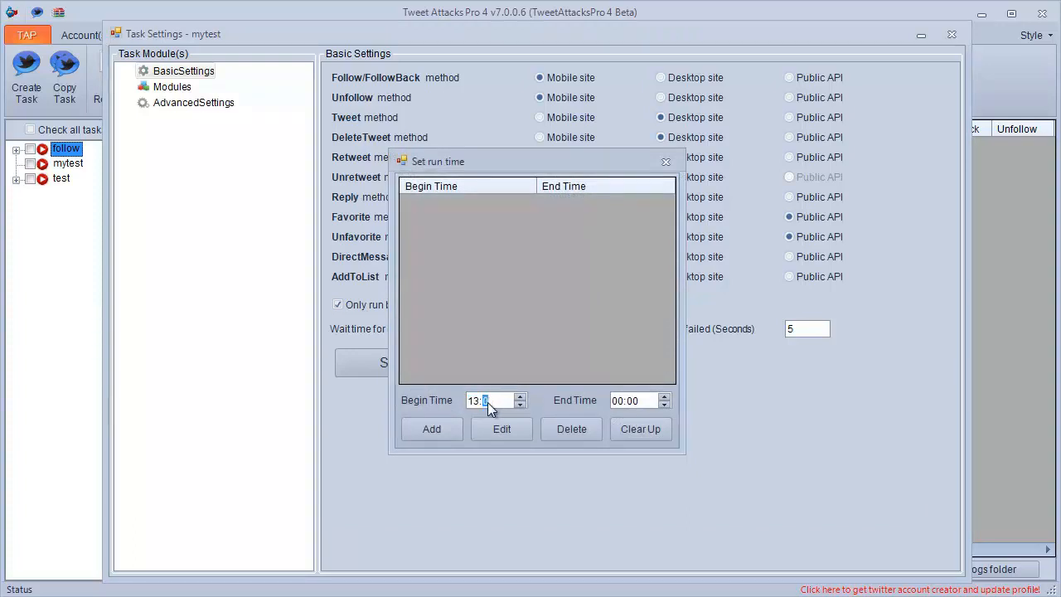
click(616, 402)
text(14:45)
click(432, 429)
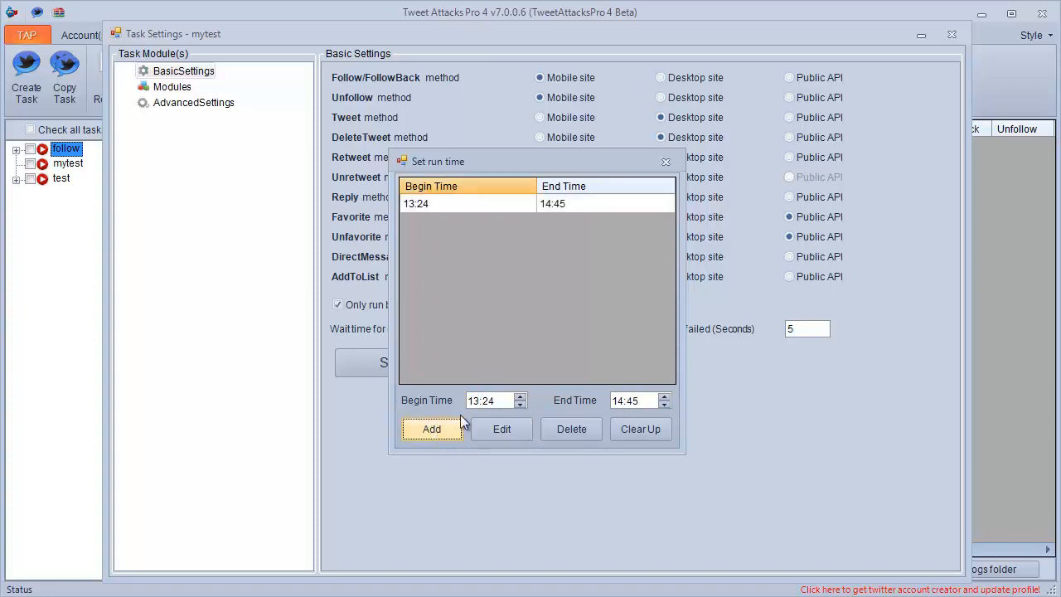
Add a second run period from 14:55 to 16:20 and close the run time settings.
click(477, 402)
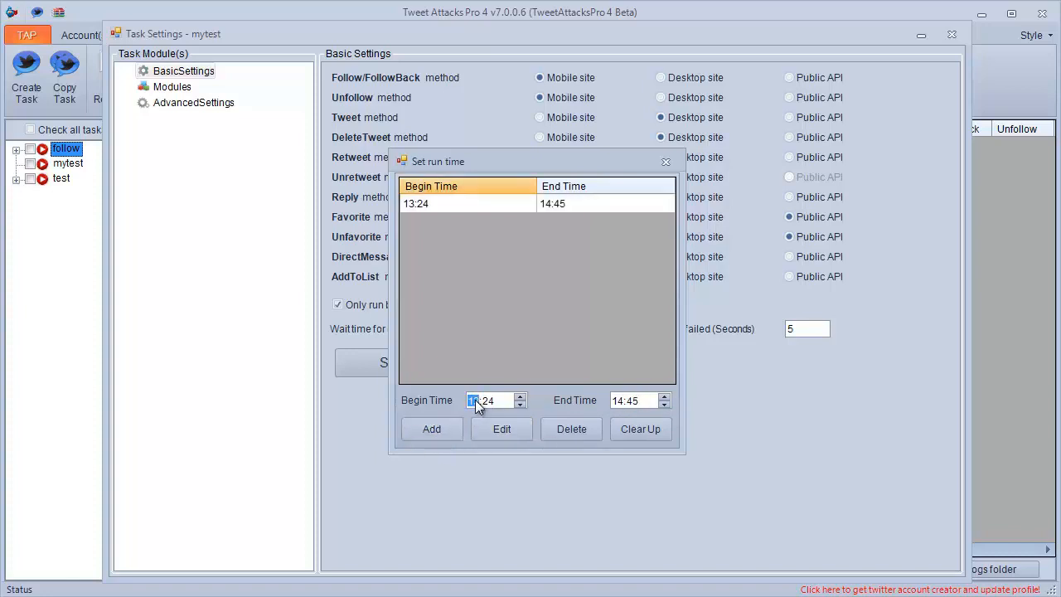
text(14)
click(488, 402)
click(615, 402)
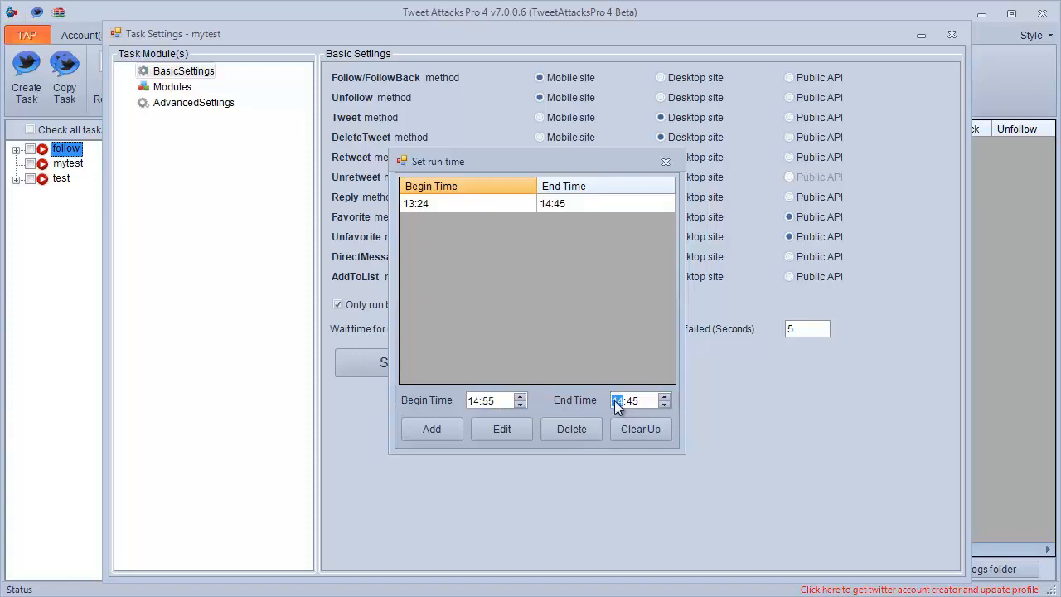
text(16)
click(632, 403)
text(20)
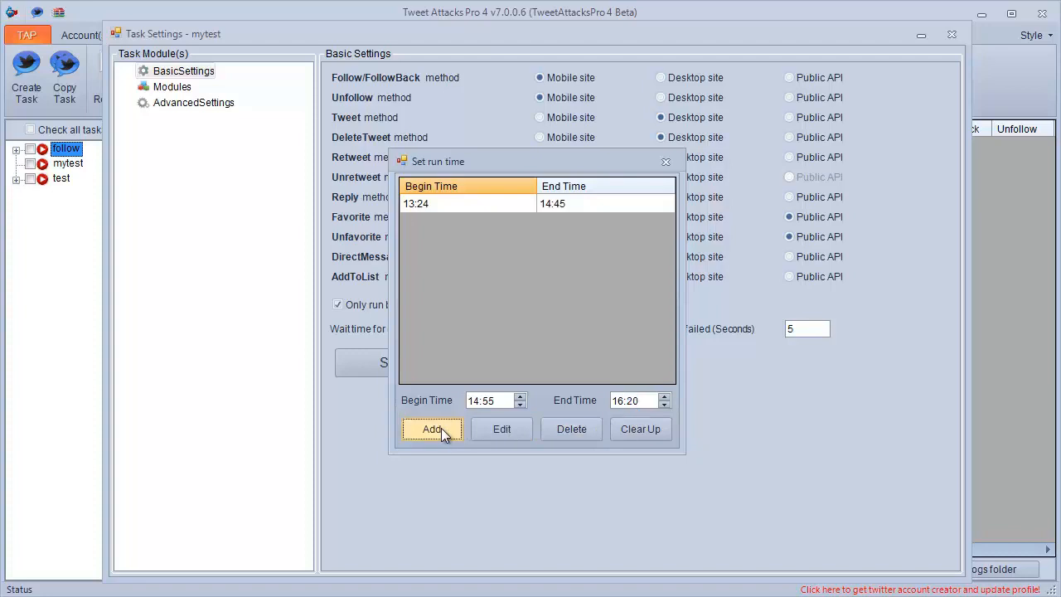
click(441, 428)
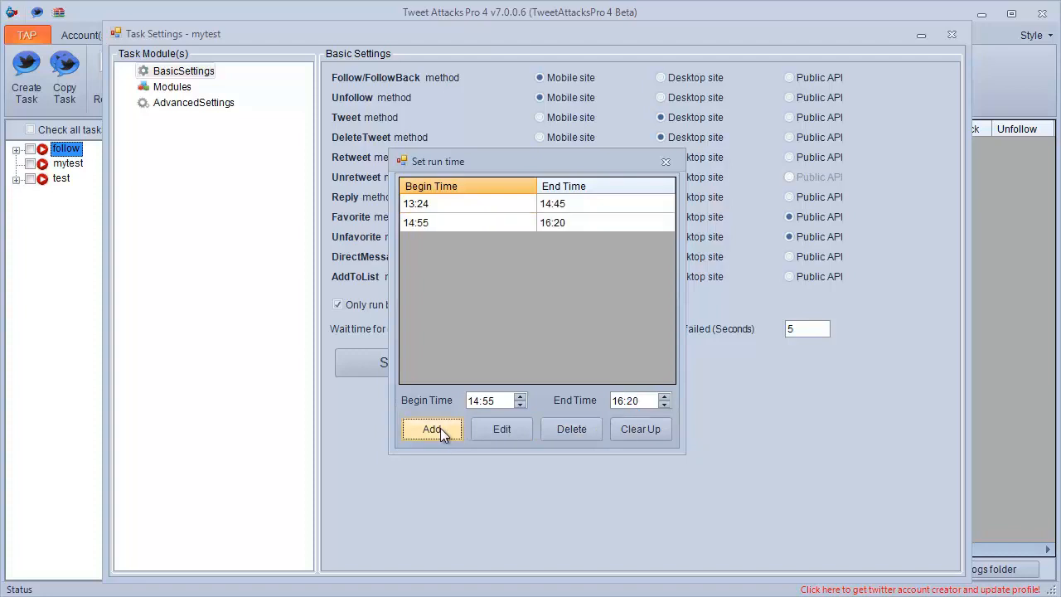
click(663, 163)
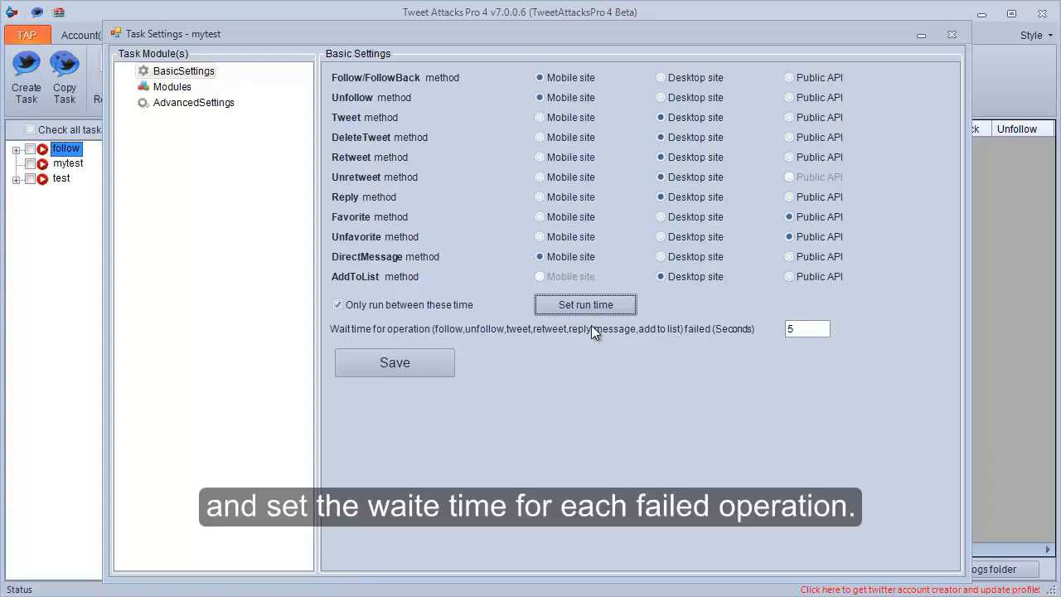
Set the wait time after a failed operation to 3 seconds and save the basic settings.
double_click(795, 330)
text(3)
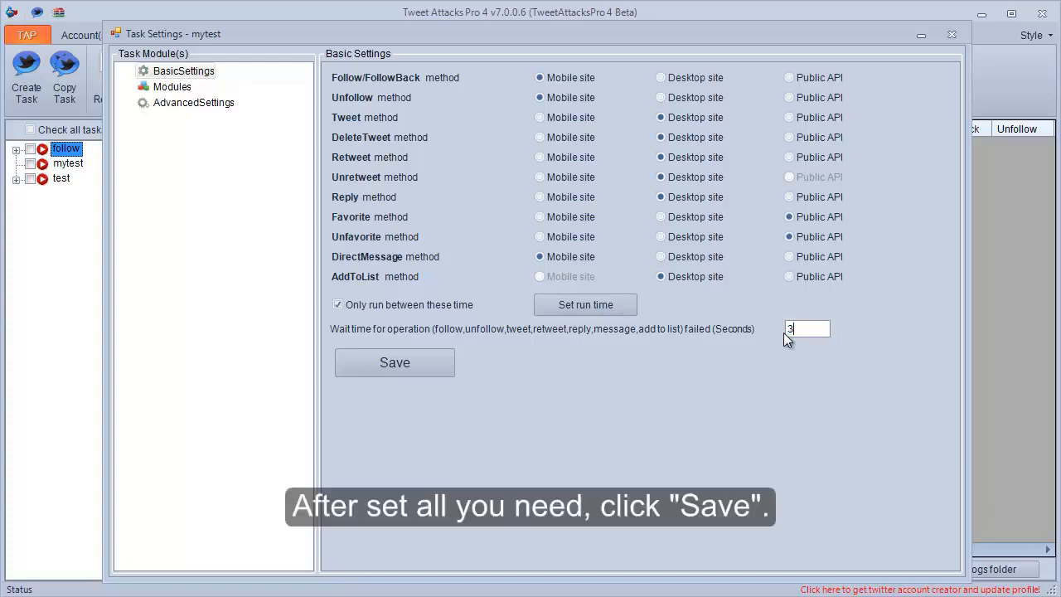
click(396, 360)
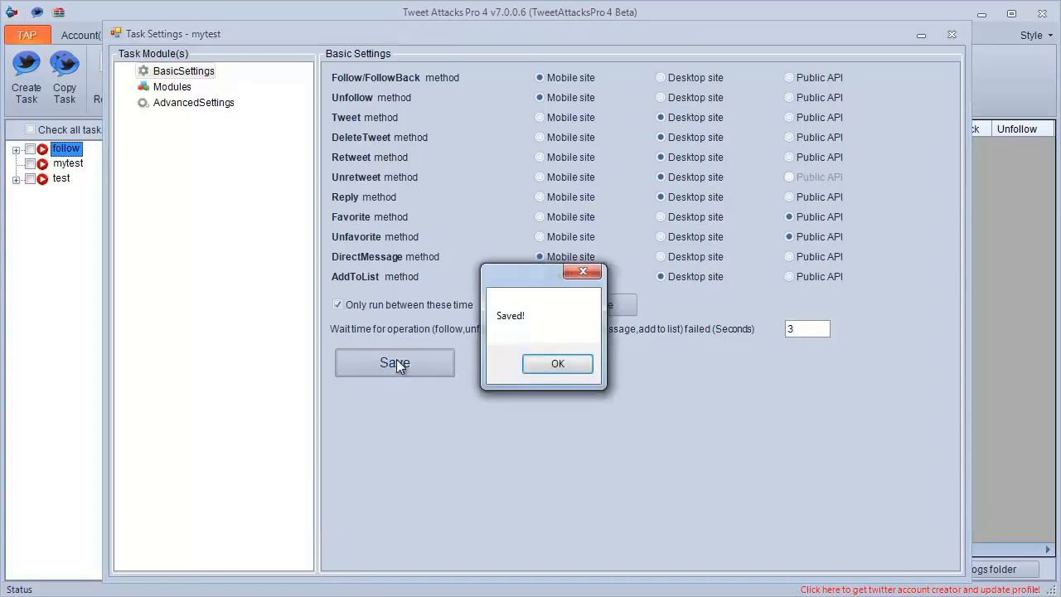
click(548, 365)
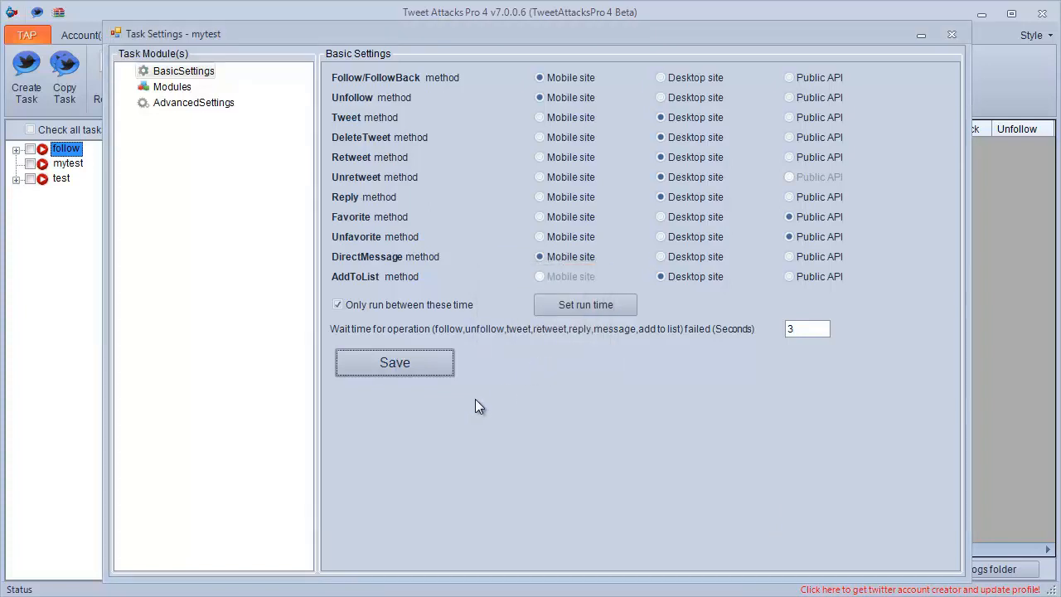
Add a Search module and an AccountRunThread module to the mytest task.
click(169, 104)
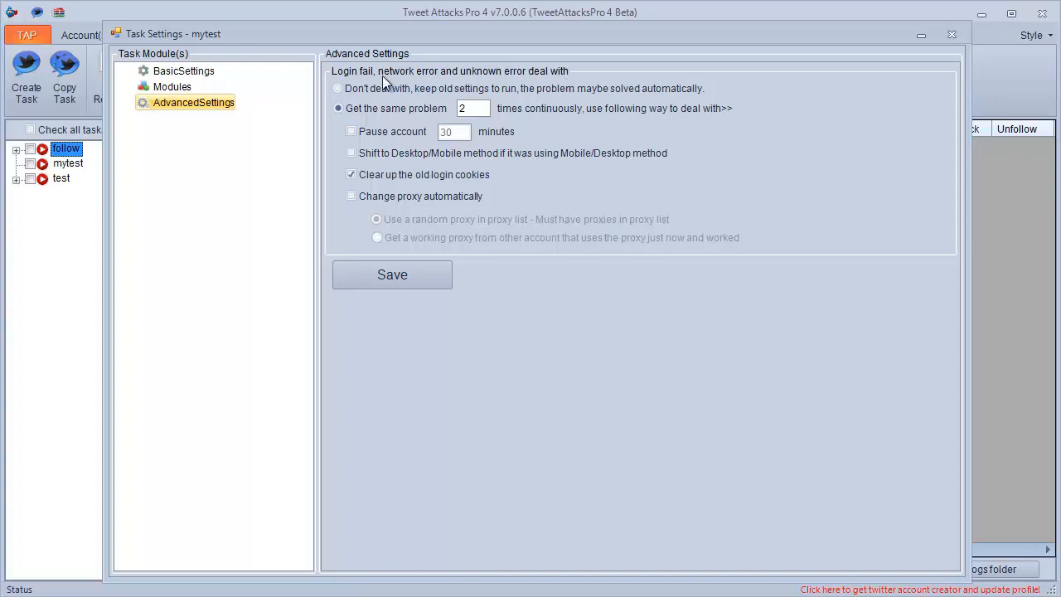
click(161, 89)
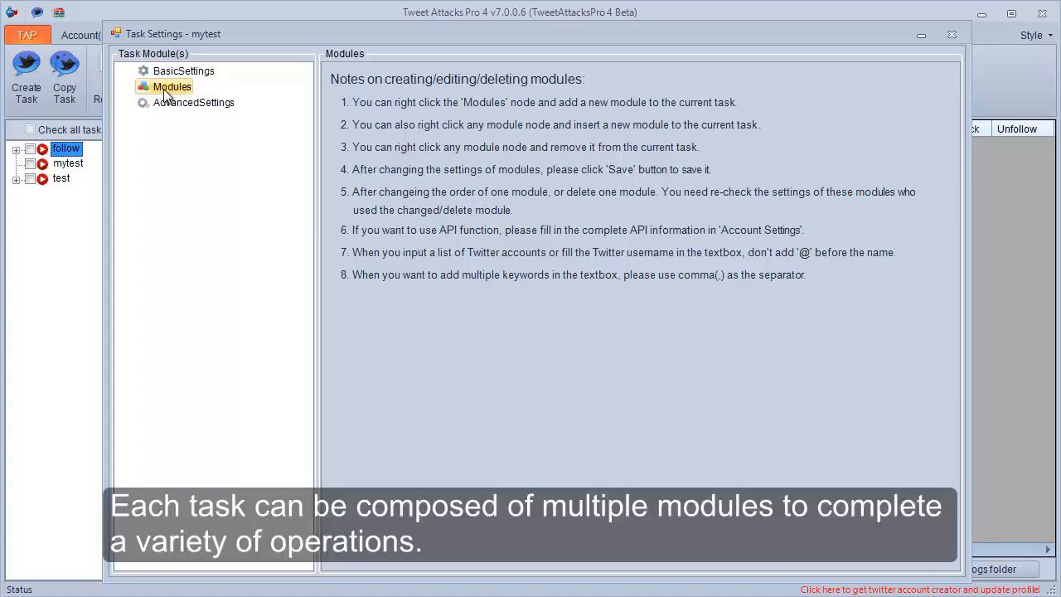
right_click(166, 89)
mouse_move(241, 99)
click(310, 100)
right_click(172, 93)
mouse_move(183, 100)
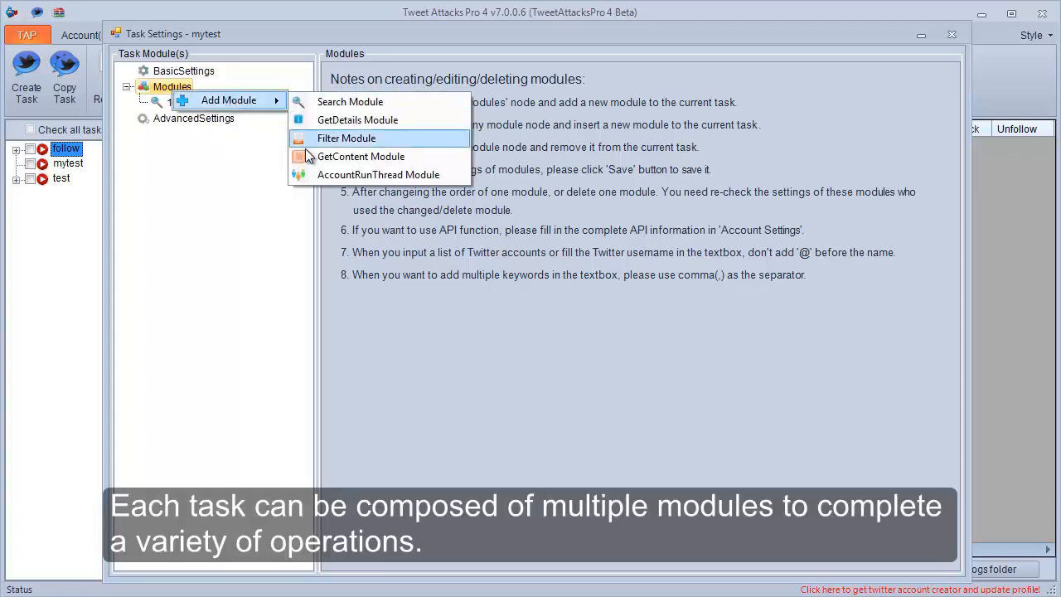
click(305, 176)
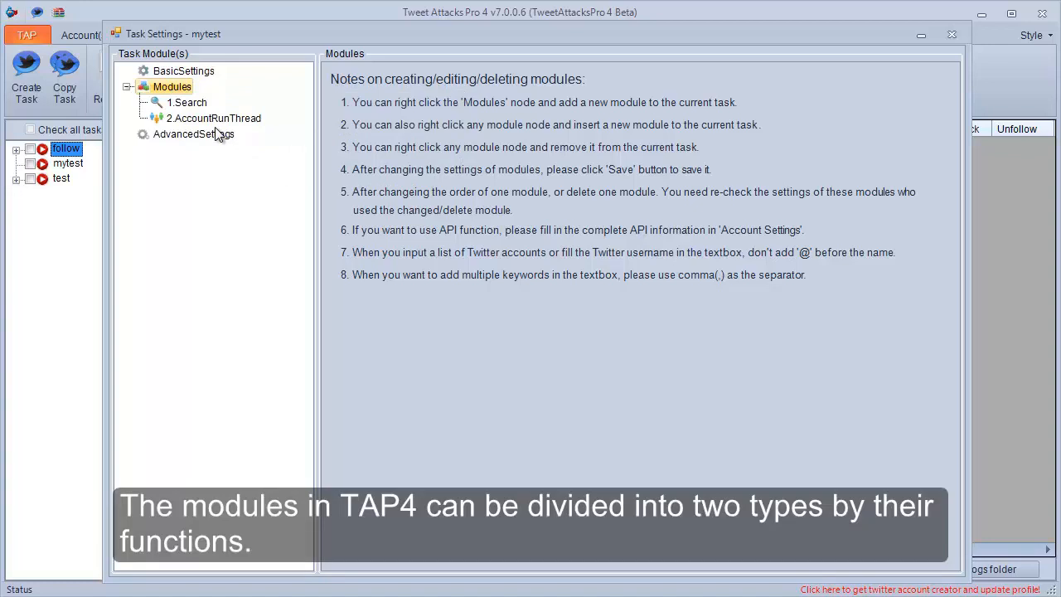
Examine the module types available for insertion at Search and for adding under AccountRunThread, and close the task settings.
click(197, 106)
right_click(199, 108)
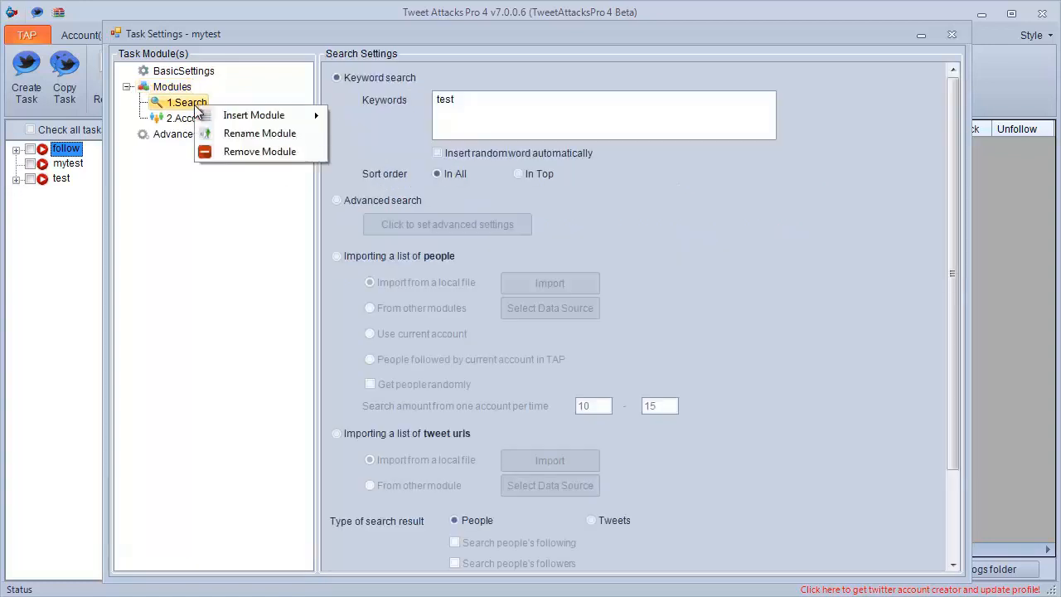
mouse_move(293, 116)
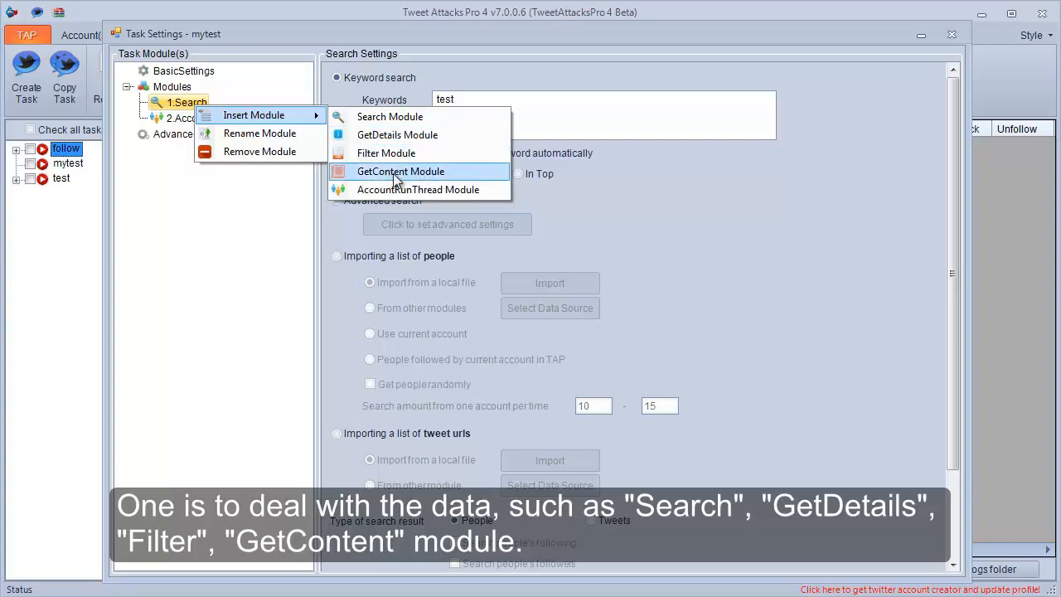
click(271, 193)
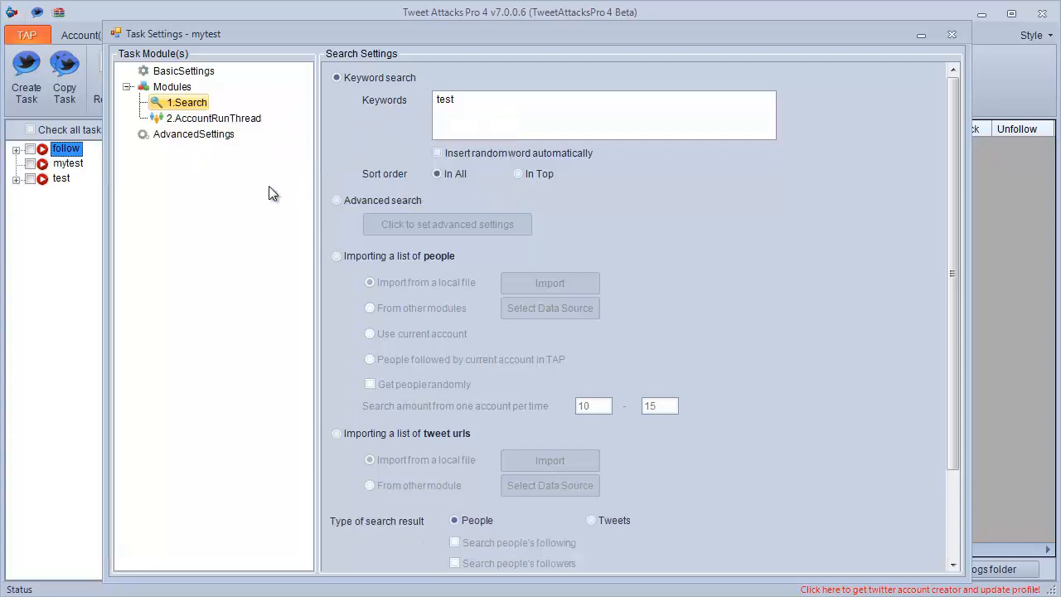
click(233, 121)
right_click(230, 119)
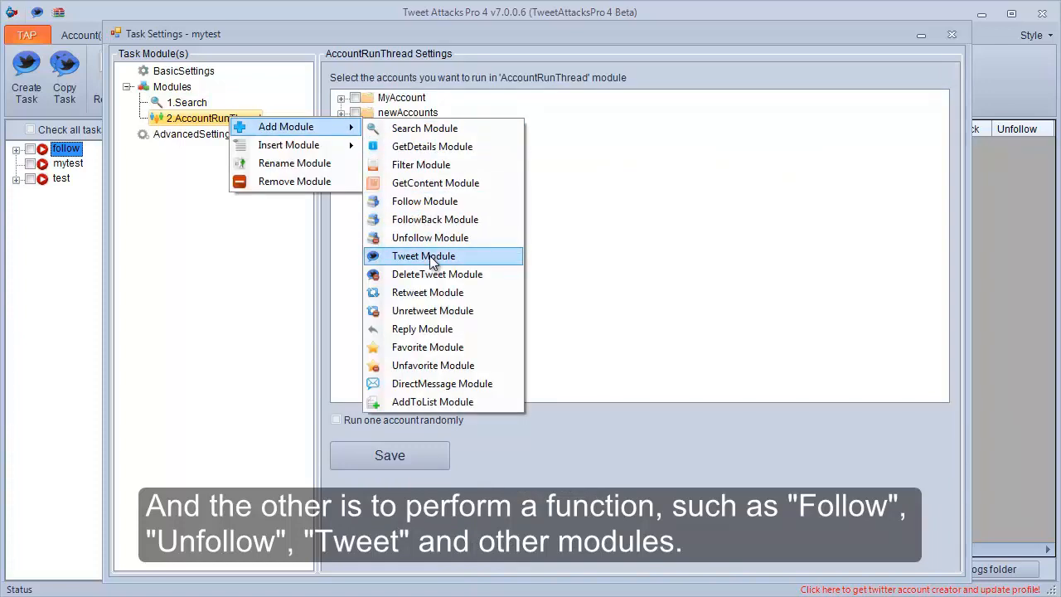
click(276, 257)
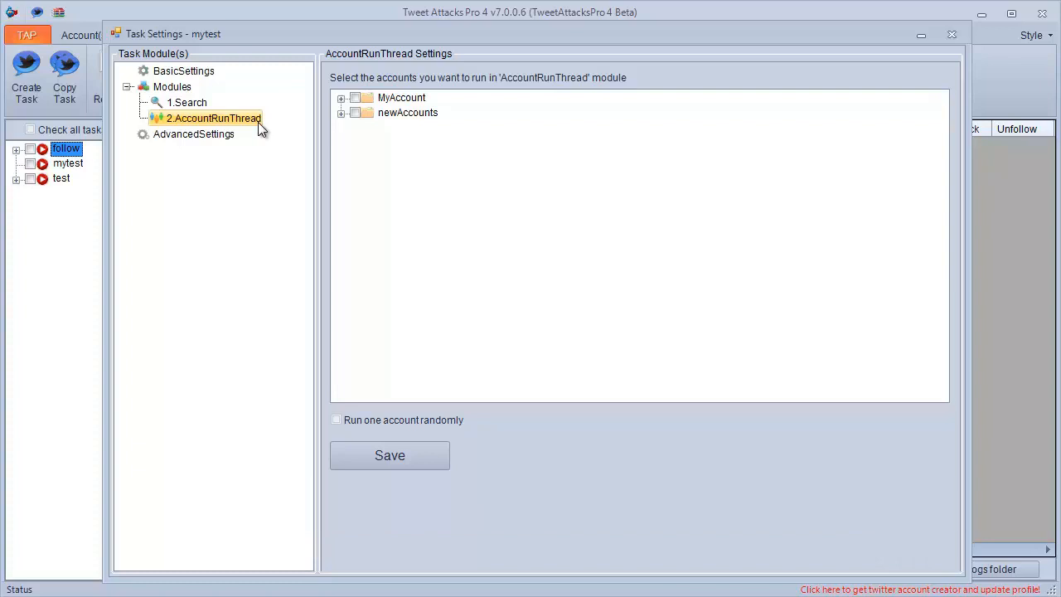
click(954, 36)
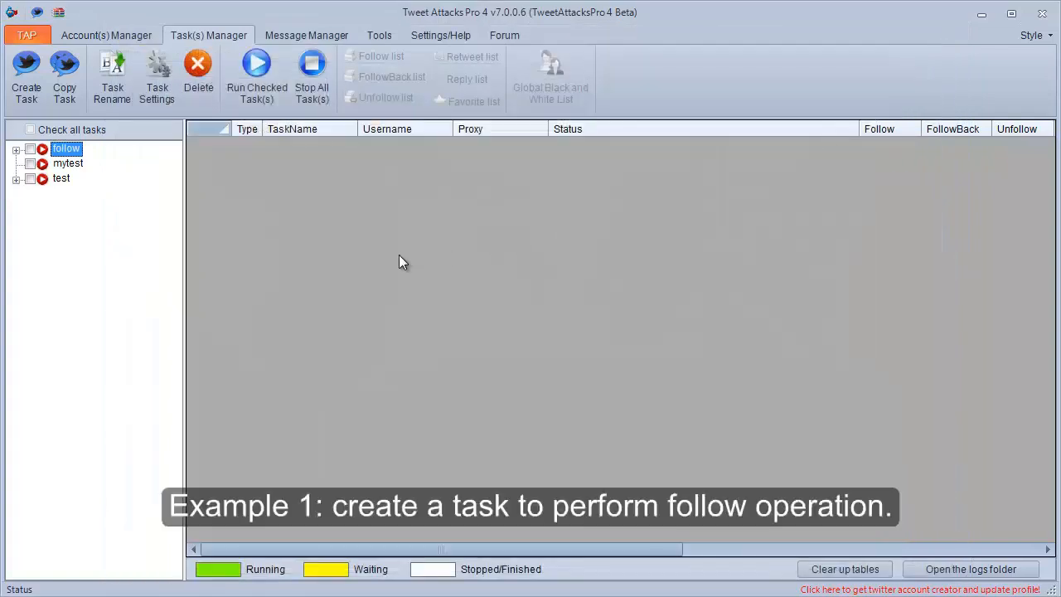
Create a new task named follow1 and open its Modules page.
key(Down)
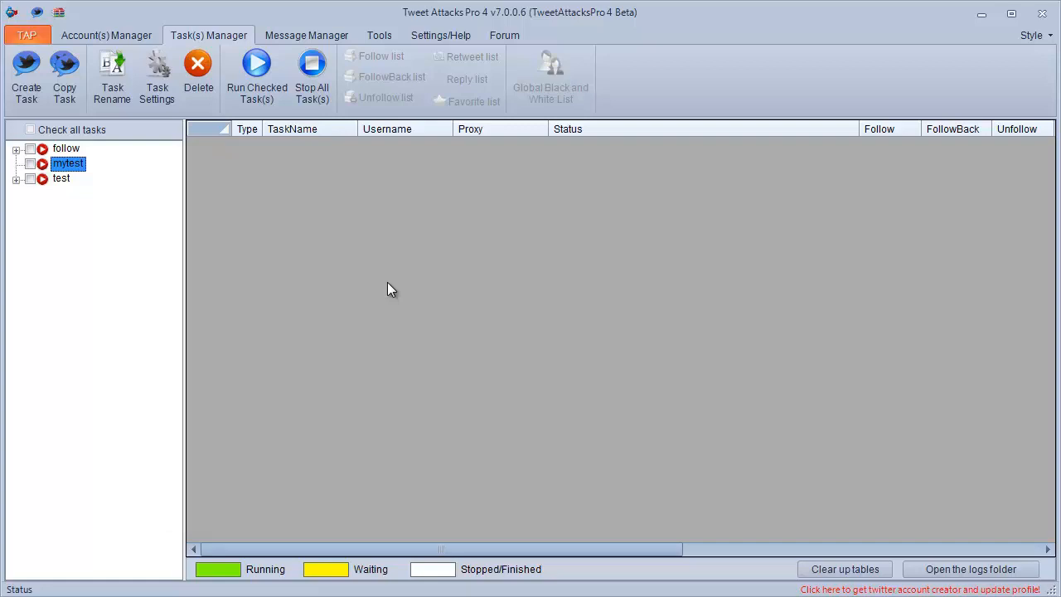
click(27, 75)
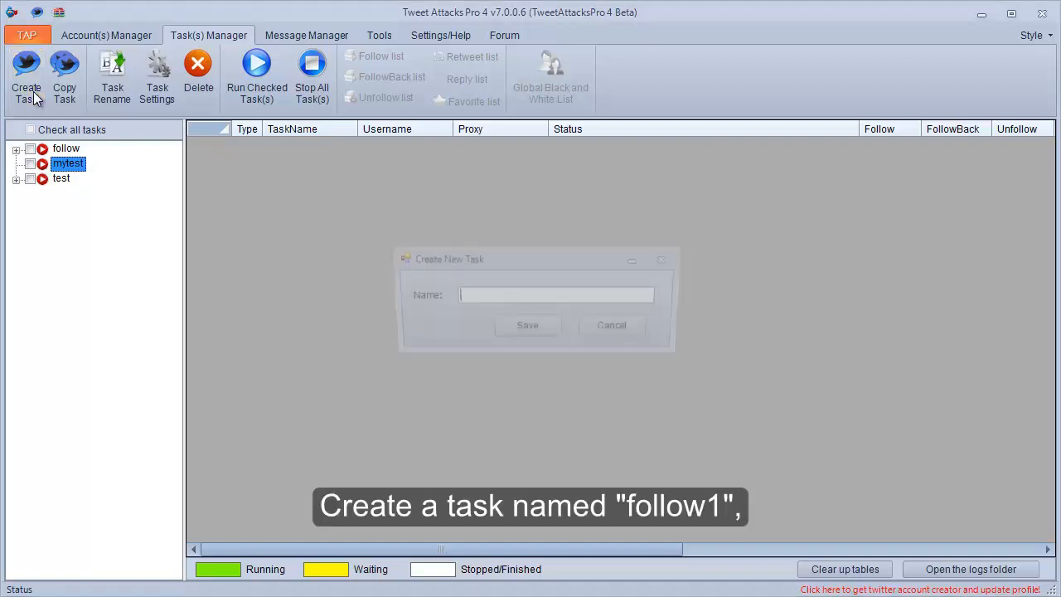
click(503, 328)
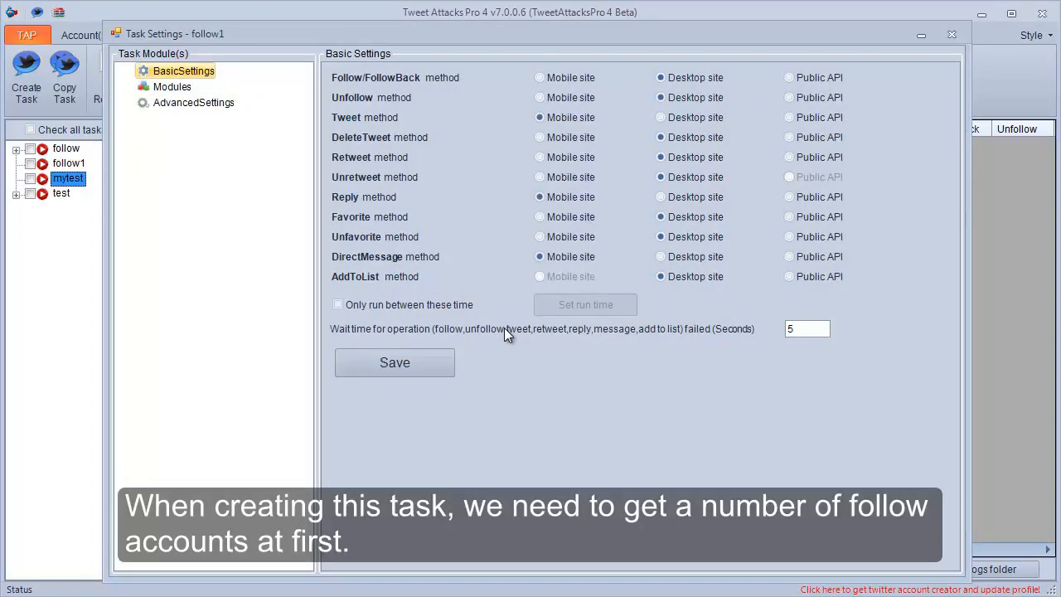
click(181, 89)
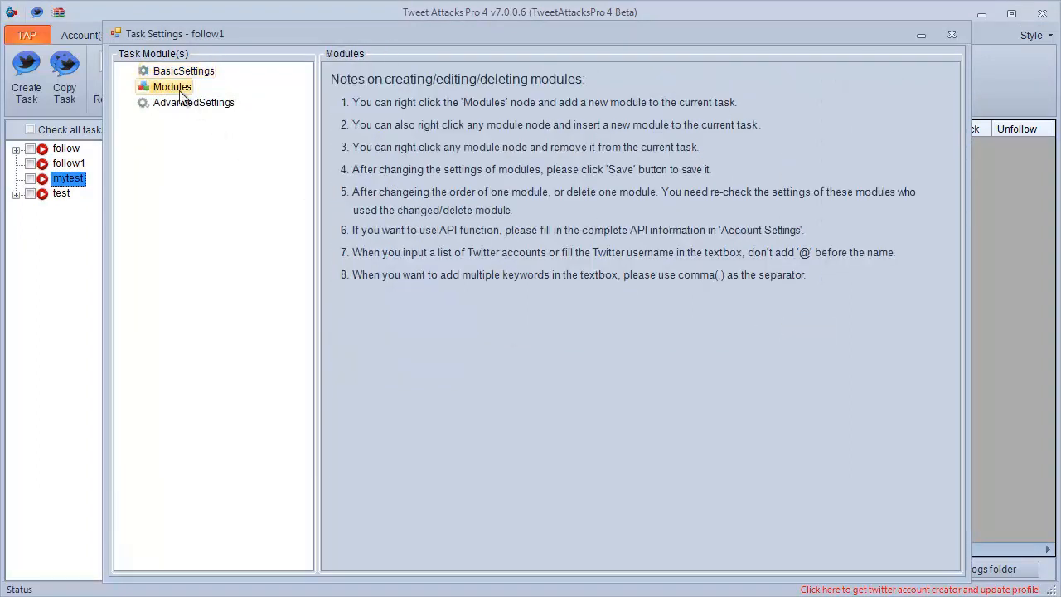
Add a Search module to the follow1 task and open its settings.
right_click(184, 93)
mouse_move(277, 101)
click(323, 102)
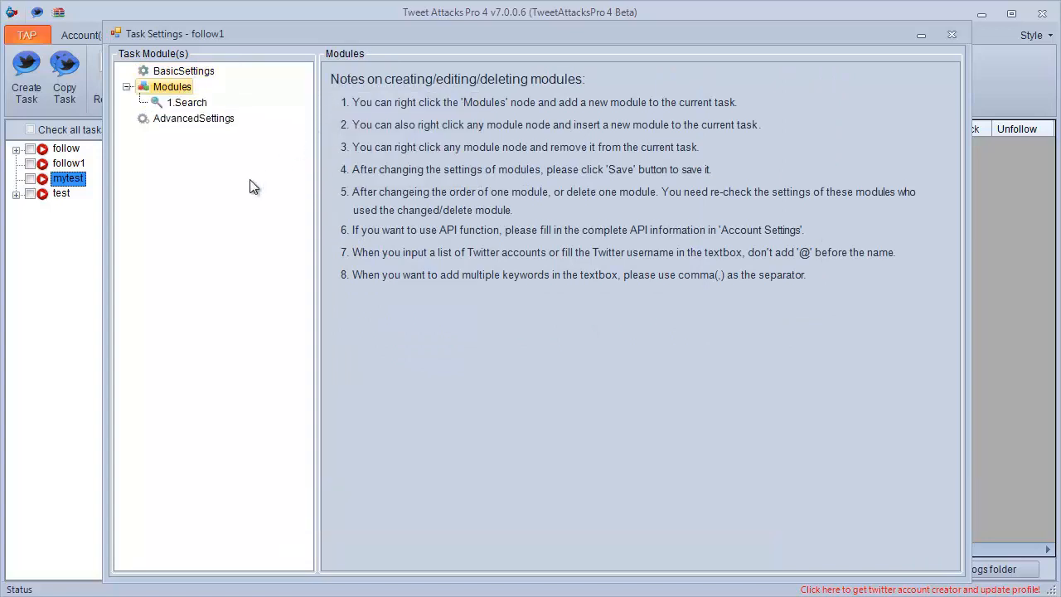
click(185, 103)
drag(953, 454, 960, 525)
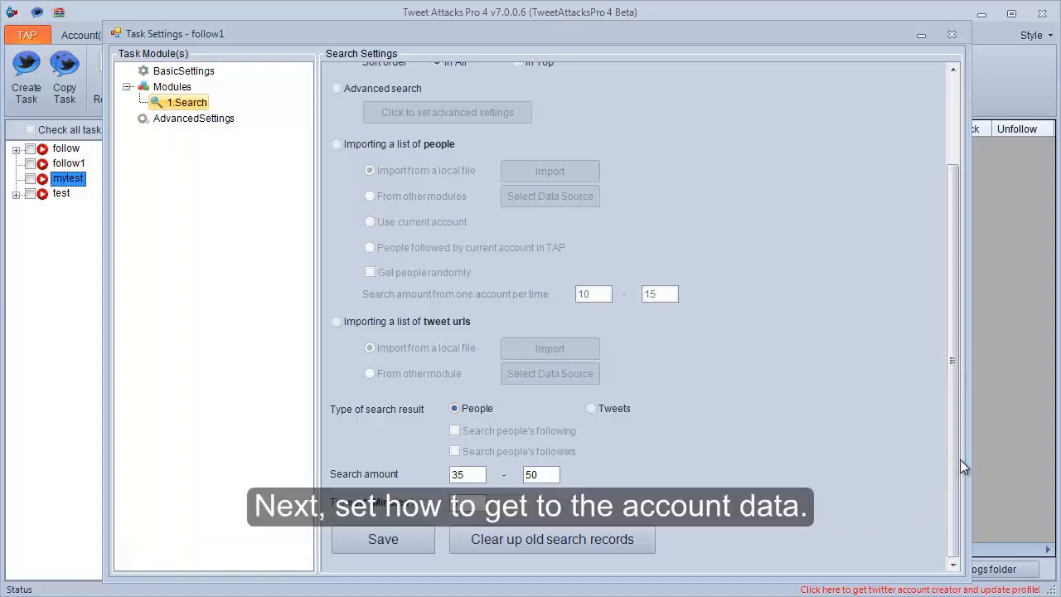
drag(951, 459, 952, 330)
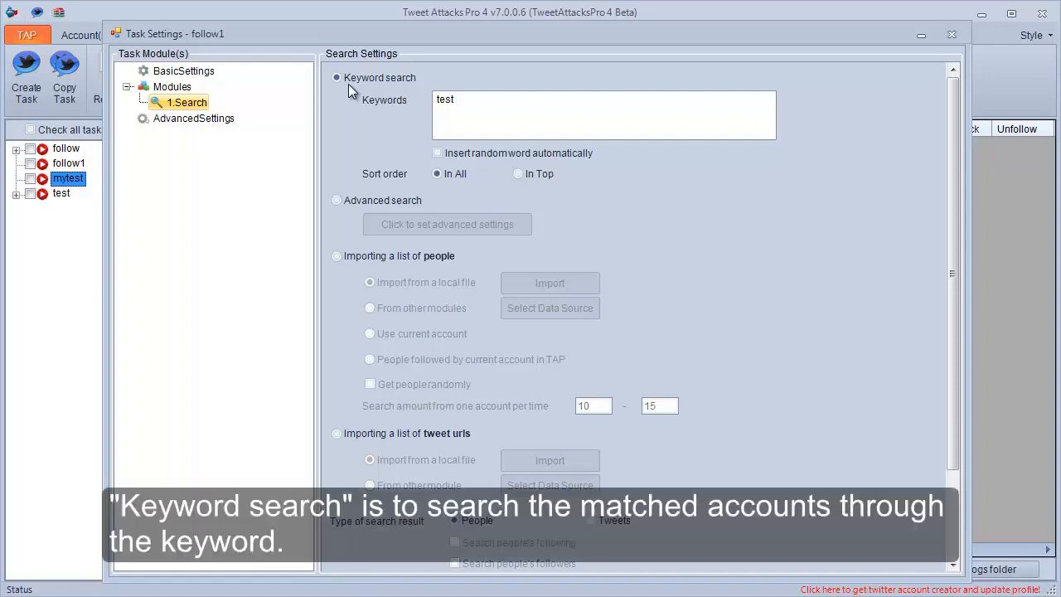
Examine the Search module's keyword, advanced search, people list import and tweet URL import options, leaving the advanced search settings unsaved.
click(485, 111)
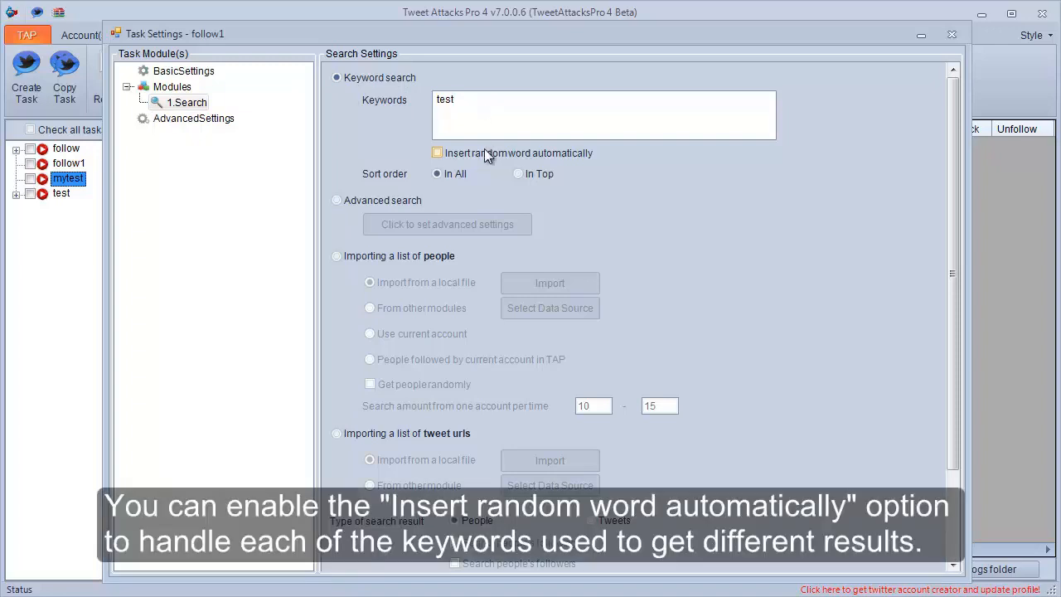
click(437, 152)
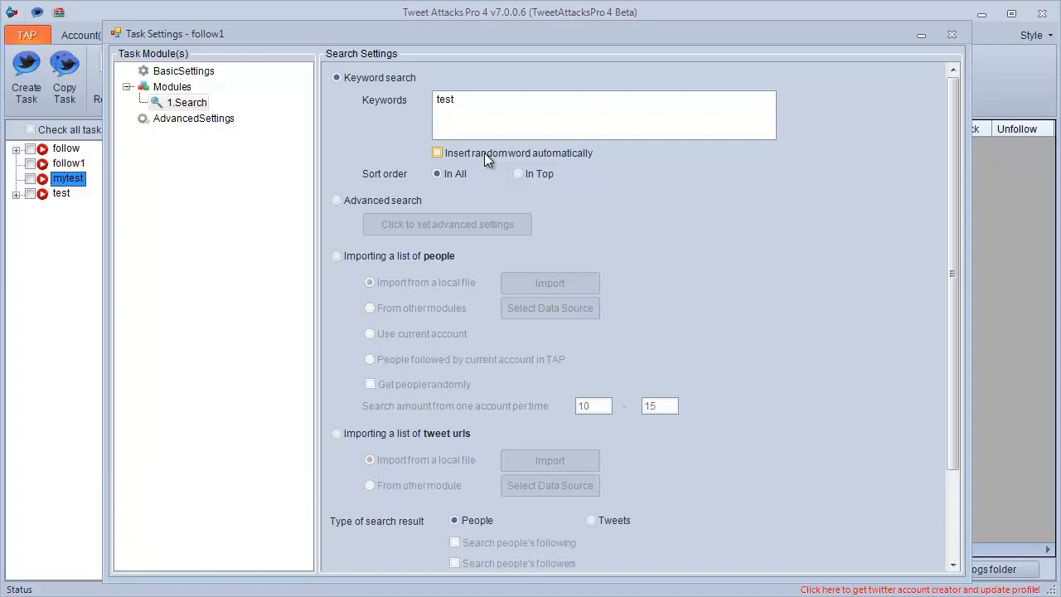
click(380, 200)
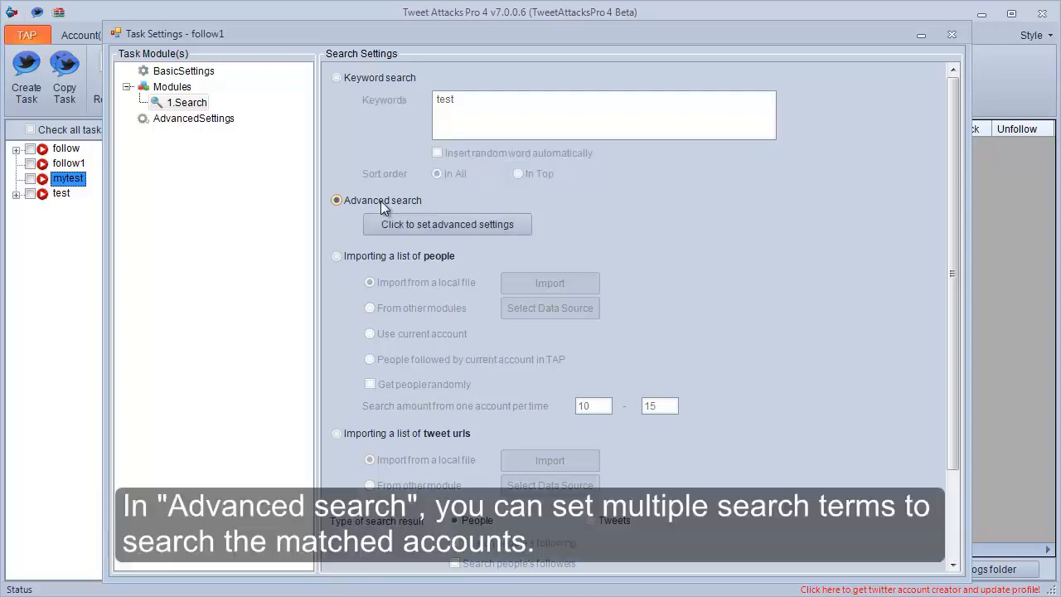
click(460, 224)
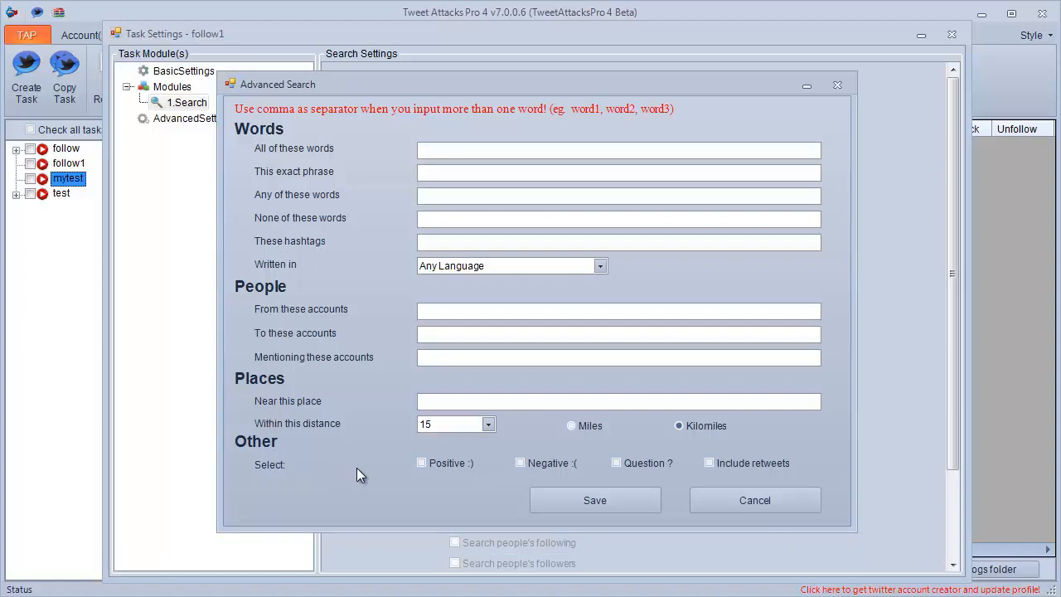
click(718, 500)
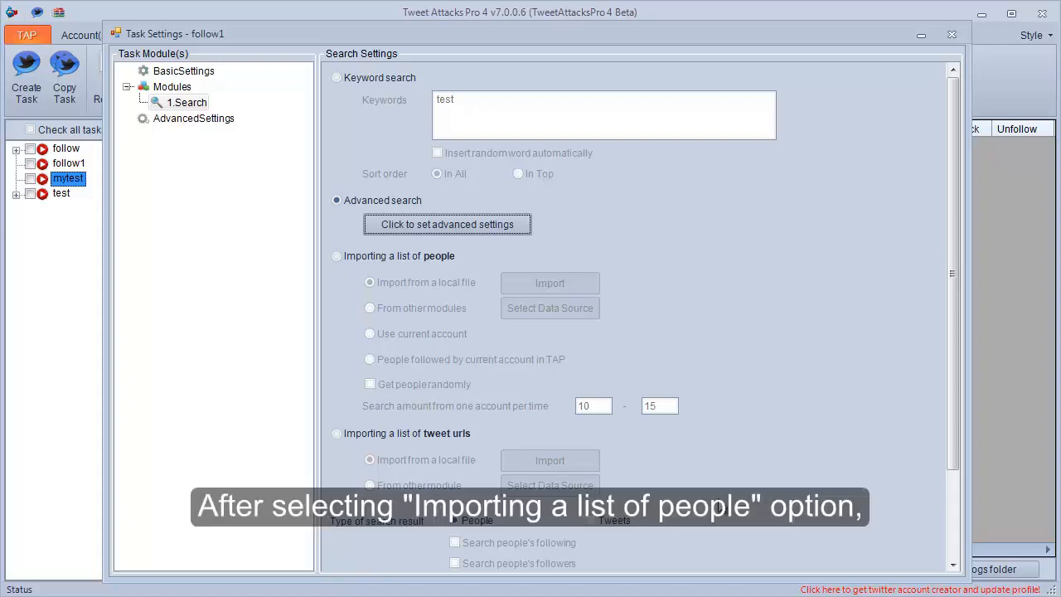
click(402, 257)
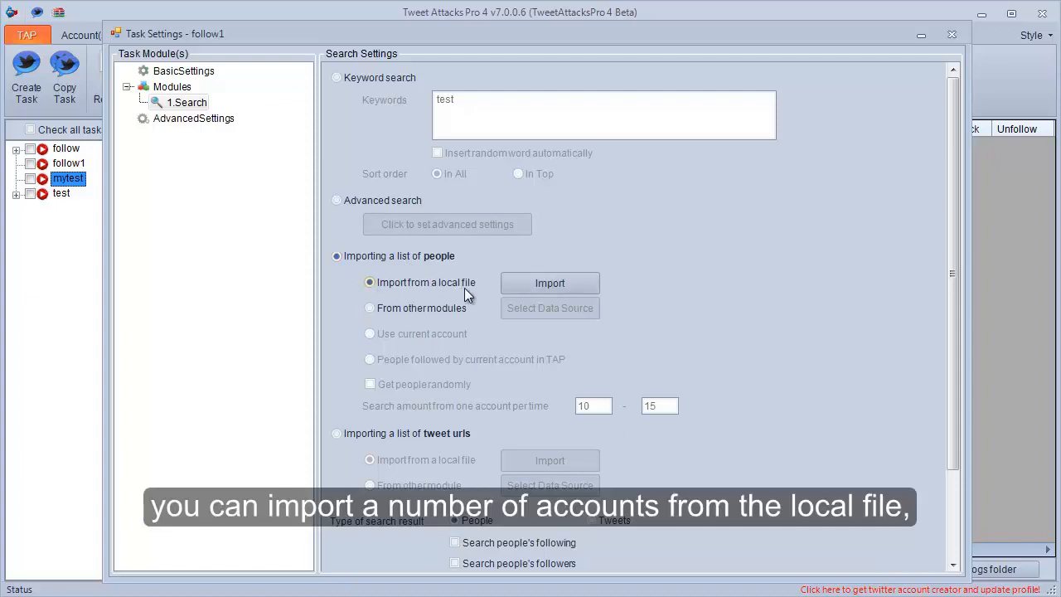
click(377, 313)
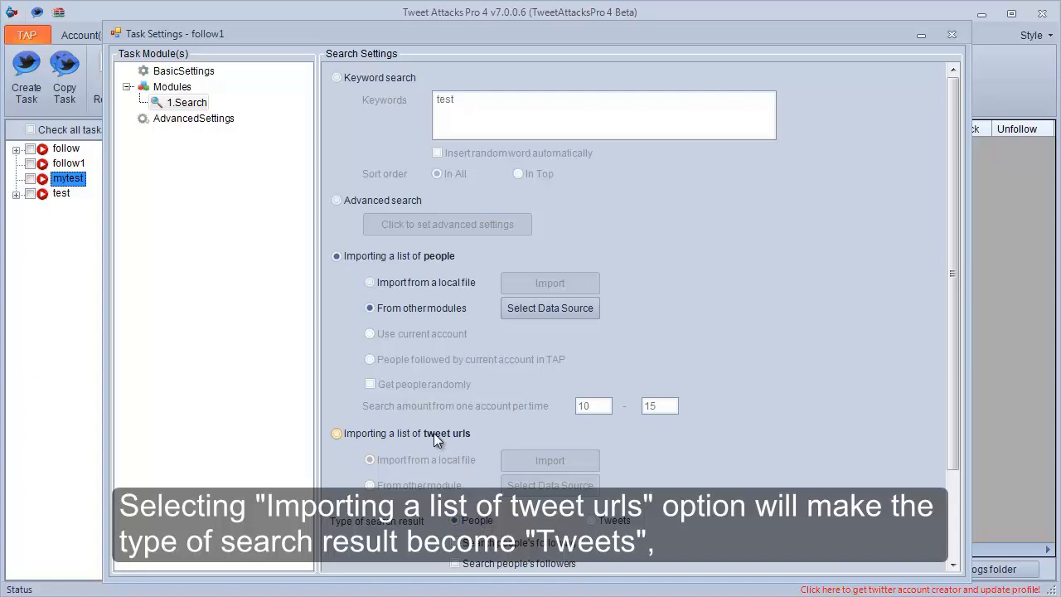
click(432, 432)
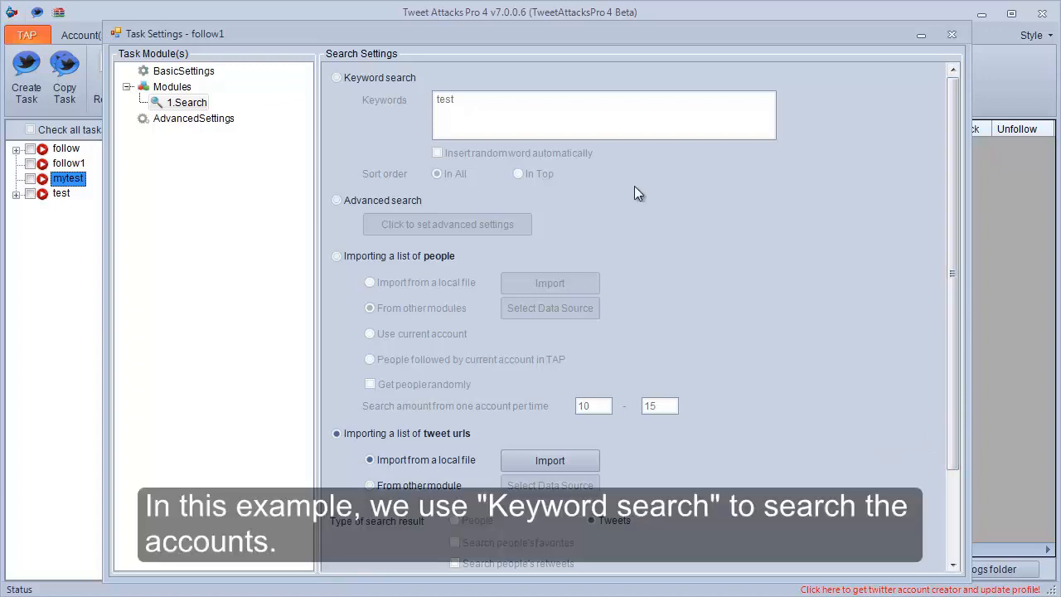
Choose keyword search for the Search module and set the keywords to "nba, twitter, facebook".
click(382, 78)
double_click(467, 99)
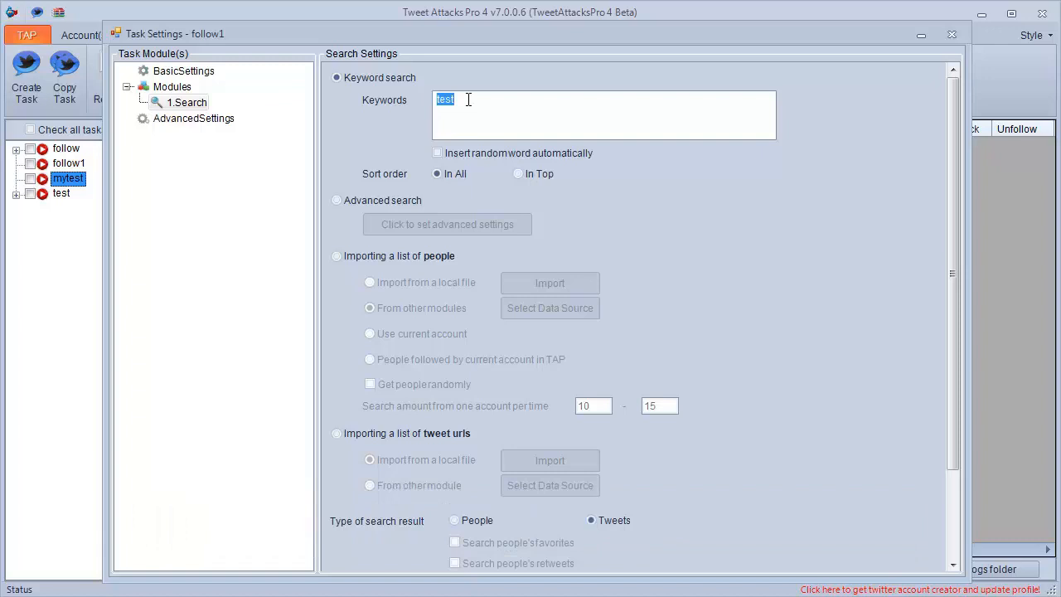
text(nab)
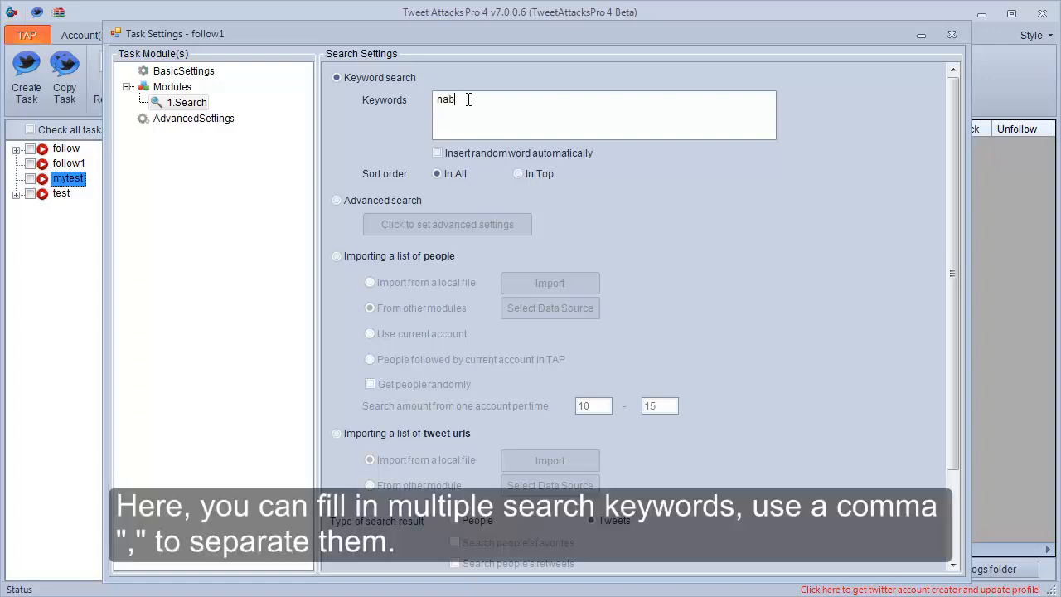
key(BackSpace)
key(BackSpace)
text(ba, twit)
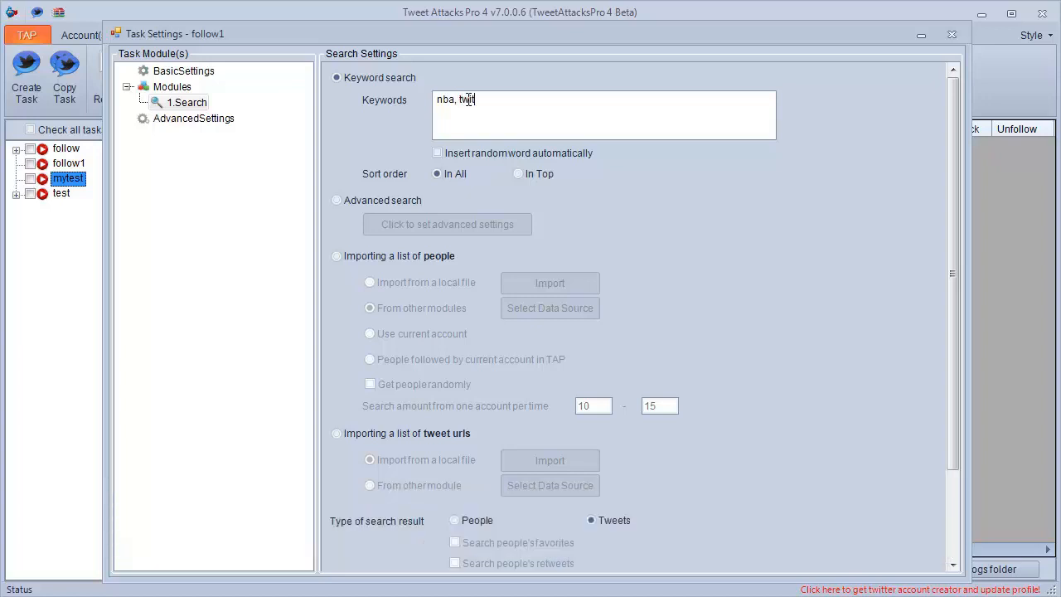
text(ter, facebook)
Set the search result type to People and the search amount to 15-20, and save the search settings.
click(456, 522)
drag(951, 443, 956, 536)
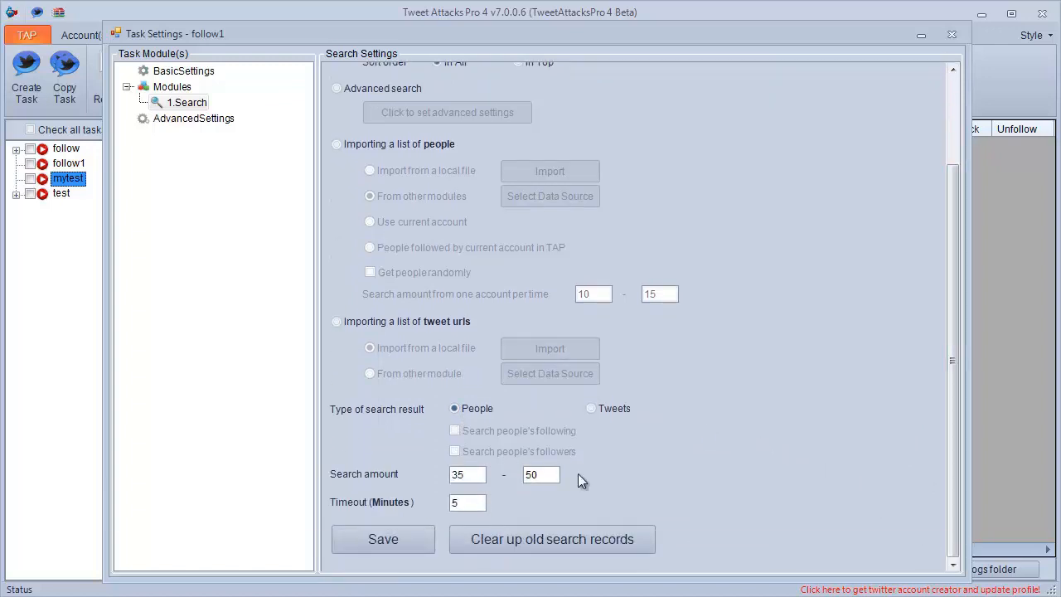
drag(461, 475, 450, 479)
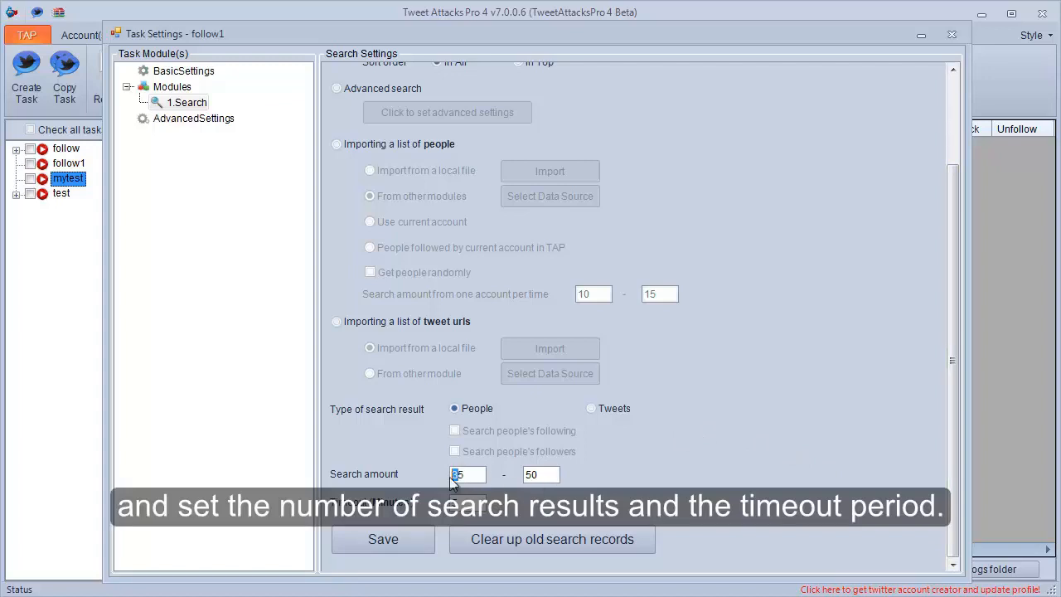
text(1)
drag(538, 476, 524, 480)
text(2)
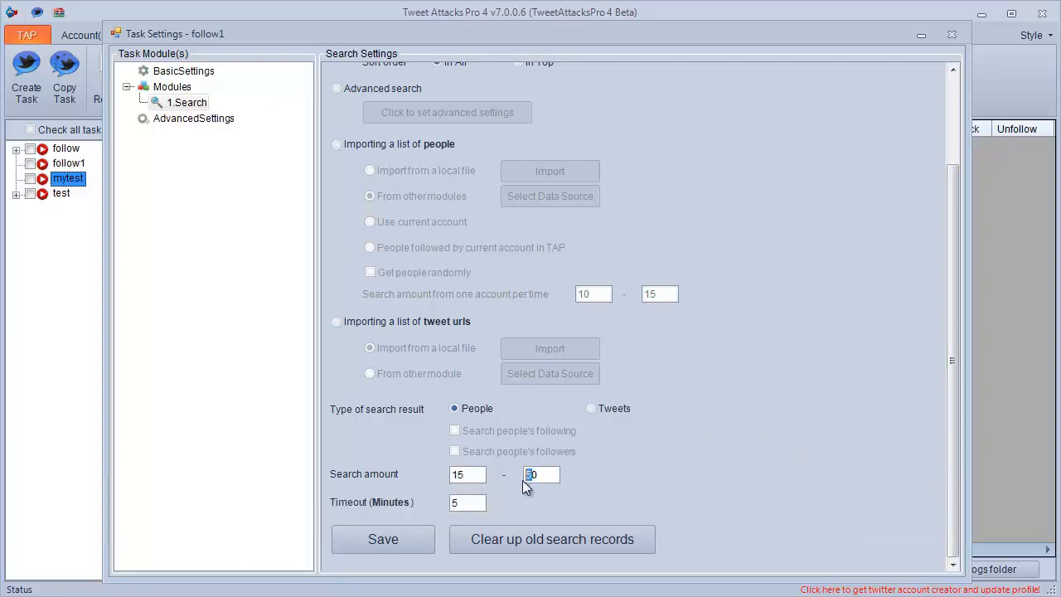
drag(479, 506, 448, 508)
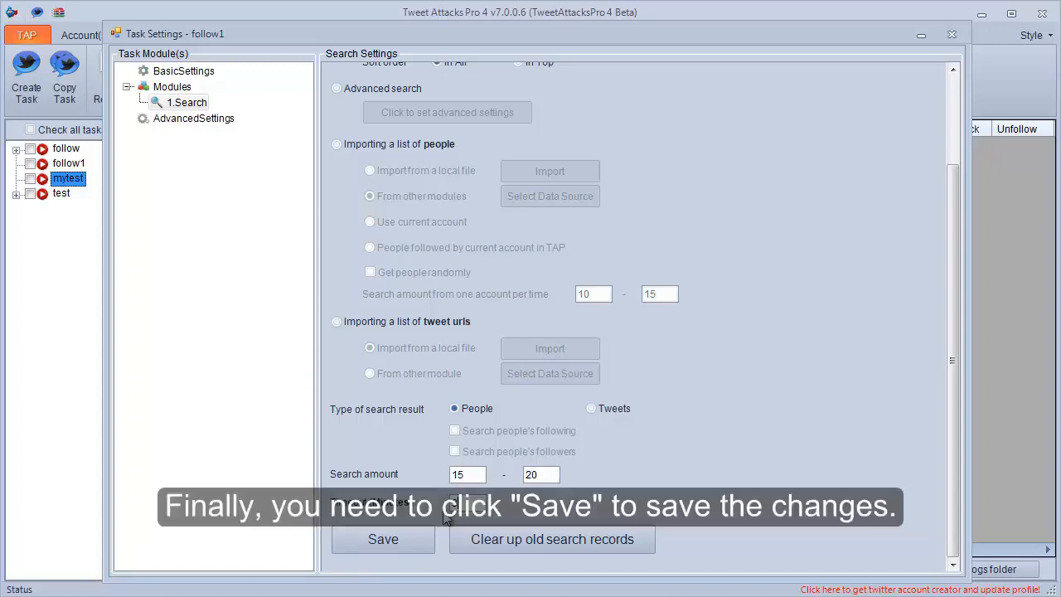
click(388, 539)
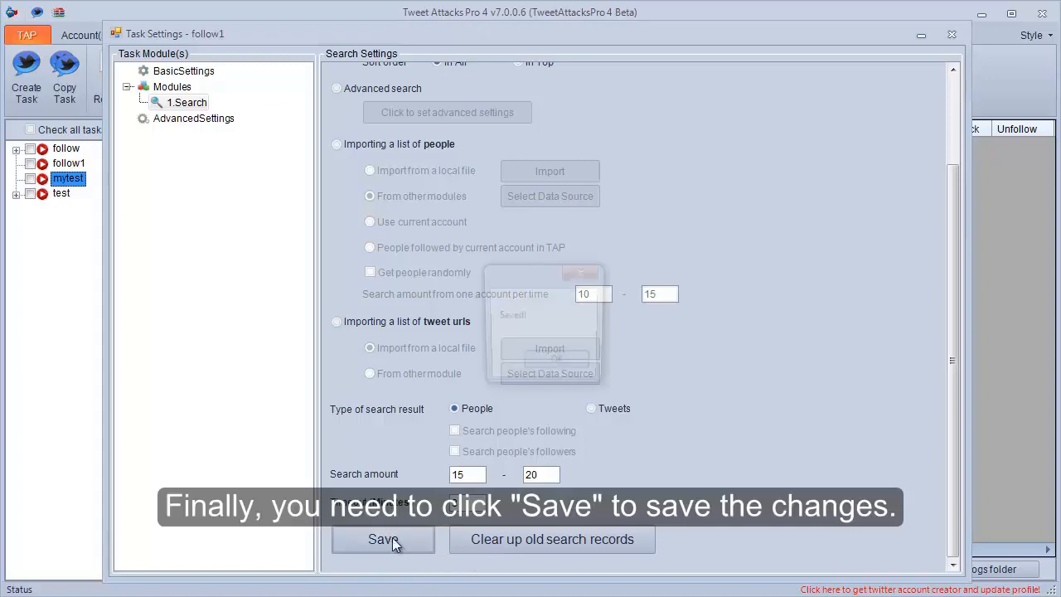
click(560, 362)
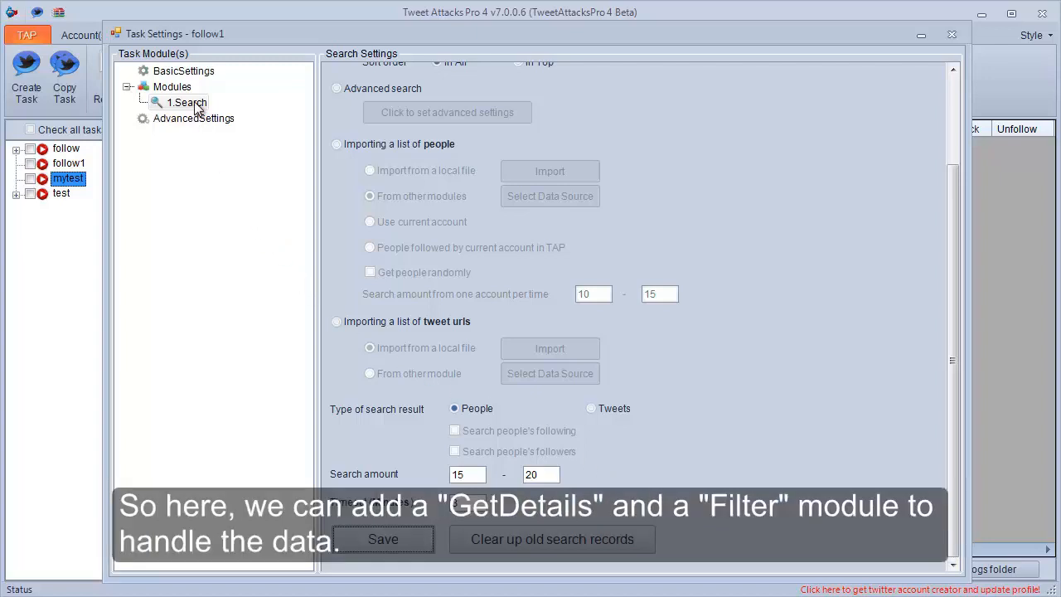
Add a GetDetails module and a Filter module to the follow1 task.
right_click(174, 88)
mouse_move(241, 97)
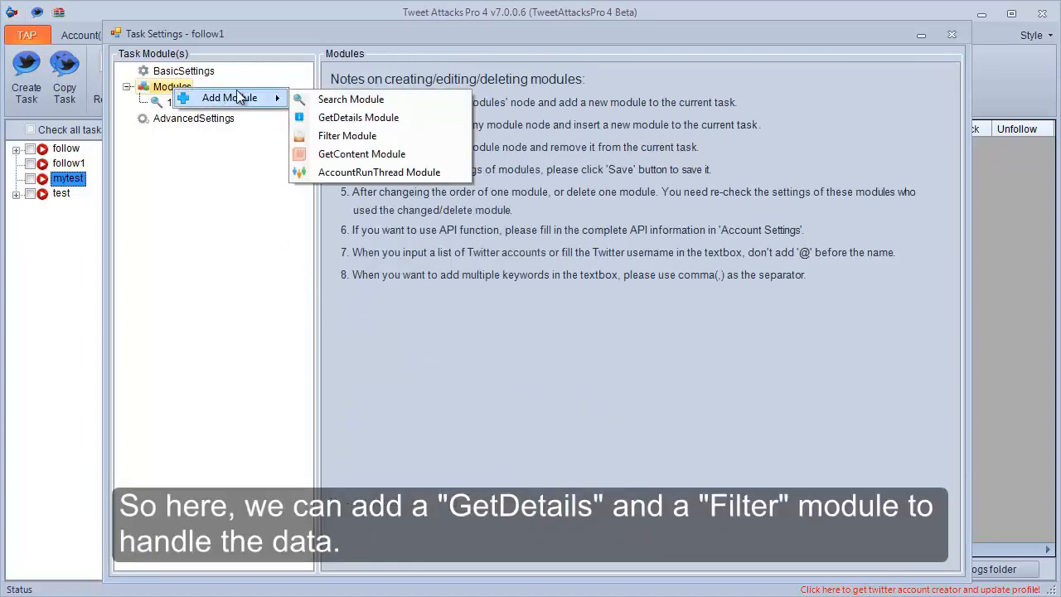
click(332, 118)
right_click(172, 89)
mouse_move(276, 100)
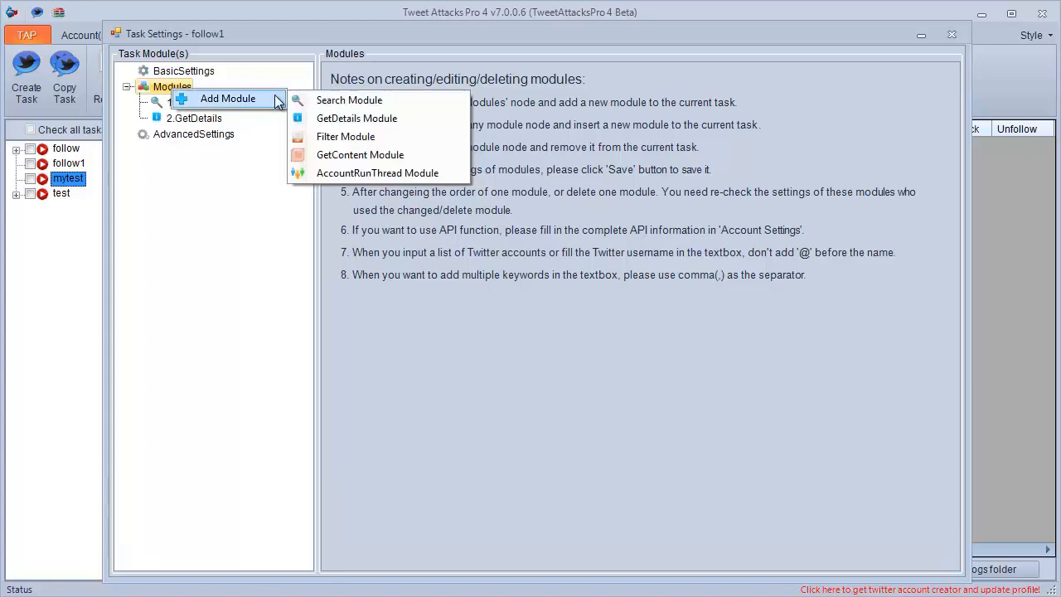
click(346, 137)
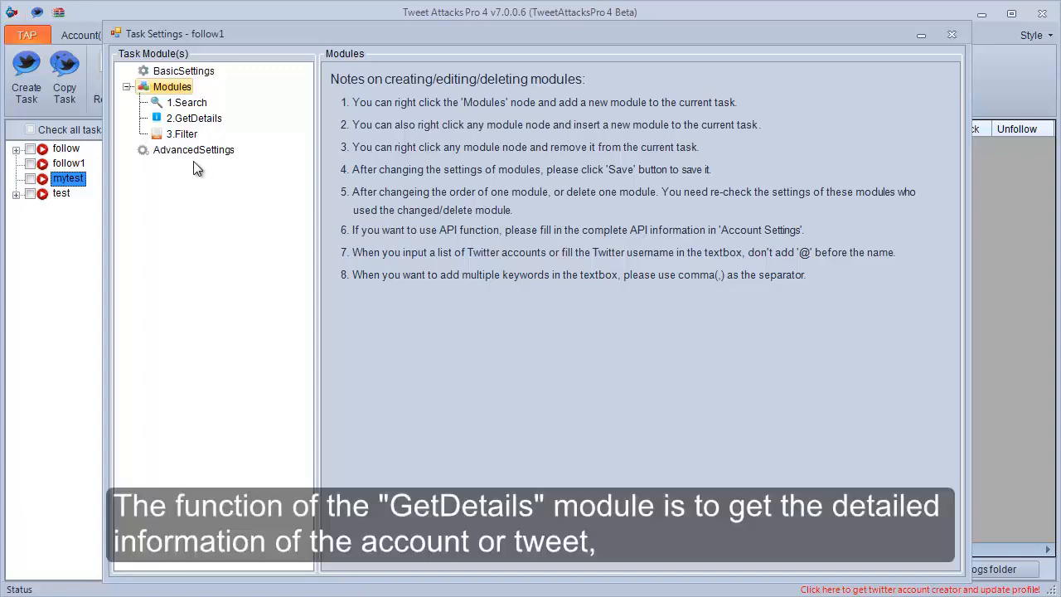
Set the GetDetails data source to the 1.Search module with used data removed from the data list, and save it.
click(177, 120)
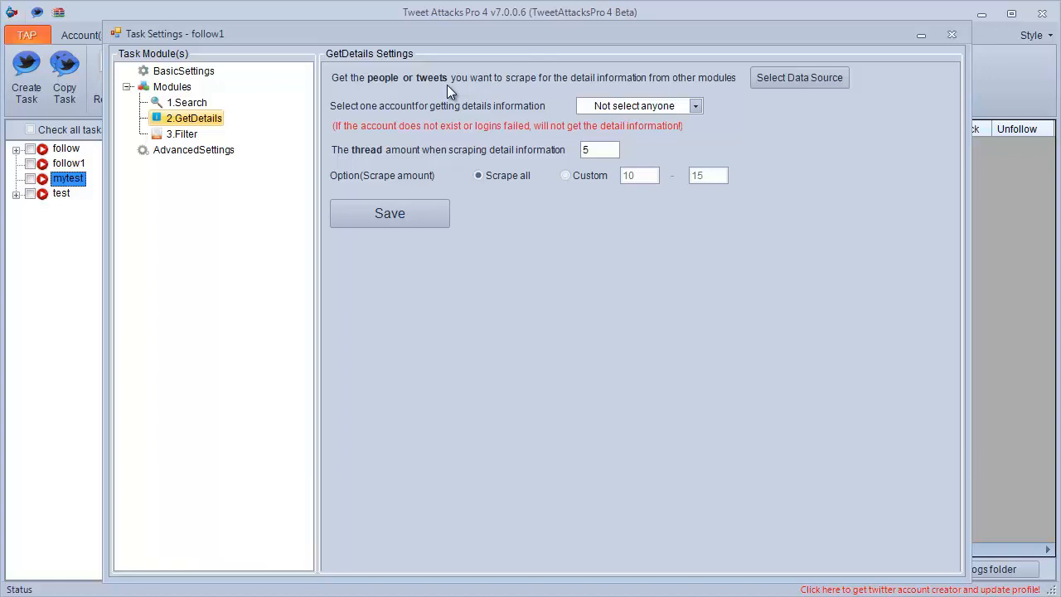
click(800, 85)
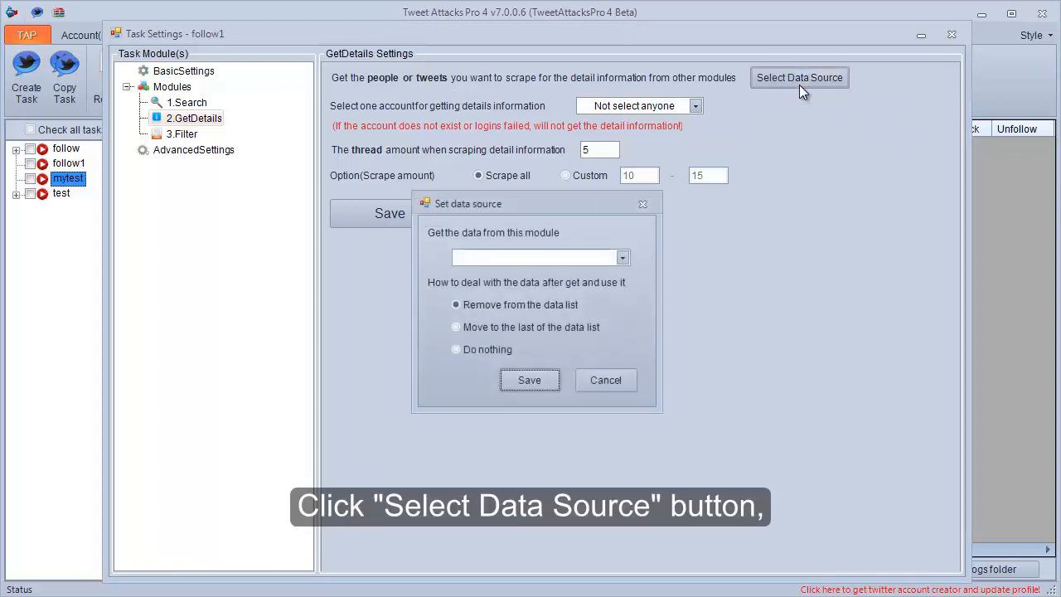
click(627, 261)
click(585, 270)
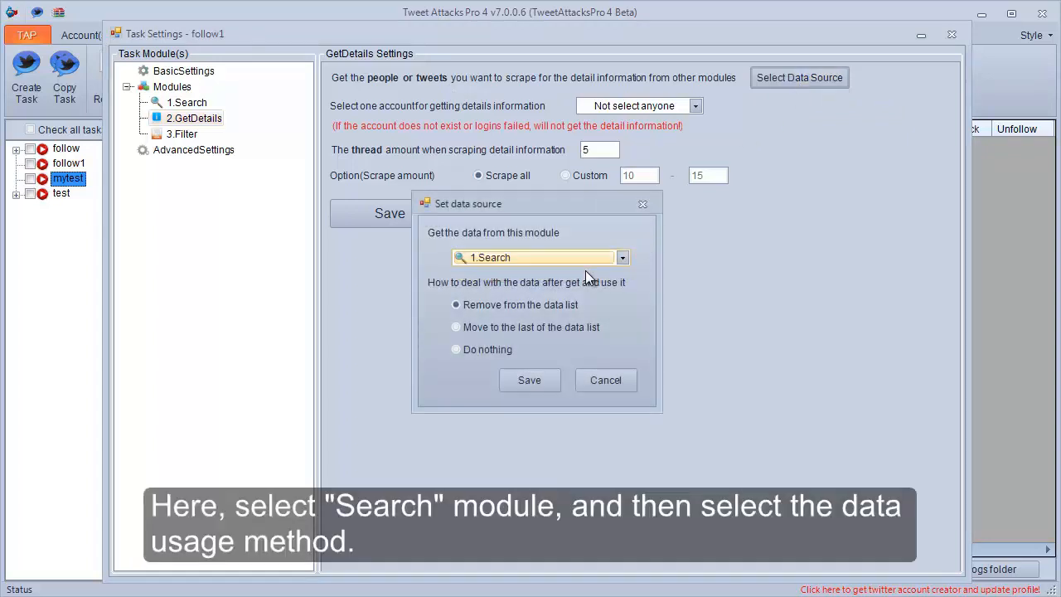
click(535, 327)
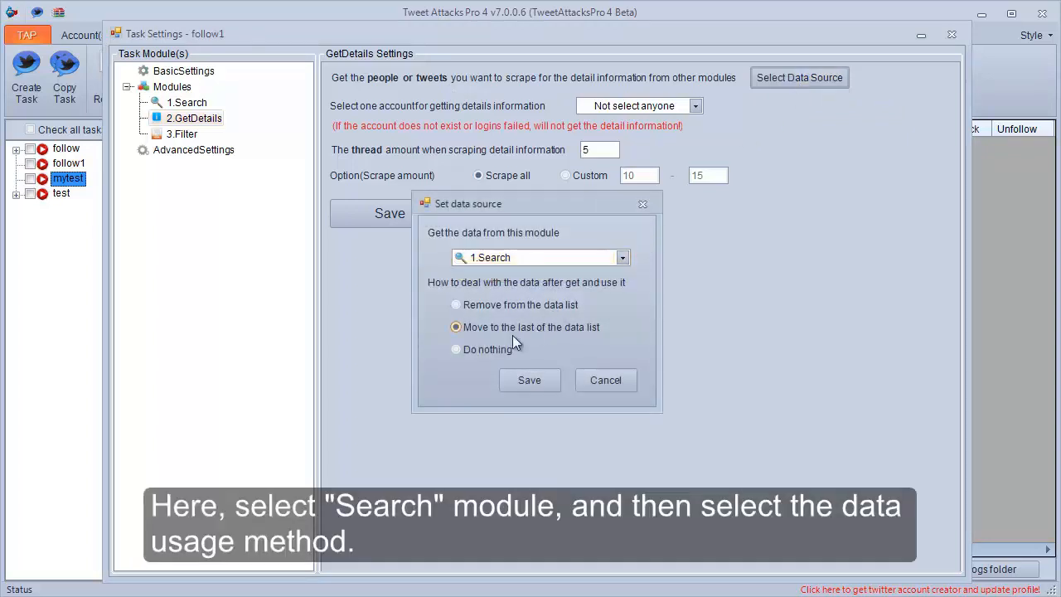
click(488, 347)
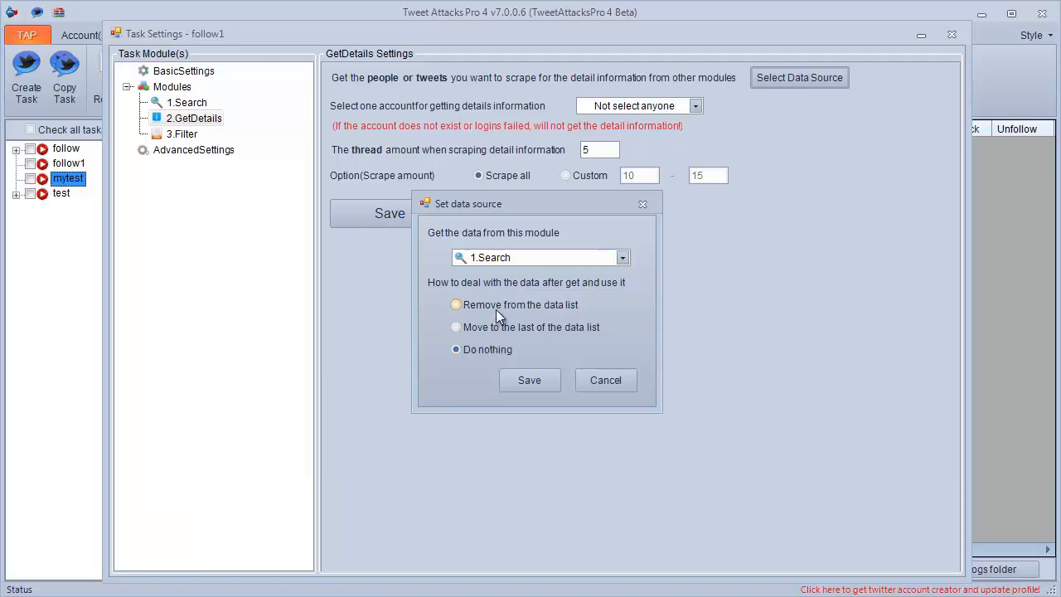
click(495, 310)
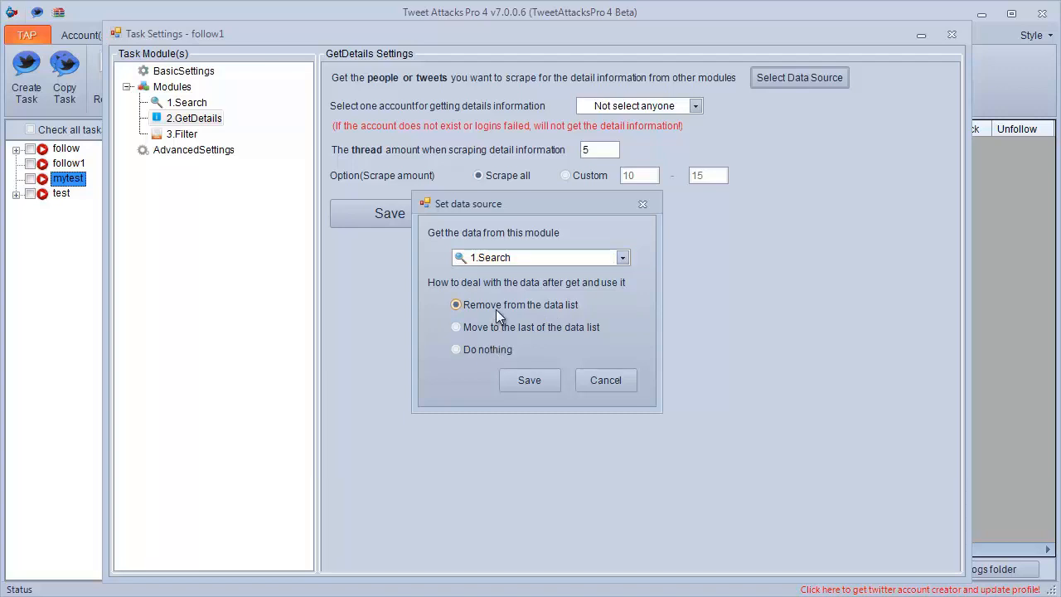
click(526, 383)
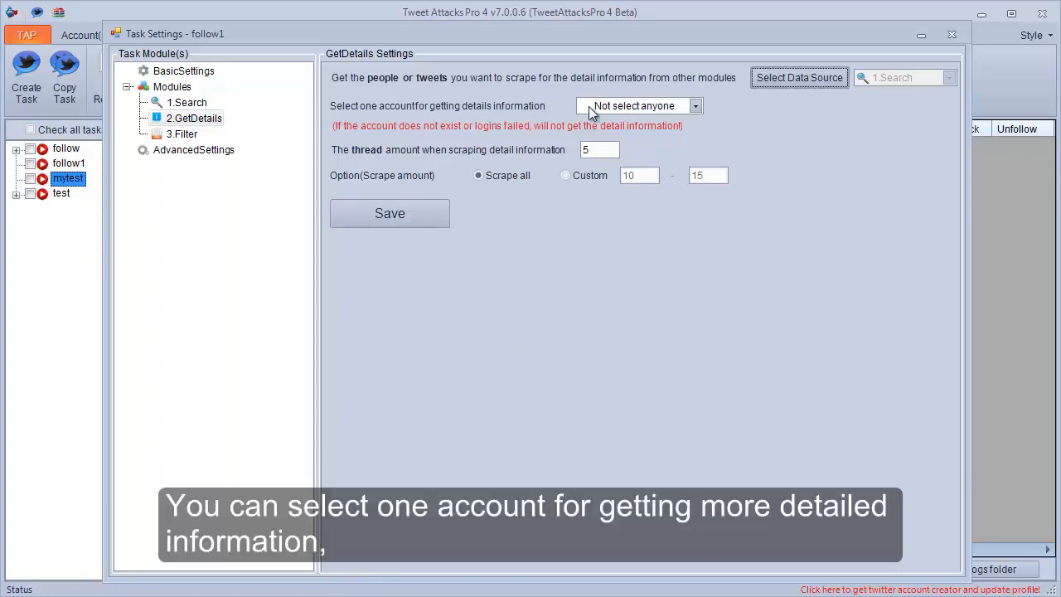
Choose "Not select anyone" as the account for getting details, set the thread amount to 3, and save the GetDetails settings.
click(694, 105)
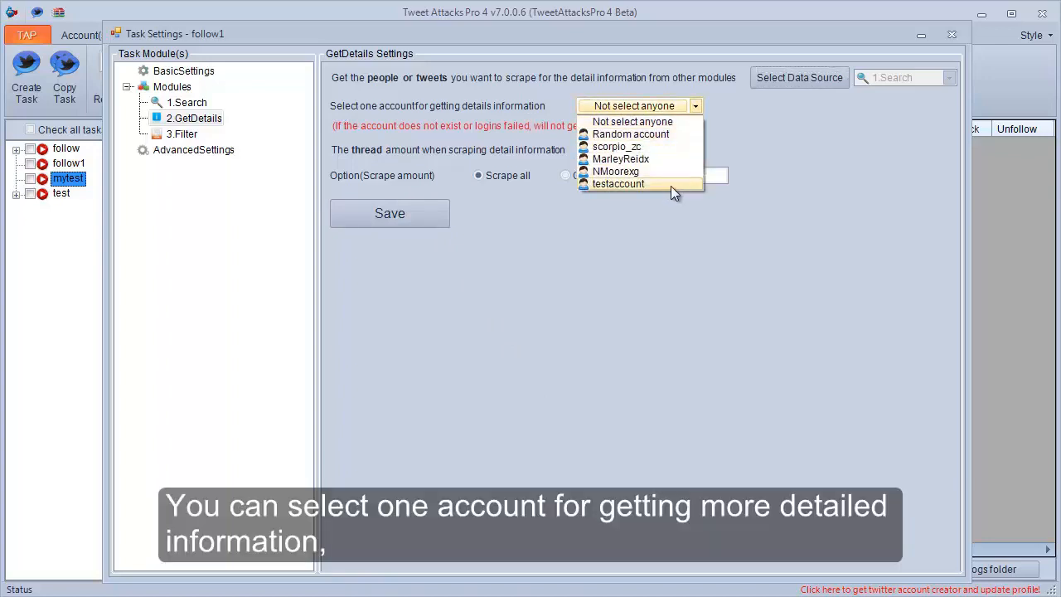
click(692, 122)
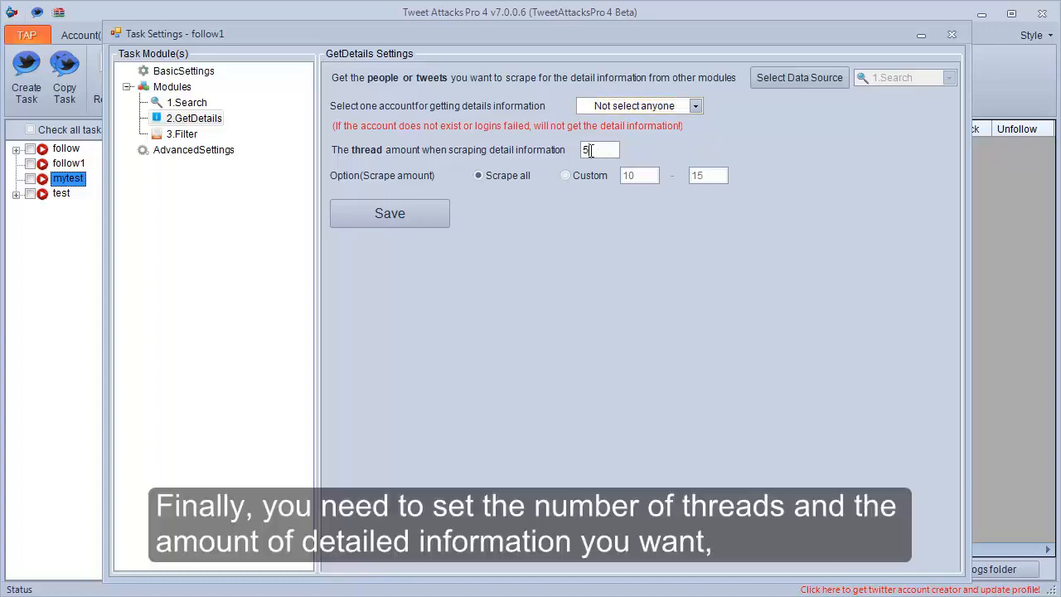
drag(594, 150, 572, 162)
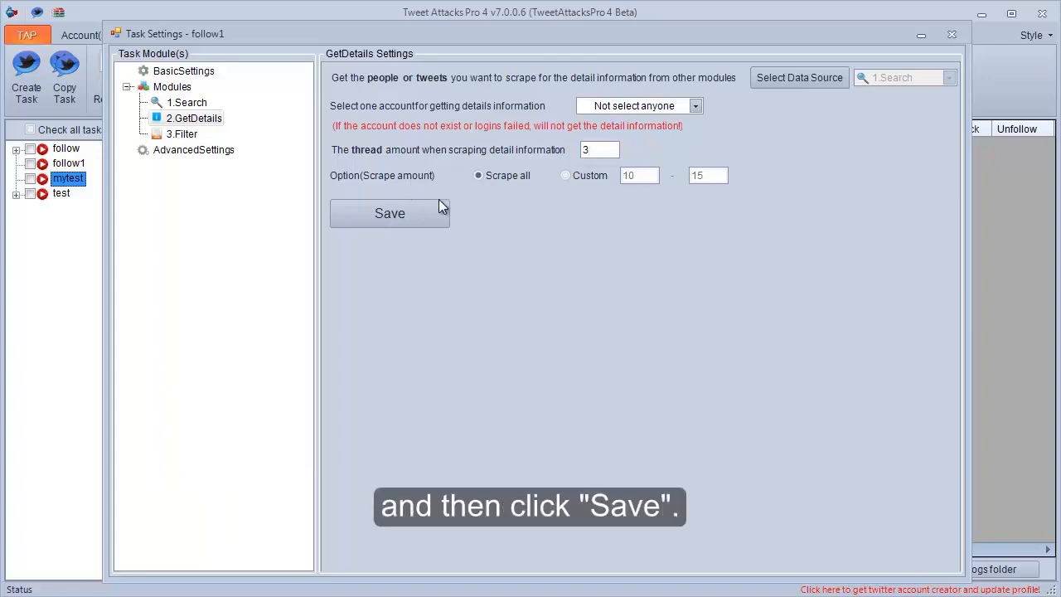
click(419, 213)
click(540, 362)
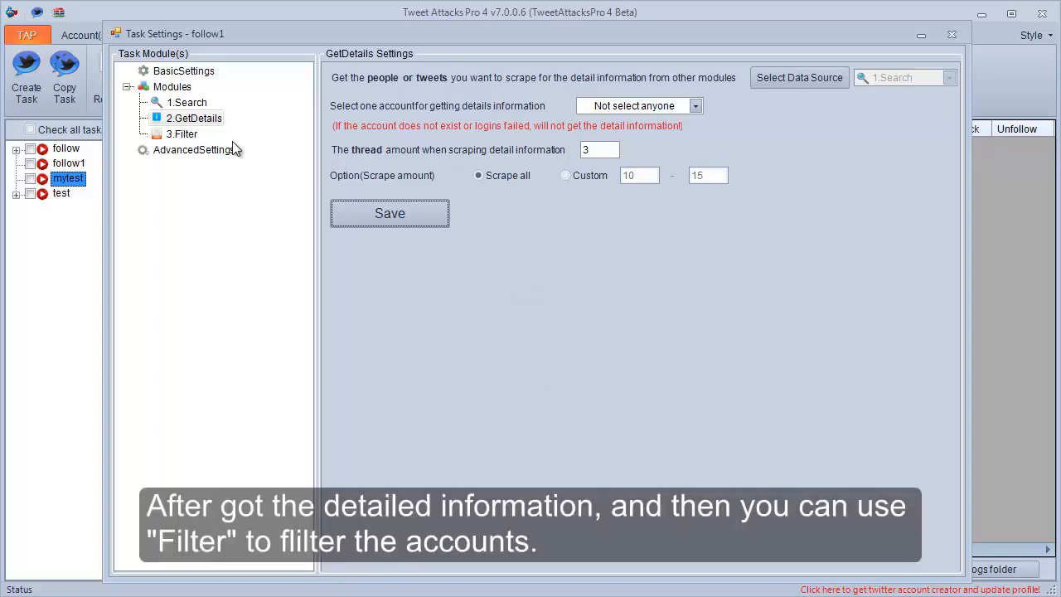
Set the Filter module's data source to the 2.GetDetails module with used data removed from the data list, and save it.
click(189, 136)
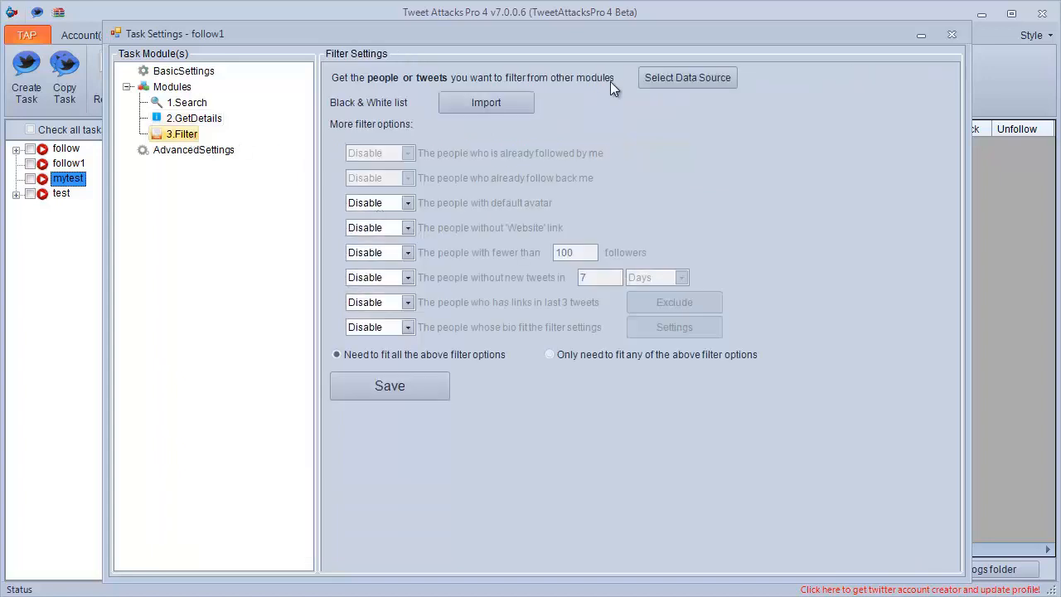
click(662, 73)
click(618, 259)
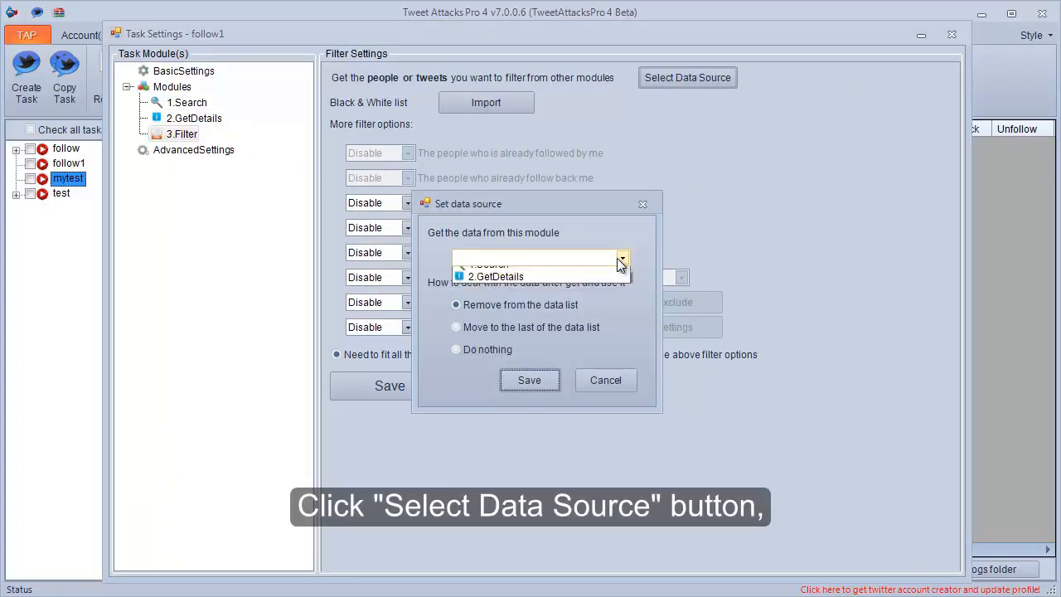
click(576, 286)
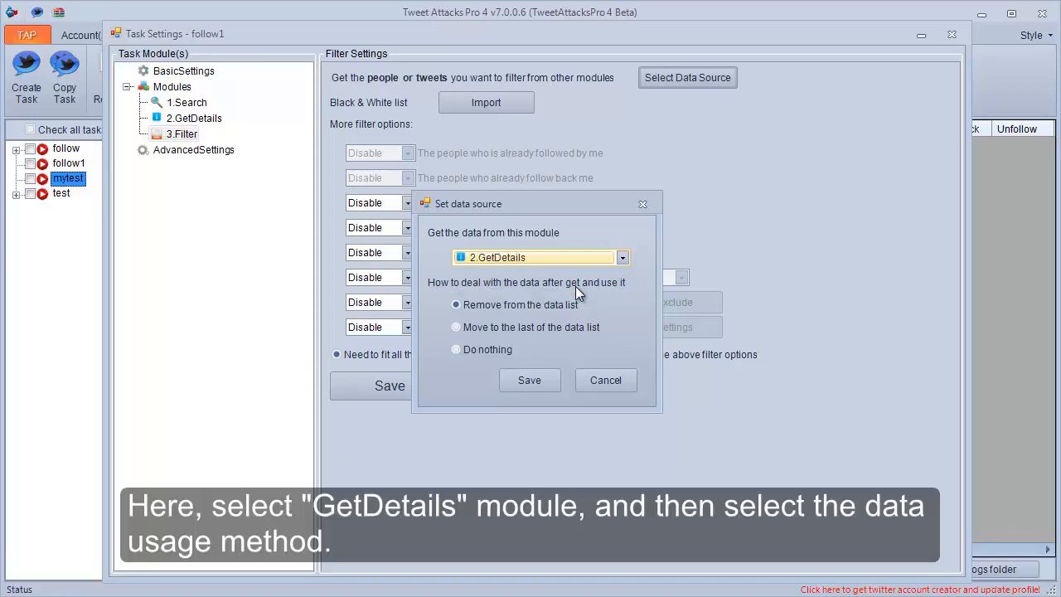
click(536, 378)
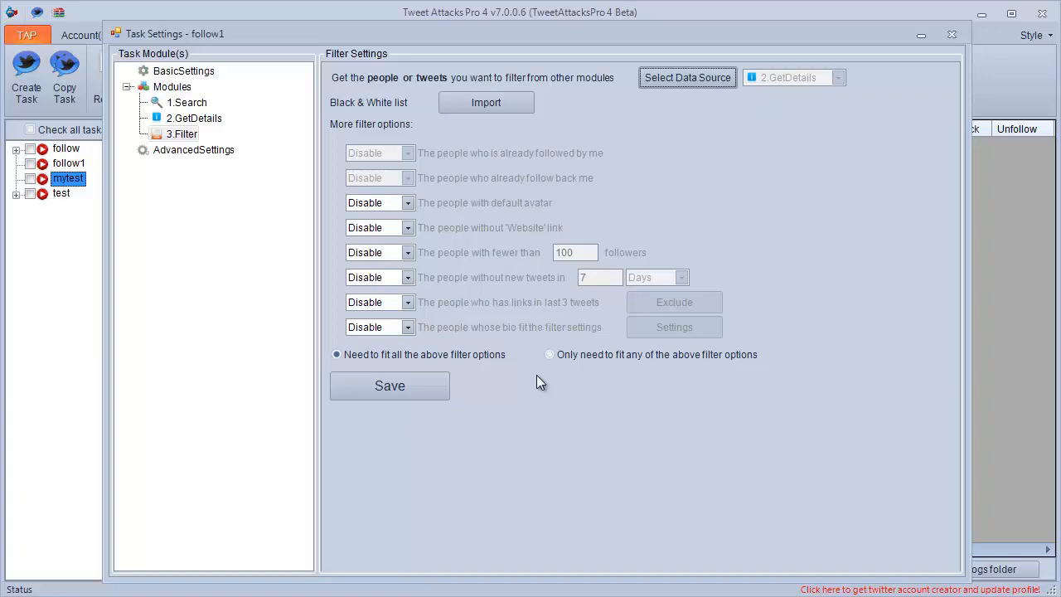
Set the Filter module to exclude people with default avatar and people with fewer than 200 followers.
click(412, 204)
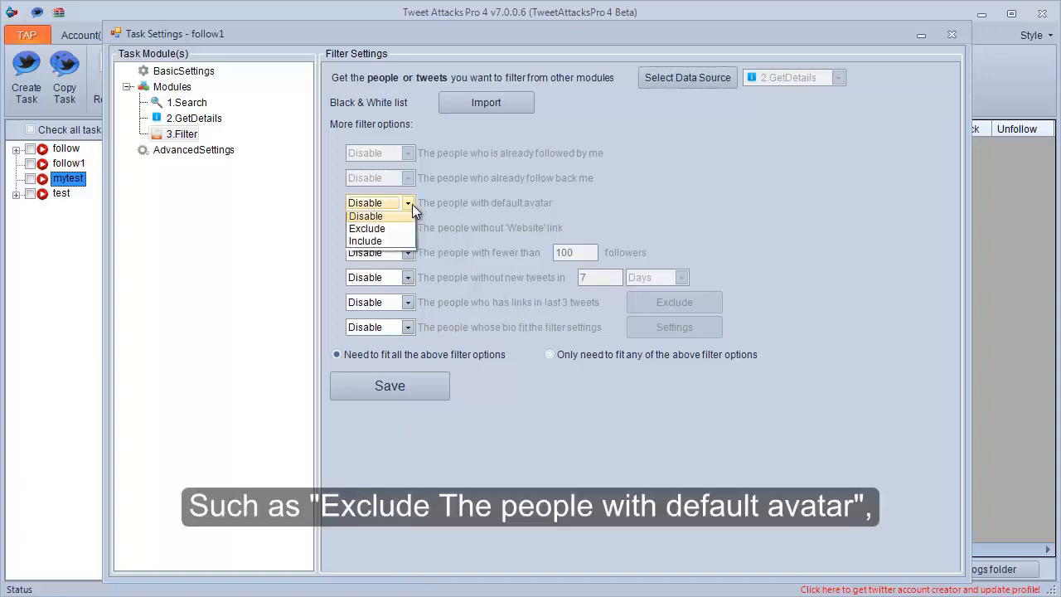
click(397, 229)
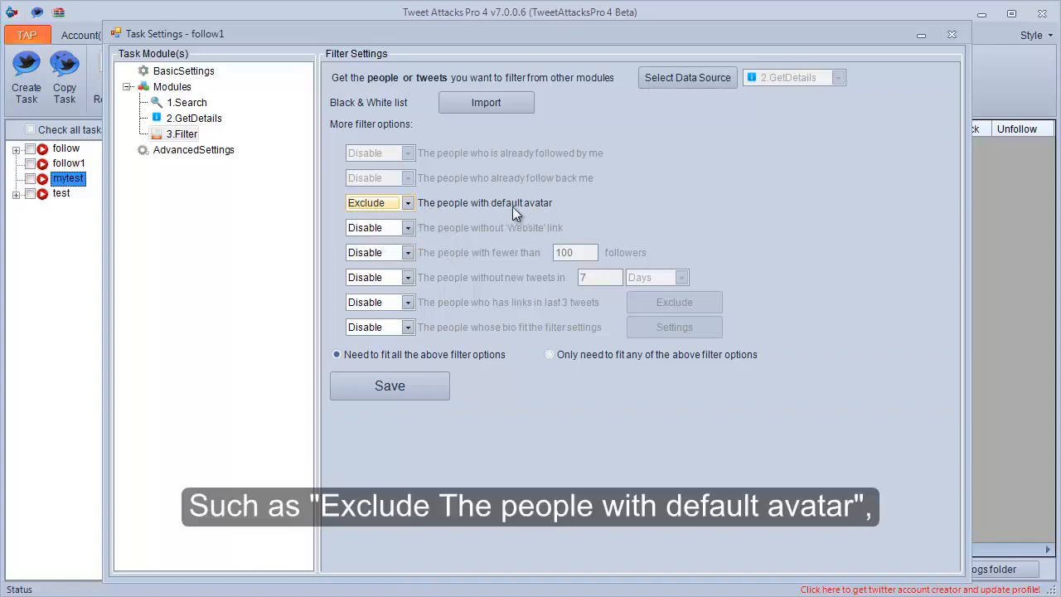
click(412, 250)
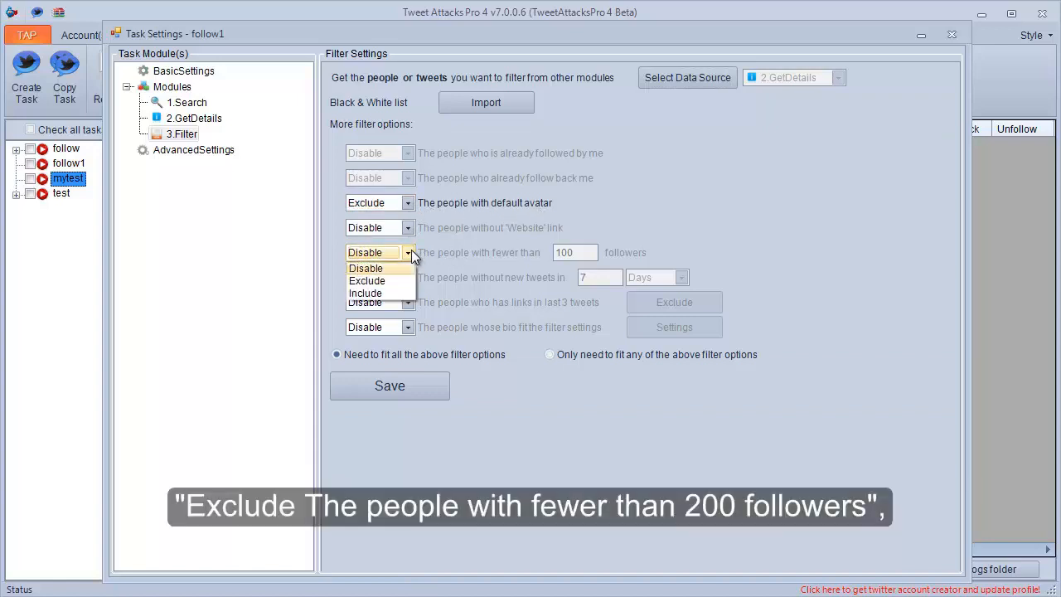
click(406, 281)
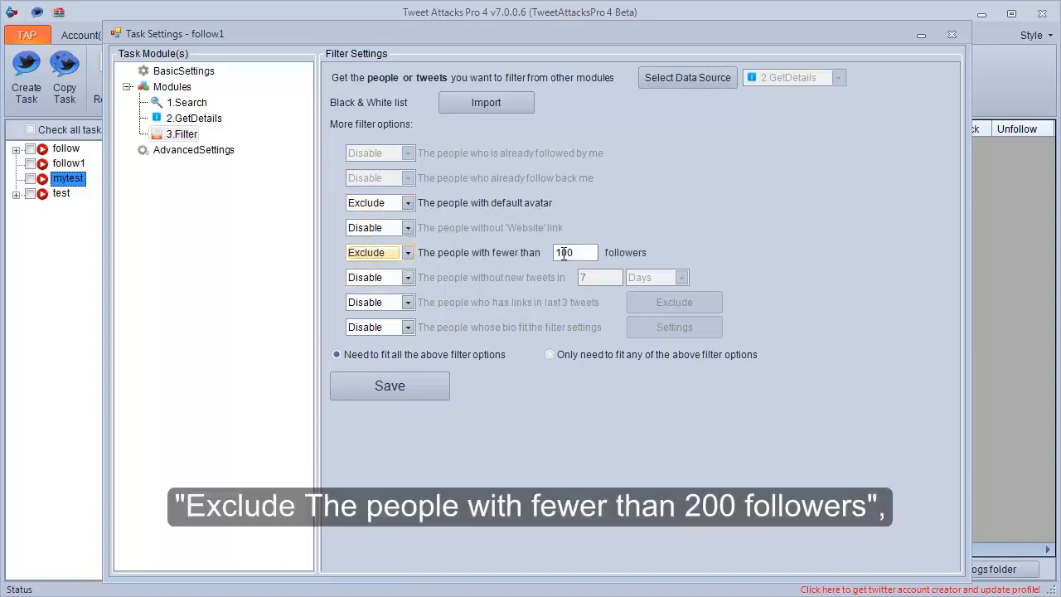
click(564, 254)
drag(564, 255, 558, 254)
text(2)
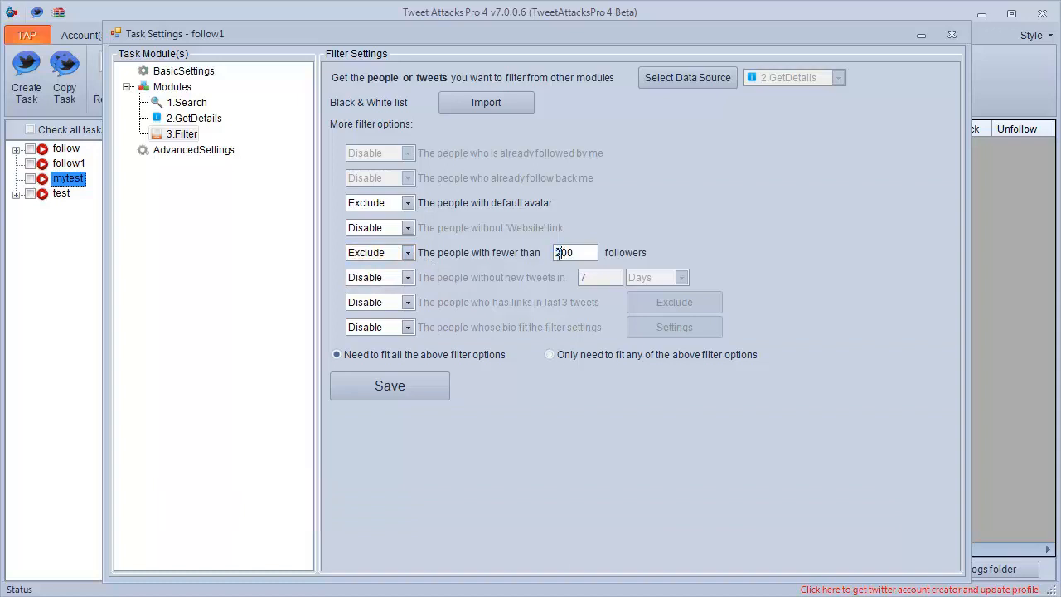
Set the Filter module to exclude people without new tweets in 3 Days.
click(409, 279)
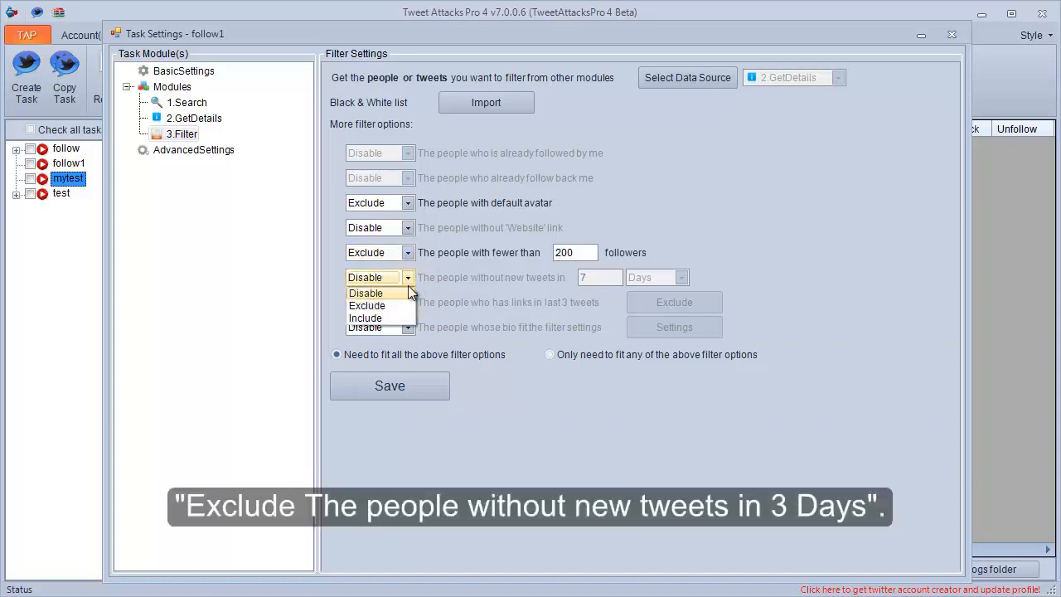
click(367, 306)
drag(600, 277, 582, 278)
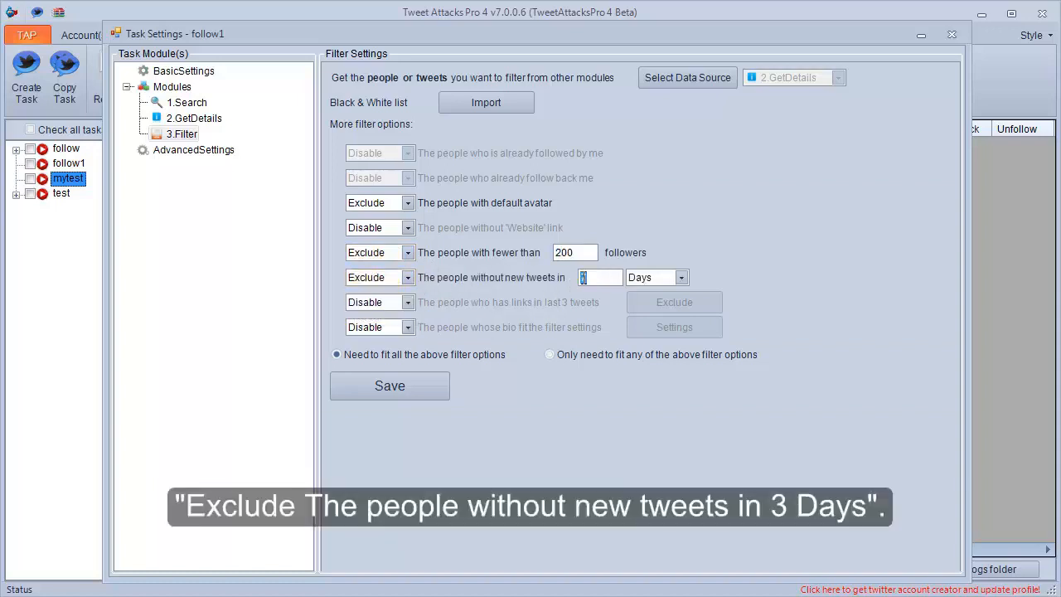
text(3)
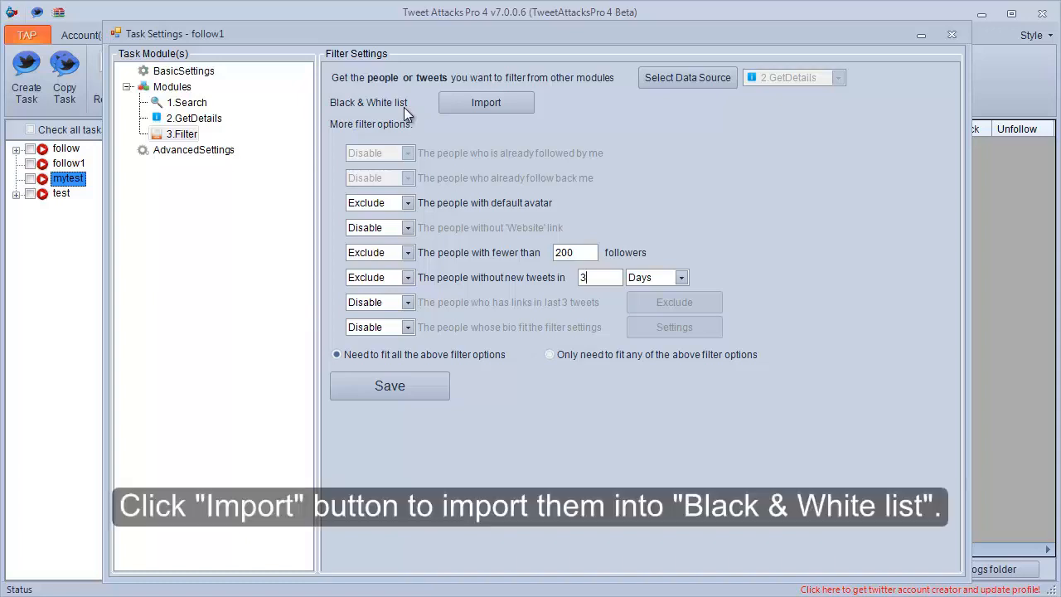
View the Black & White list import dialog without importing anyone, and save the Filter settings.
click(486, 104)
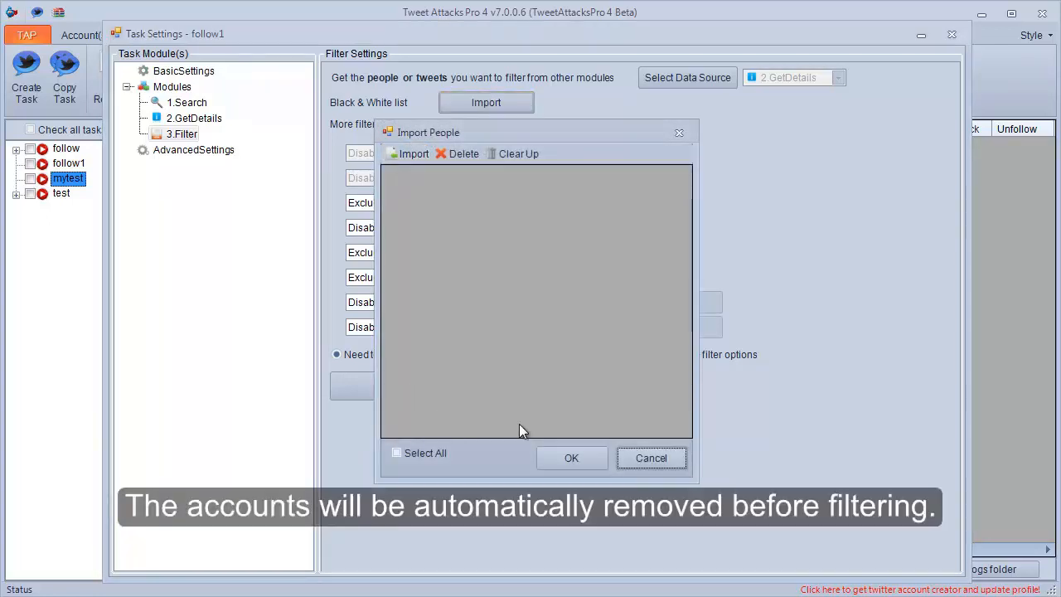
click(640, 462)
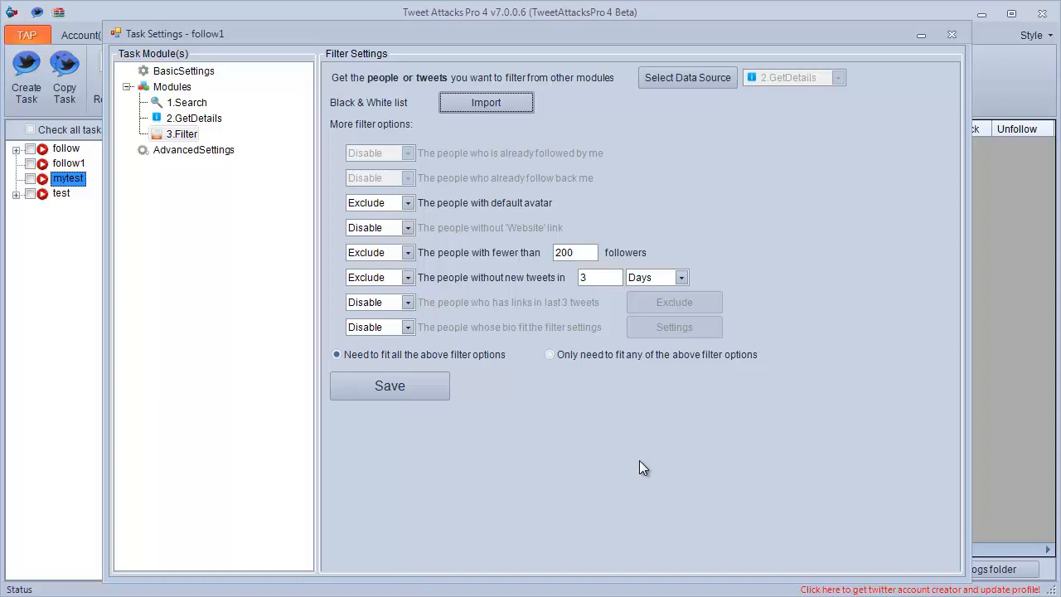
click(417, 387)
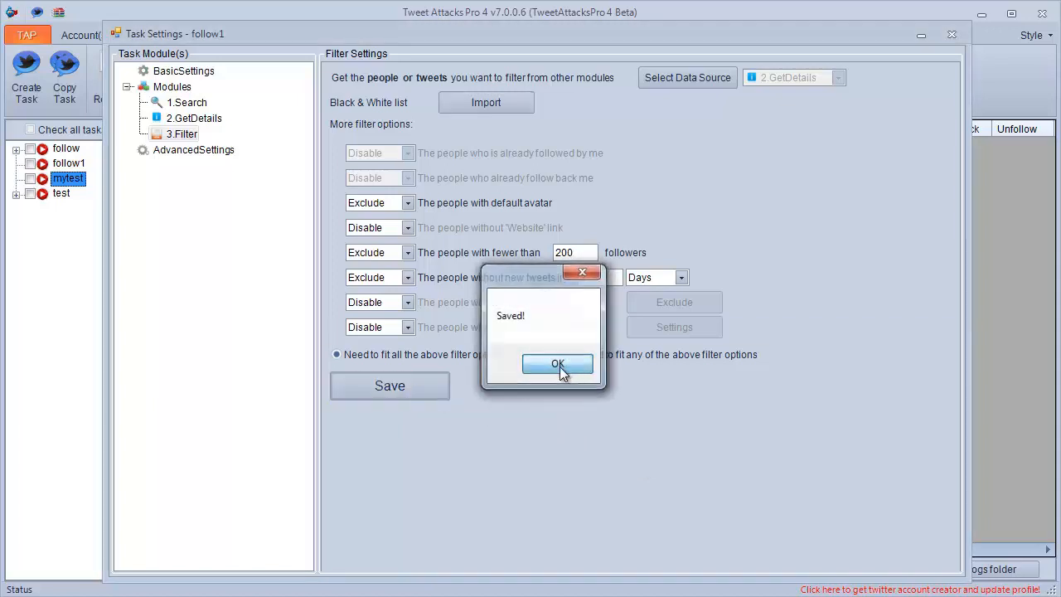
click(560, 367)
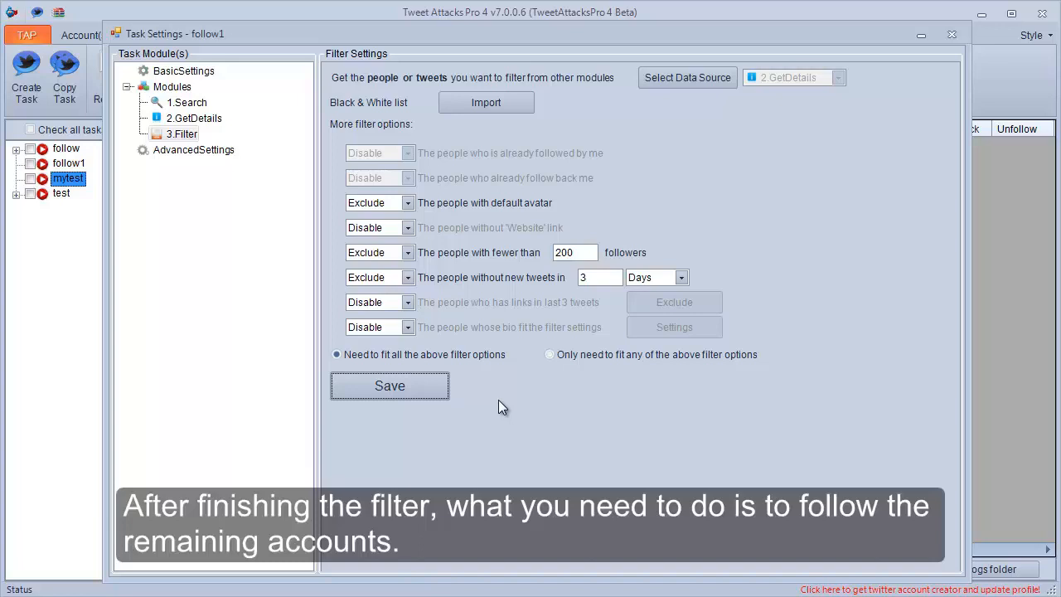
Add an AccountRunThread module to the follow1 task.
right_click(184, 90)
mouse_move(248, 101)
click(390, 175)
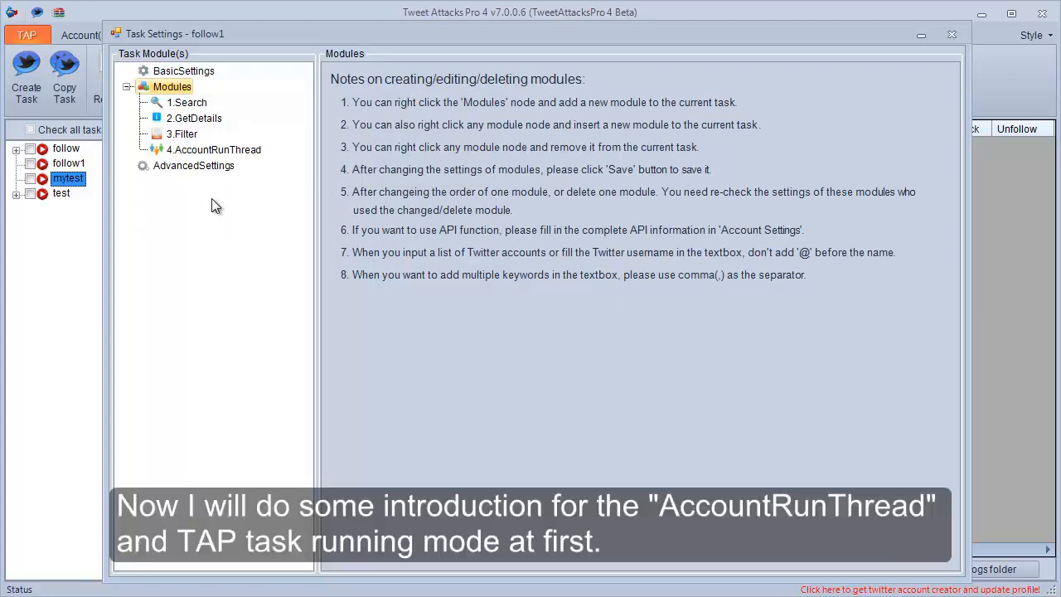
Add a Tweet module inside the AccountRunThread module.
click(206, 154)
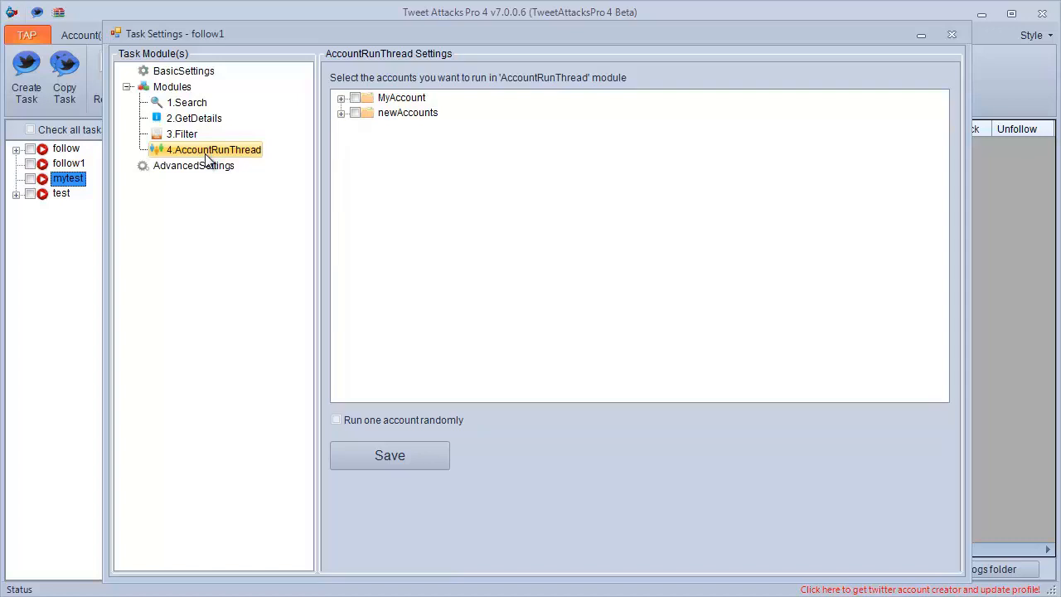
right_click(207, 160)
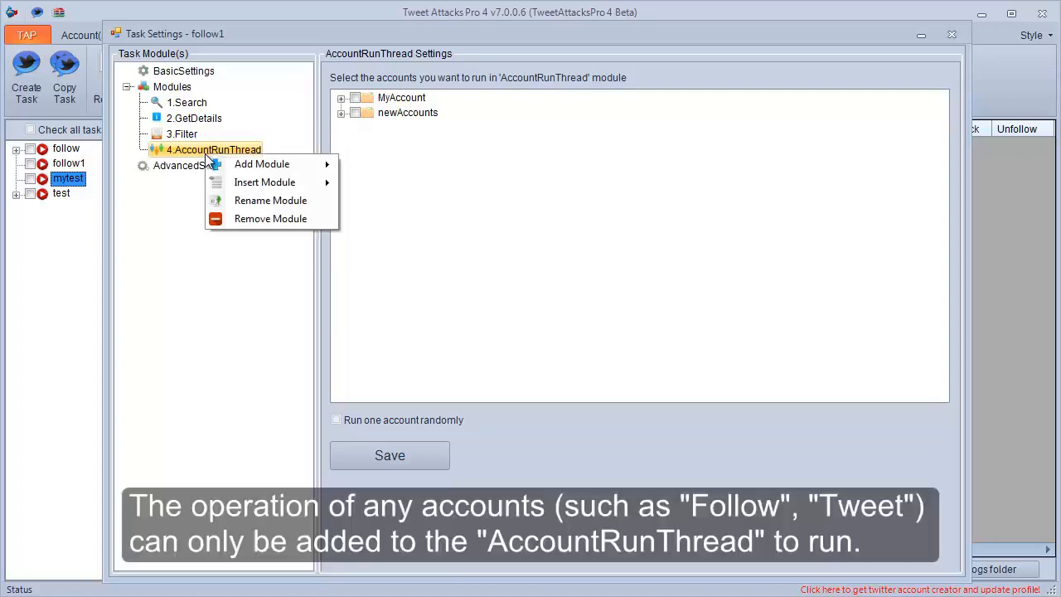
mouse_move(257, 164)
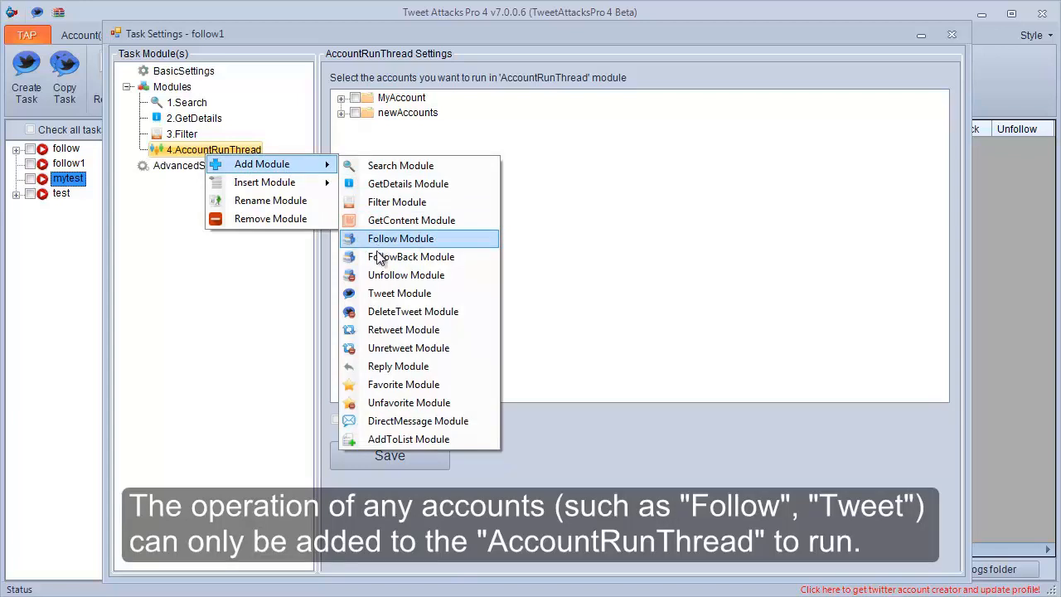
click(378, 294)
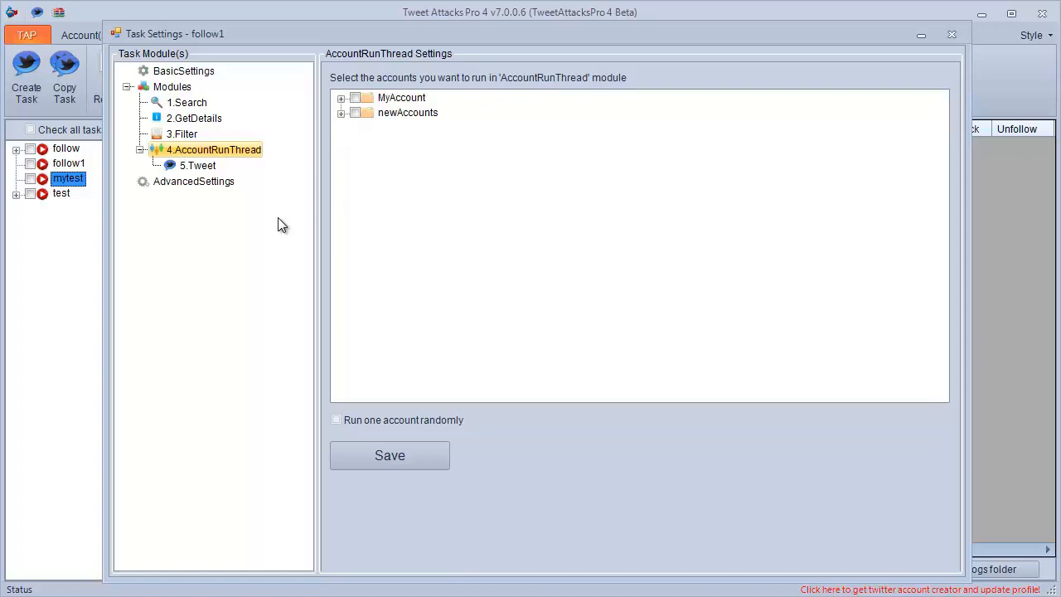
Review the settings of the Search, GetDetails, Filter, AccountRunThread and Tweet modules in the task's module list.
click(196, 165)
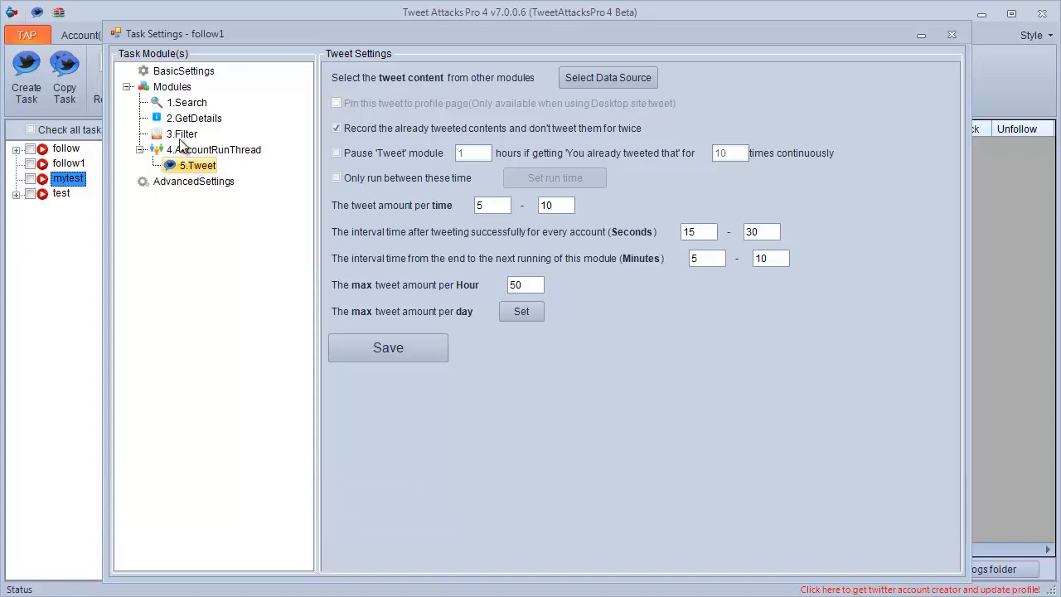
click(180, 136)
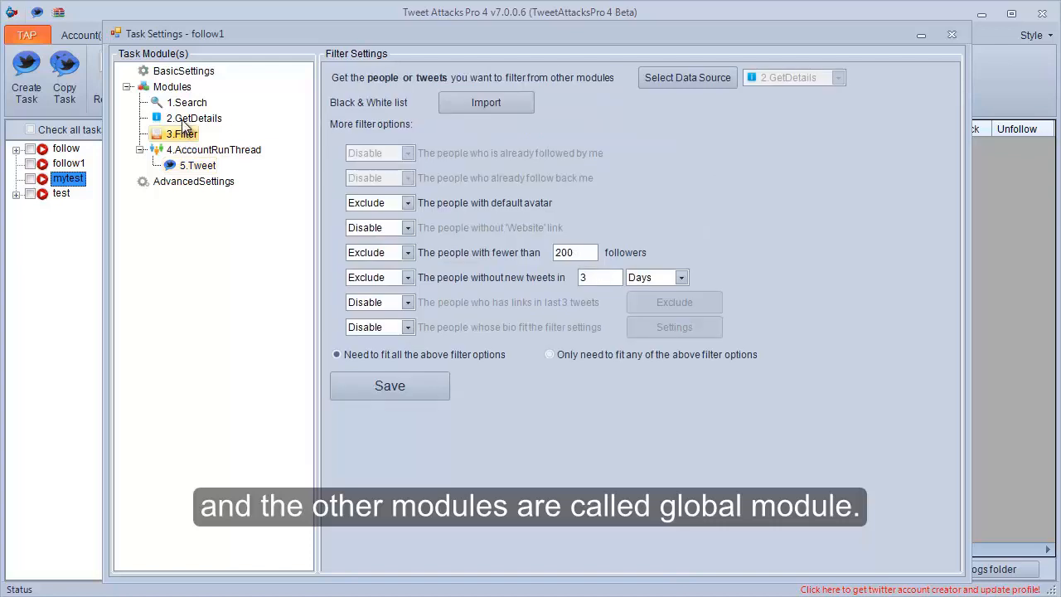
click(184, 121)
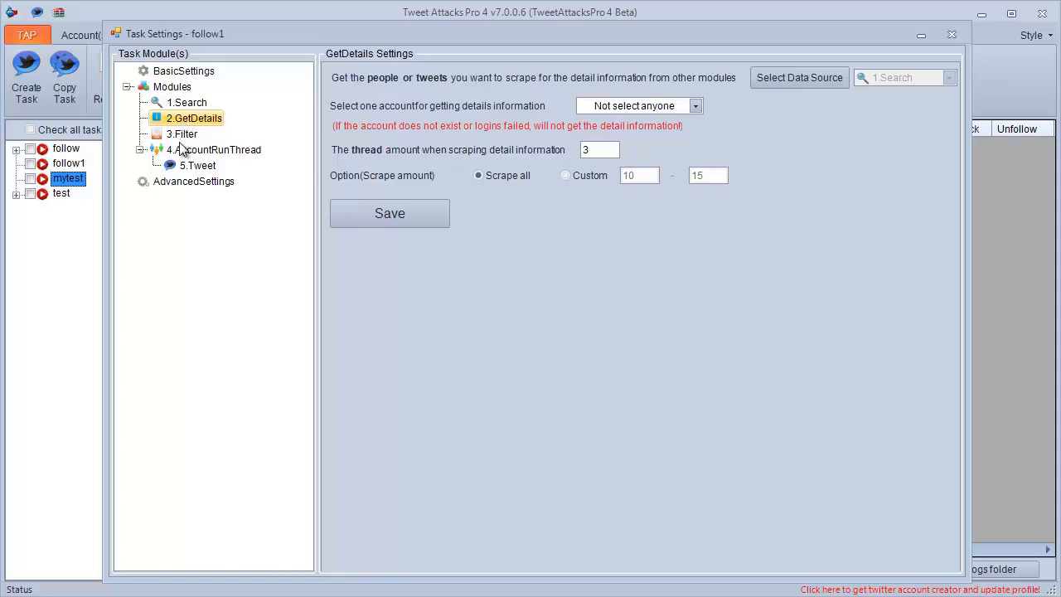
click(182, 153)
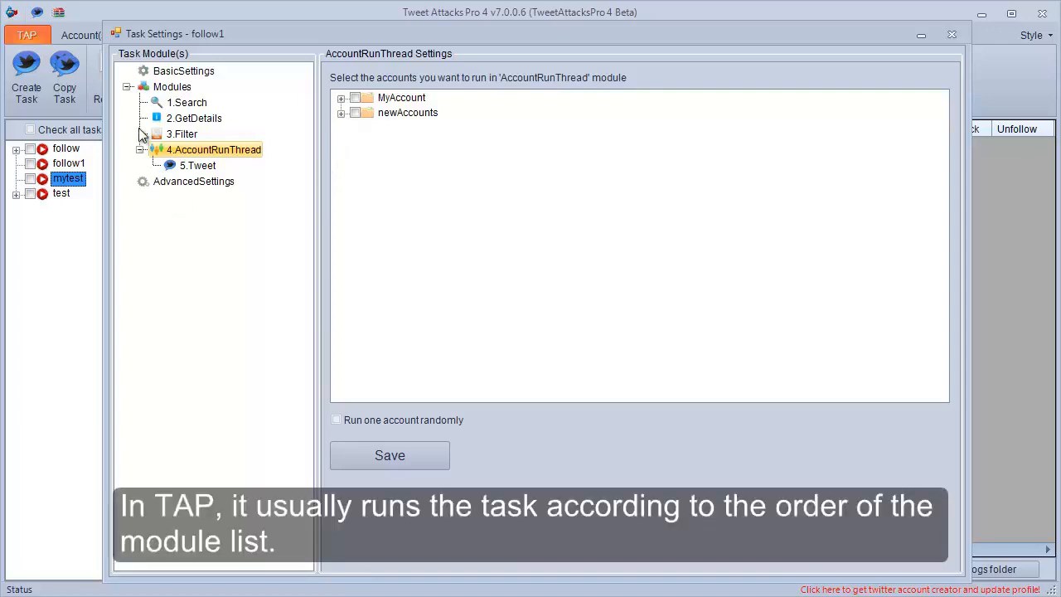
click(184, 107)
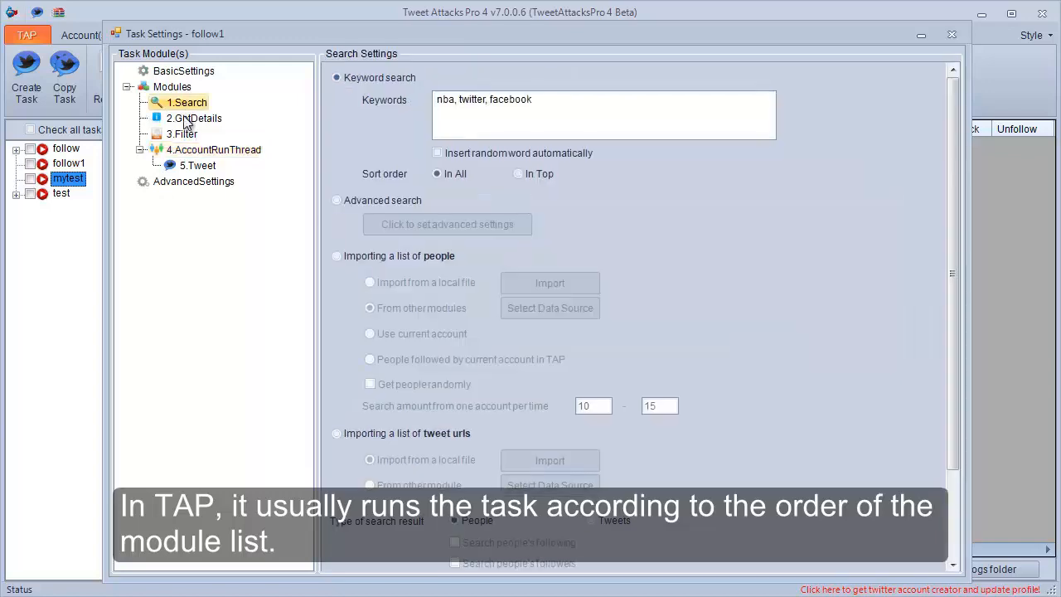
click(186, 121)
click(184, 136)
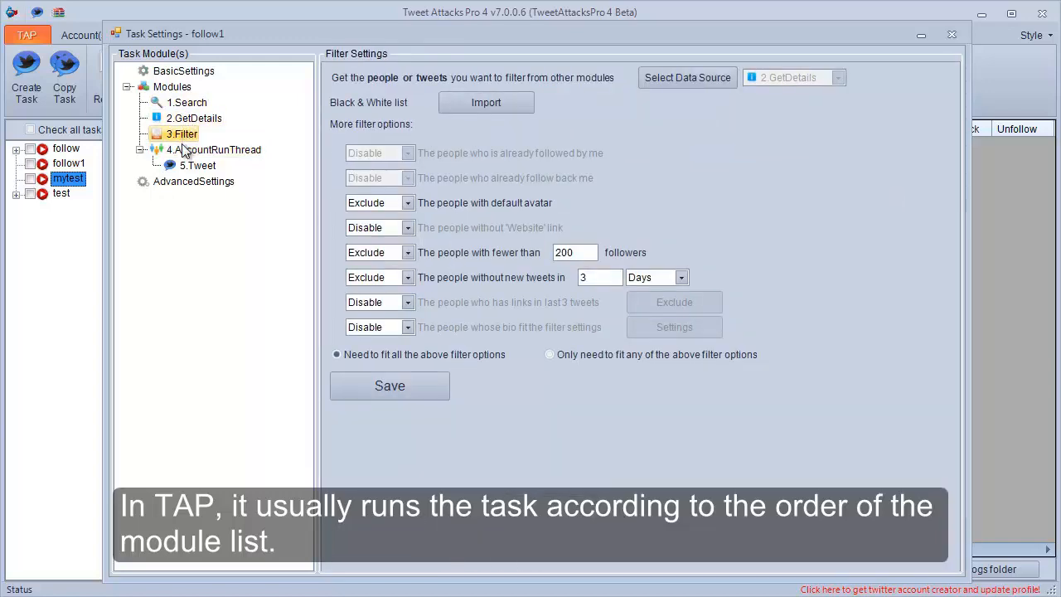
click(186, 151)
click(196, 166)
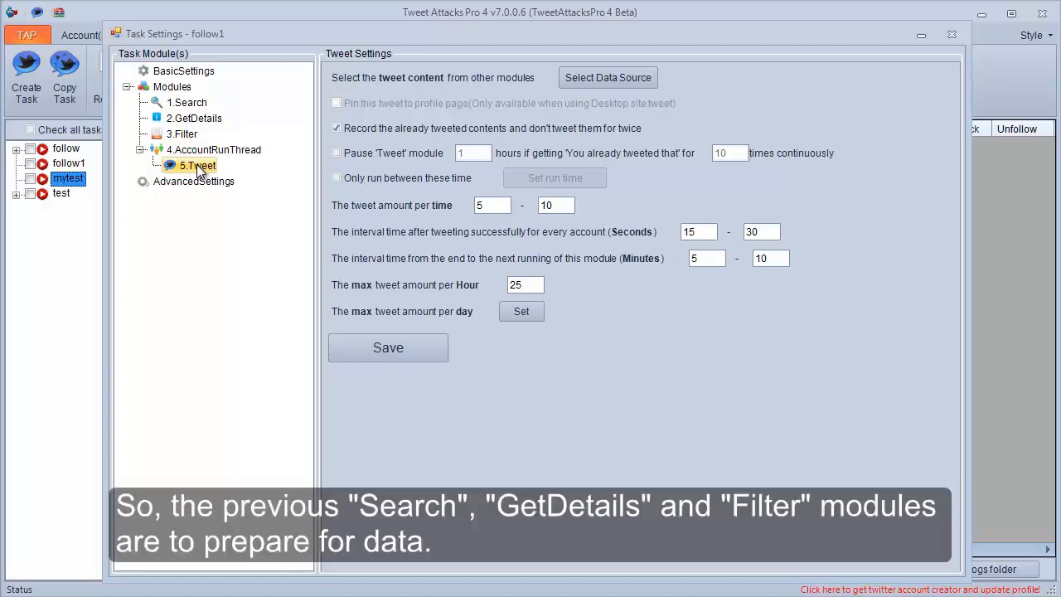
click(187, 102)
click(191, 123)
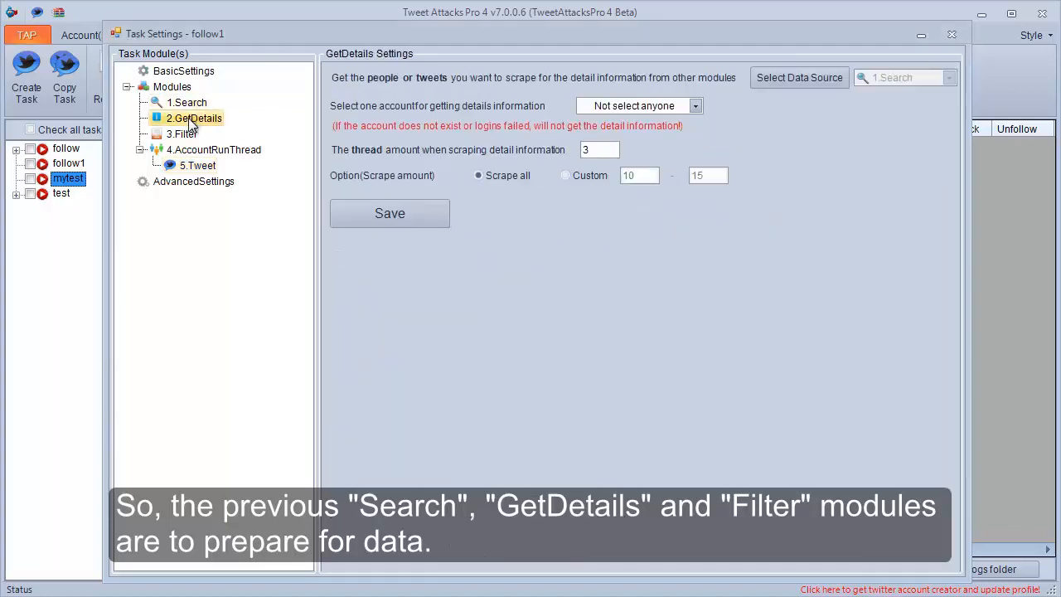
click(185, 135)
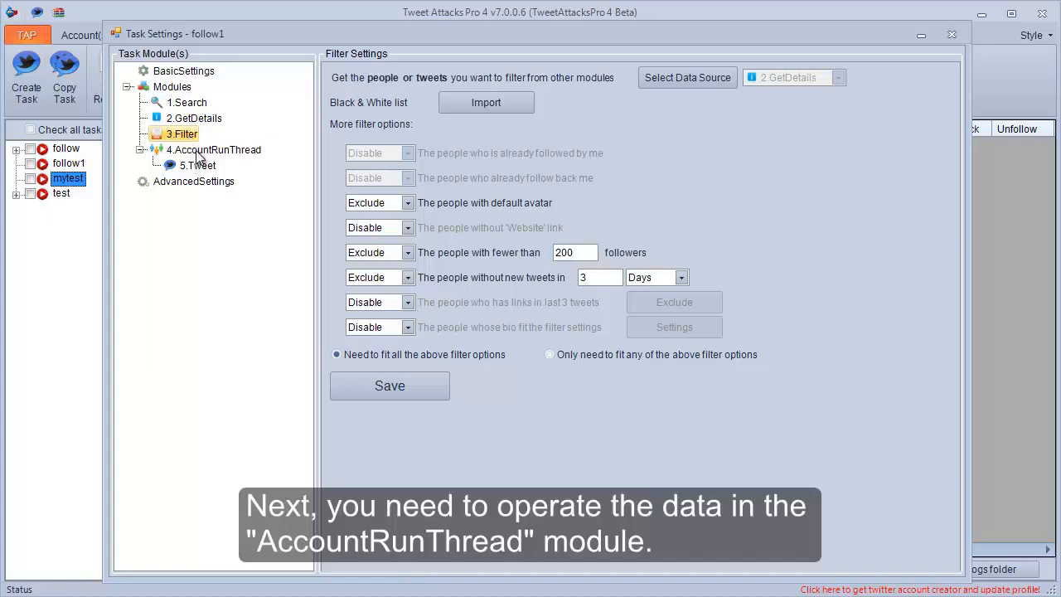
Select the first two accounts in the newAccounts group to run in the AccountRunThread module, and save the settings.
click(198, 153)
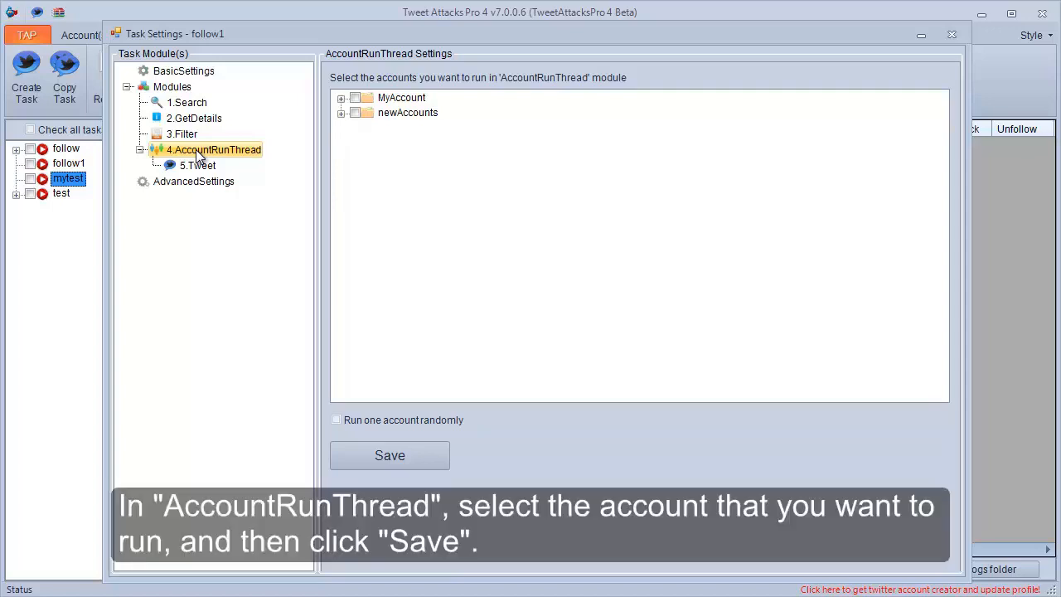
click(341, 113)
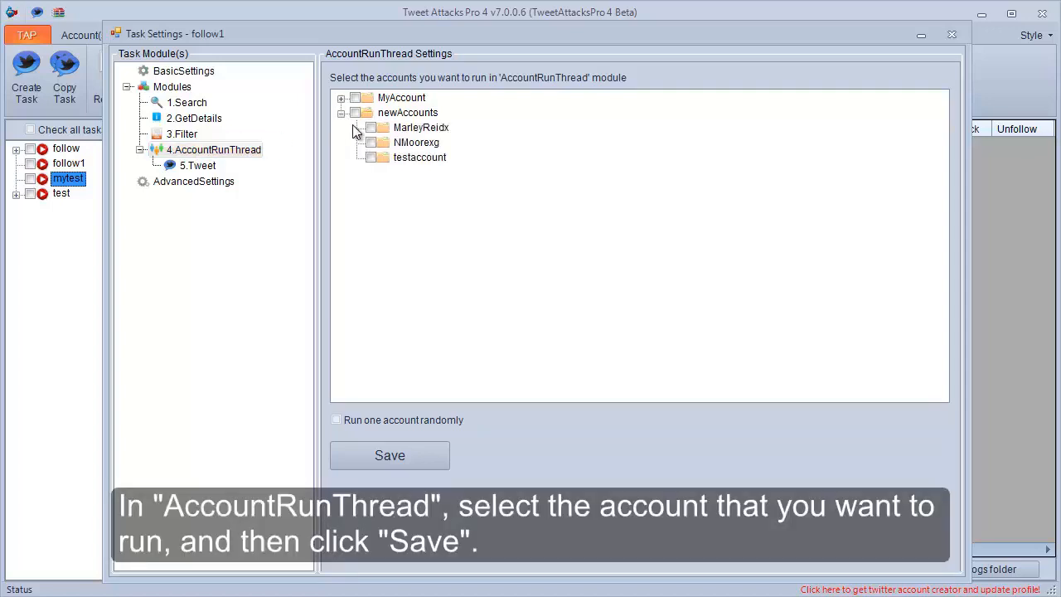
click(370, 128)
click(403, 450)
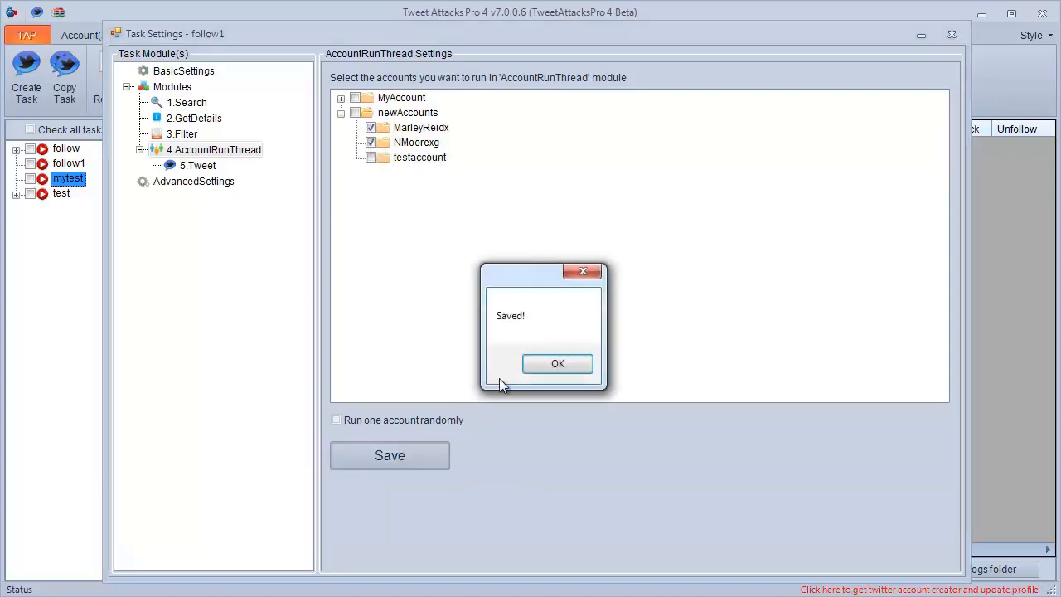
click(537, 368)
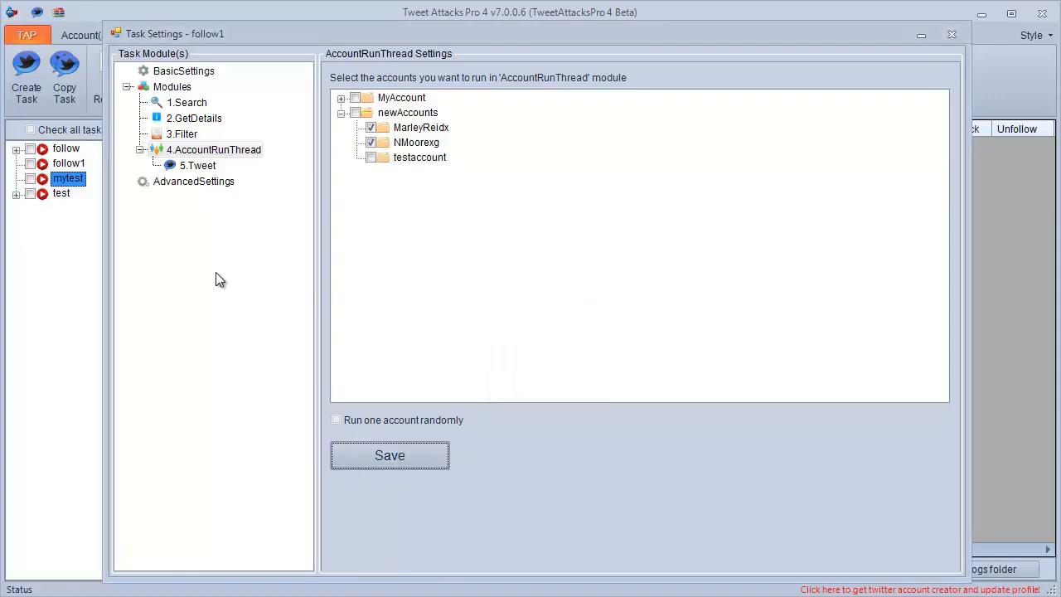
Remove the Tweet module from the AccountRunThread module.
click(202, 168)
right_click(208, 170)
click(237, 212)
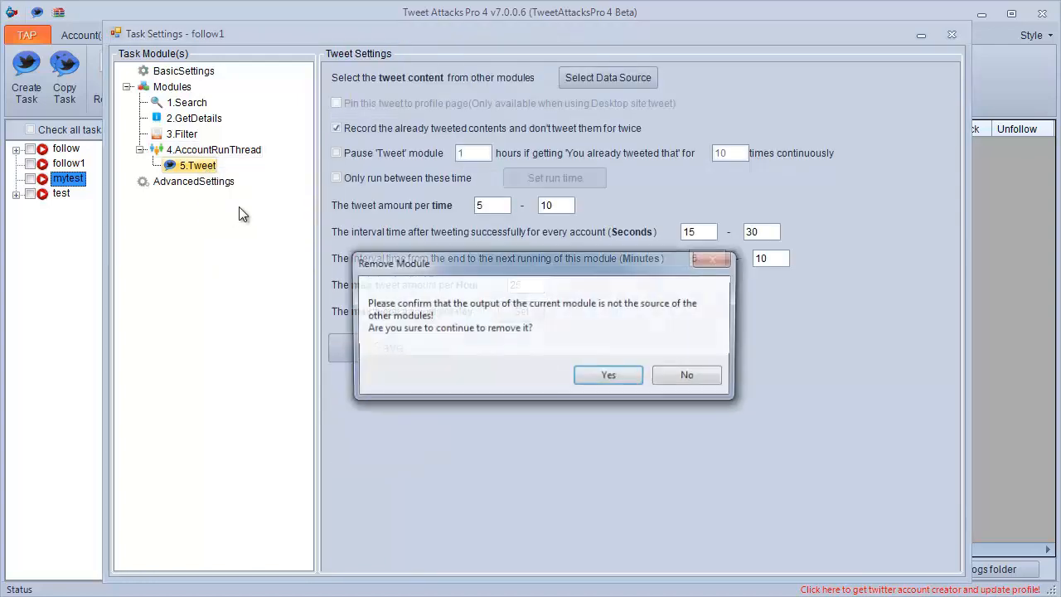
click(606, 374)
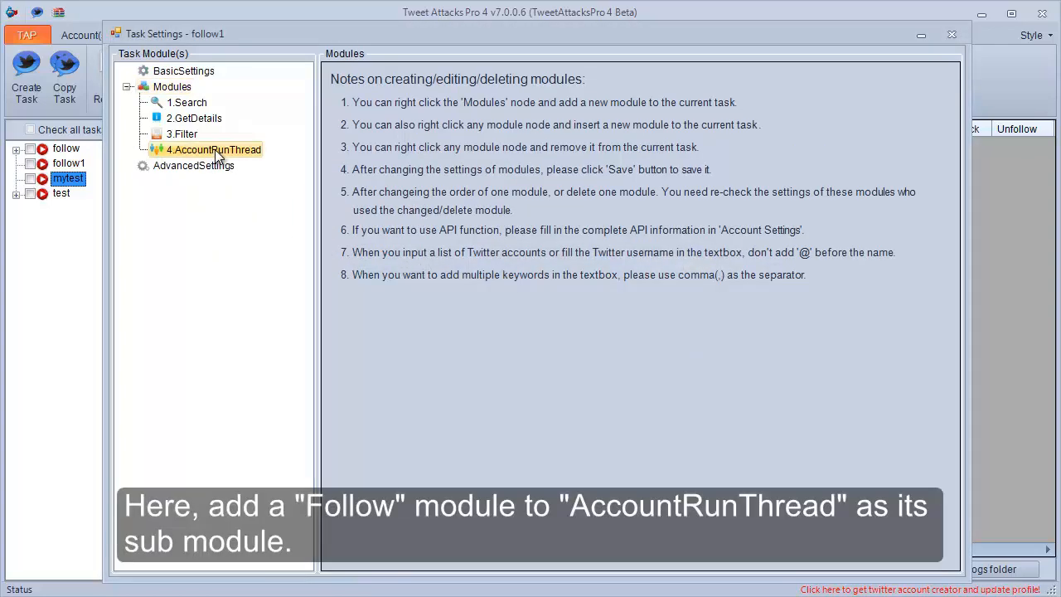
Add a Follow module inside the AccountRunThread module.
click(214, 150)
right_click(214, 150)
mouse_move(282, 160)
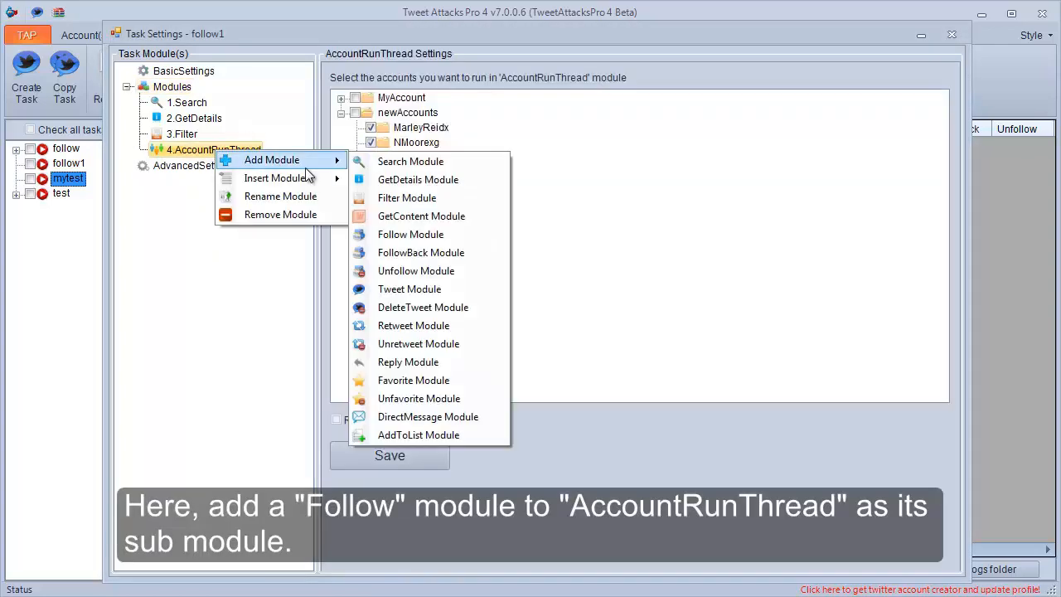
click(407, 236)
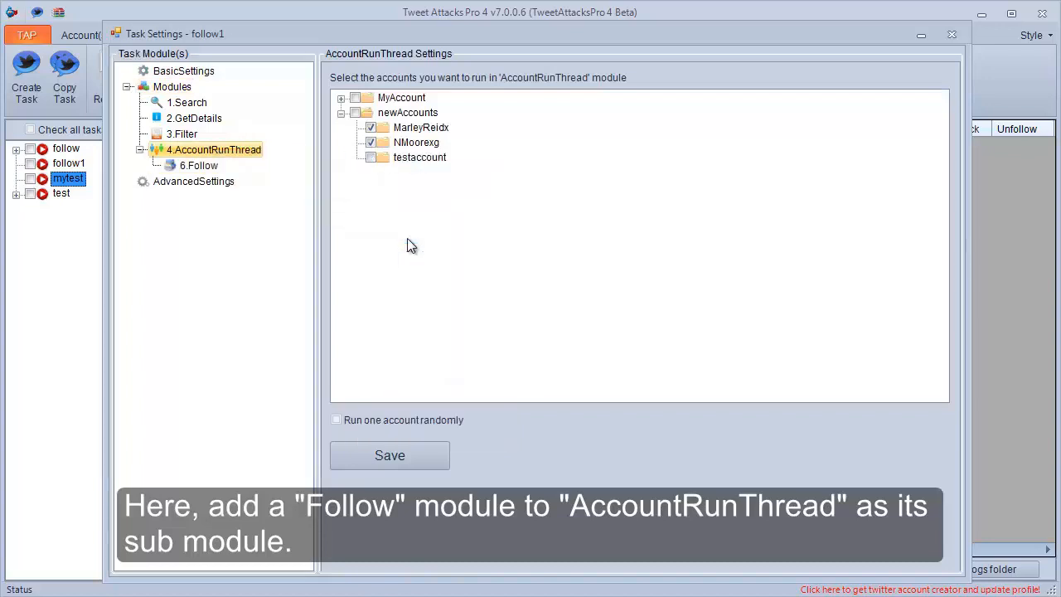
Set the Filter module as the Follow module's data source, removing used data from the data list.
click(201, 168)
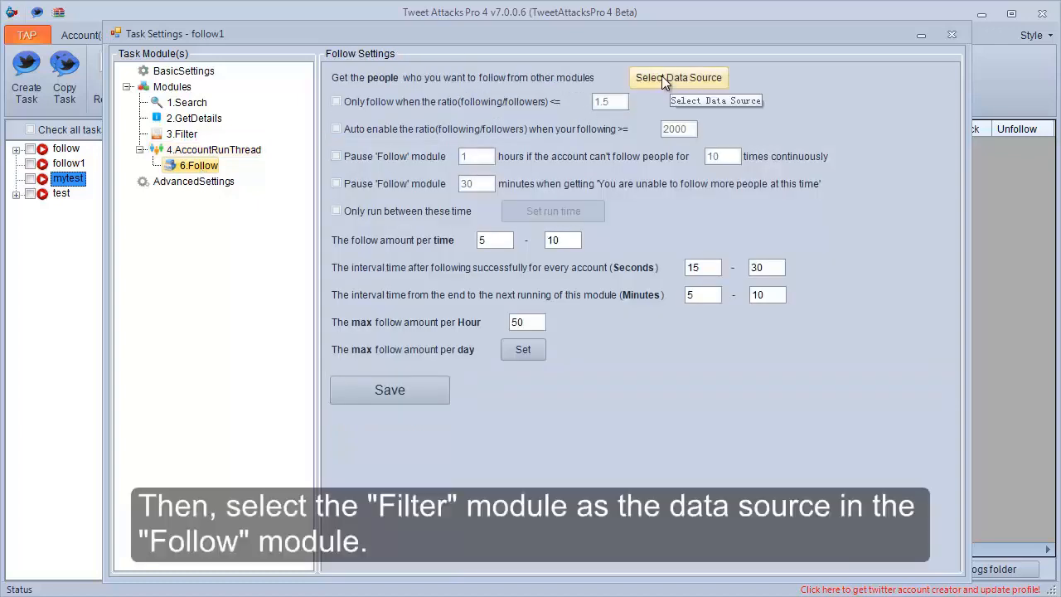
click(661, 75)
click(622, 258)
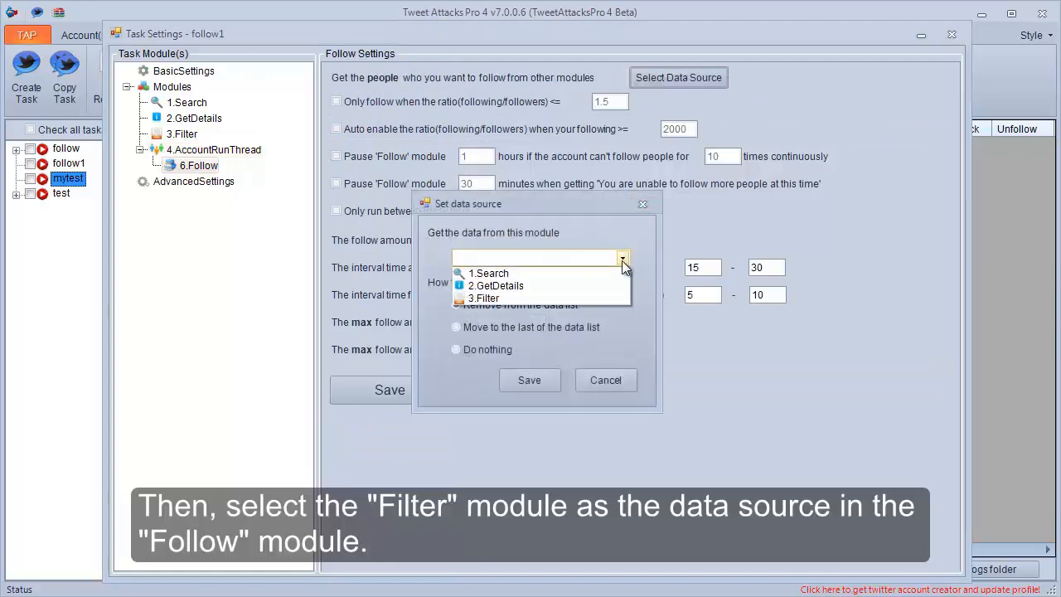
click(580, 295)
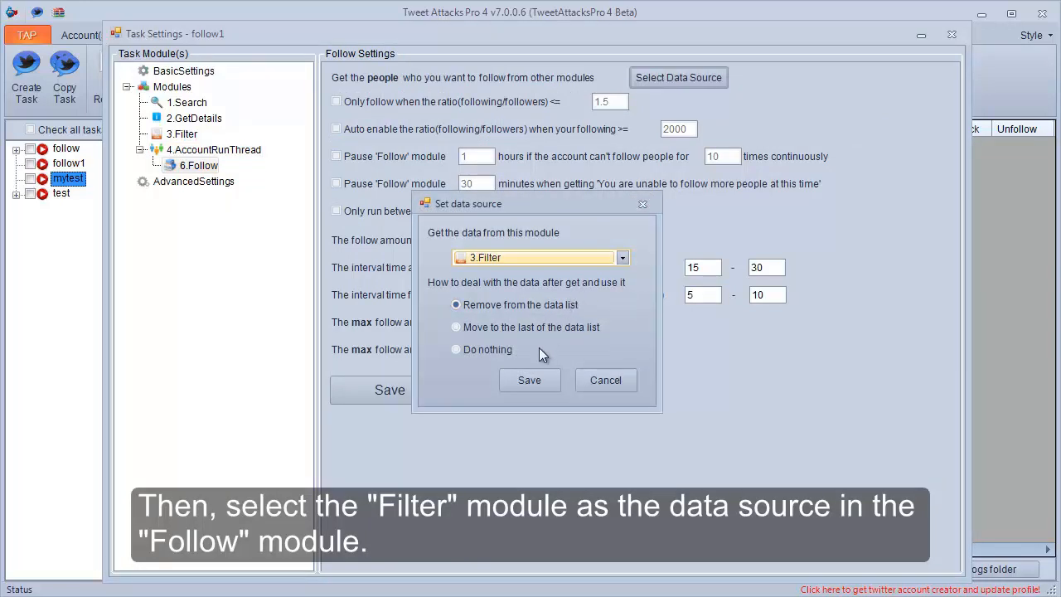
click(533, 381)
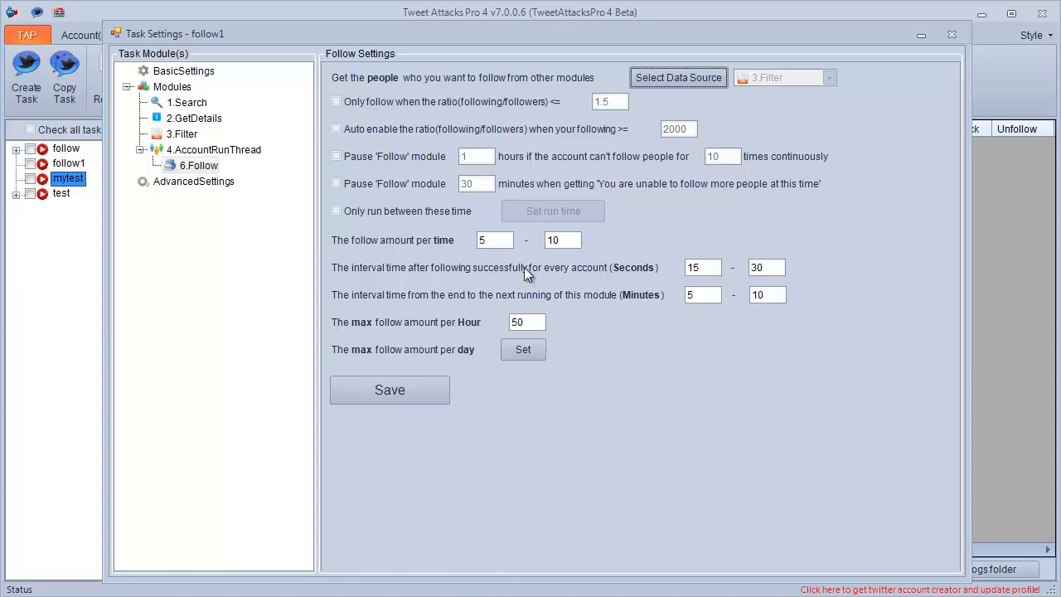
Set the follow amount per time to 3-5 and the interval after each successful follow to 20-25 seconds.
double_click(482, 241)
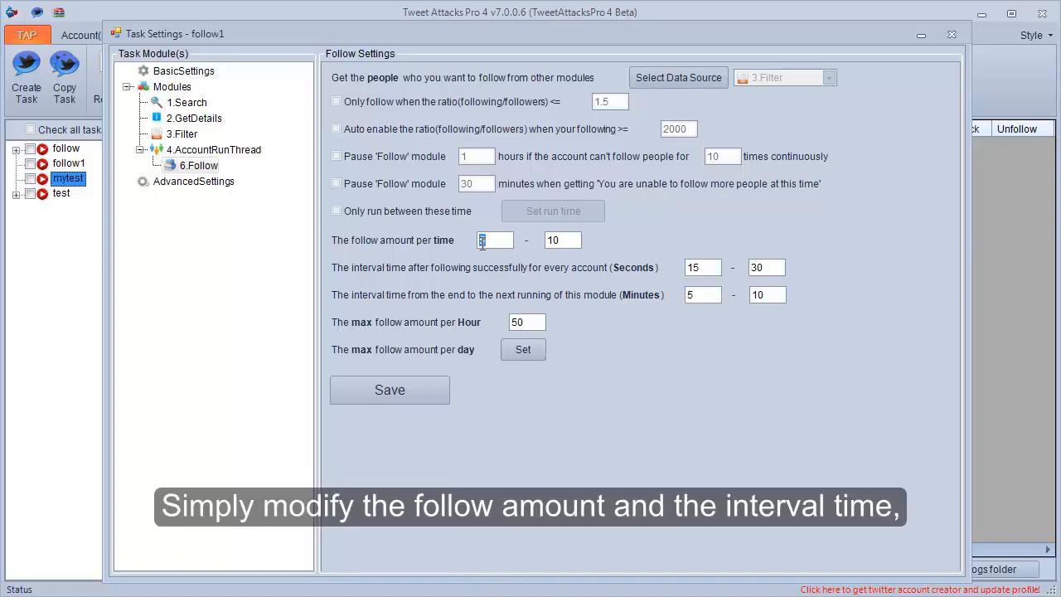
text(3)
double_click(551, 241)
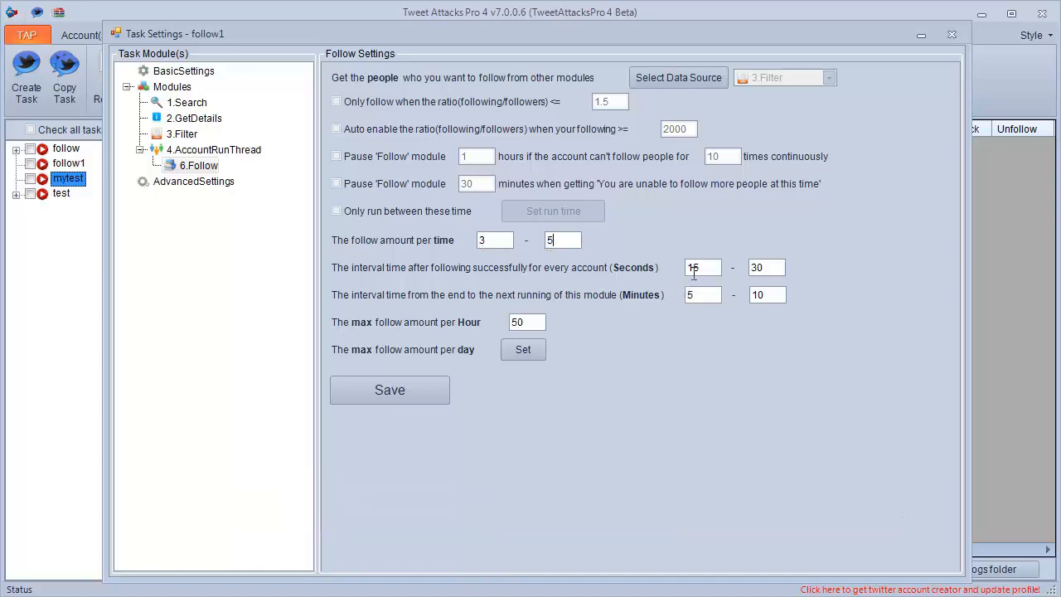
drag(694, 273, 675, 276)
text(20)
drag(764, 269, 744, 269)
Set the minimum interval between Follow runs to 8 minutes and the hourly follow maximum to 75, and save the module.
click(693, 295)
drag(694, 295, 688, 294)
drag(529, 322, 510, 324)
text(75)
click(413, 387)
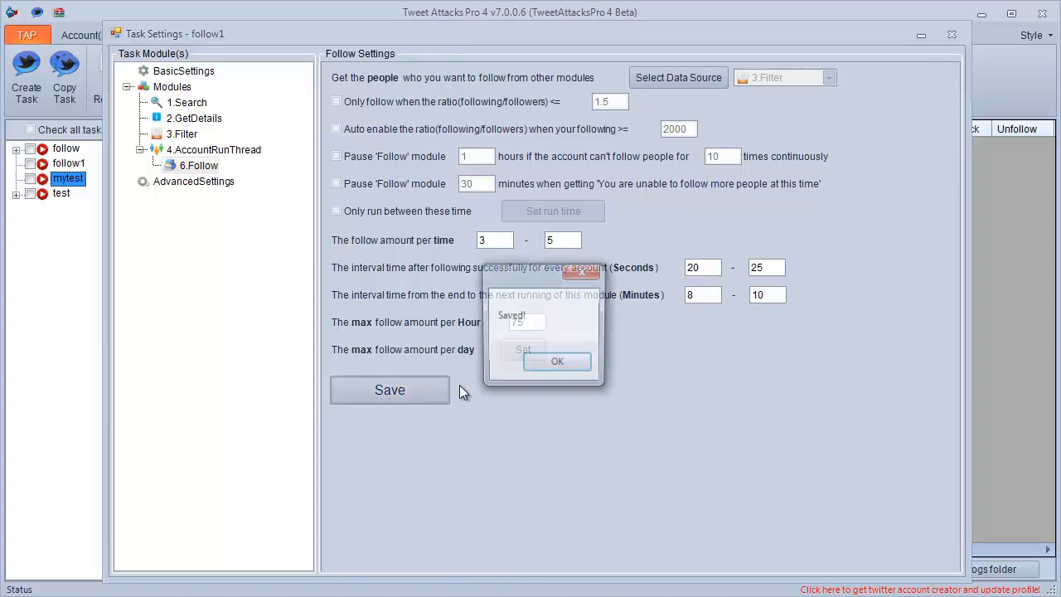
click(578, 371)
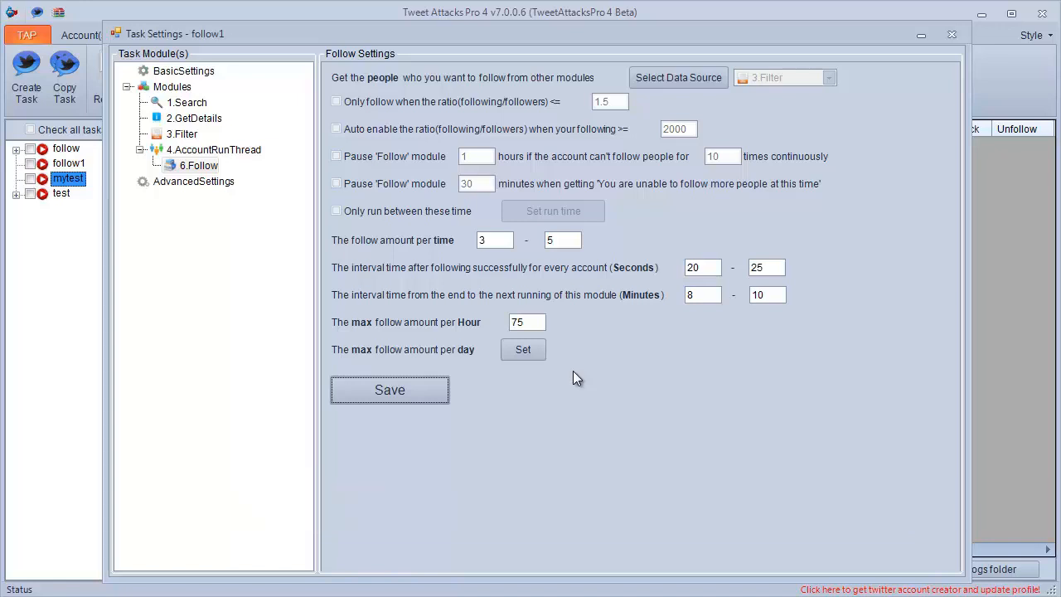
Close the task settings, check the follow1 task in the task list, and reopen its settings.
click(967, 38)
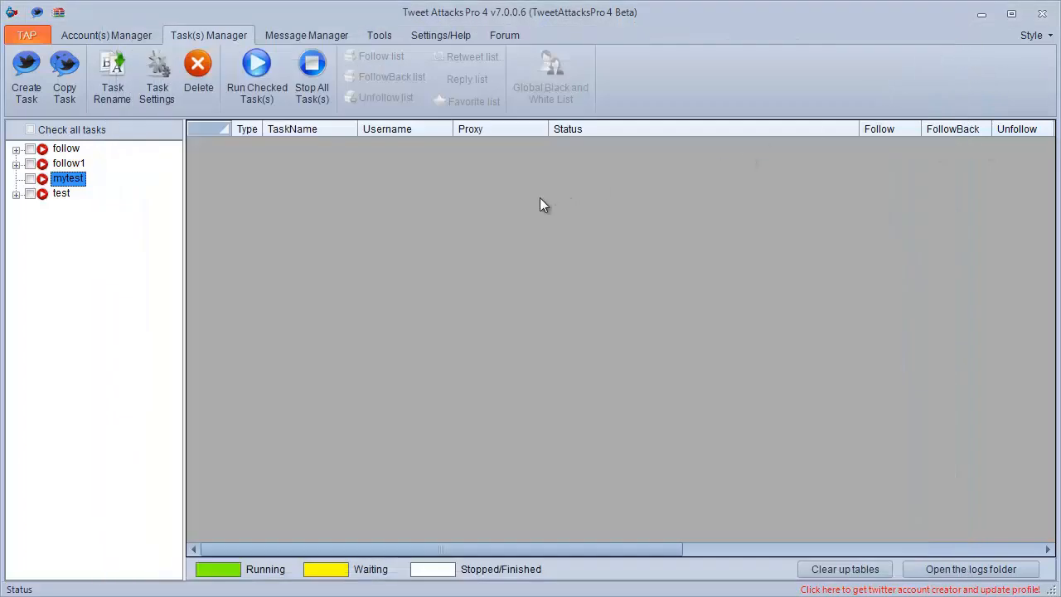
click(31, 164)
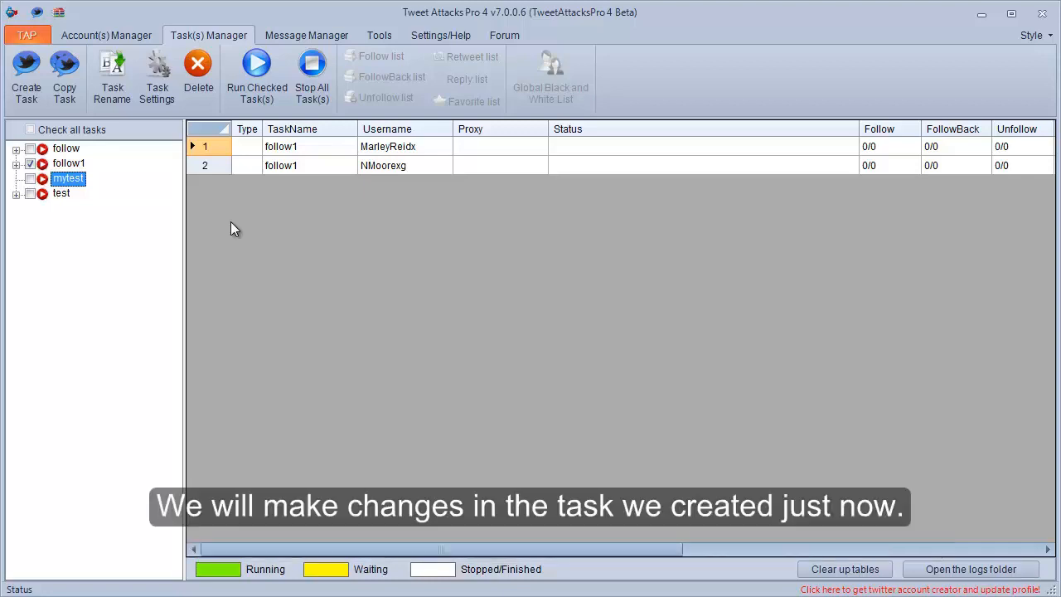
click(64, 164)
click(159, 93)
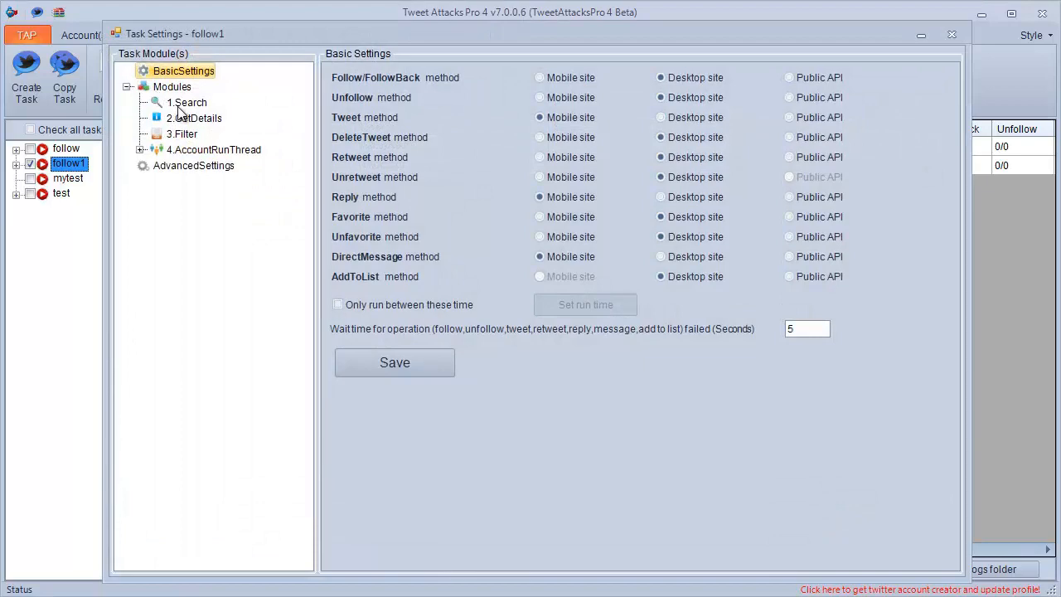
Switch the Search module to Advanced search for all of the words "nba, twitter, facebook" written in French, and save the advanced settings.
click(184, 109)
click(336, 202)
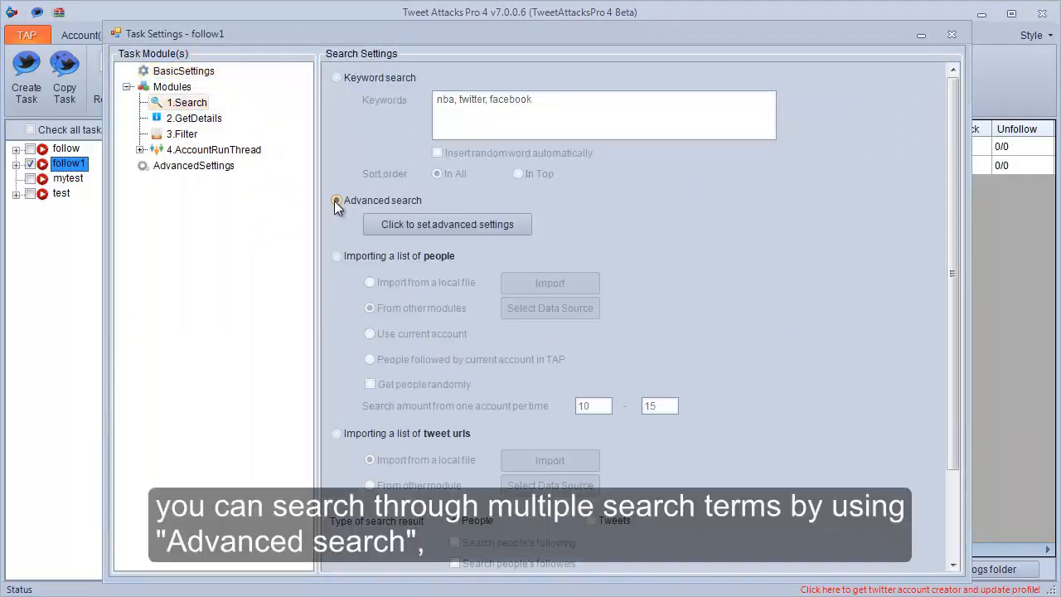
click(442, 222)
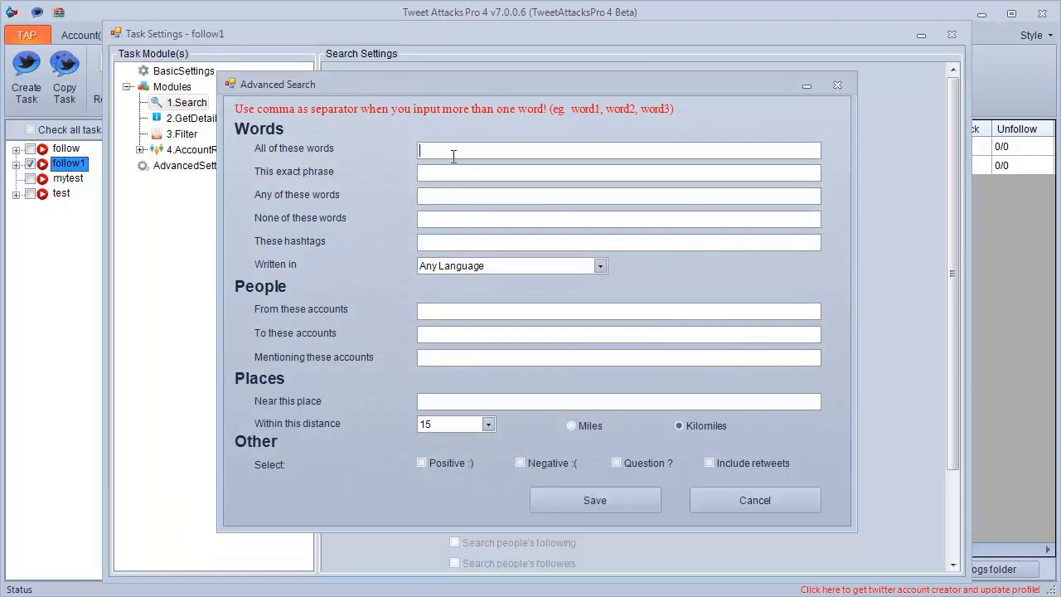
click(454, 156)
text(nba, twitter, facebook)
click(474, 265)
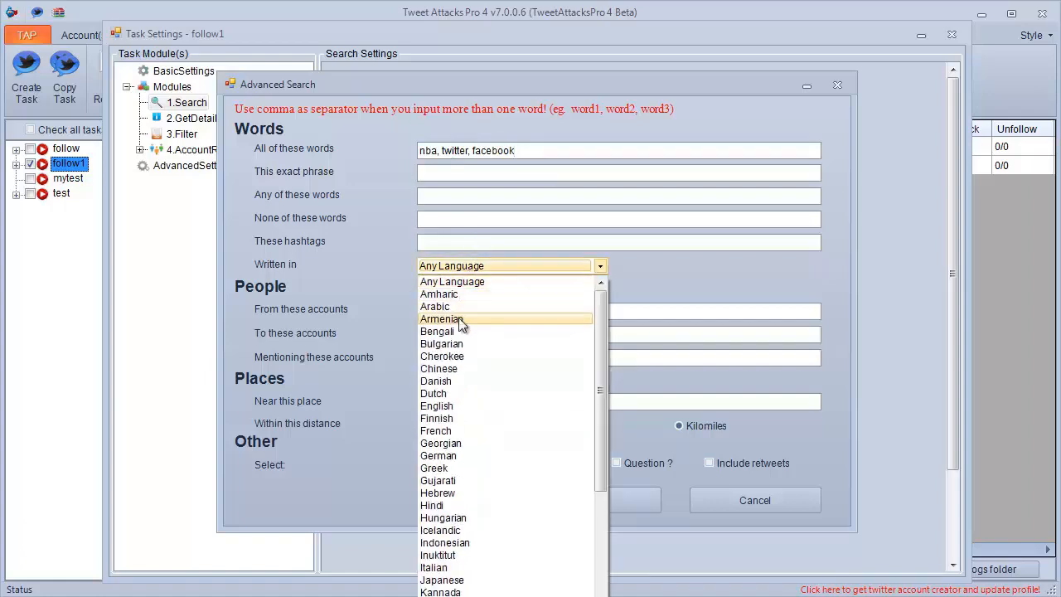
click(445, 431)
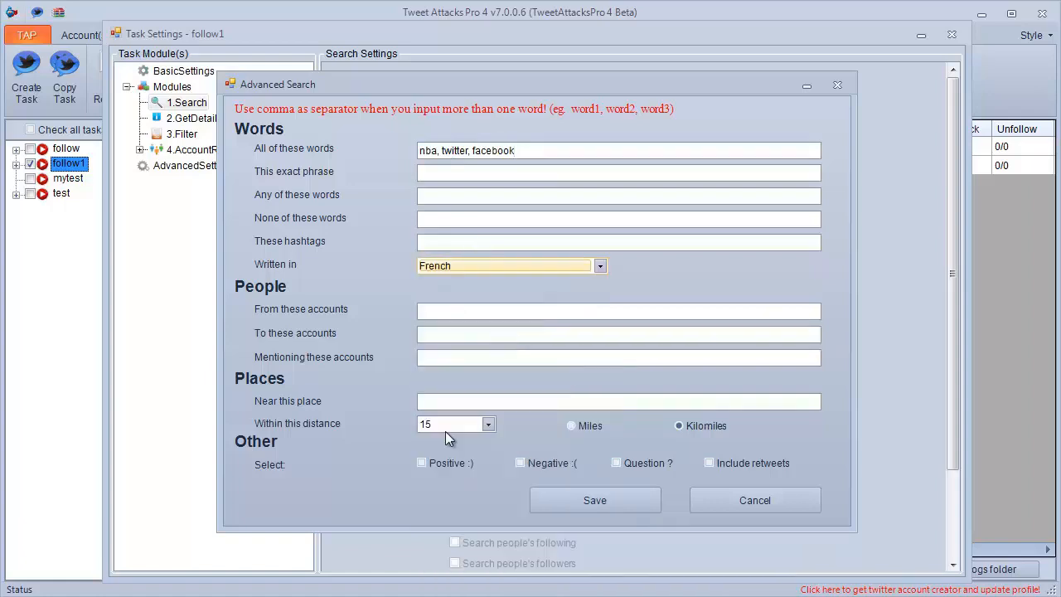
click(602, 498)
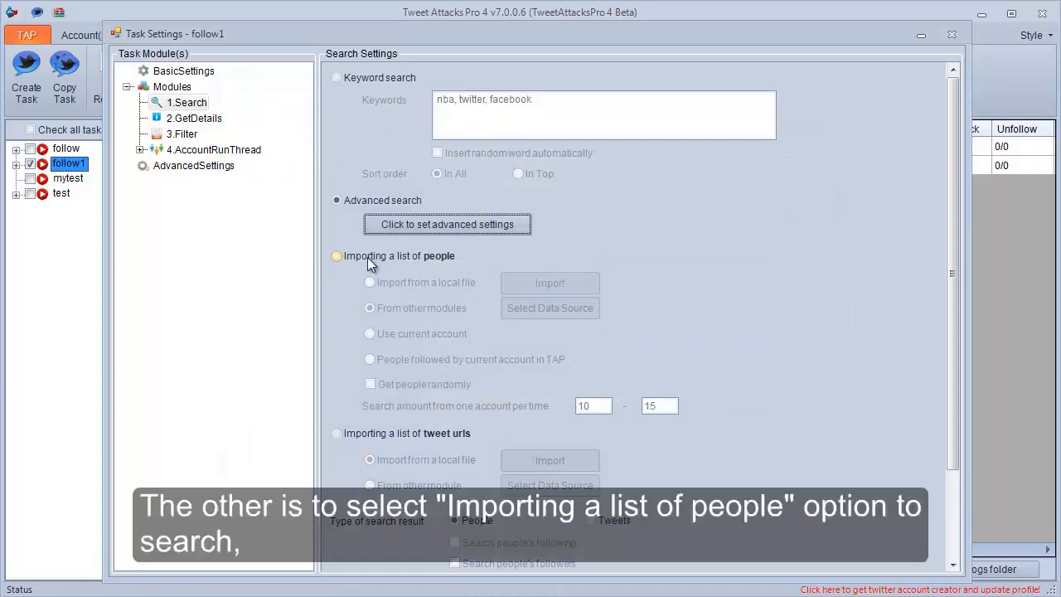
Set the Search module to import a list of people from a local file and search people's followers.
click(368, 257)
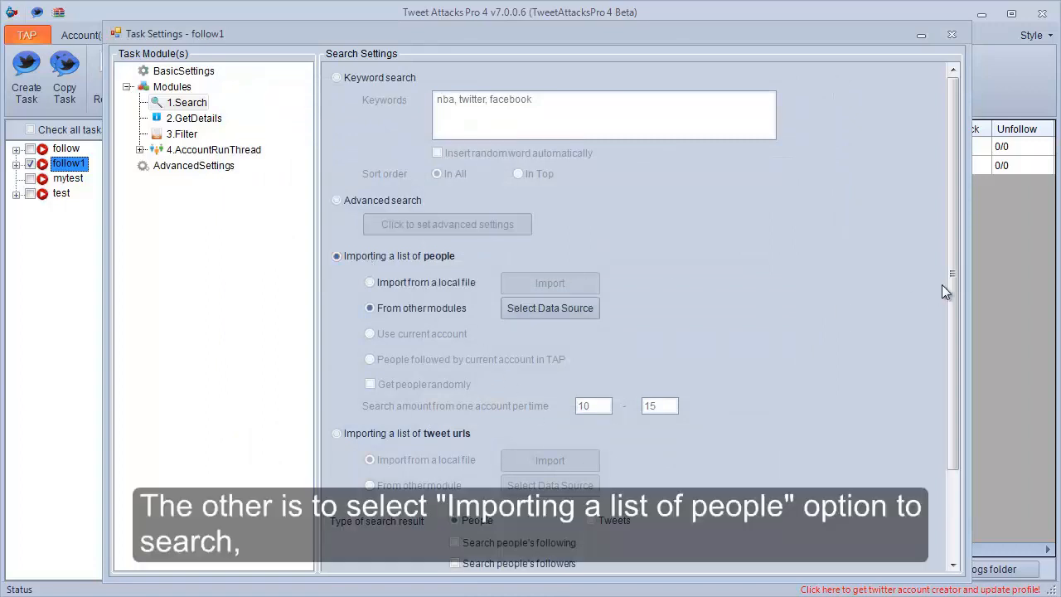
drag(953, 292, 952, 387)
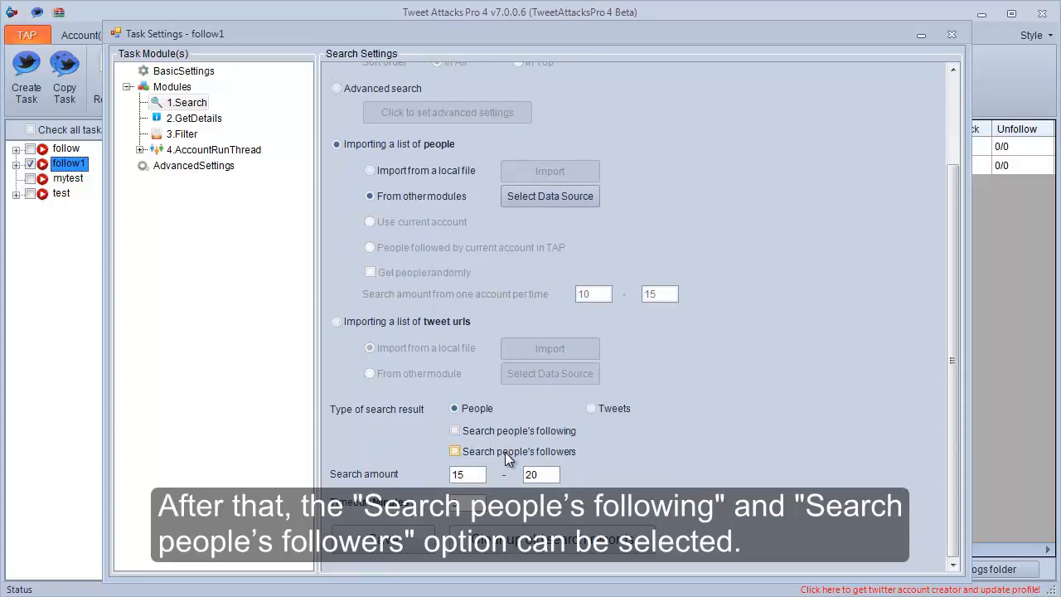
click(408, 174)
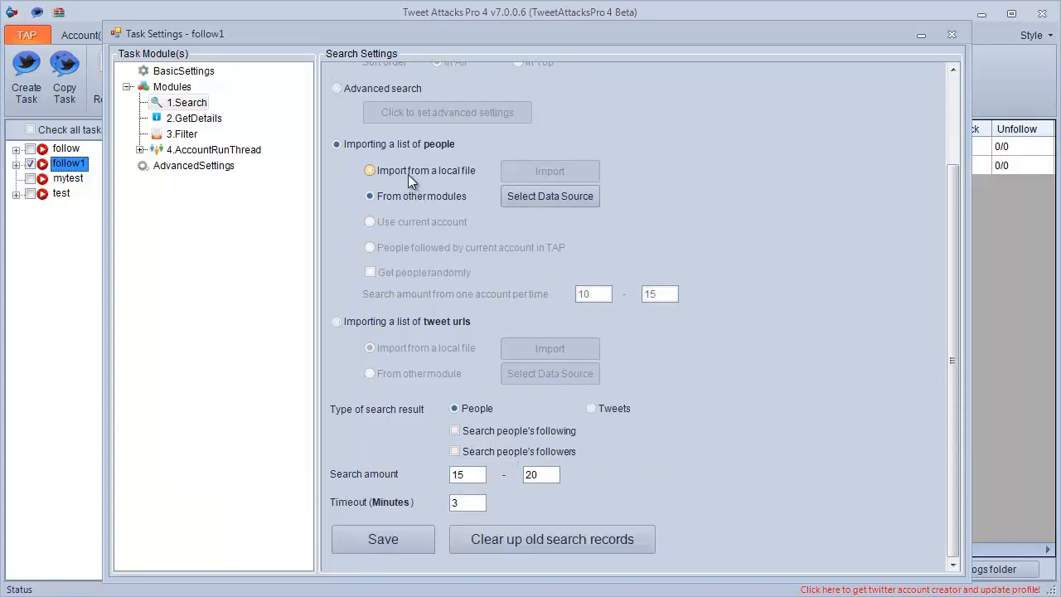
click(486, 452)
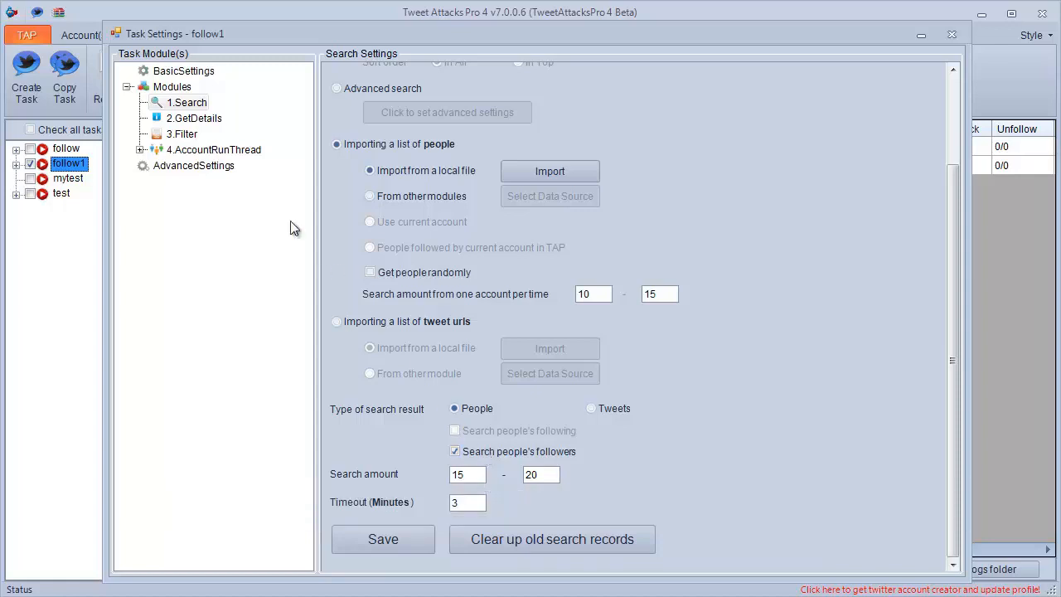
Insert a second Search module and move it ahead of the original Search module.
right_click(184, 109)
mouse_move(249, 111)
click(349, 112)
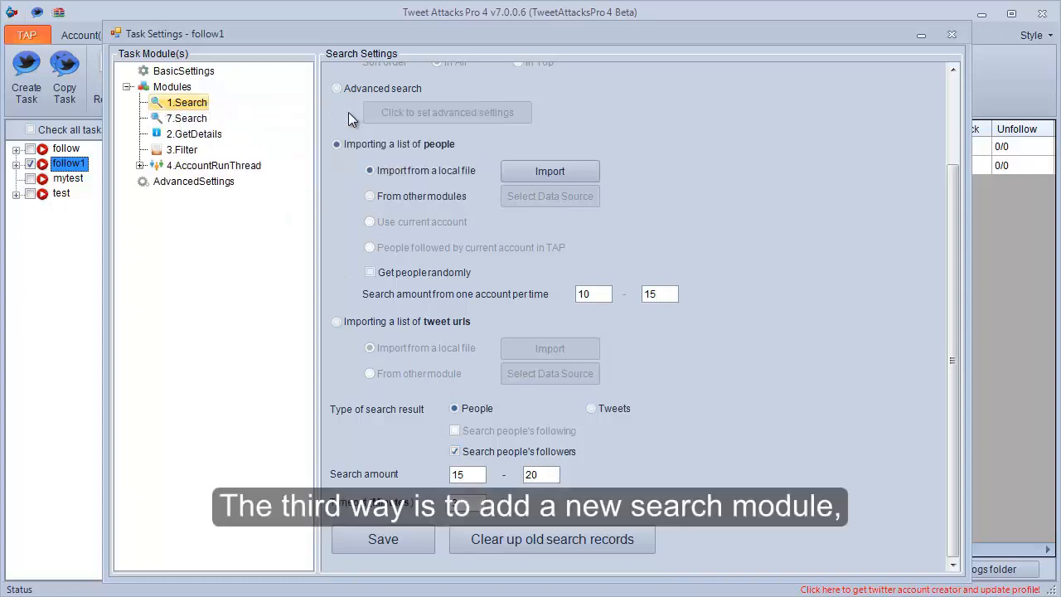
click(172, 118)
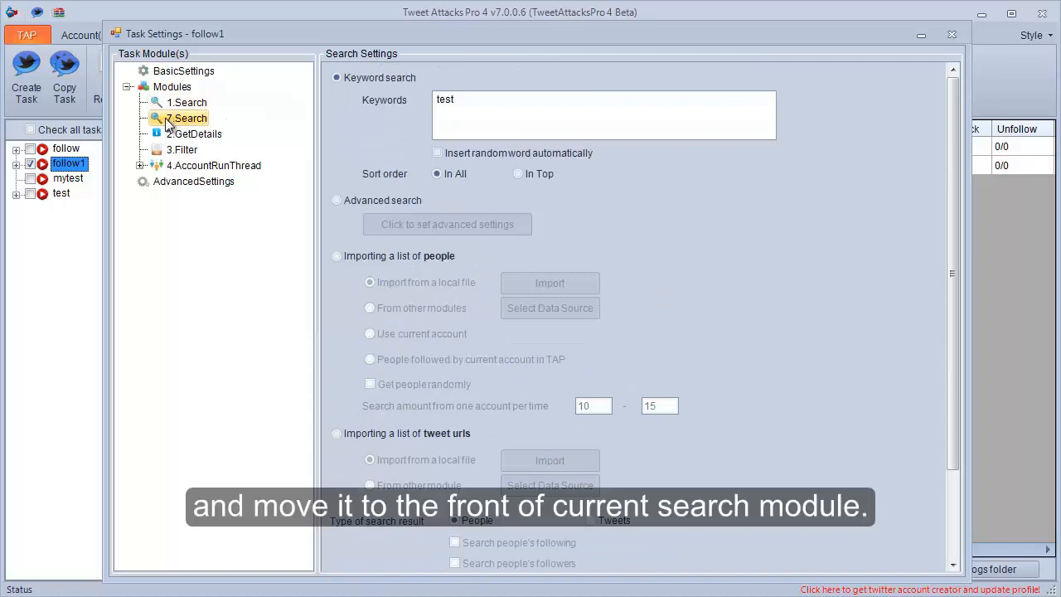
drag(169, 123, 164, 98)
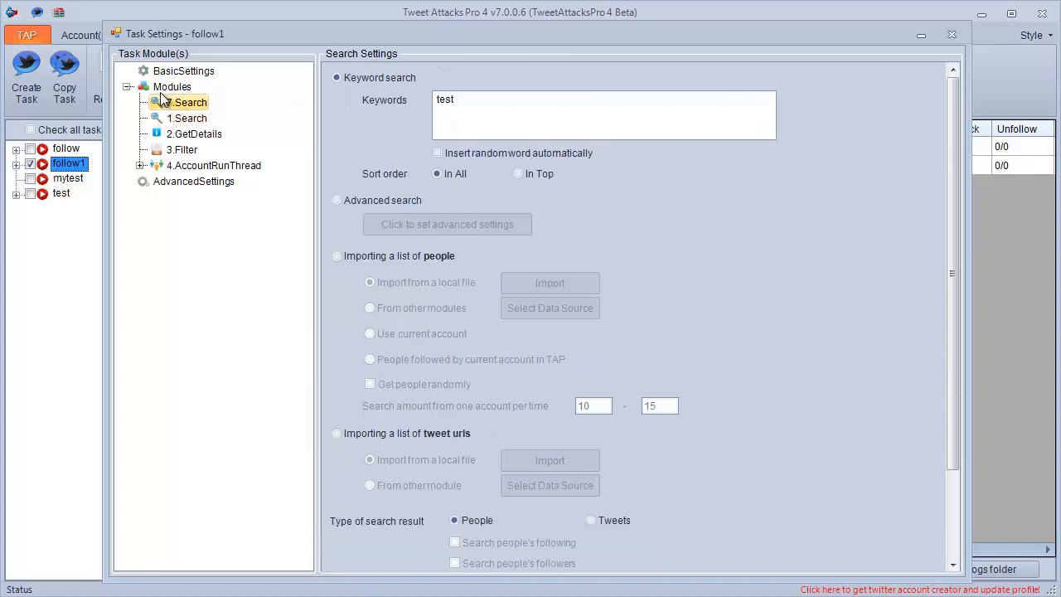
Set the new Search module's keywords to "nba, twitter, facebook".
double_click(464, 98)
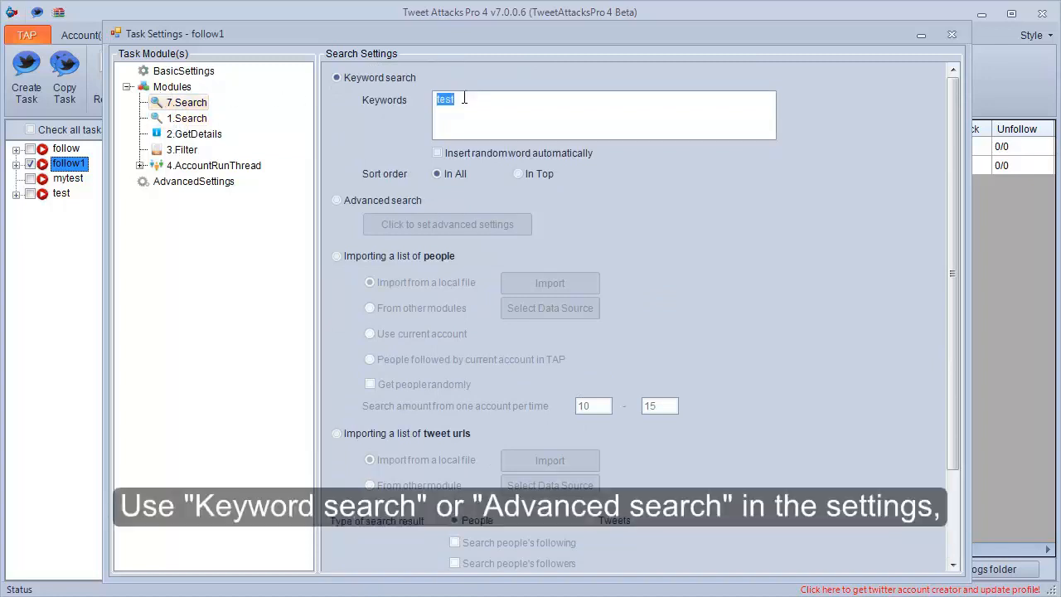
text(nba,)
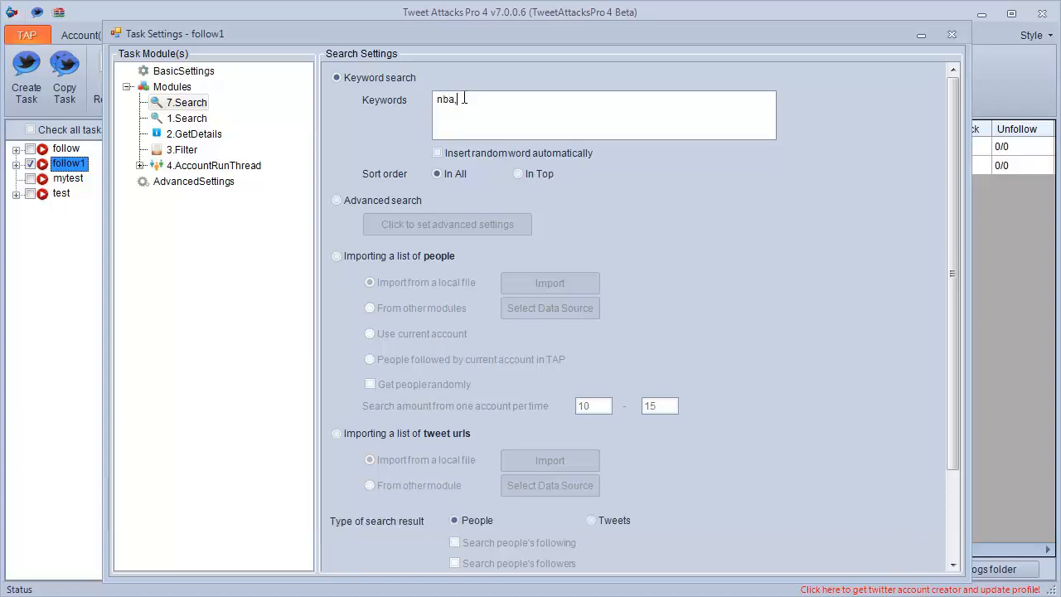
text( twitter, facebook)
Set the new Search module's search amount to 15-20 and its timeout to 3 minutes, and save the settings.
drag(957, 298, 955, 393)
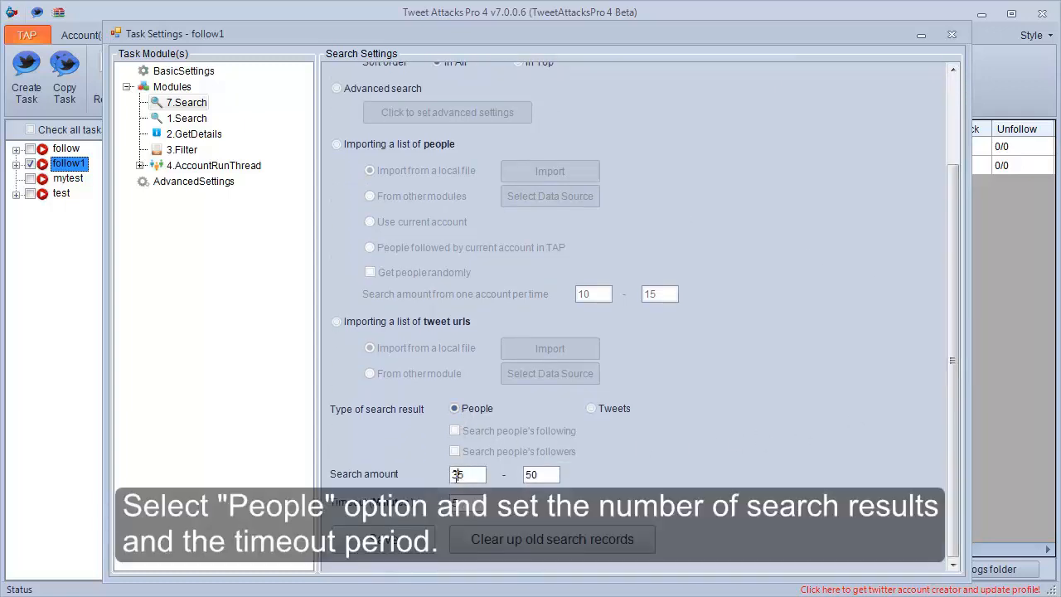
drag(459, 476, 456, 475)
text(1)
drag(535, 475, 528, 476)
drag(460, 505, 453, 504)
text(3)
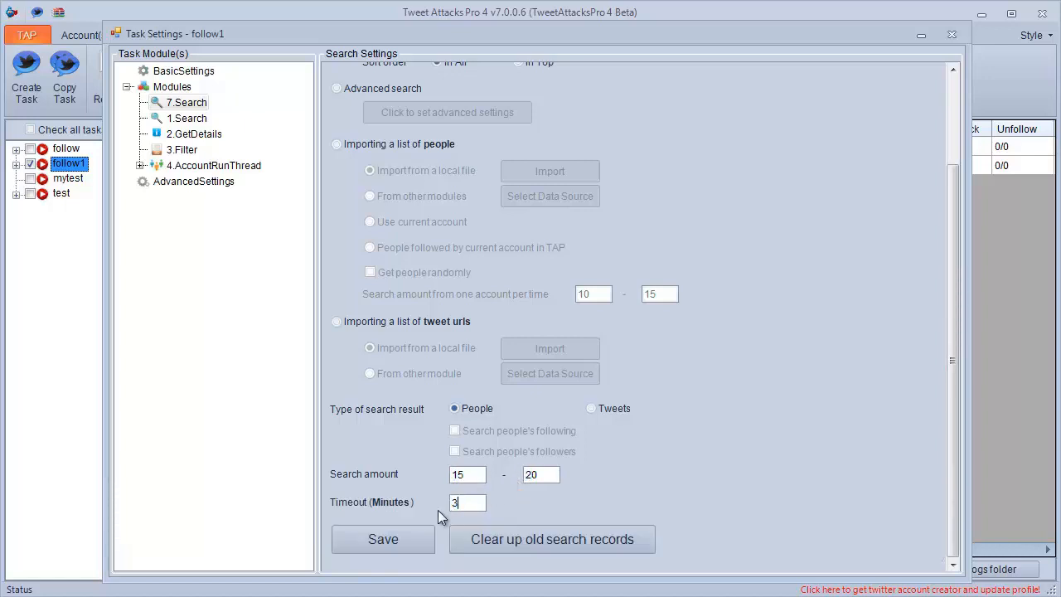
click(380, 547)
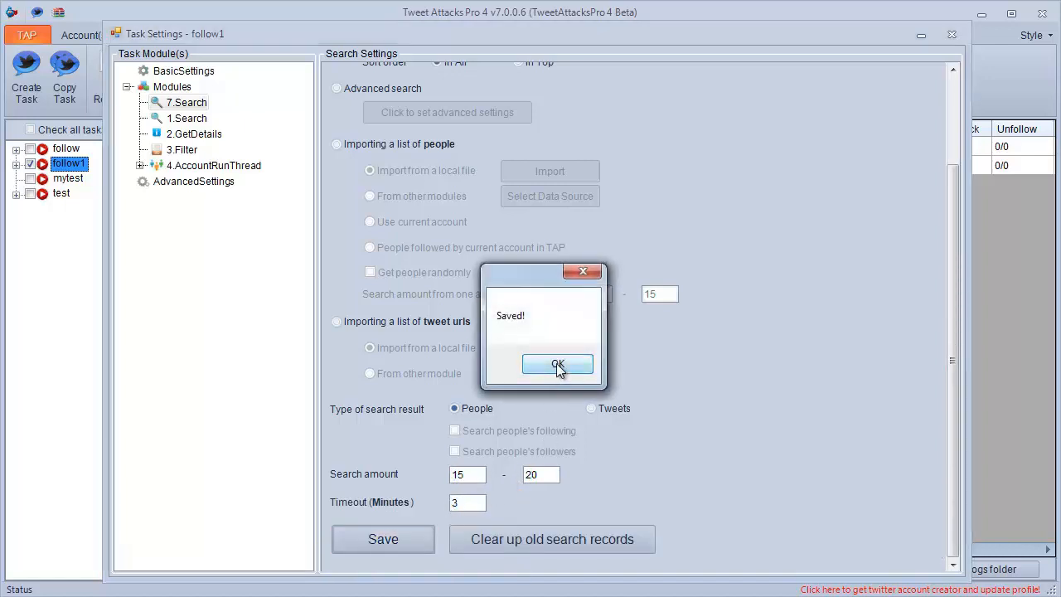
click(556, 362)
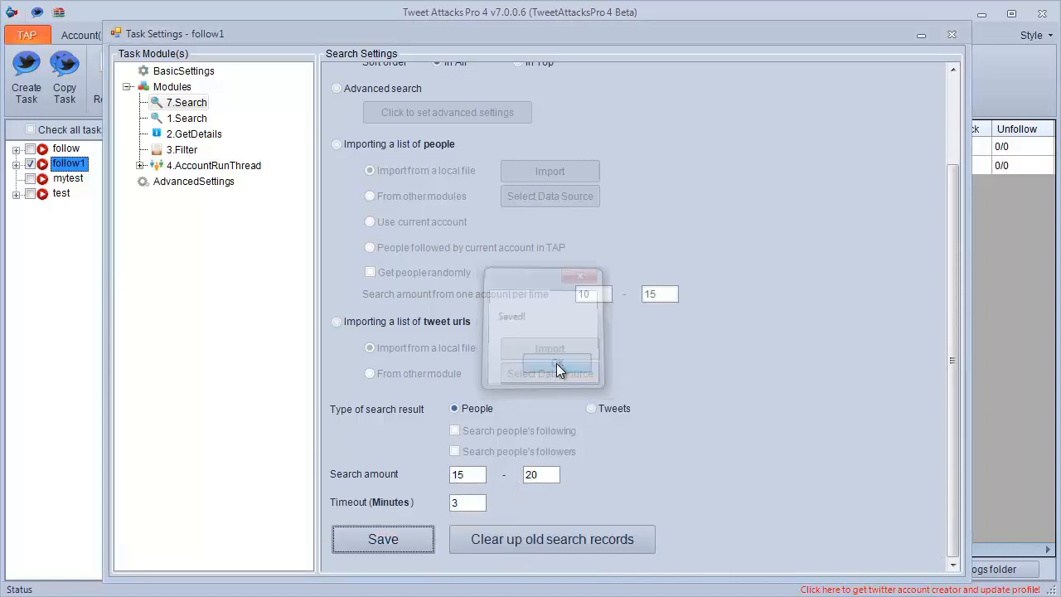
Set the original Search module to import its list of people from other modules, with 7.Search as the data source, removing used data.
click(181, 120)
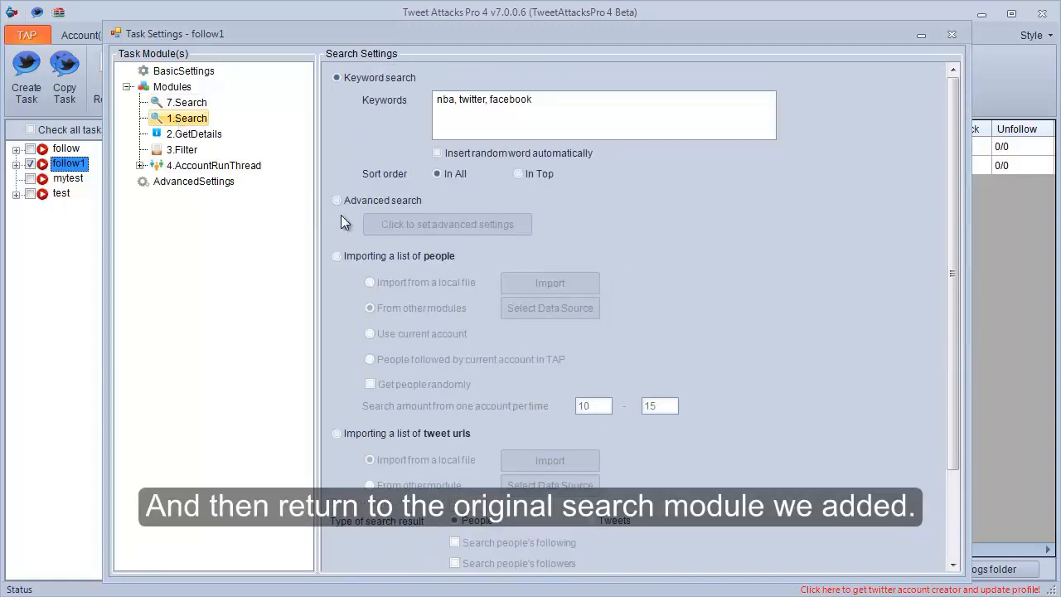
click(354, 258)
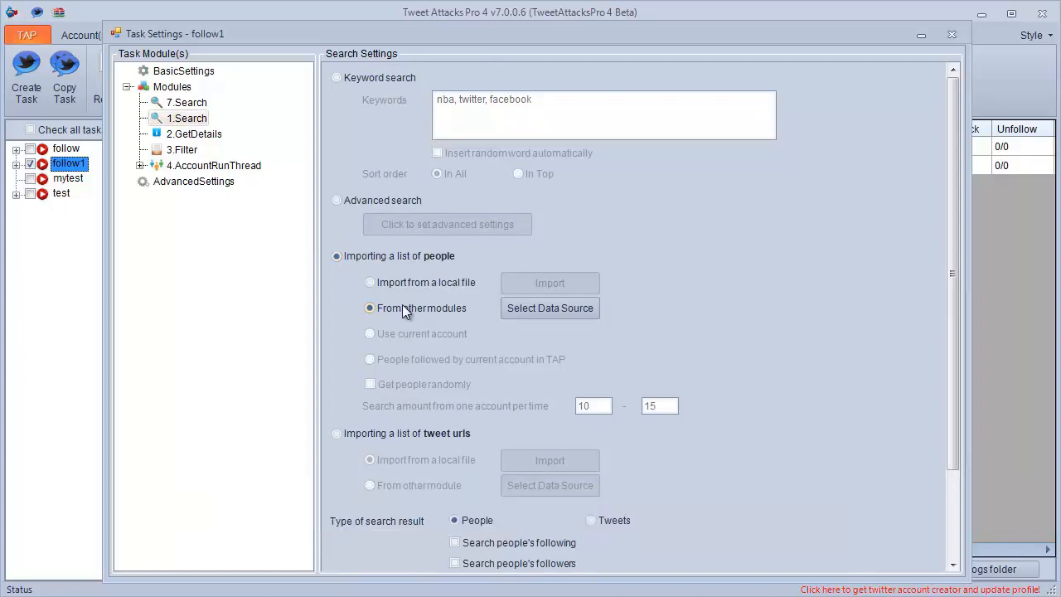
click(523, 308)
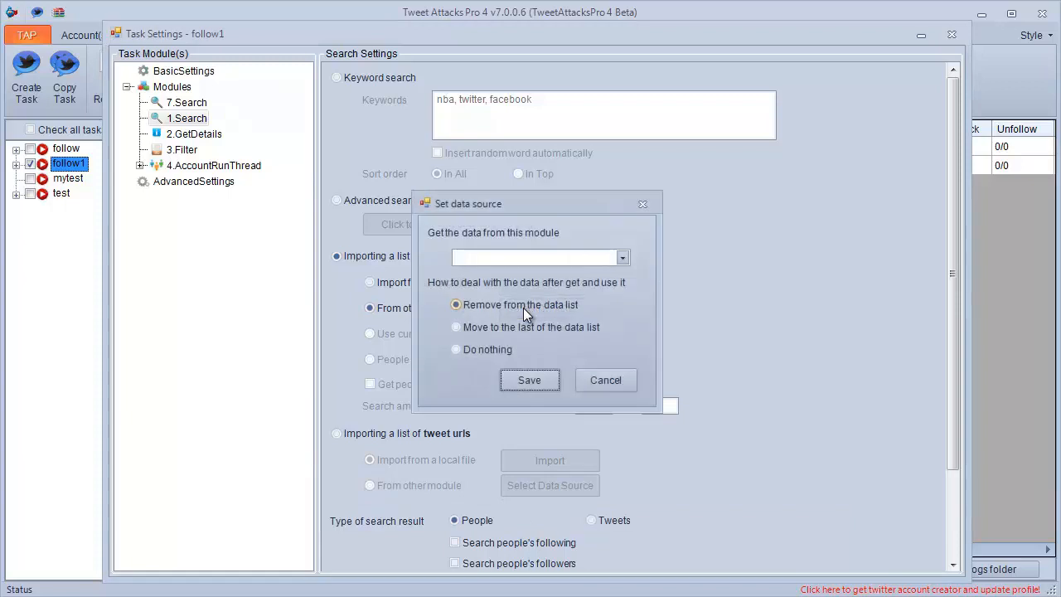
click(618, 258)
click(593, 275)
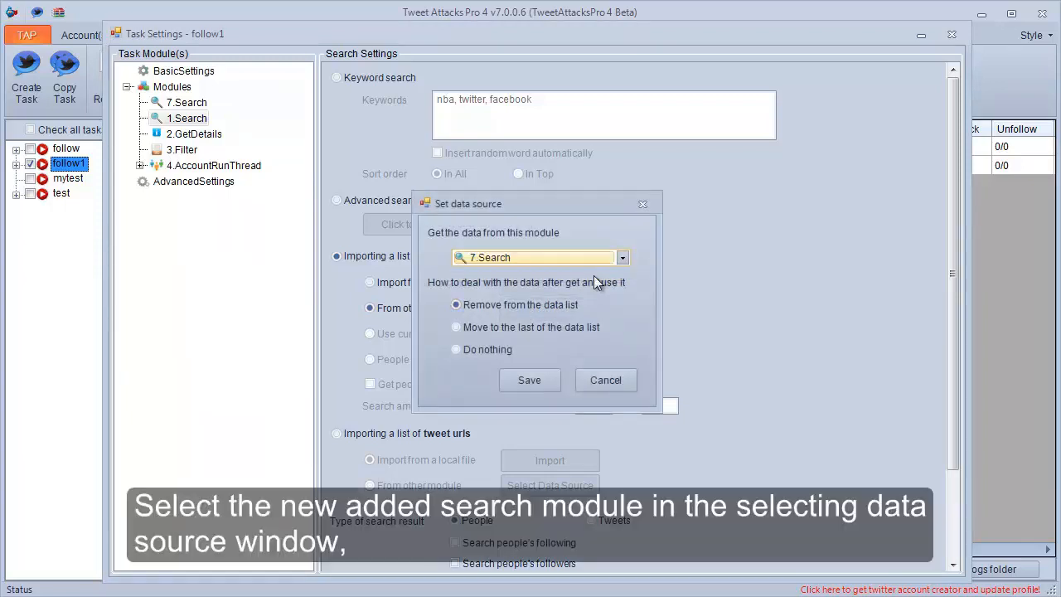
click(540, 372)
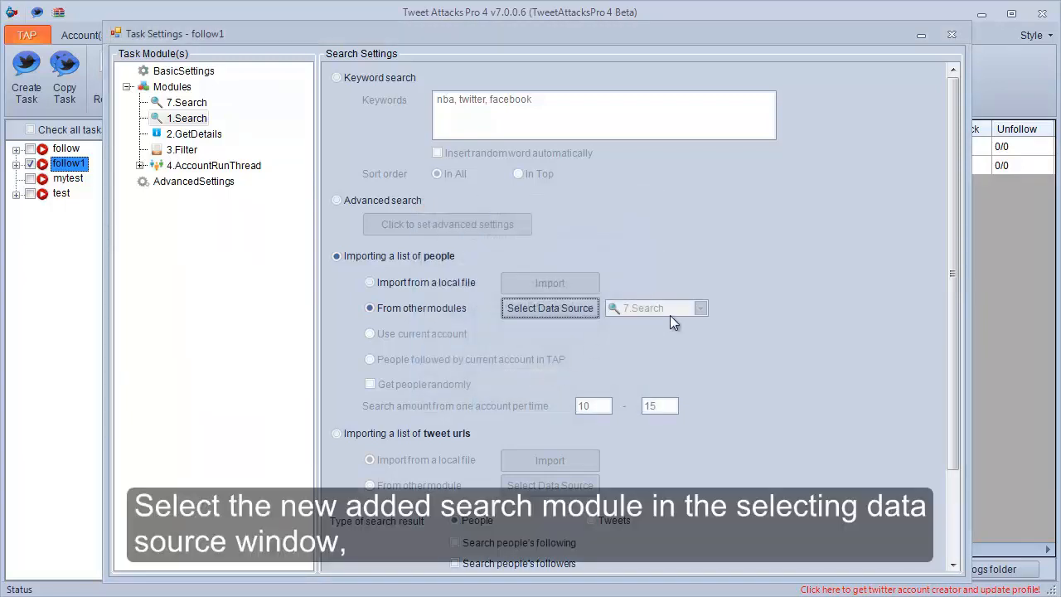
Make the original Search module search people's followers, get people randomly, and search 8-10 from one account per time.
drag(951, 284, 943, 383)
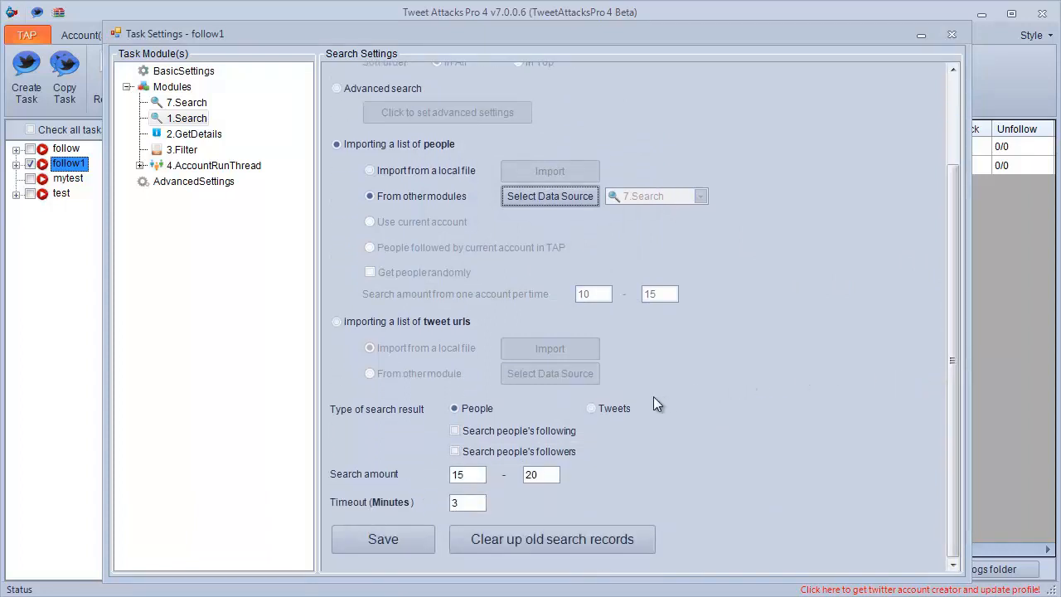
click(486, 459)
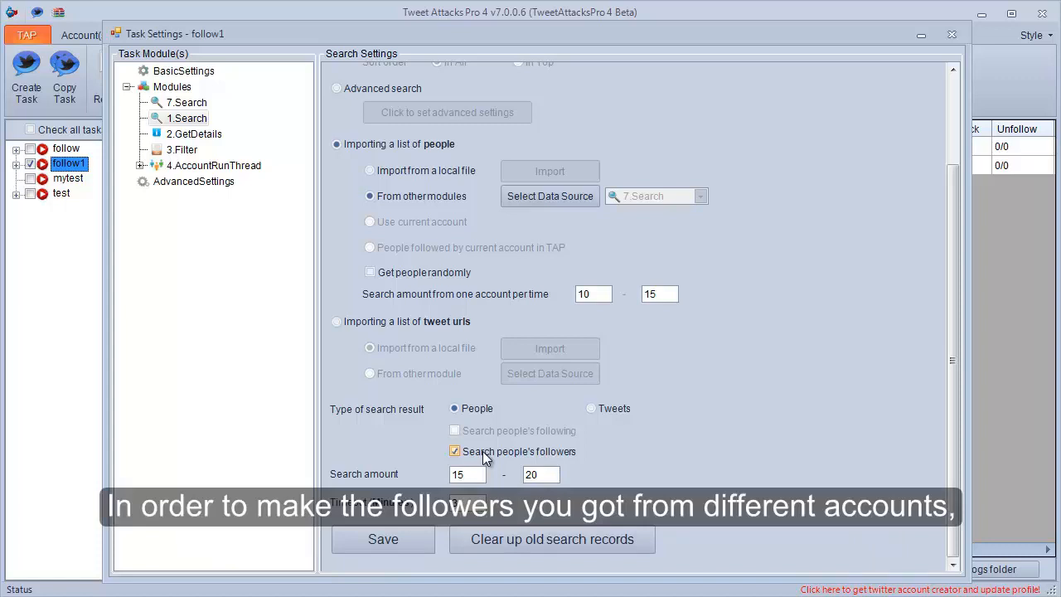
click(420, 274)
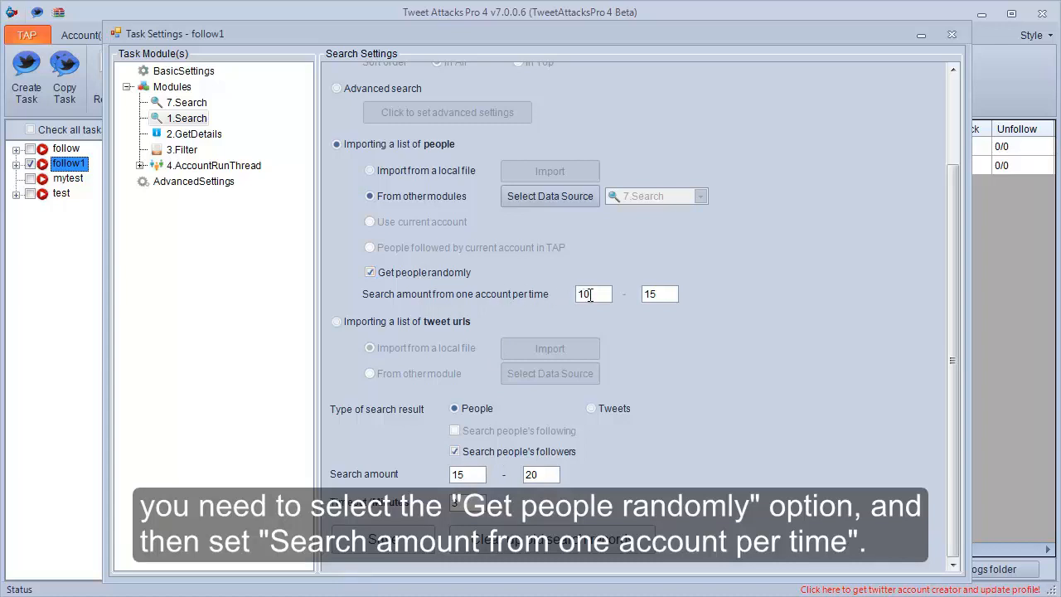
drag(590, 296, 580, 298)
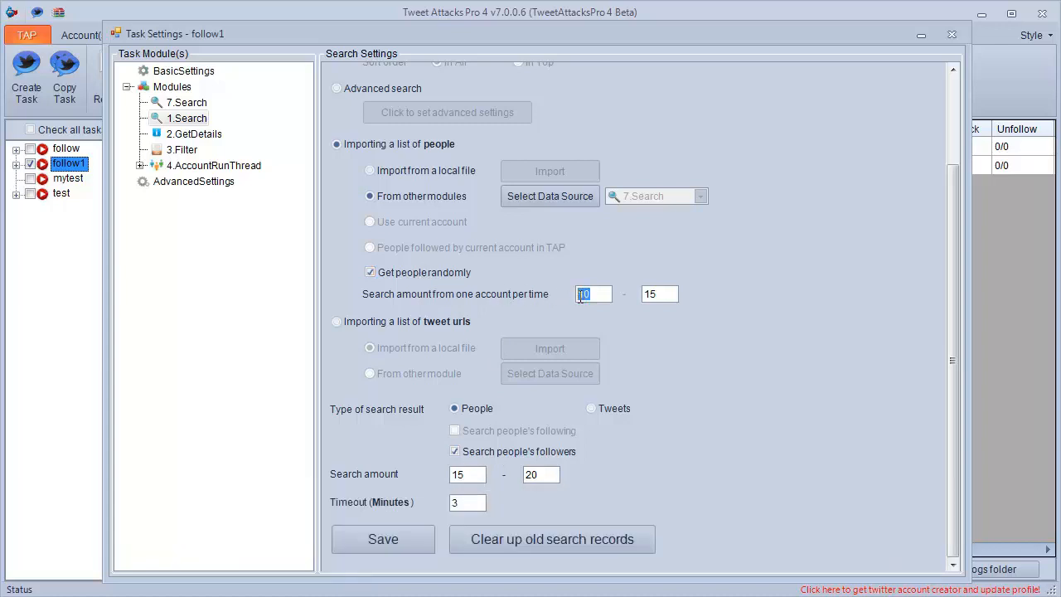
text(8)
drag(668, 296, 647, 300)
text(1)
Set the original Search module's search amount to 45-50, adjust its timeout, and save the settings.
drag(459, 477, 452, 475)
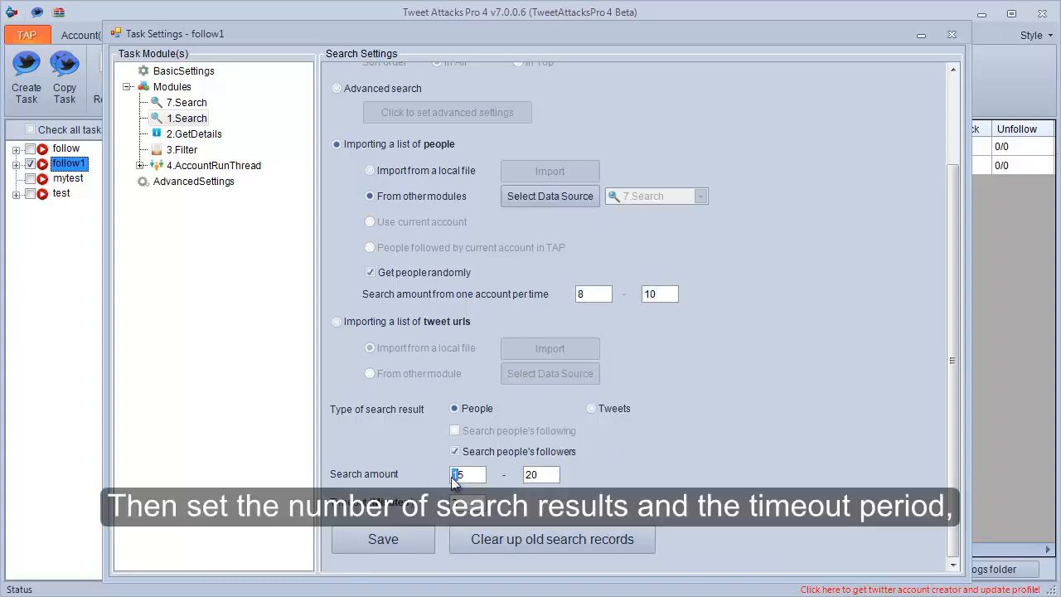
text(4)
drag(536, 476, 520, 478)
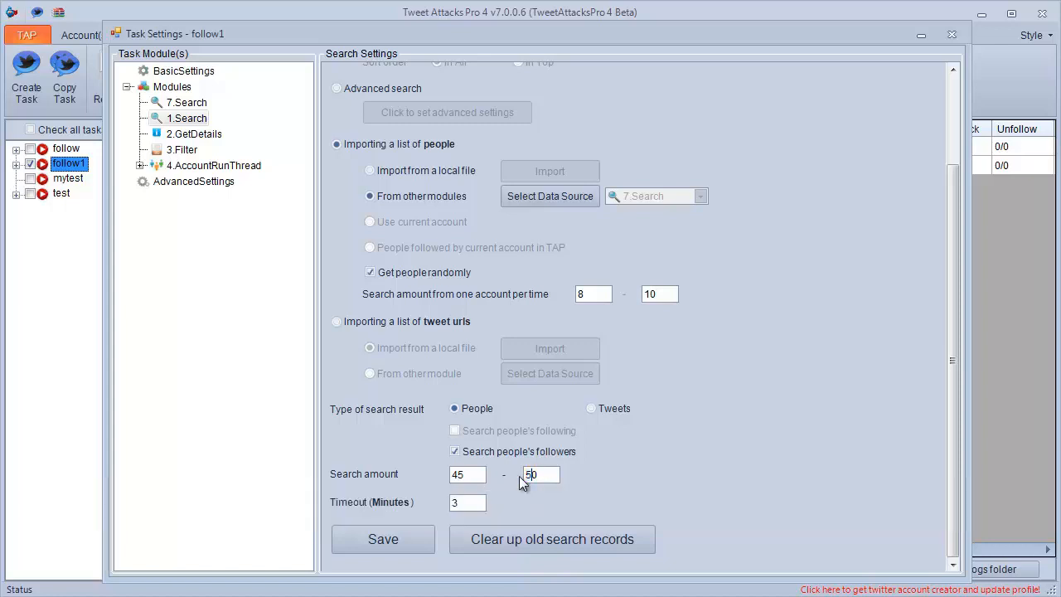
click(461, 502)
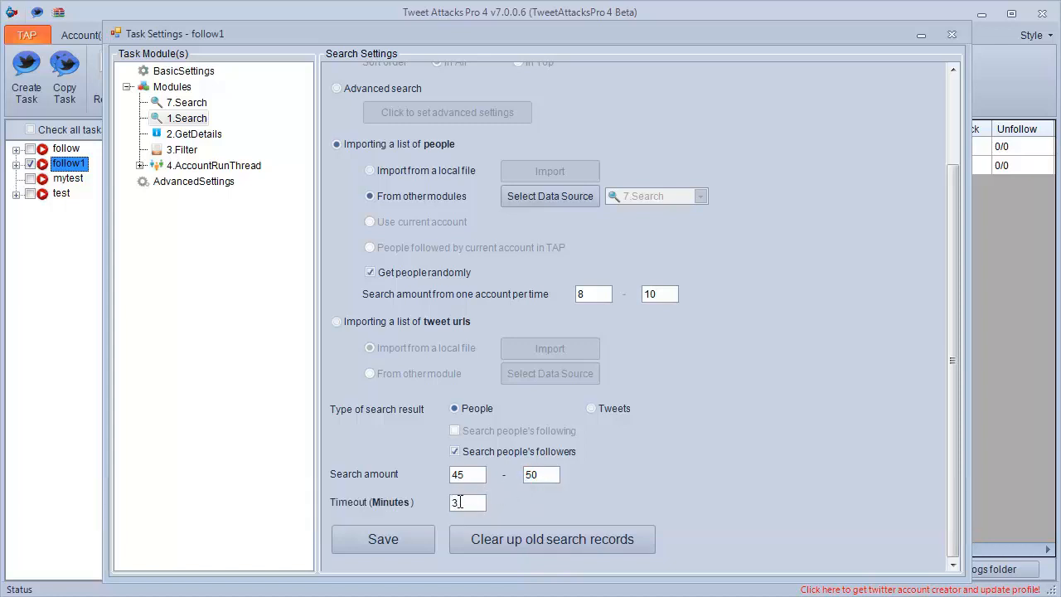
click(404, 532)
click(559, 364)
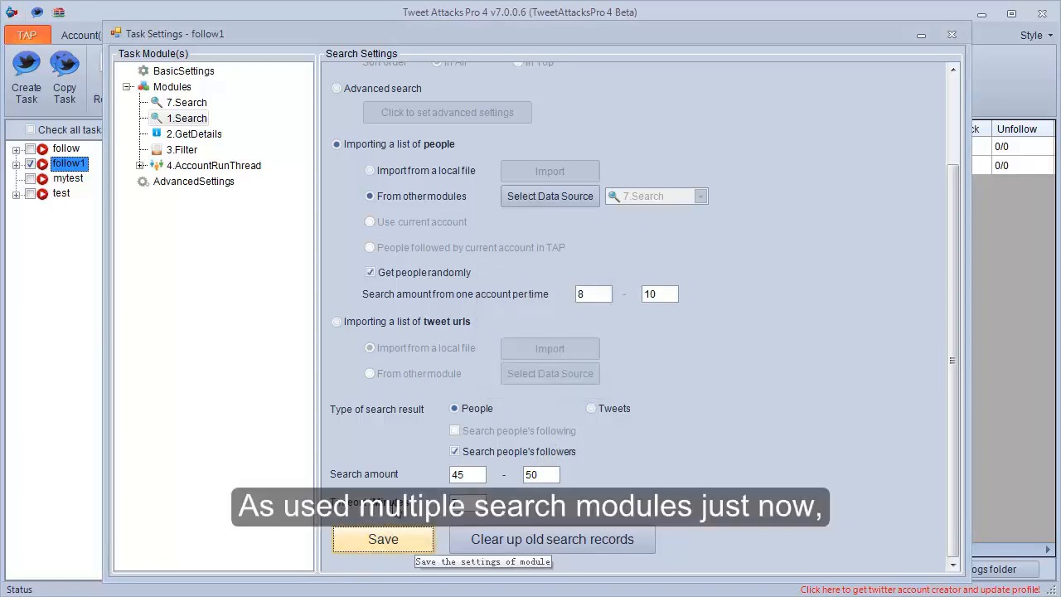
Insert a second Filter module after the existing Filter, view its settings, and close the follow1 task settings.
click(181, 152)
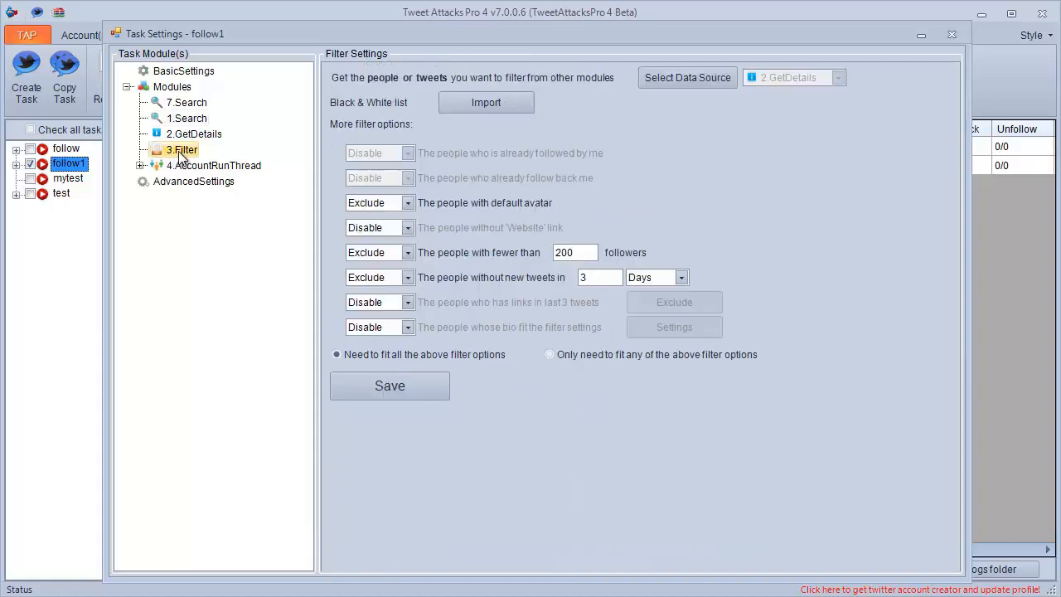
right_click(180, 152)
mouse_move(312, 165)
click(340, 203)
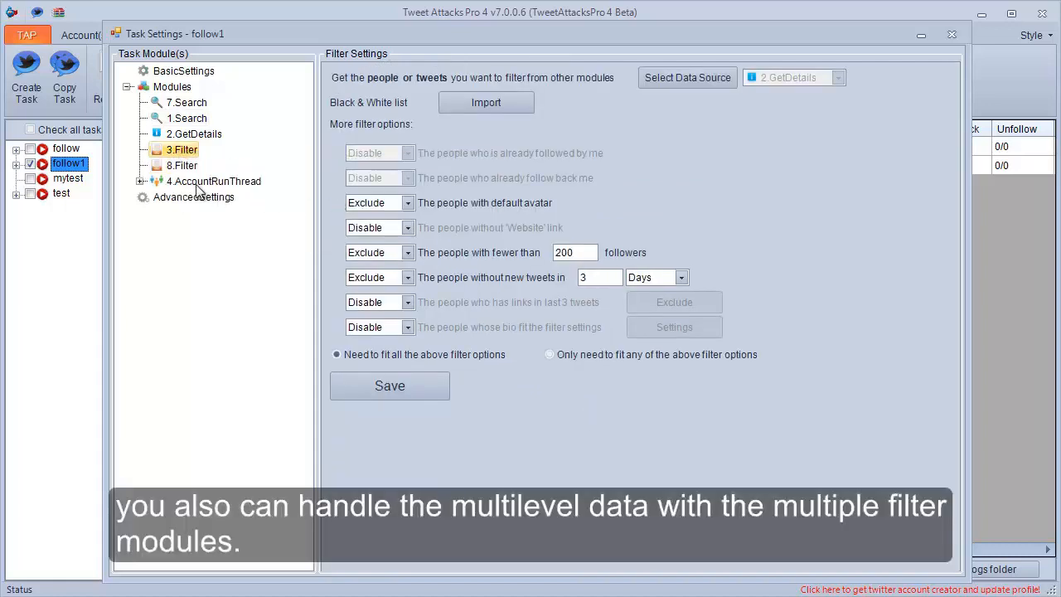
click(176, 168)
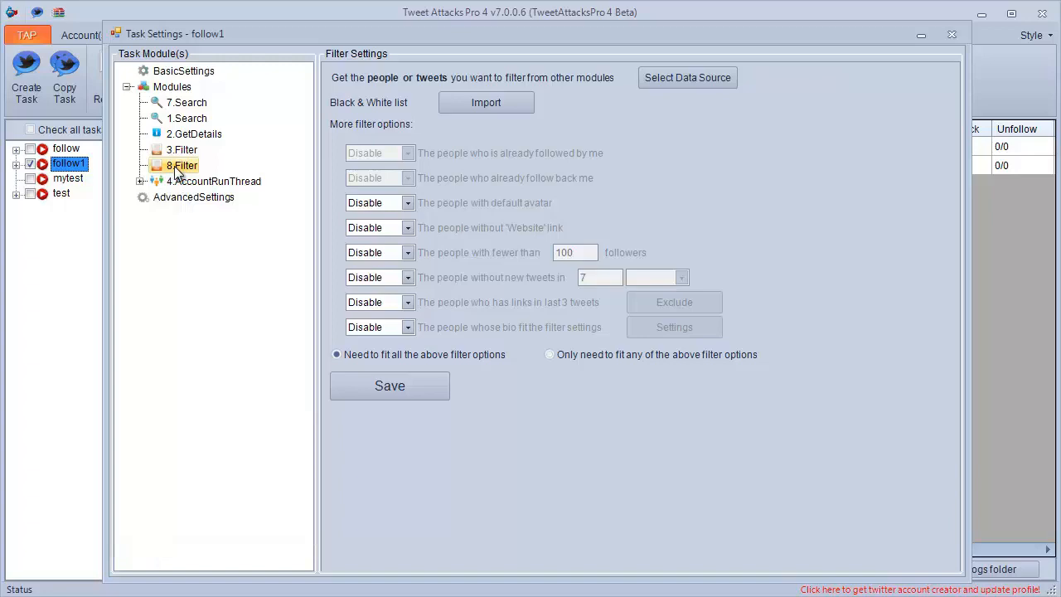
click(951, 35)
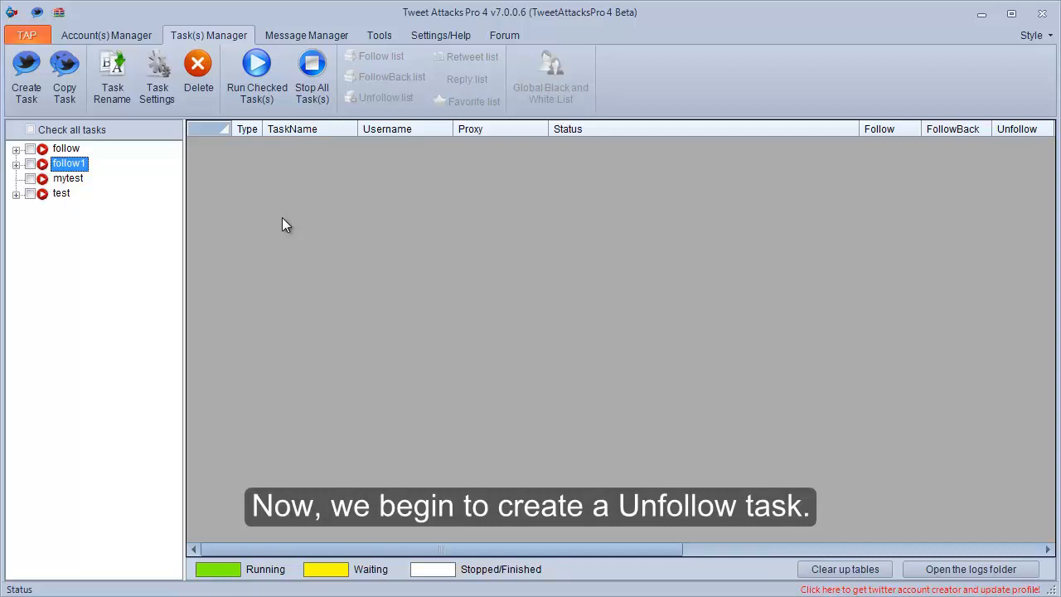
Create a new task named "unfollow1".
click(35, 106)
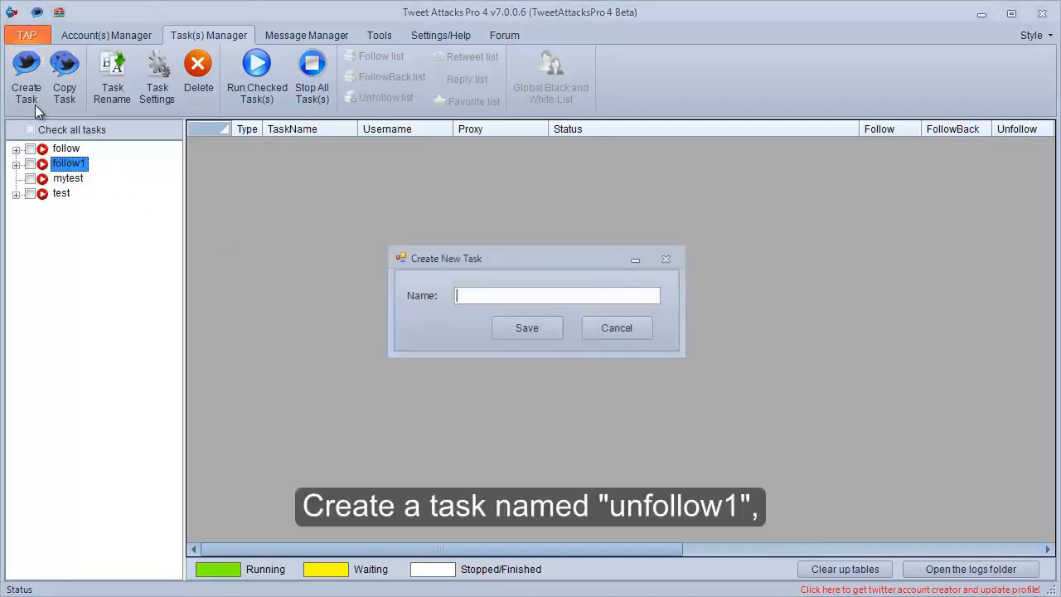
text(unfo)
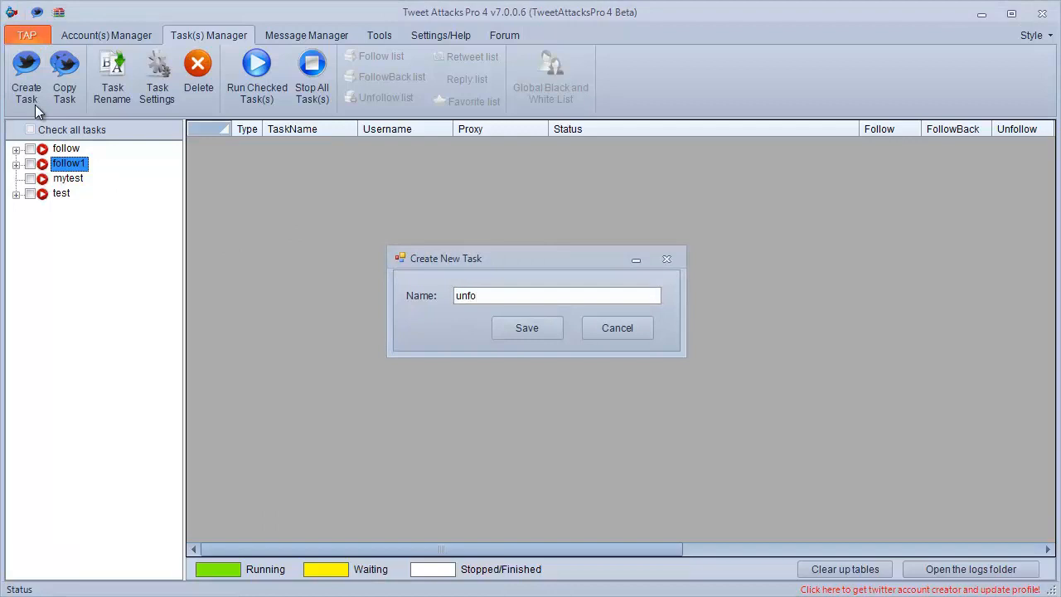
text(llow1)
click(494, 327)
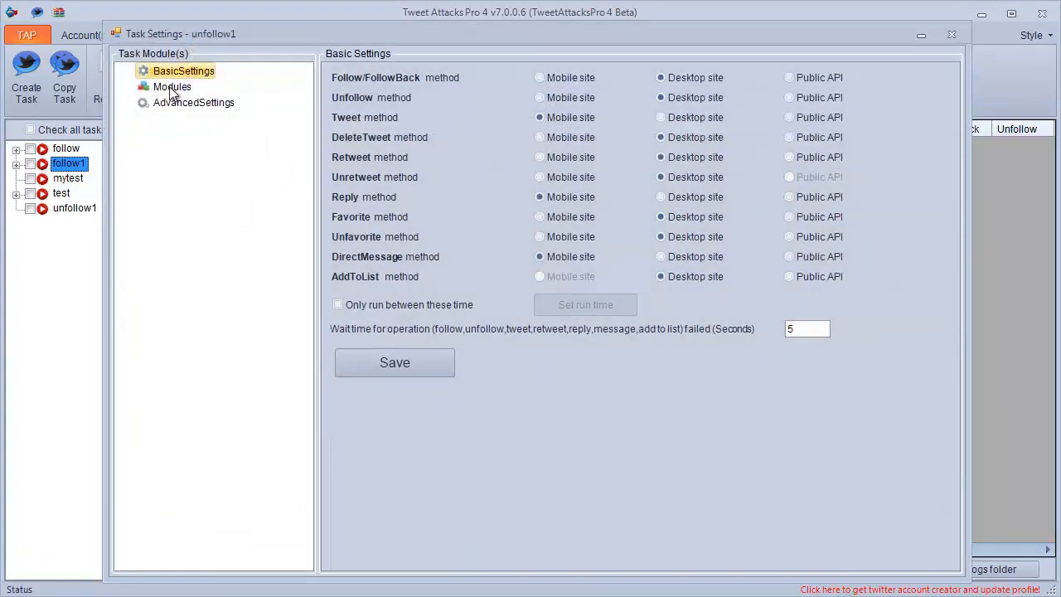
Add an AccountRunThread module to the unfollow1 task's modules.
click(172, 88)
right_click(172, 91)
mouse_move(238, 97)
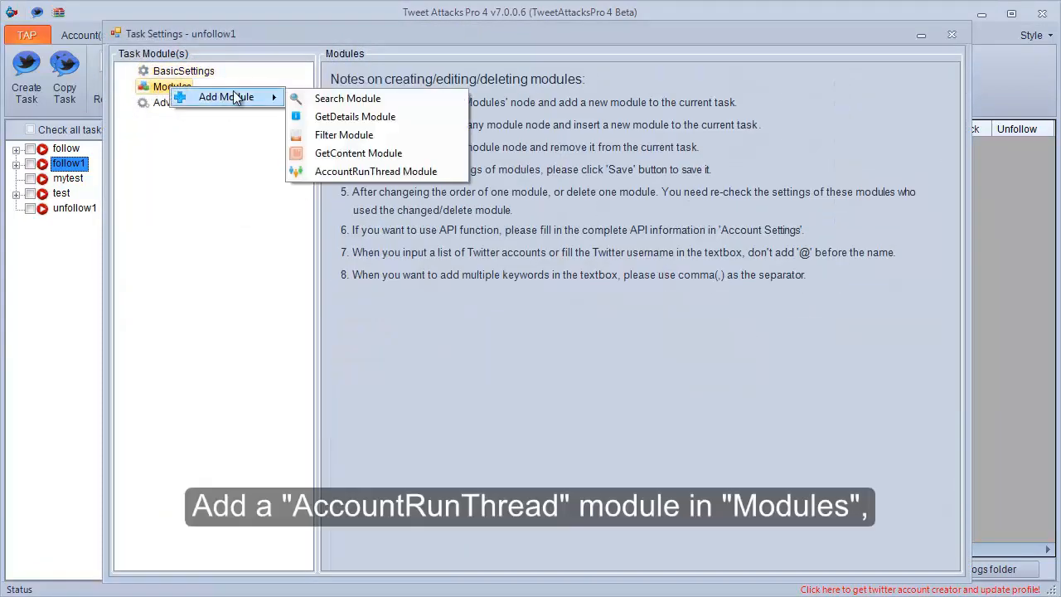
click(312, 171)
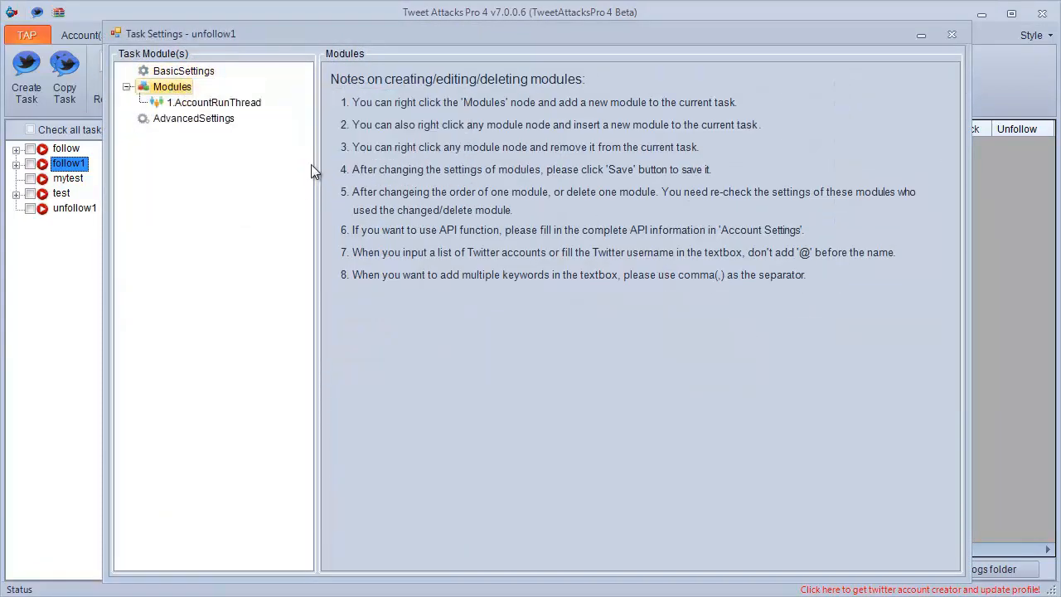
Select the first two accounts in the newAccounts group for the AccountRunThread module and save the settings.
click(217, 103)
click(340, 113)
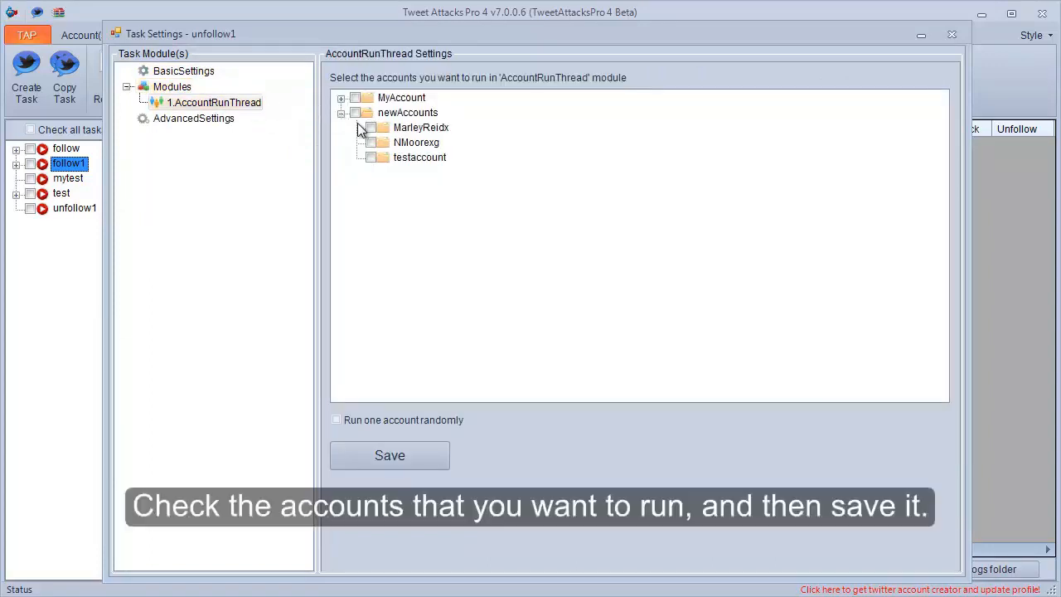
click(372, 129)
click(381, 452)
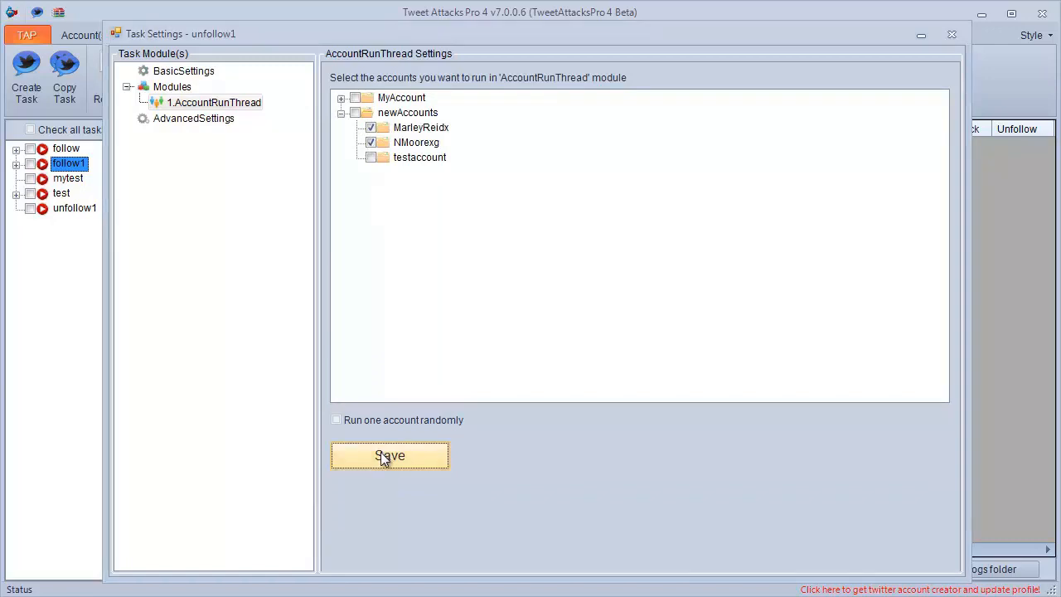
click(539, 364)
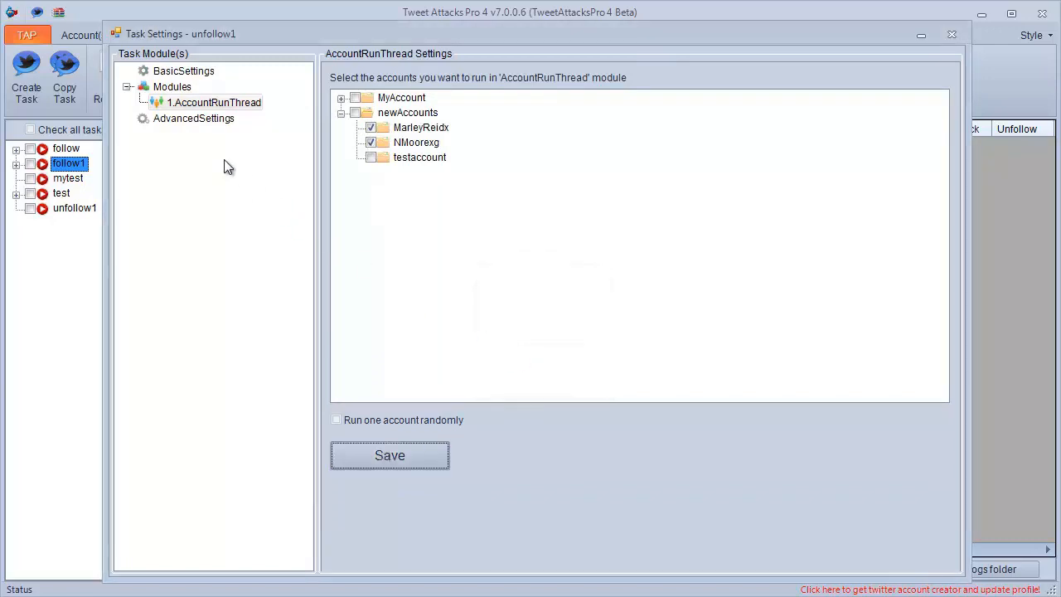
Add a Search module inside the AccountRunThread module.
right_click(177, 109)
mouse_move(253, 116)
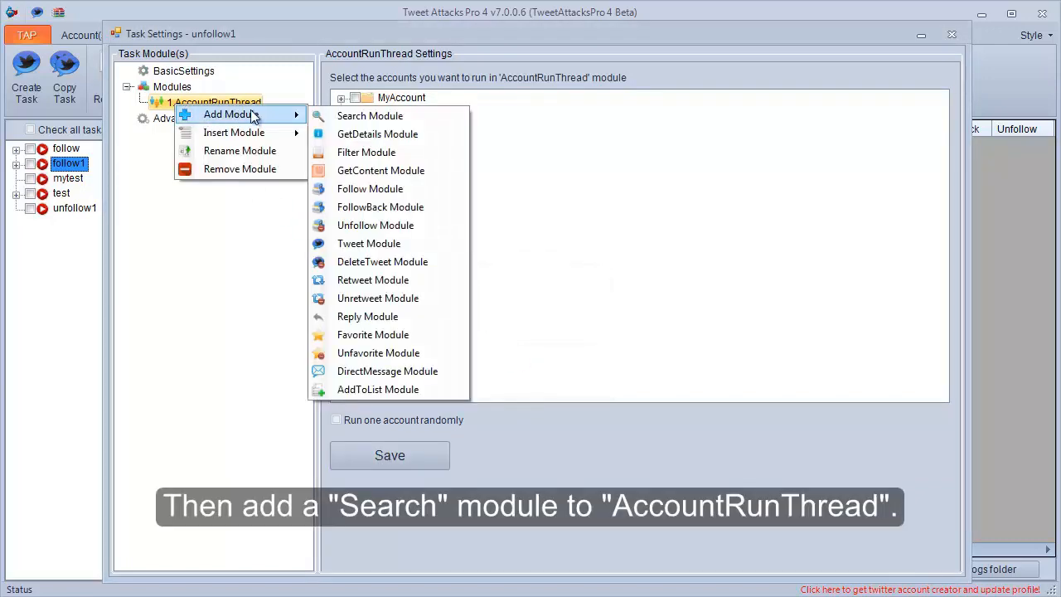
click(323, 115)
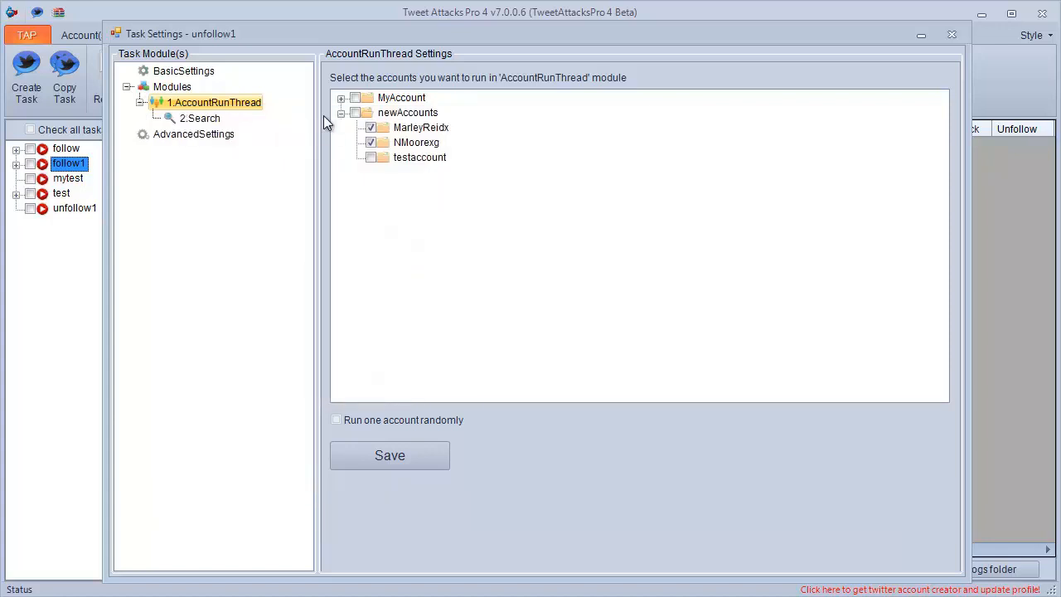
Set the new Search module to import people using the current account and search my following with the API.
click(215, 117)
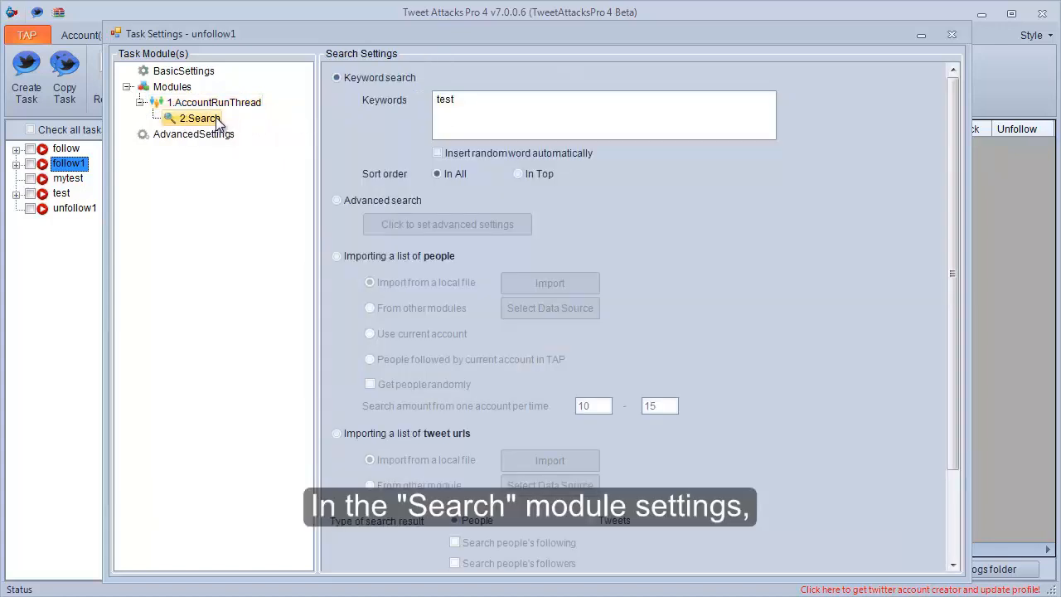
click(368, 260)
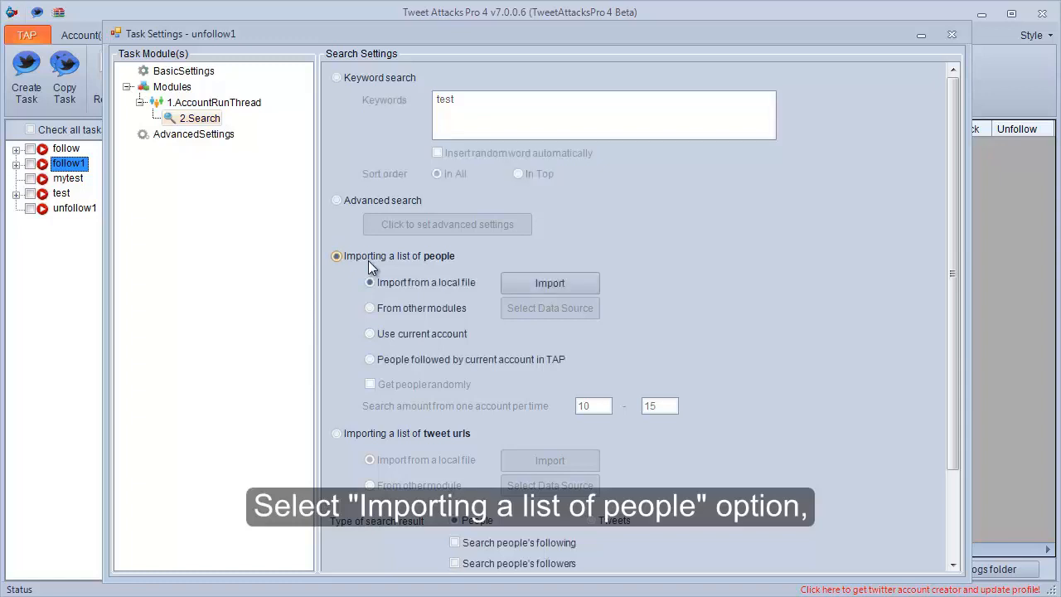
click(381, 335)
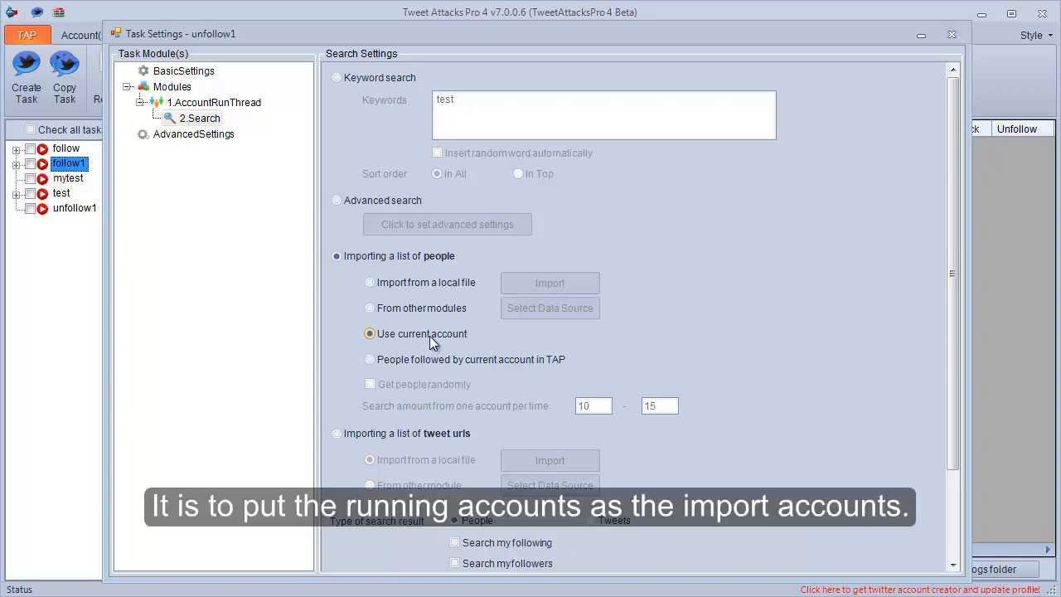
drag(958, 357, 959, 462)
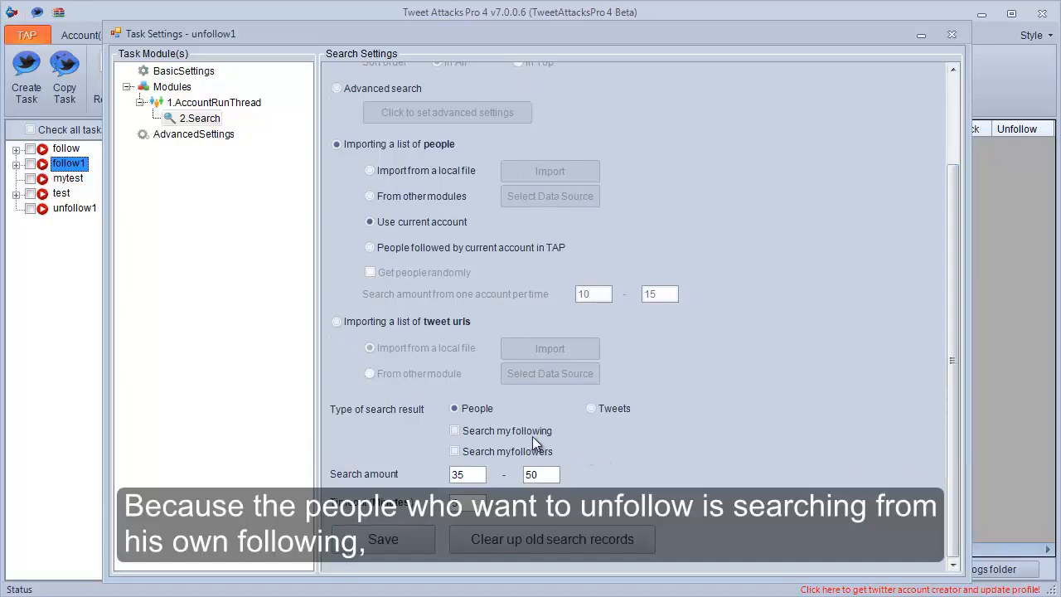
click(490, 431)
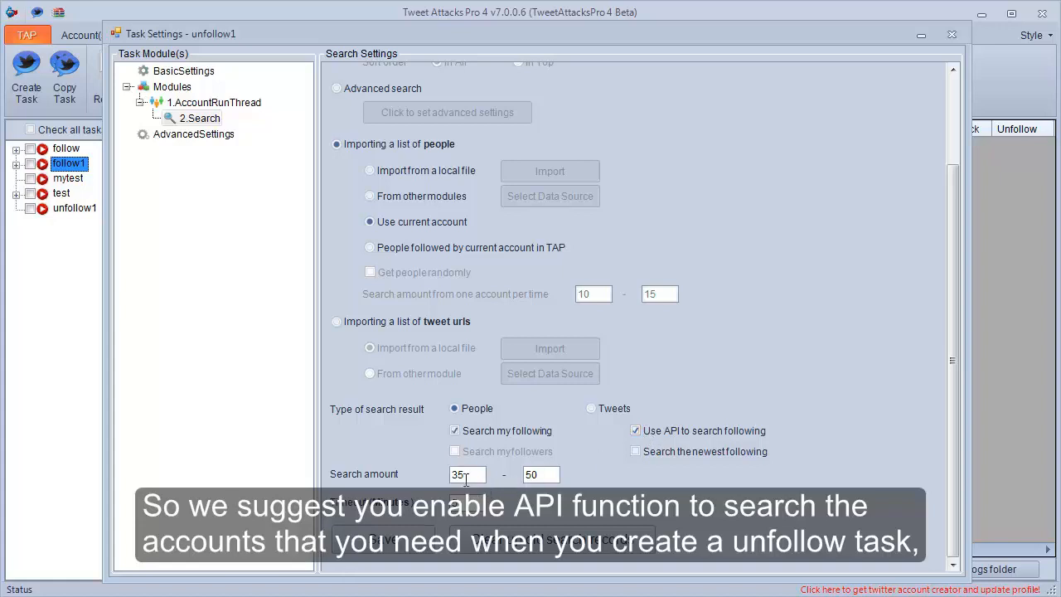
Set the unfollow1 Search module's search amount to 25-30 and save the settings.
drag(458, 474, 452, 475)
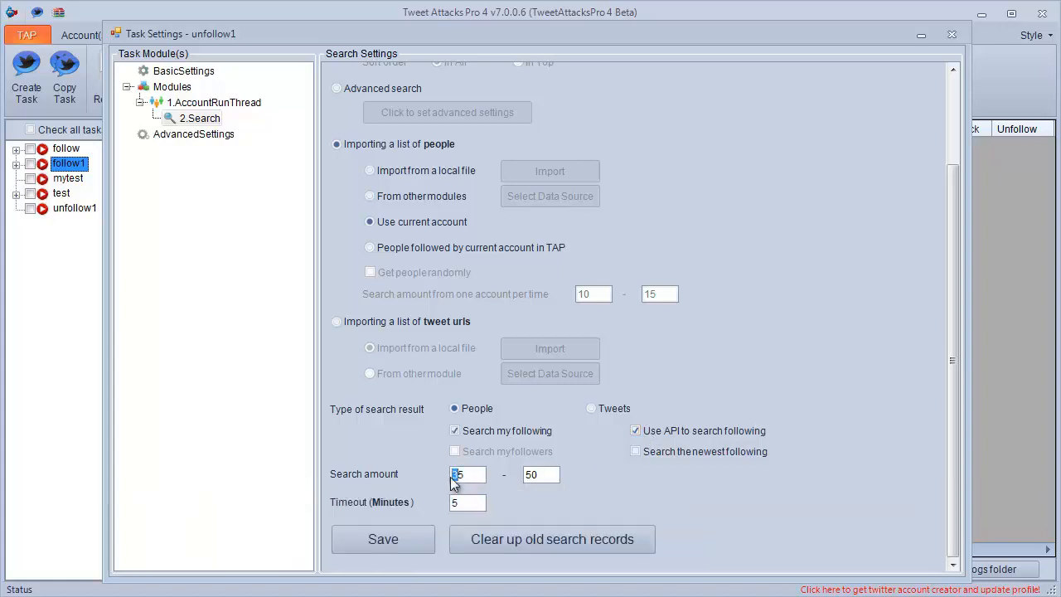
text(2)
drag(536, 476, 525, 476)
click(403, 539)
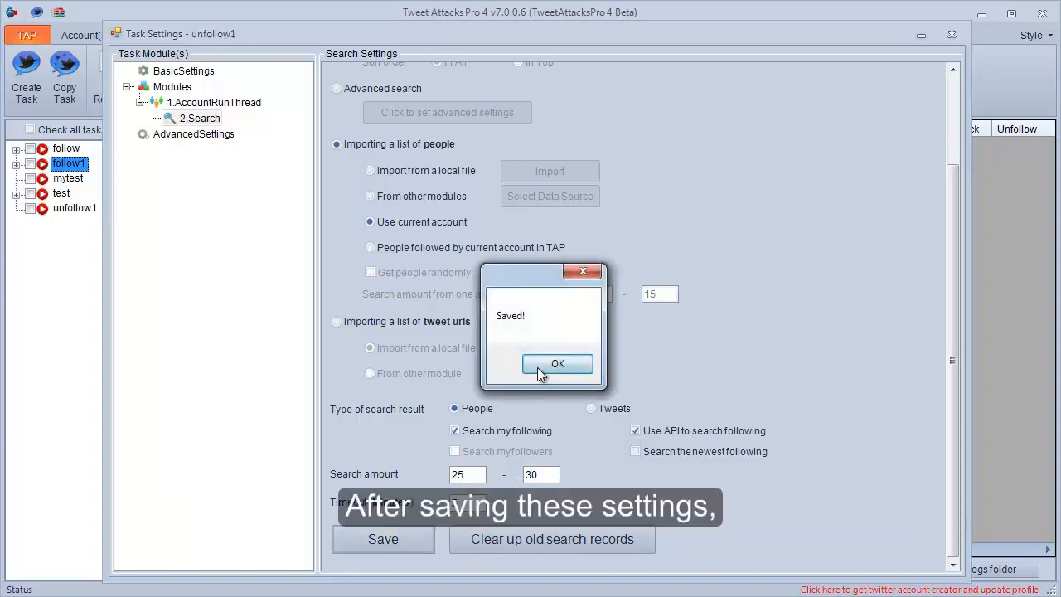
click(537, 368)
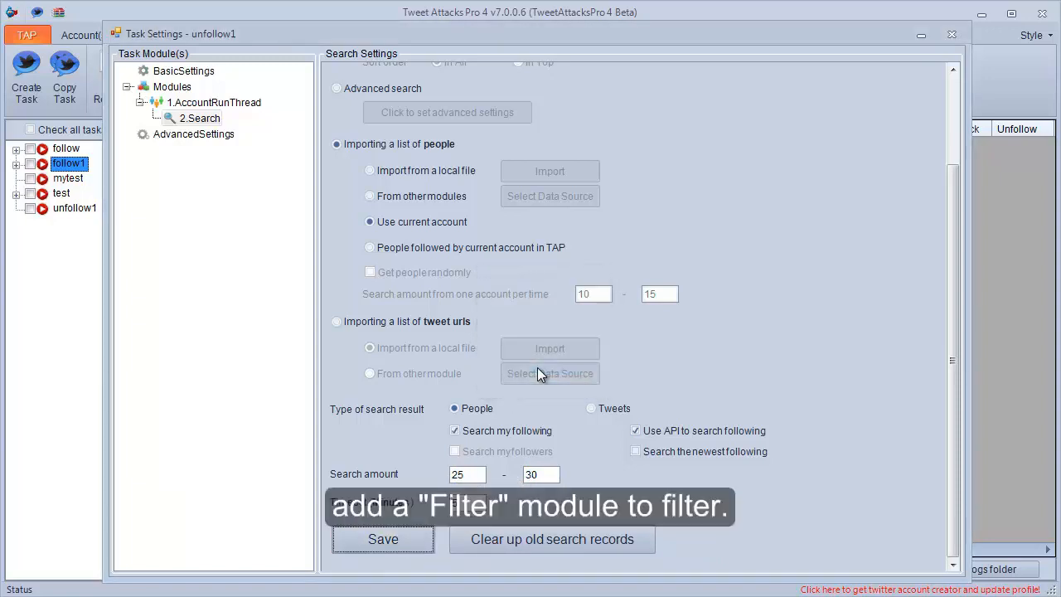
Add a Filter module inside the unfollow1 task's AccountRunThread module.
right_click(228, 105)
mouse_move(287, 120)
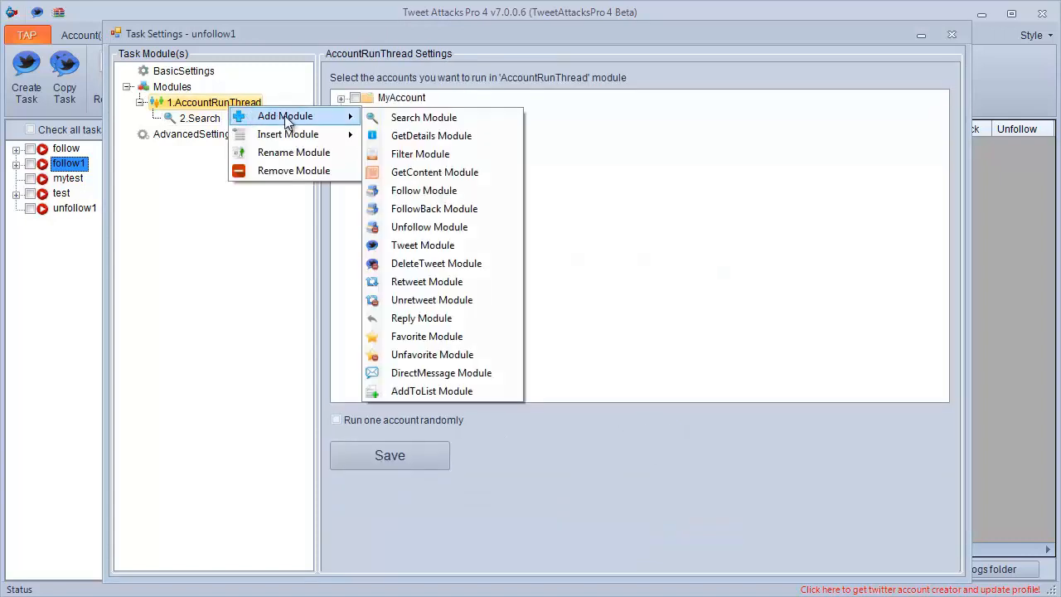
click(406, 154)
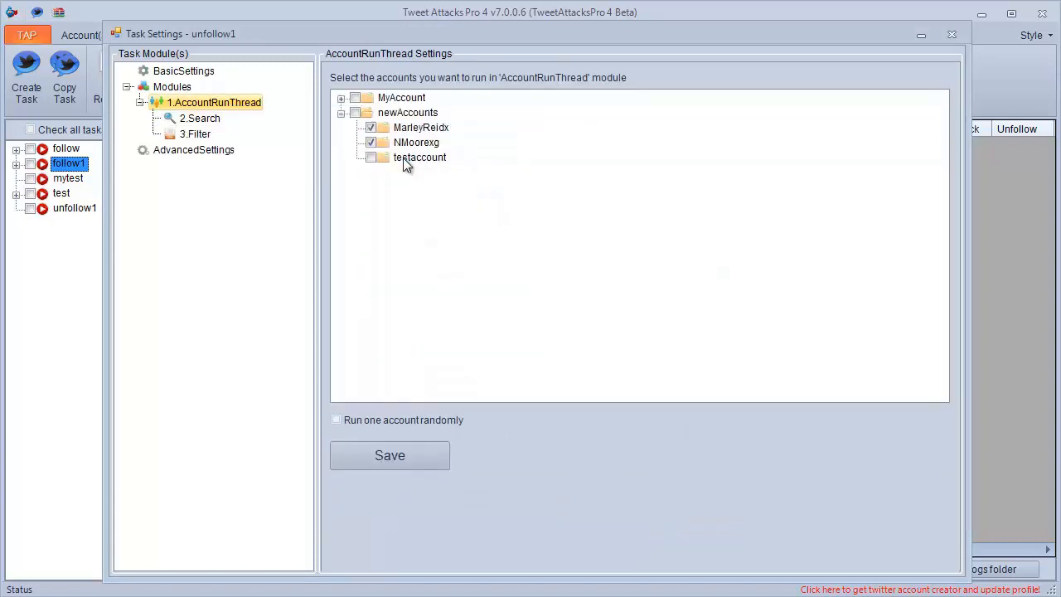
Set the 2.Search module as the data source of the 3.Filter module.
click(197, 135)
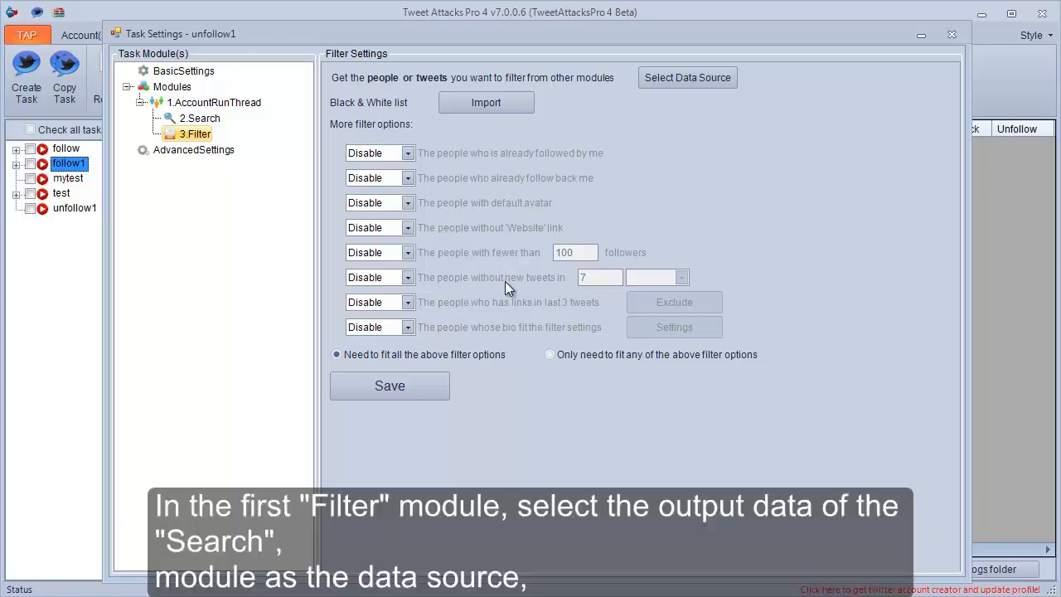
click(673, 85)
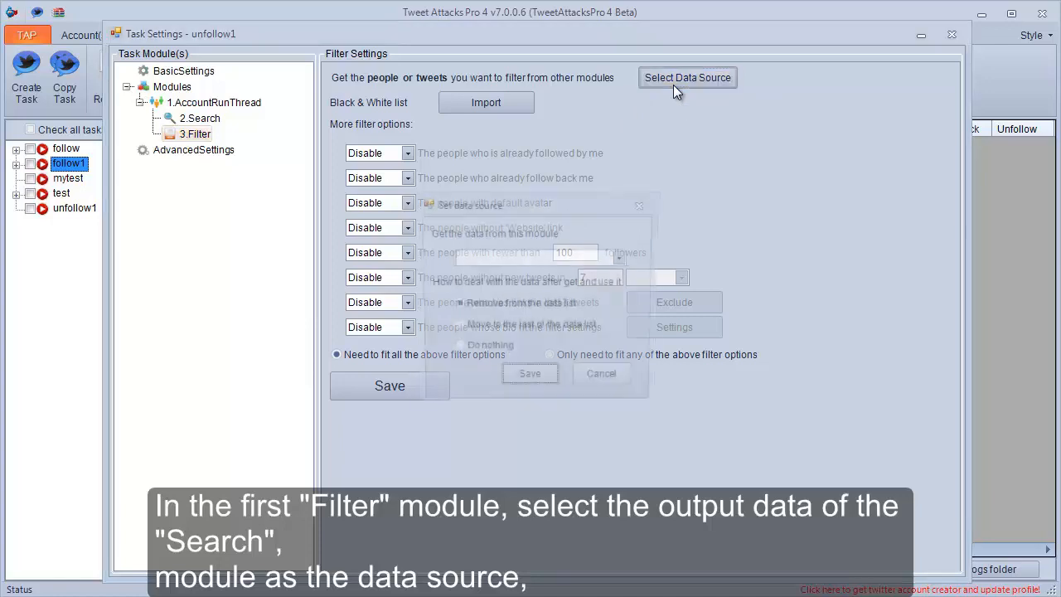
click(615, 258)
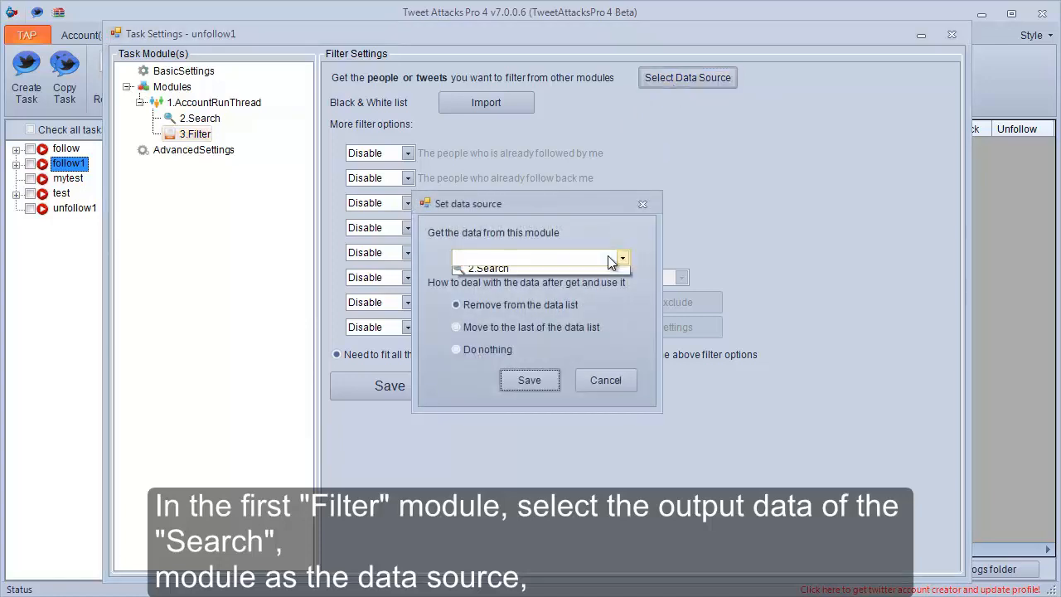
click(591, 273)
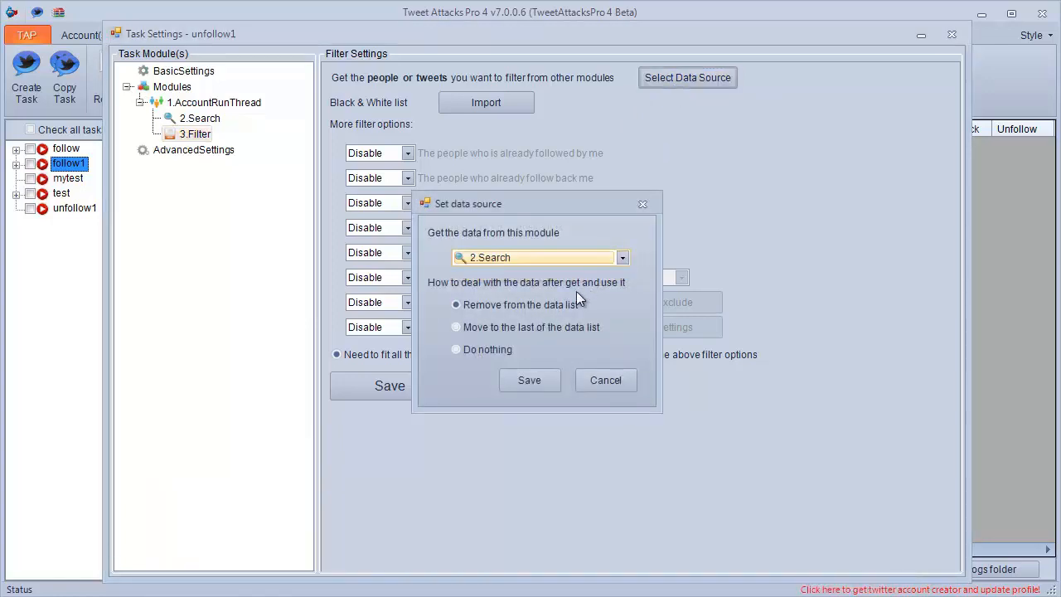
click(529, 379)
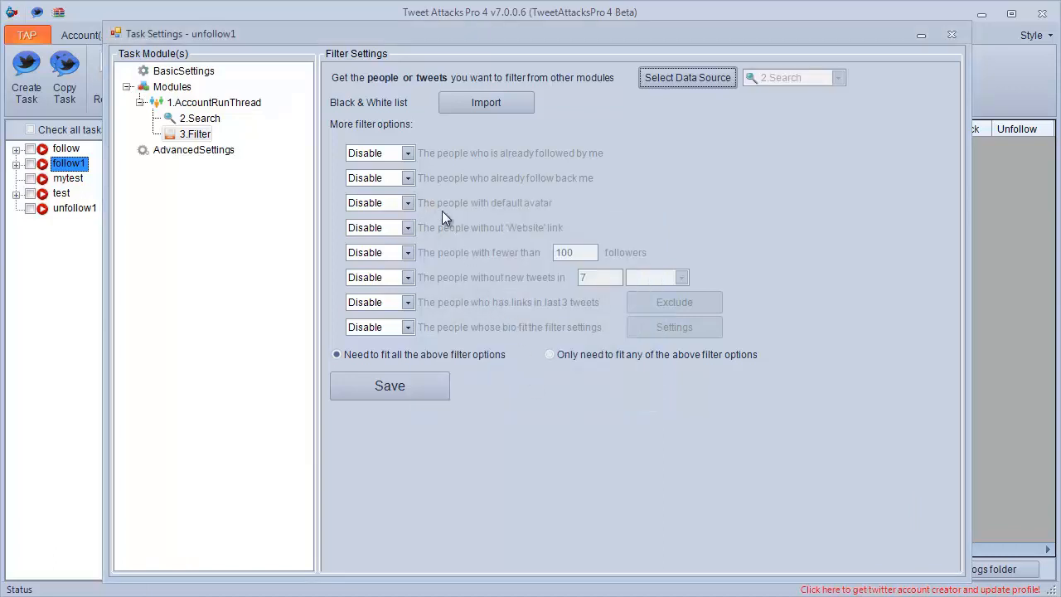
Set the 3.Filter module to exclude the people who already follow back and save its settings.
click(409, 178)
click(400, 205)
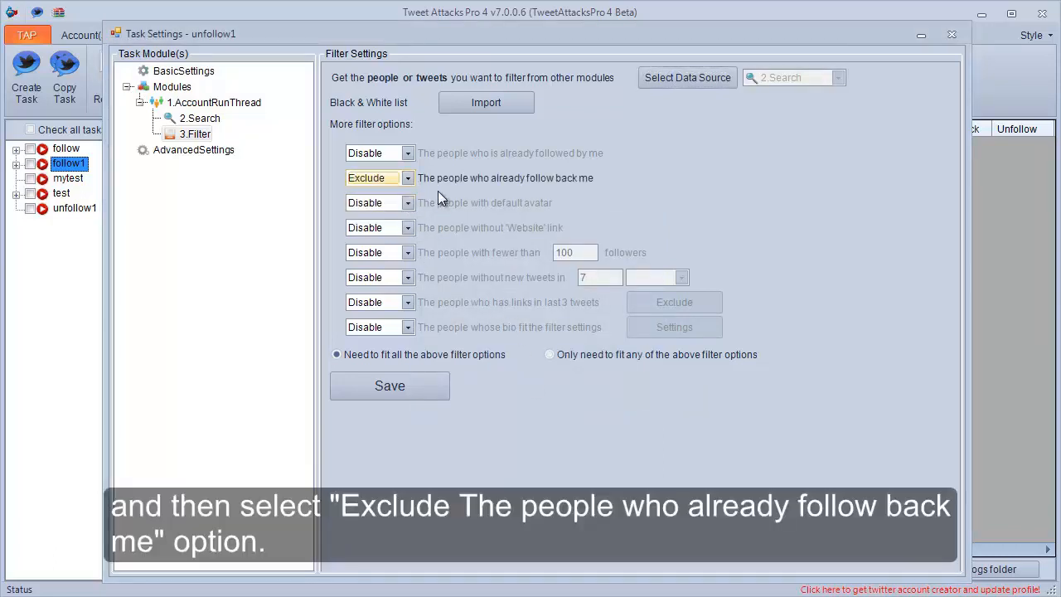
click(389, 385)
click(554, 365)
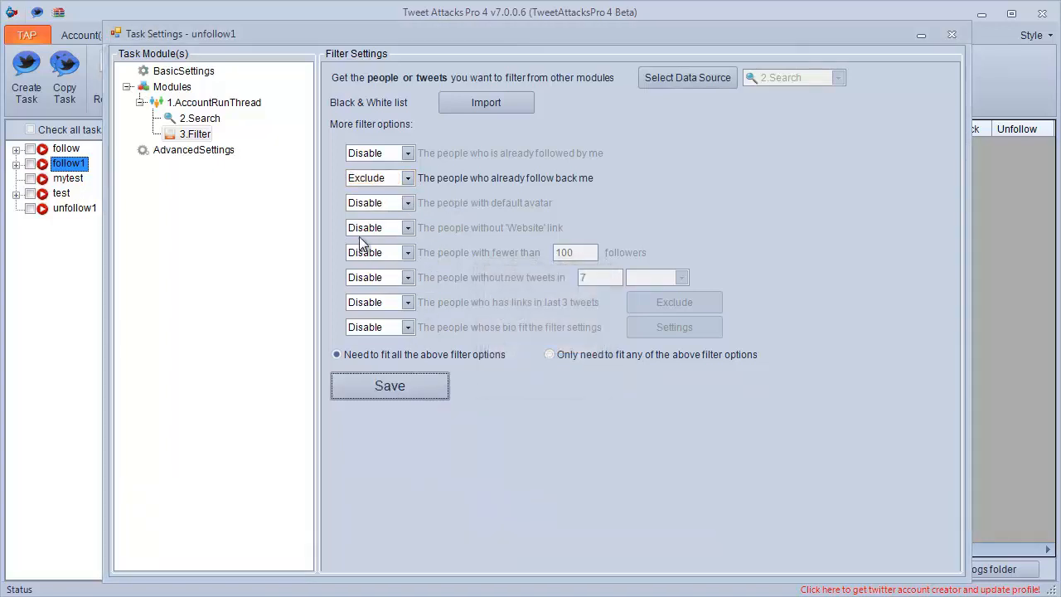
Add a second Filter module inside the AccountRunThread module.
click(217, 102)
right_click(223, 99)
mouse_move(273, 110)
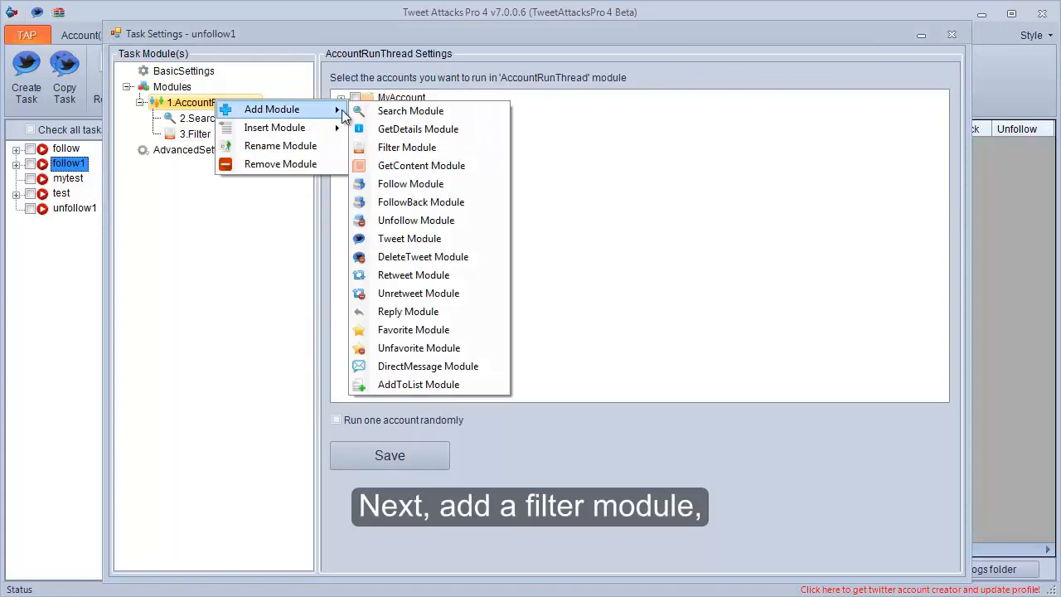
click(388, 145)
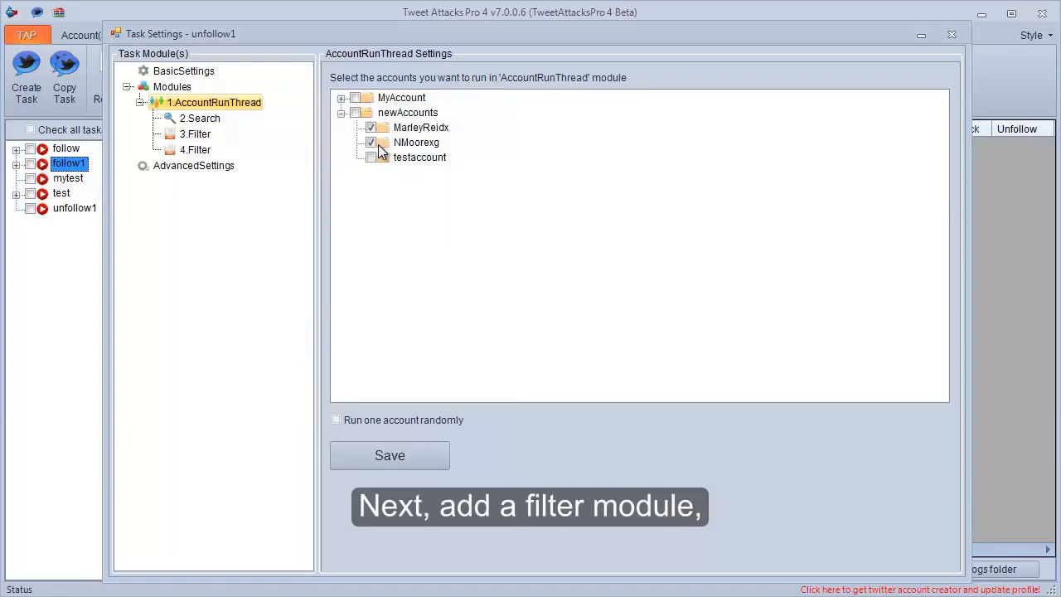
Set the 3.Filter module as the data source of the 4.Filter module.
click(199, 150)
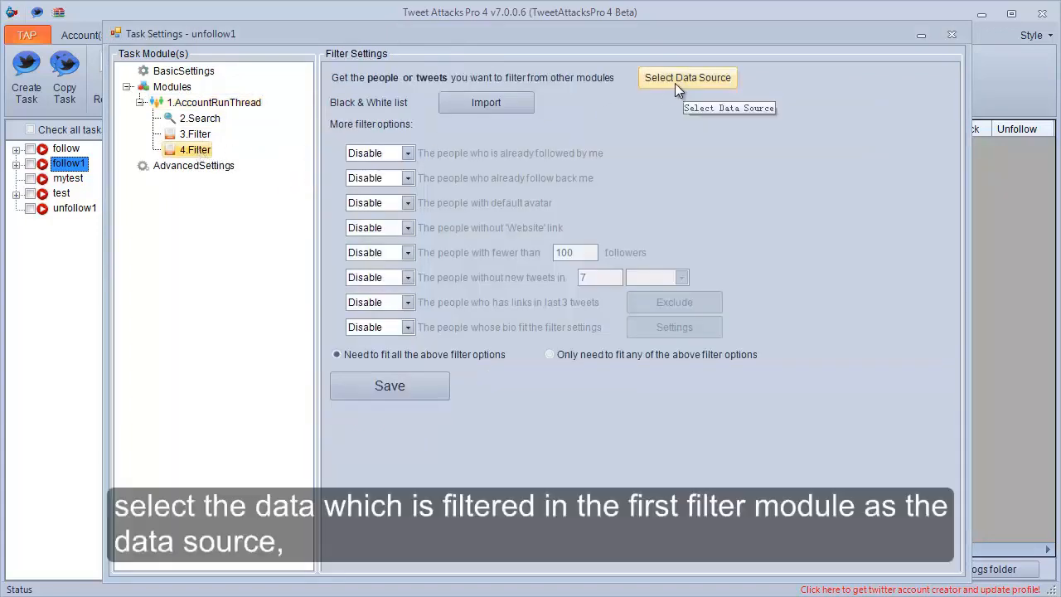
click(675, 83)
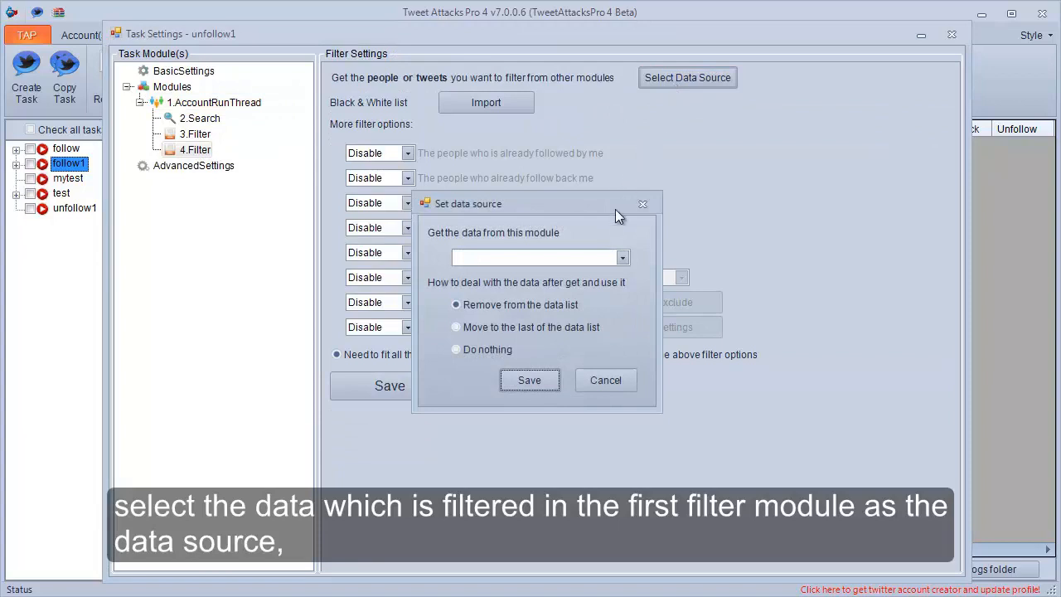
click(614, 257)
click(579, 286)
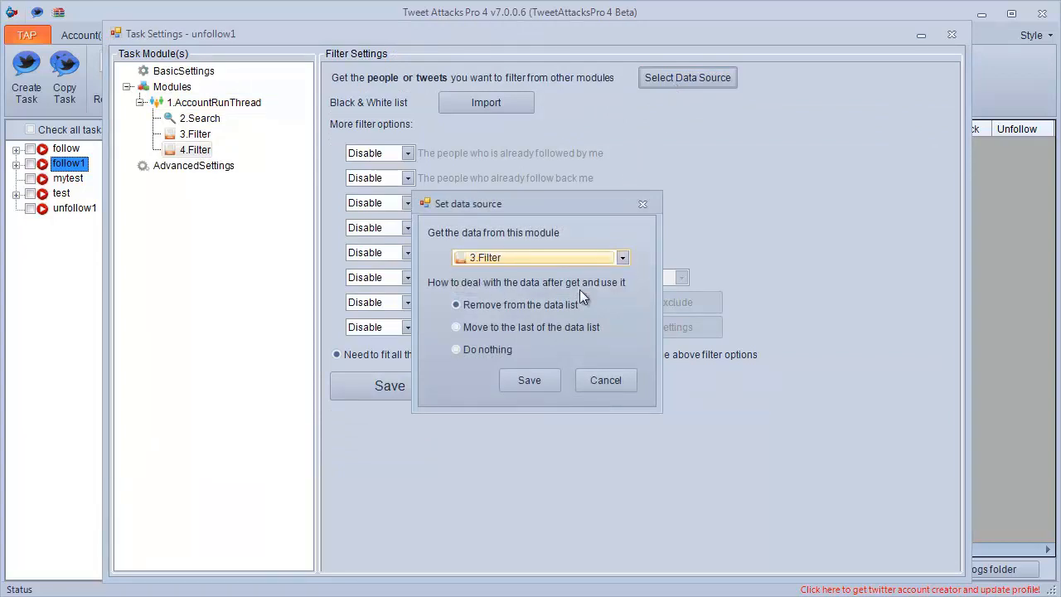
click(525, 380)
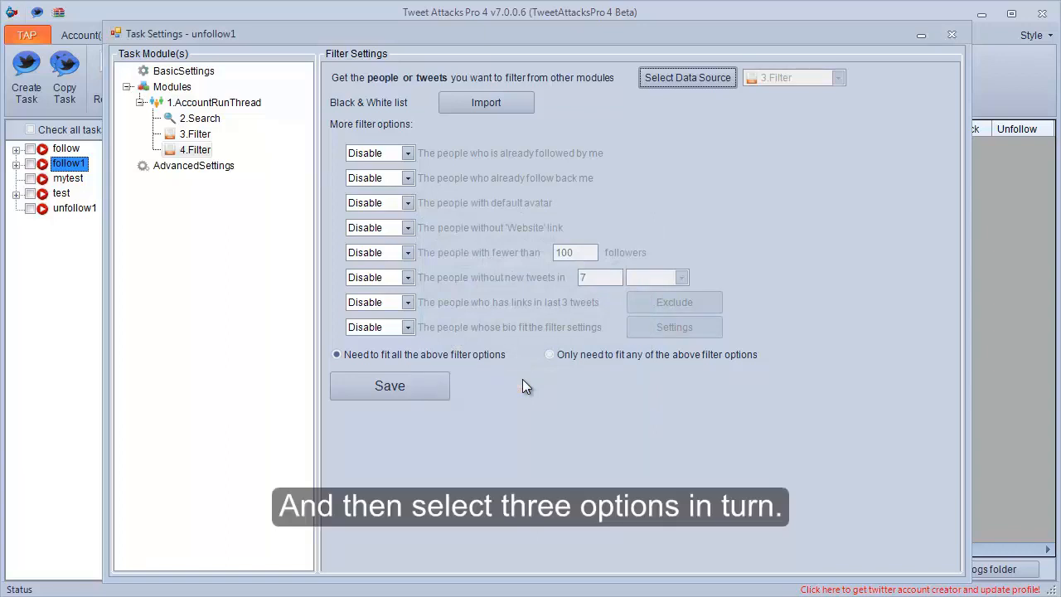
Set the 4.Filter module to include people with default avatar and people with fewer than 200 followers.
click(407, 203)
click(397, 242)
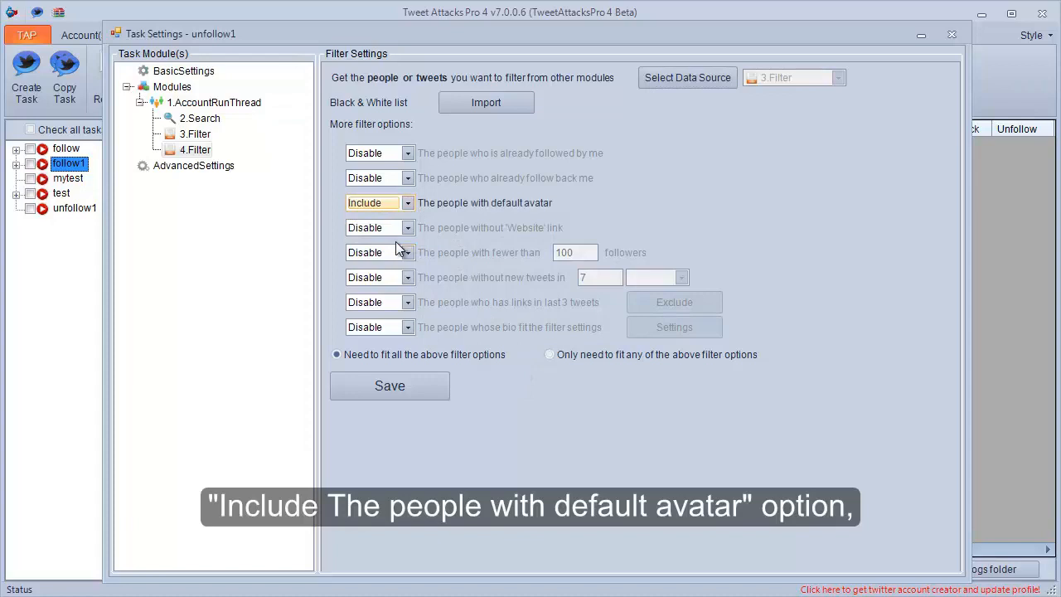
click(408, 252)
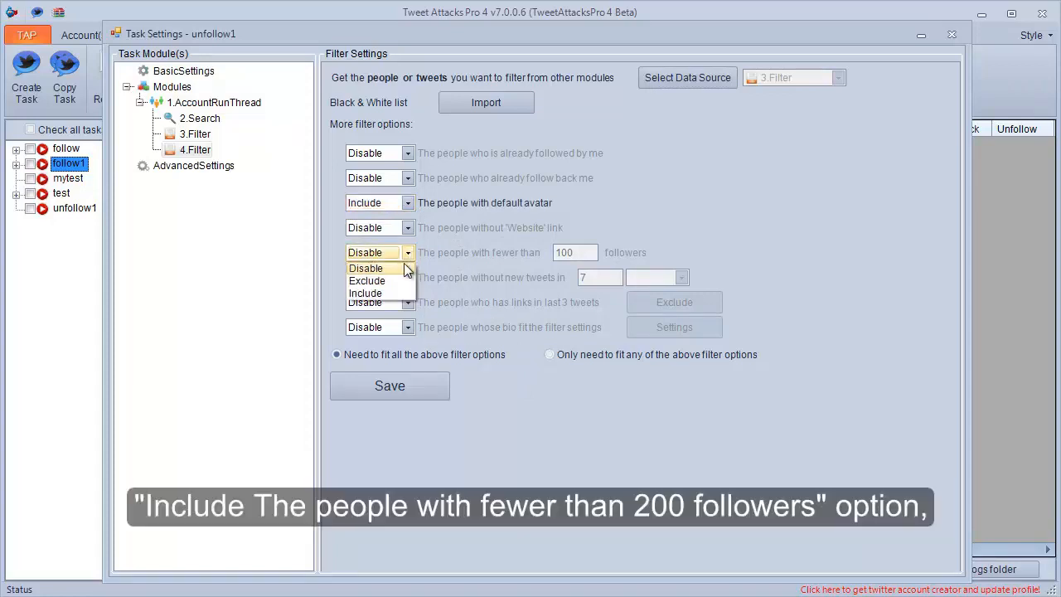
click(392, 290)
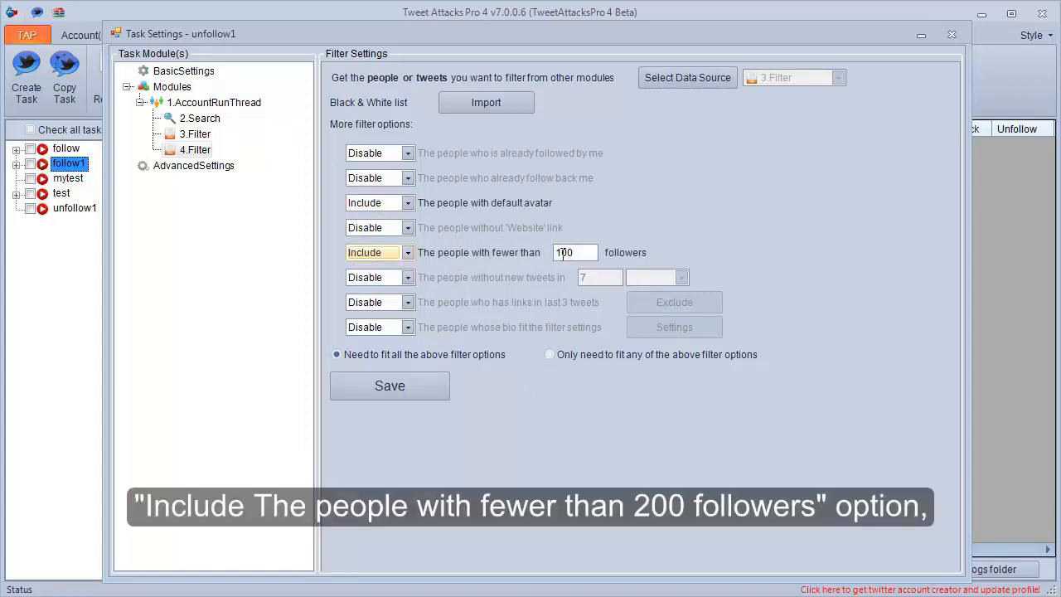
drag(561, 252, 554, 255)
text(2)
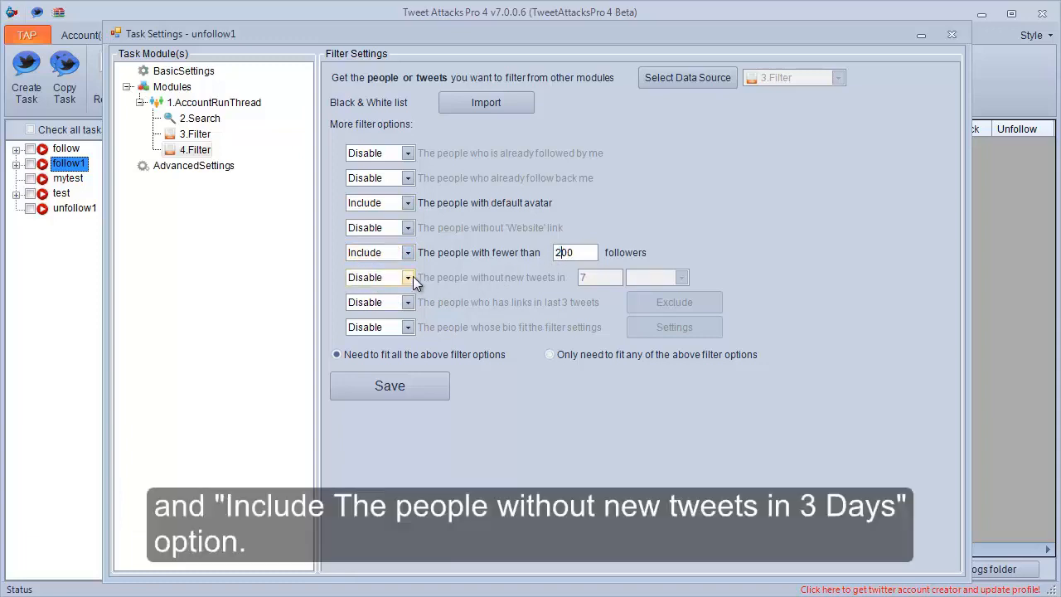
Set the 4.Filter module to also include the people without new tweets in 3 Days.
click(413, 276)
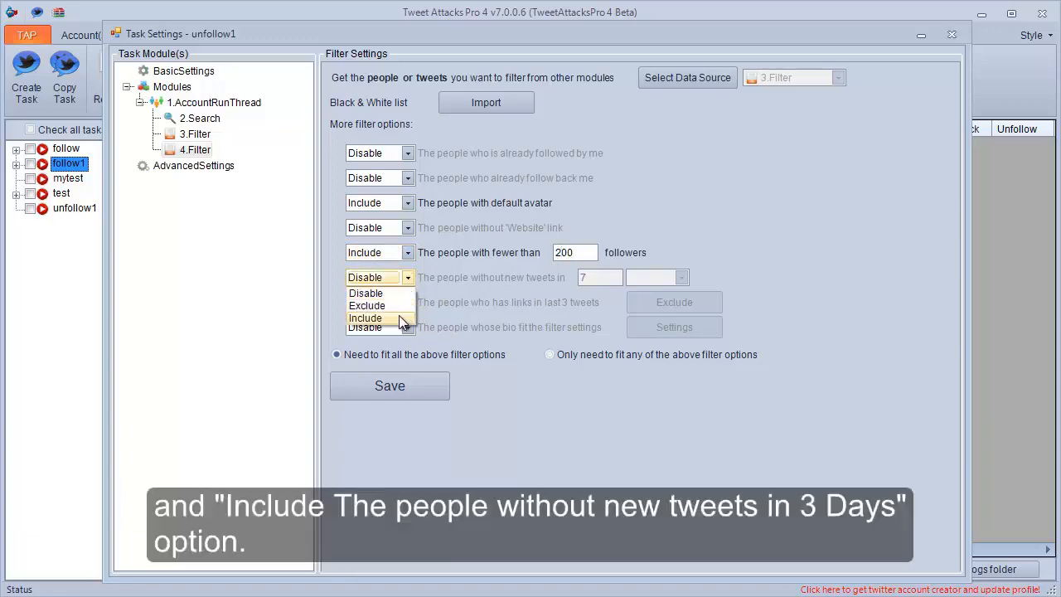
click(399, 315)
double_click(583, 279)
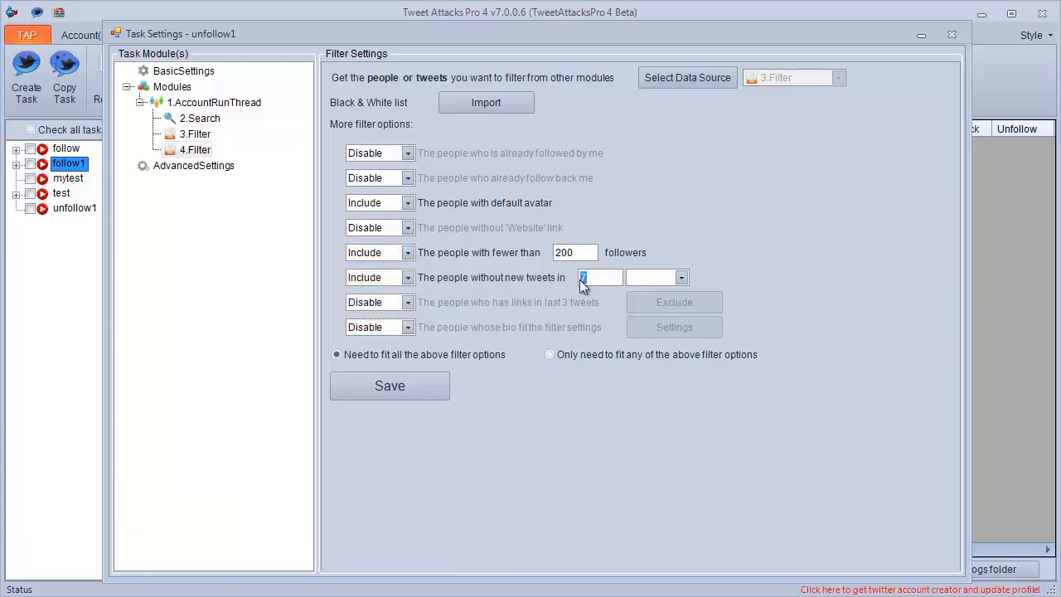
text(3)
click(663, 281)
click(645, 293)
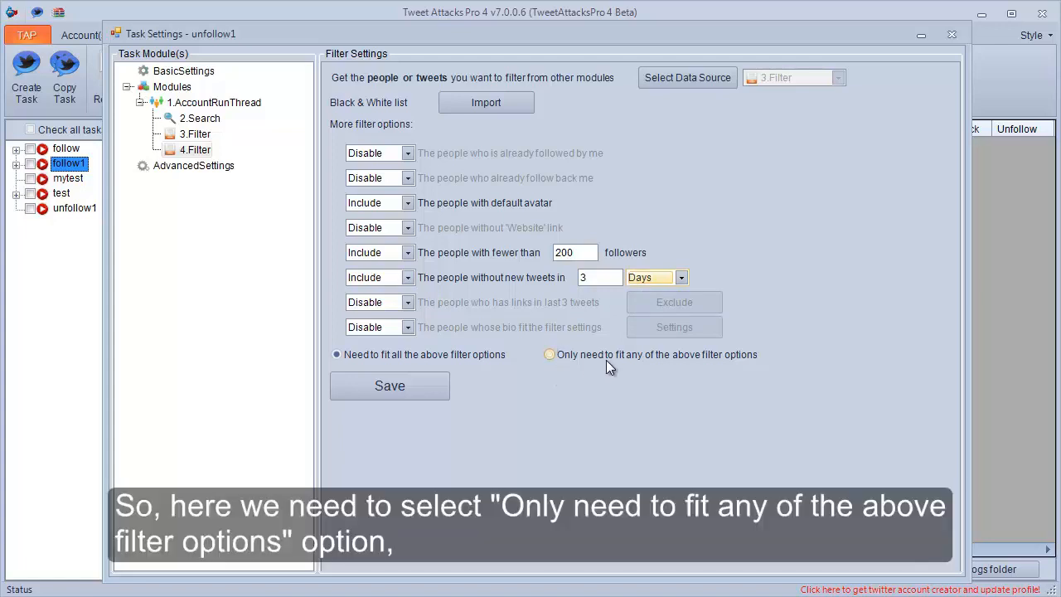
Require people to fit only any of the 4.Filter module's options and save its settings.
click(550, 355)
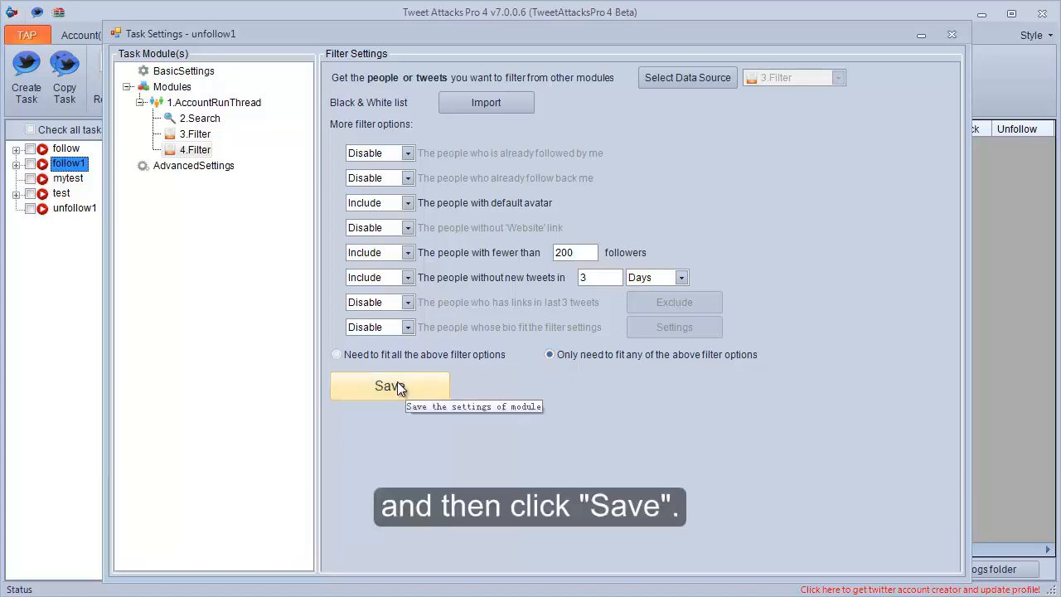
click(397, 381)
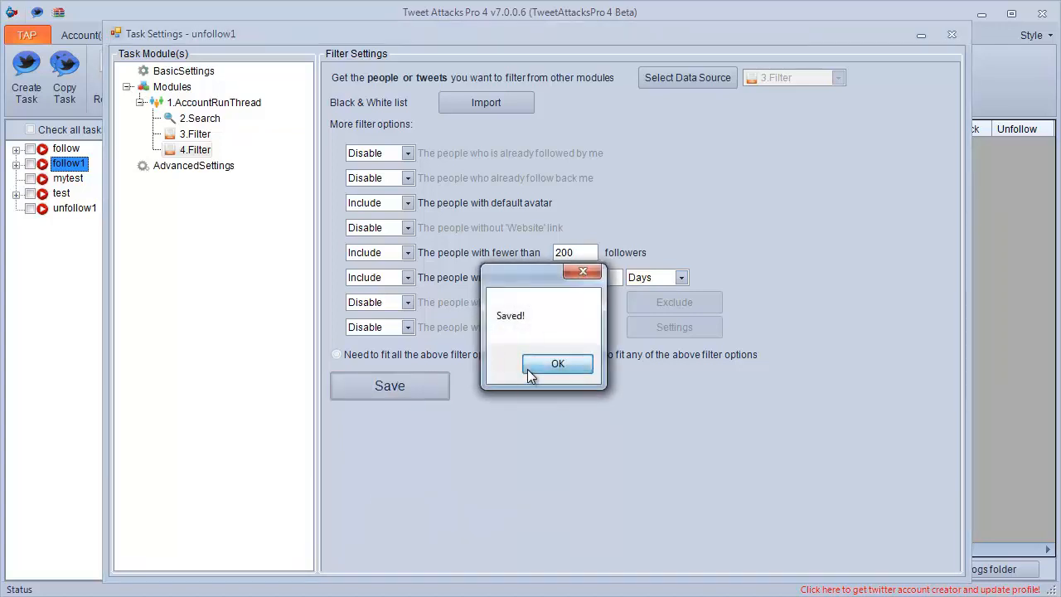
click(530, 369)
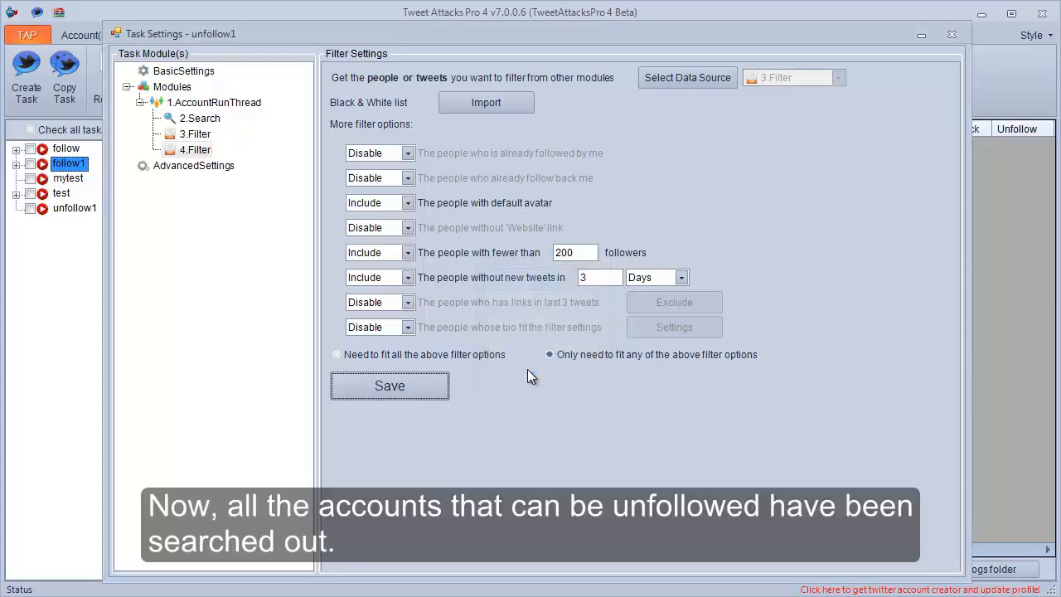
Add an Unfollow module inside the AccountRunThread module.
right_click(221, 107)
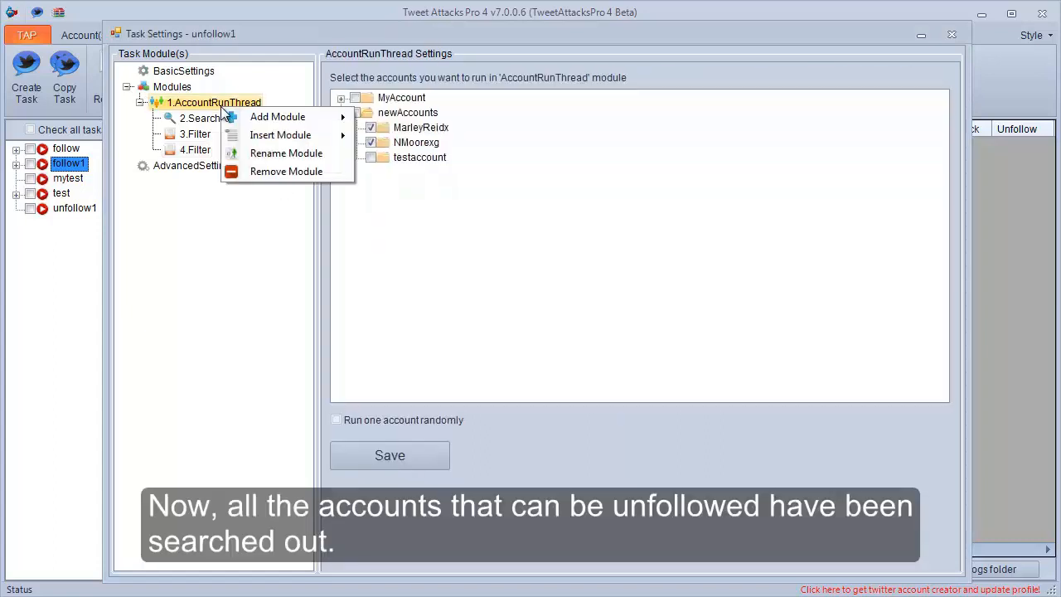
mouse_move(309, 119)
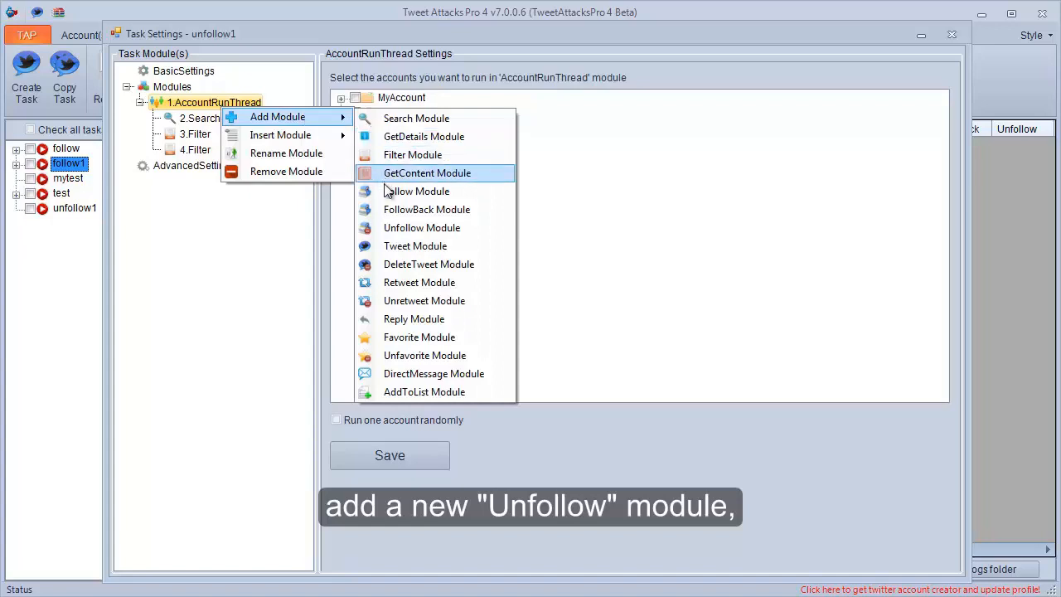
click(397, 229)
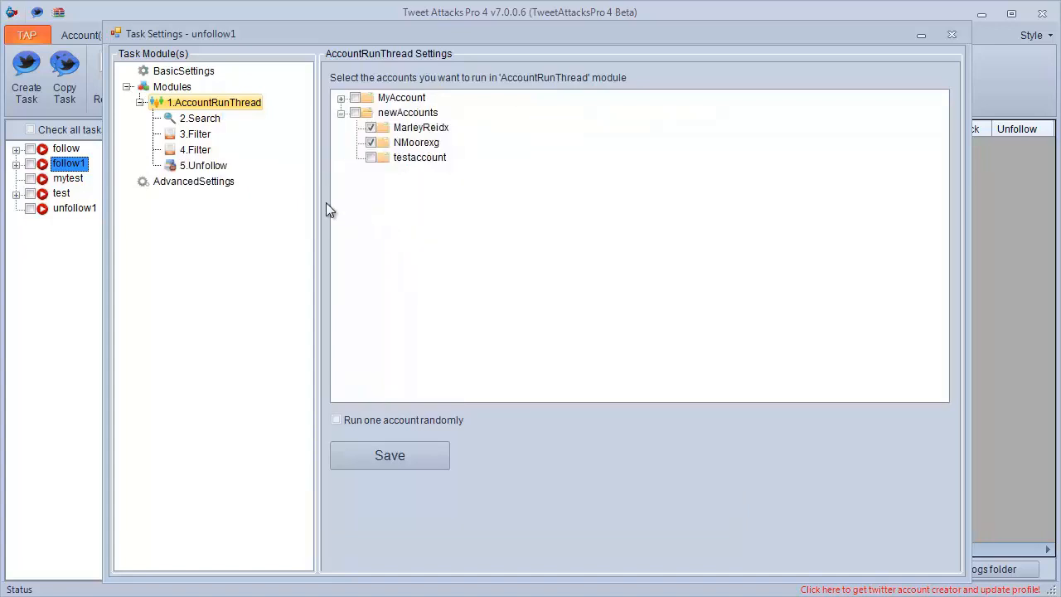
Set the 4.Filter module as the data source of the 5.Unfollow module.
click(208, 166)
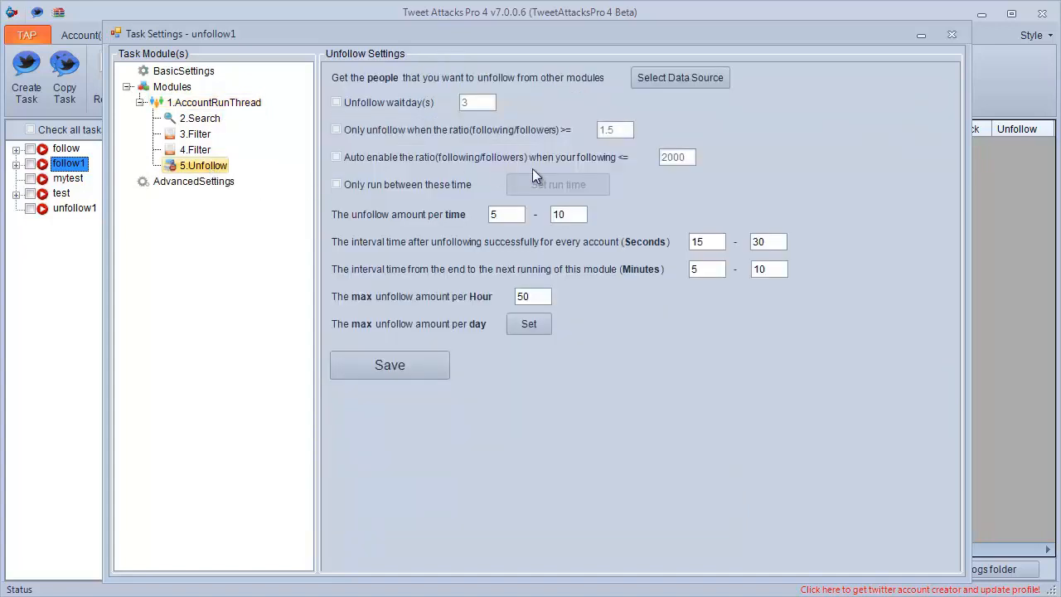
click(675, 76)
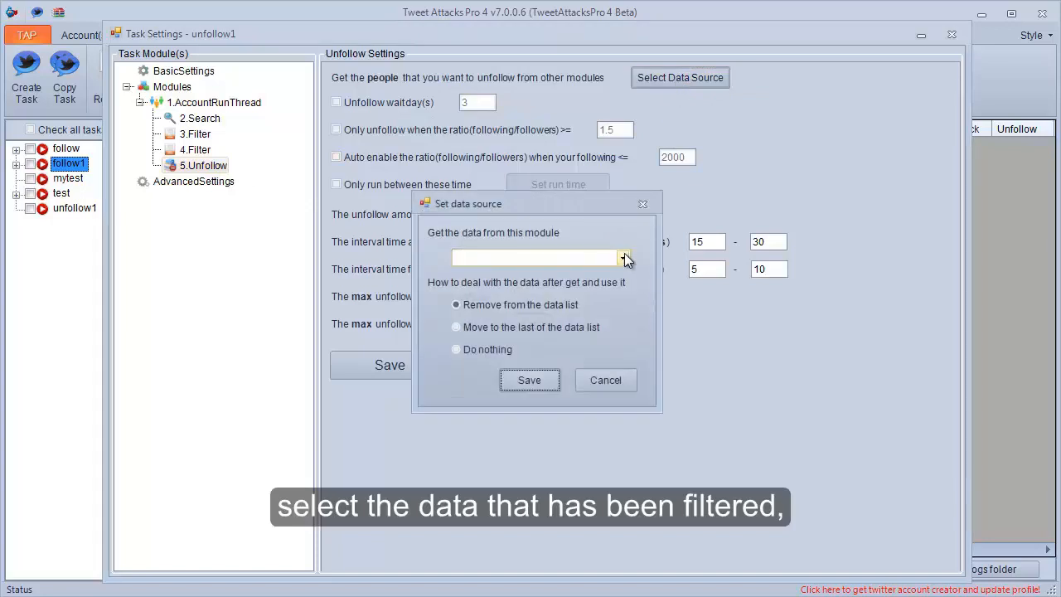
click(621, 258)
click(586, 297)
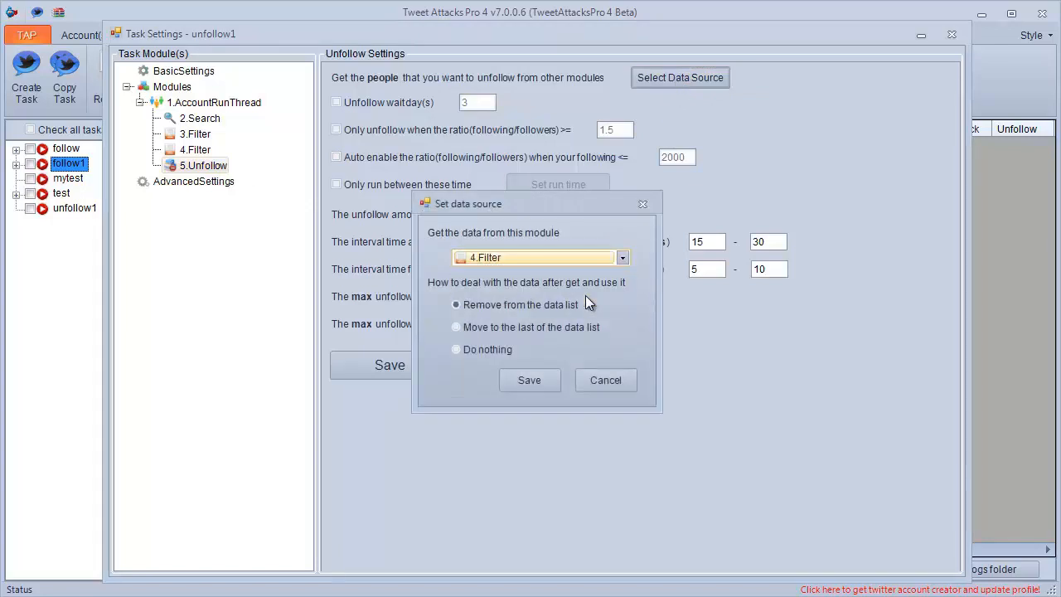
click(541, 378)
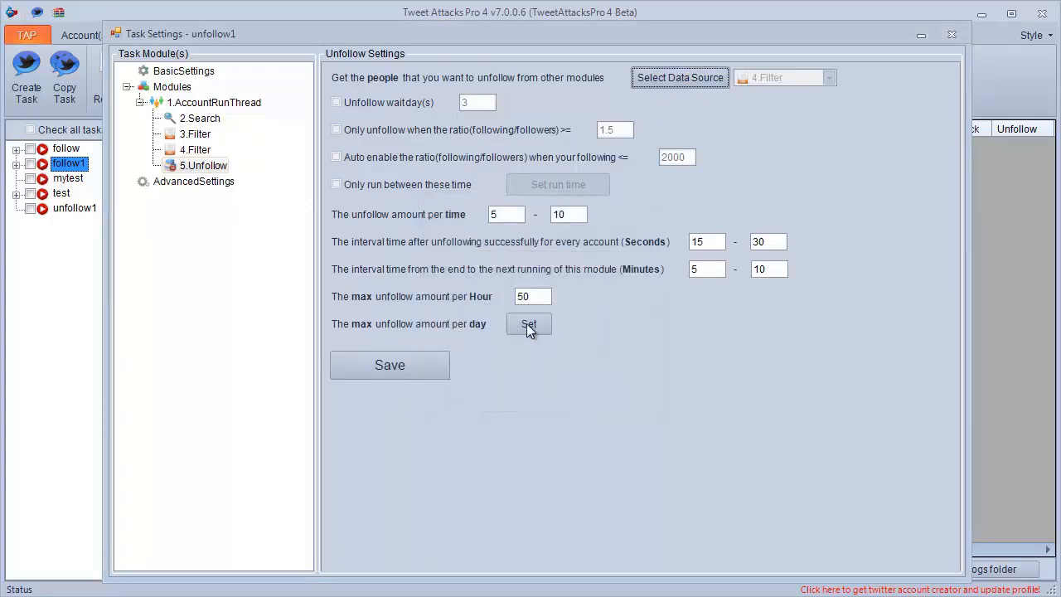
Set the 5.Unfollow module's unfollow amount per time to 2-3.
double_click(494, 214)
text(2)
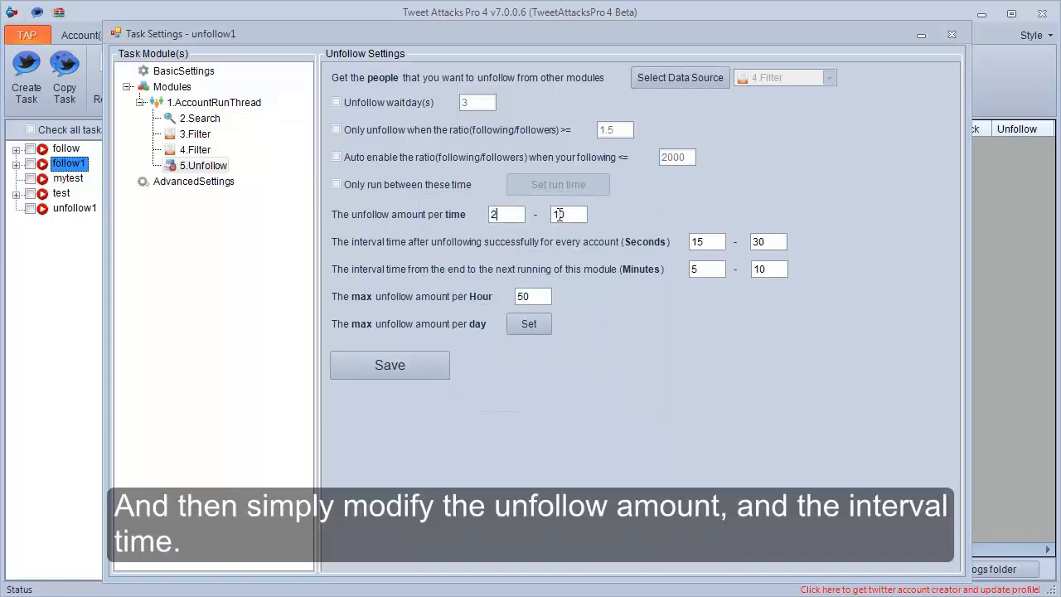
double_click(560, 214)
text(3)
Set the interval after each successful unfollow to 45-50 seconds and the maximum interval between module runs to 7 minutes, then save the Unfollow settings.
double_click(695, 241)
text(25)
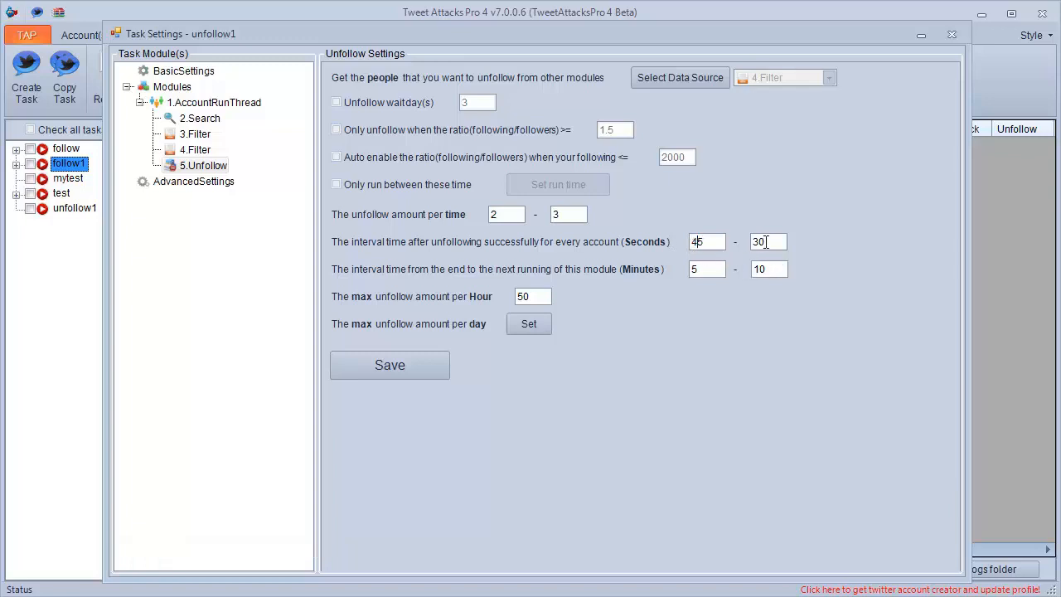
double_click(756, 242)
text(50)
double_click(758, 269)
text(7)
click(369, 366)
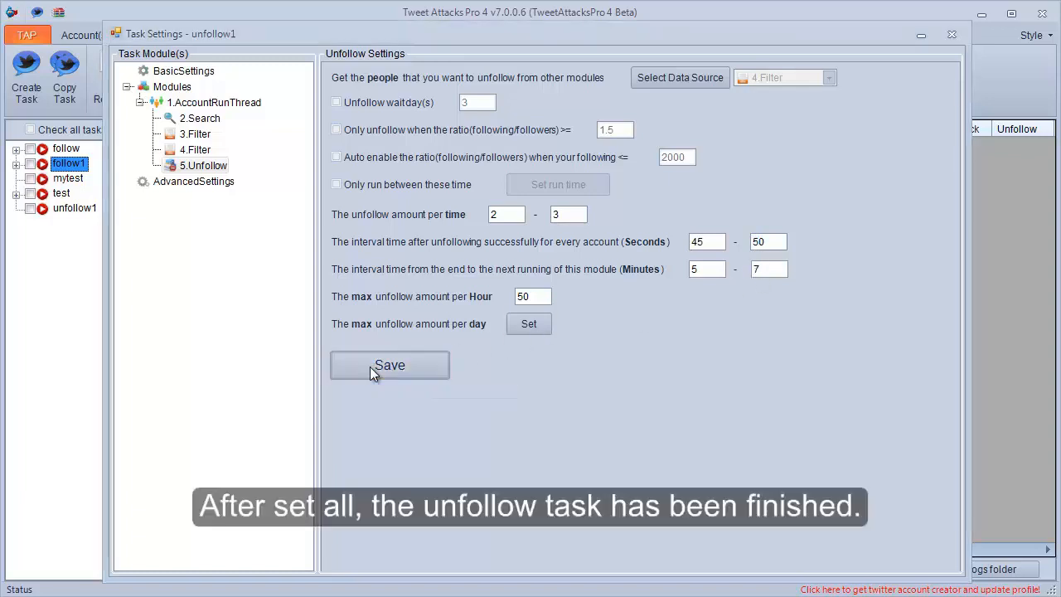
Close the unfollow1 task settings and copy the unfollow1 task as followback1.
click(538, 368)
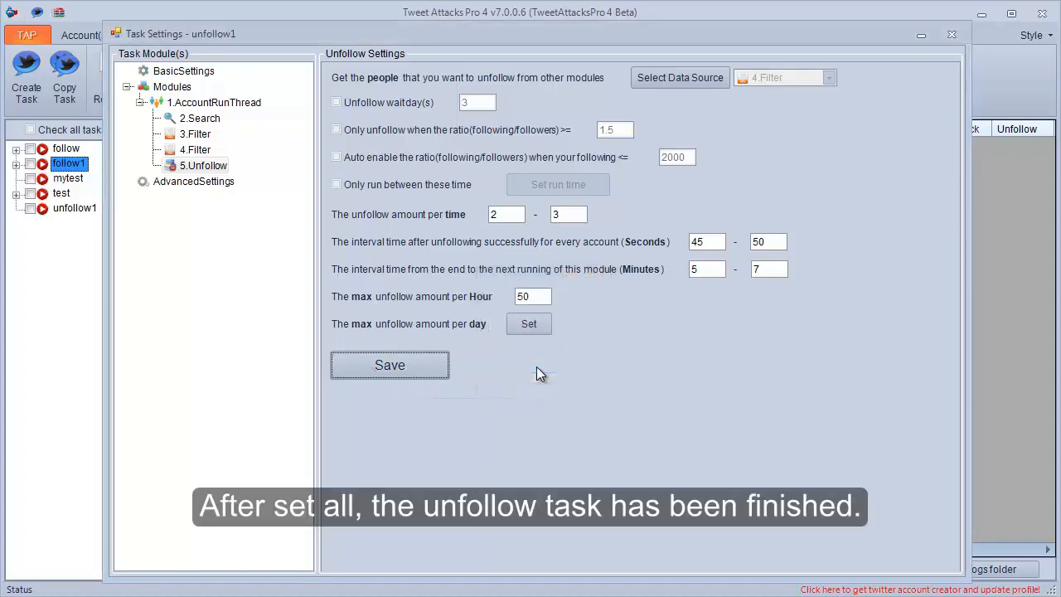
click(954, 35)
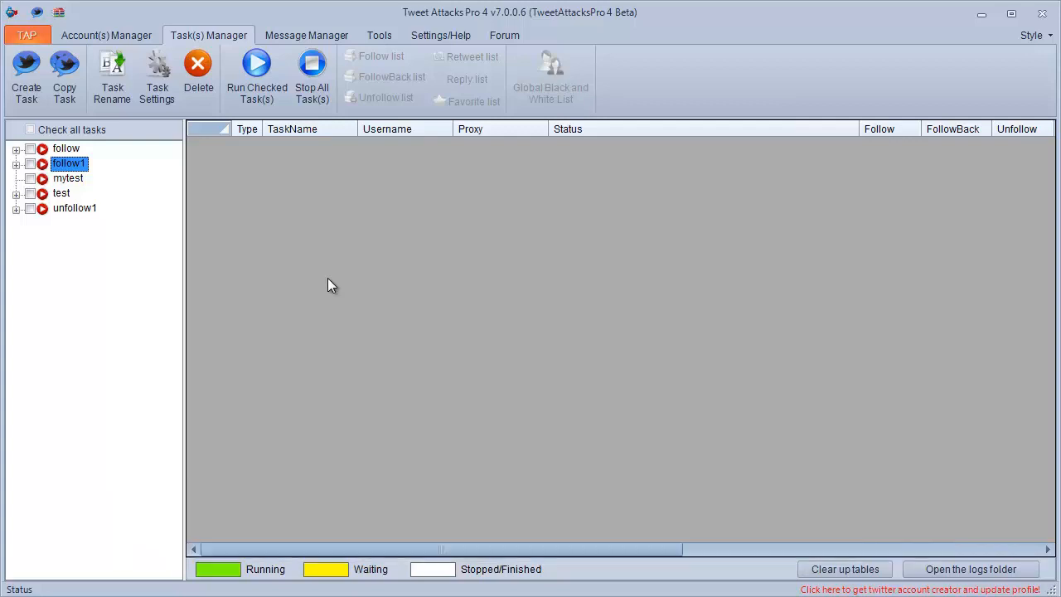
click(92, 209)
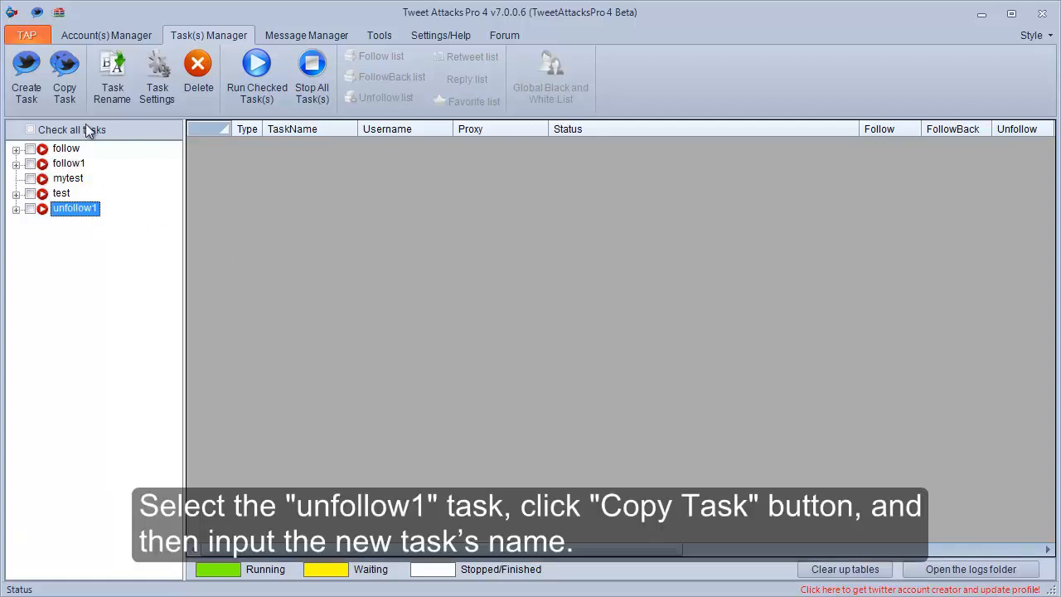
click(66, 86)
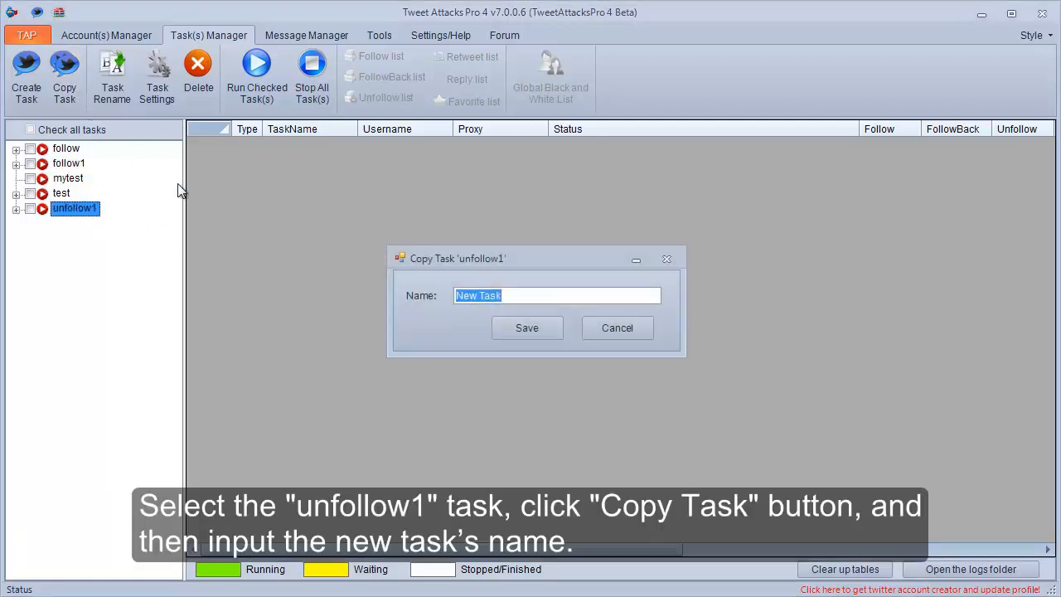
key(BackSpace)
text(followback)
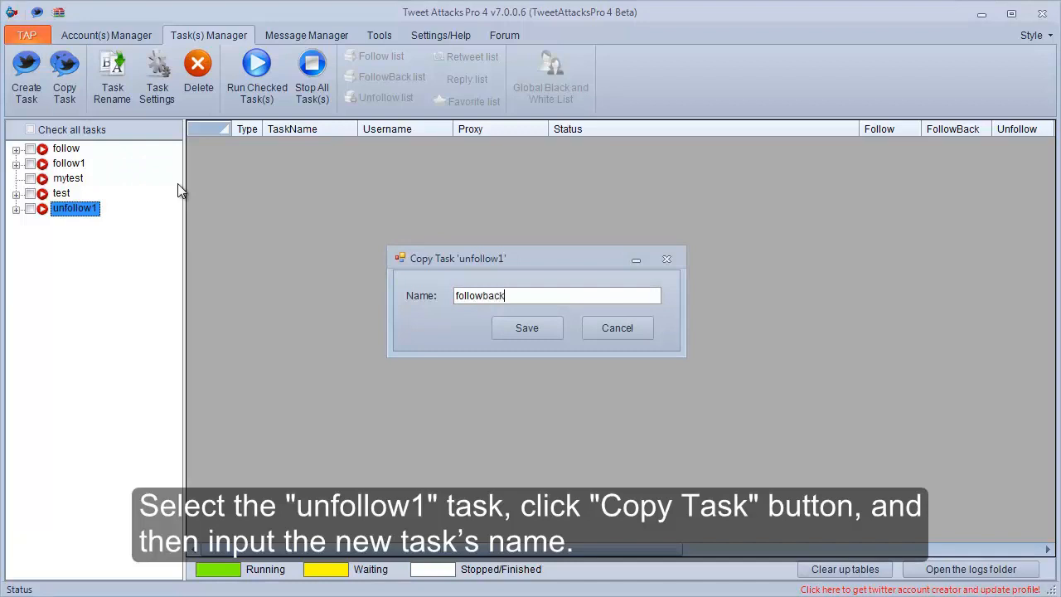
text(1)
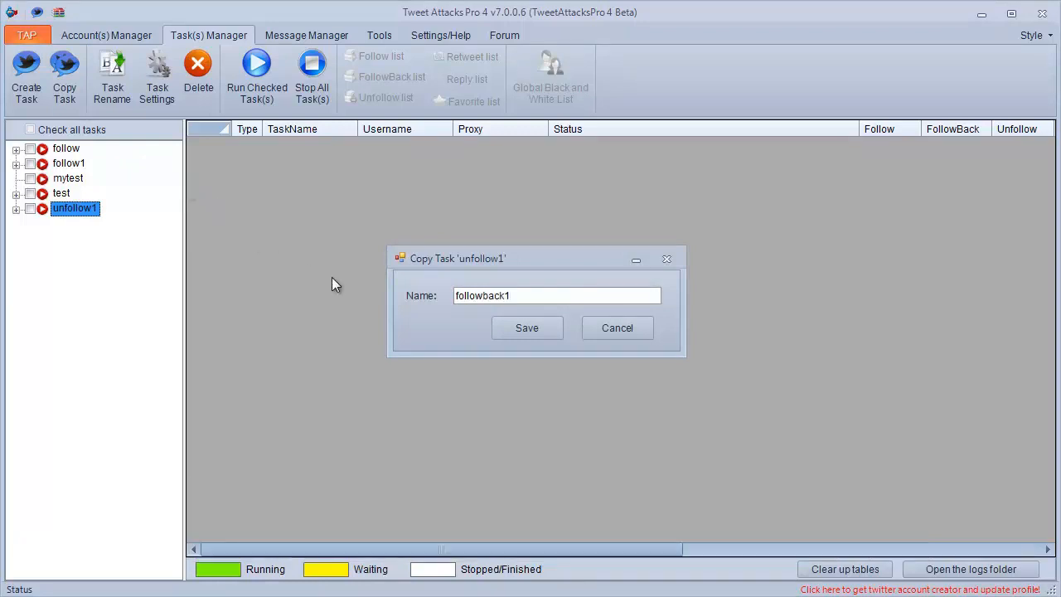
click(512, 335)
Open the followback1 task's settings and expand its 1.AccountRunThread module.
click(94, 180)
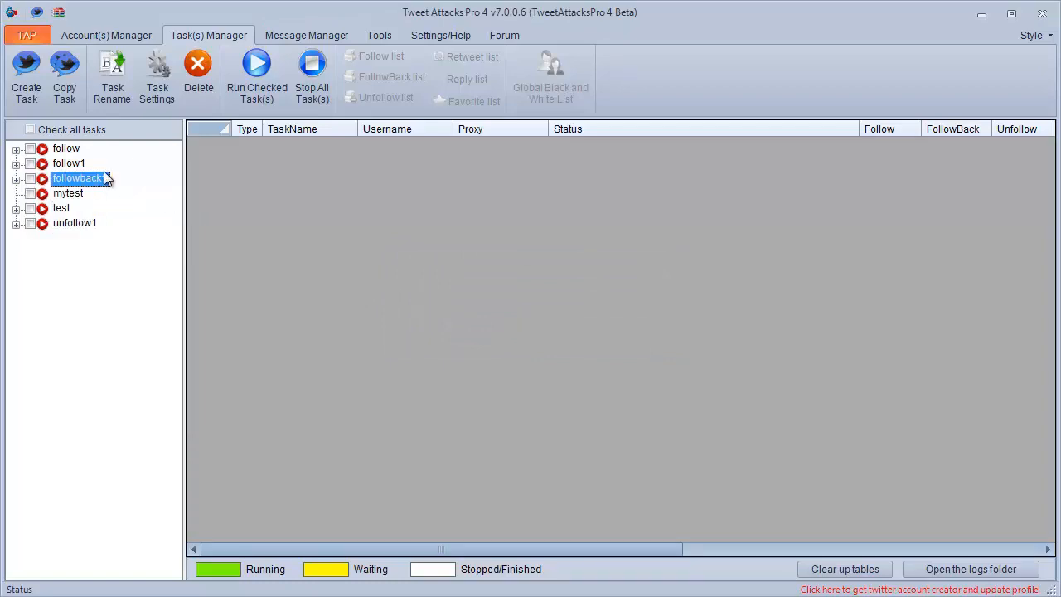
click(160, 91)
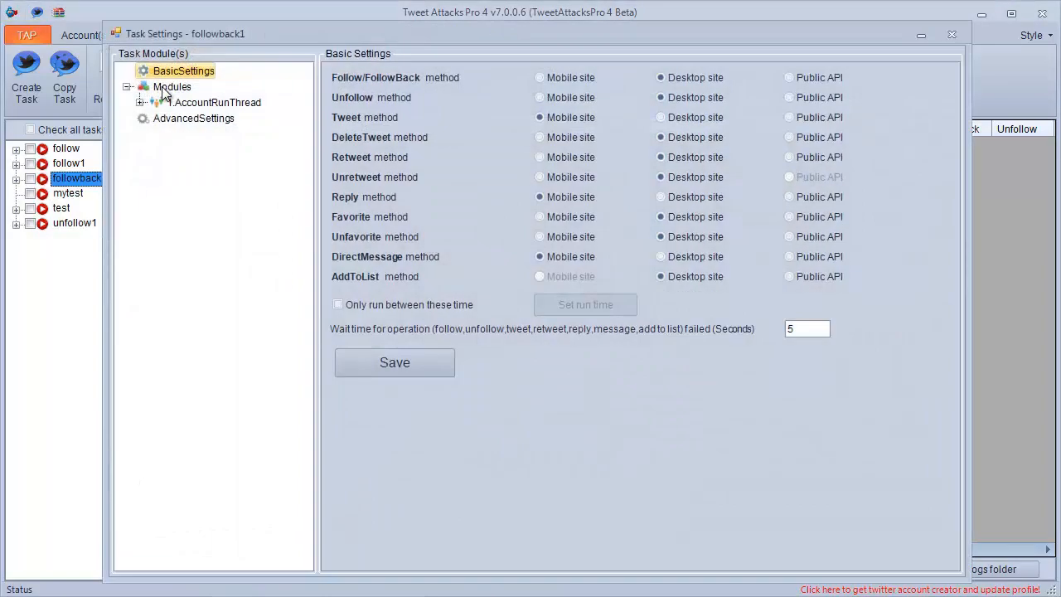
click(140, 102)
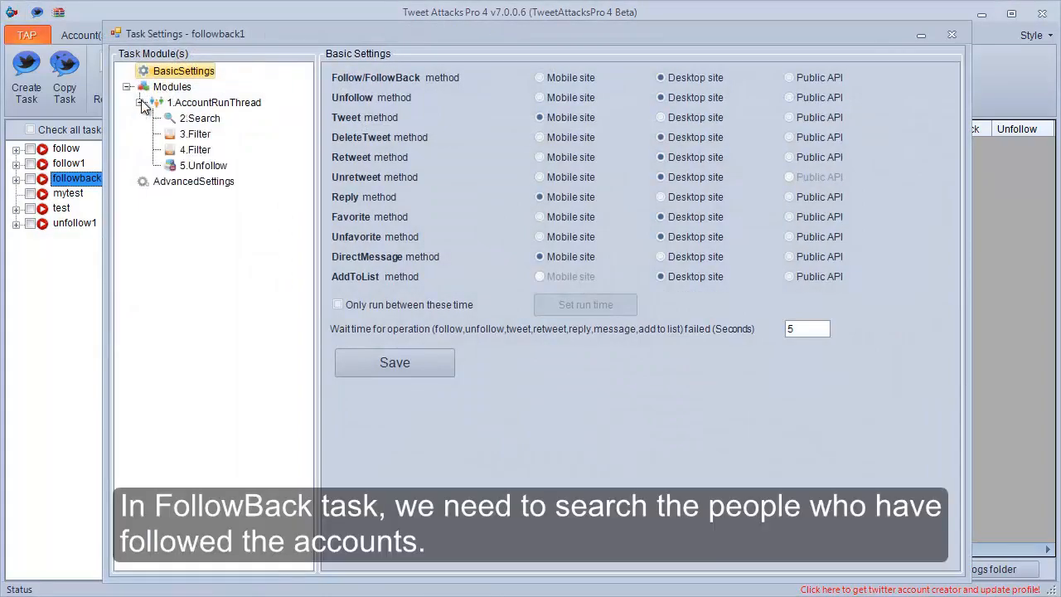
In the 2.Search module, replace Search my following with Search my followers and enable Use API to search followers.
click(199, 119)
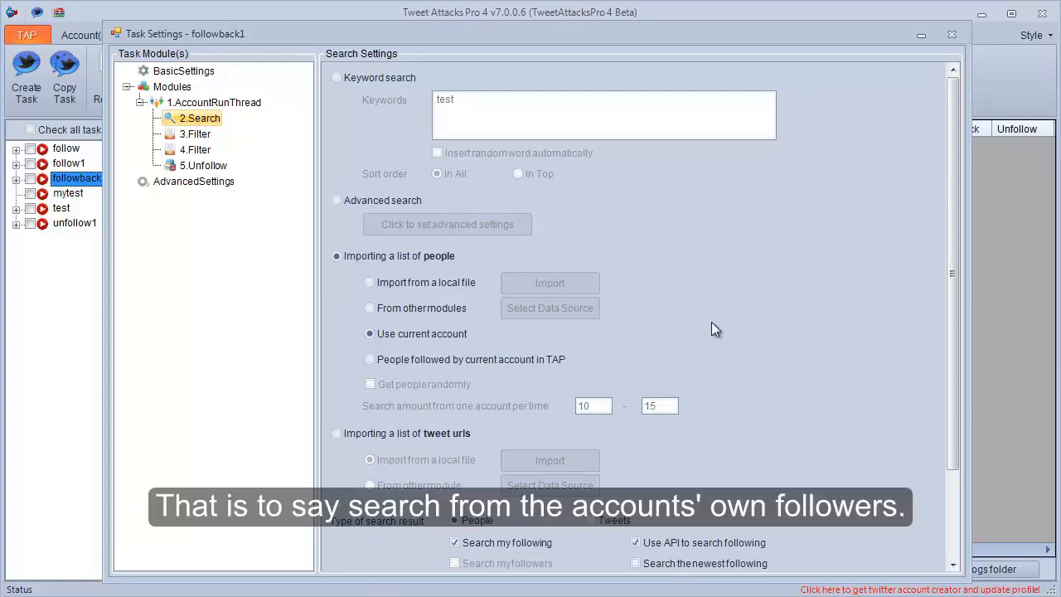
drag(951, 302, 953, 408)
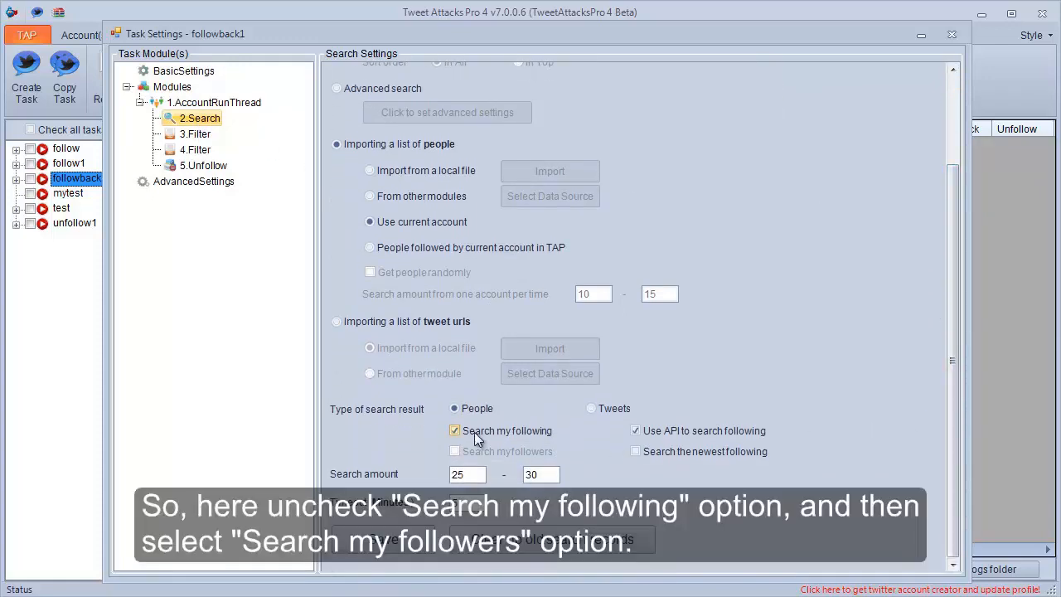
click(456, 431)
click(462, 451)
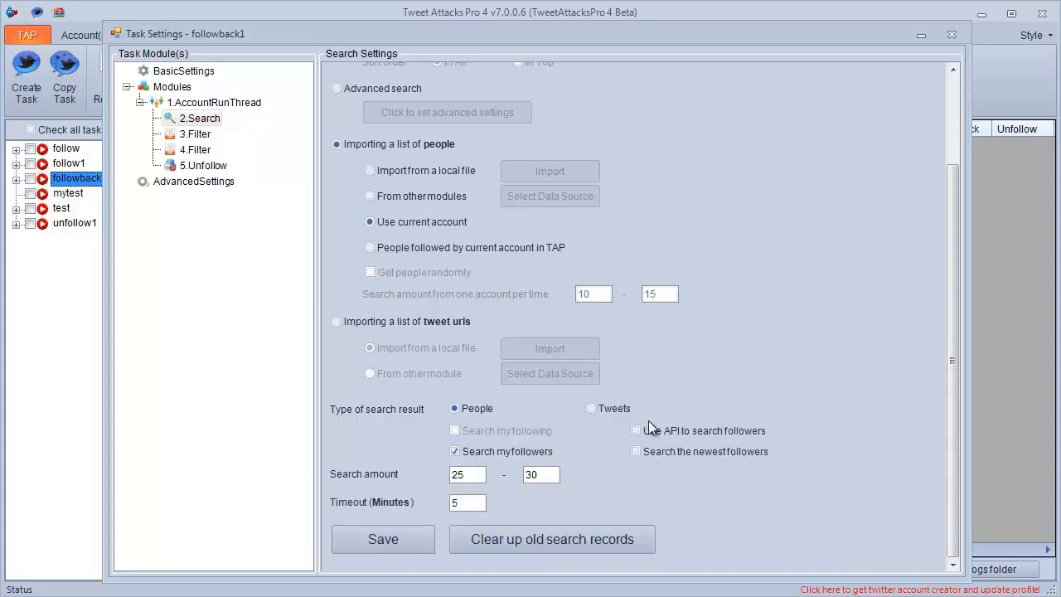
click(655, 431)
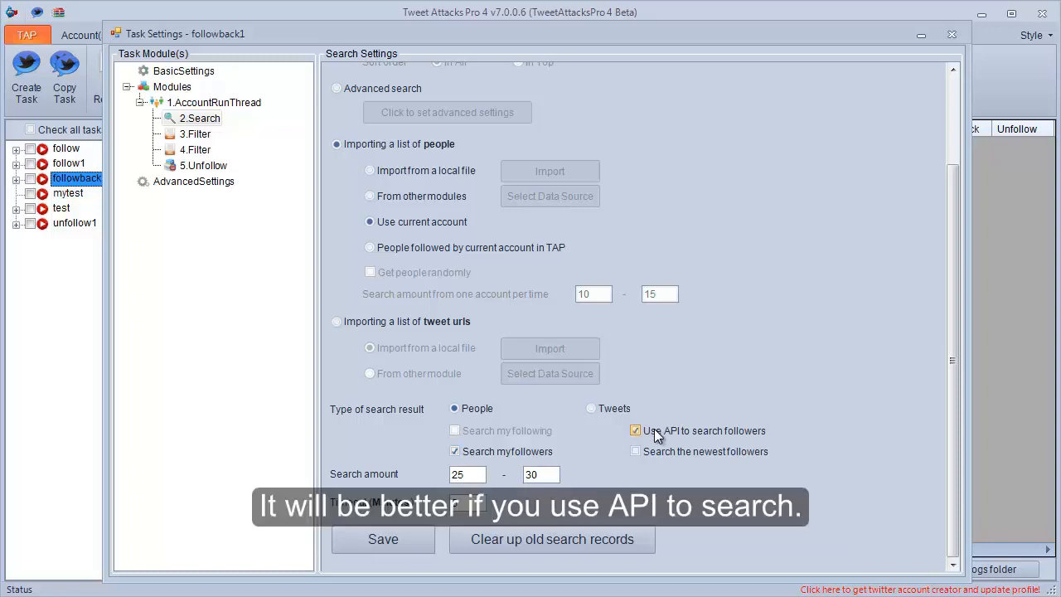
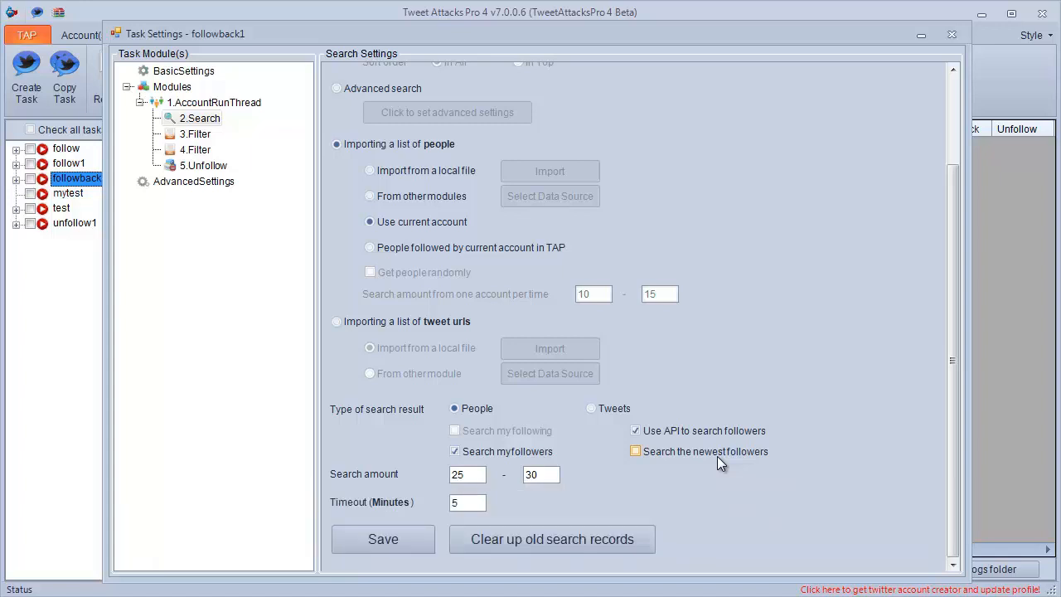
Enable Search the newest followers in the 2.Search module and save the search settings.
click(649, 451)
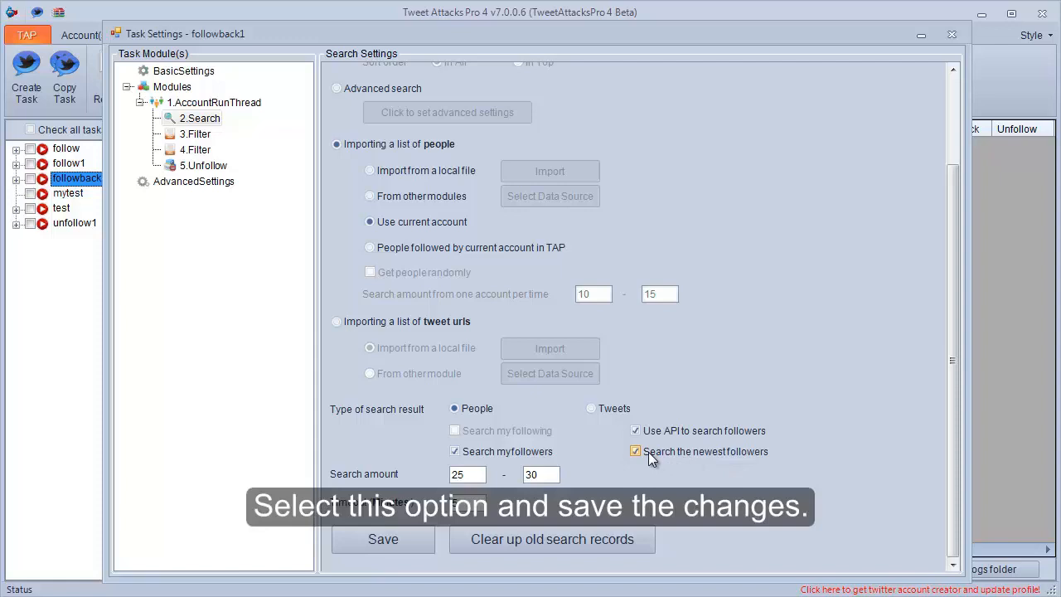
click(371, 541)
click(545, 366)
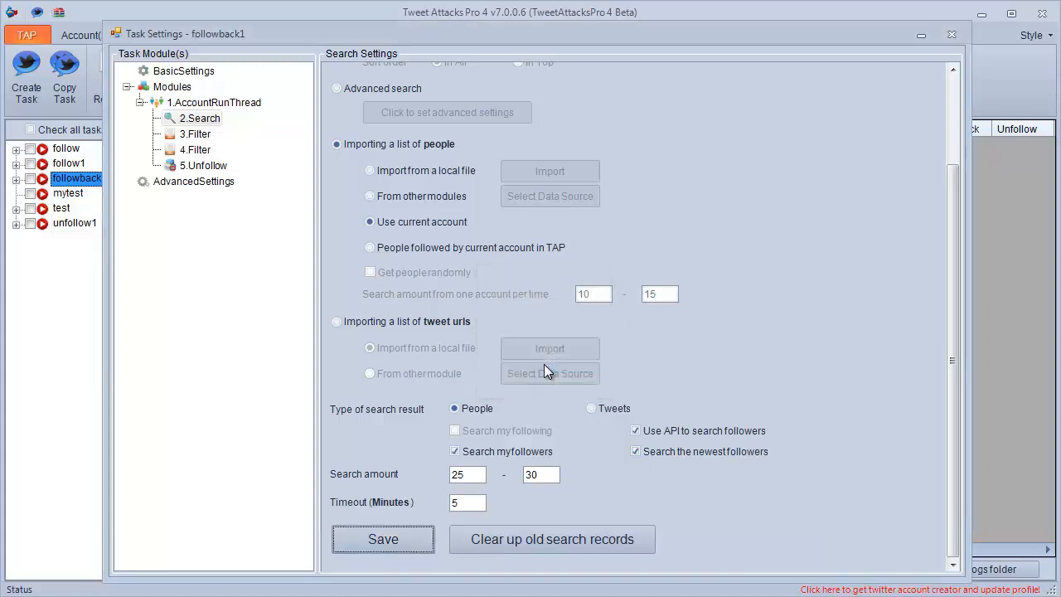
In the 3.Filter module, exclude people already followed by me, disable the filter for people who already follow back, and save.
click(196, 135)
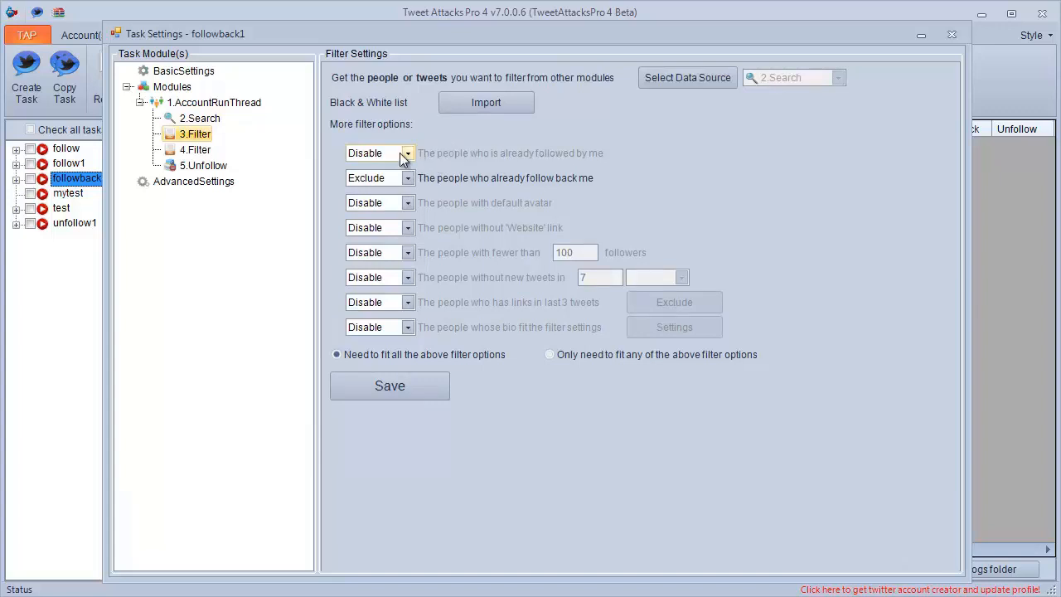
click(408, 153)
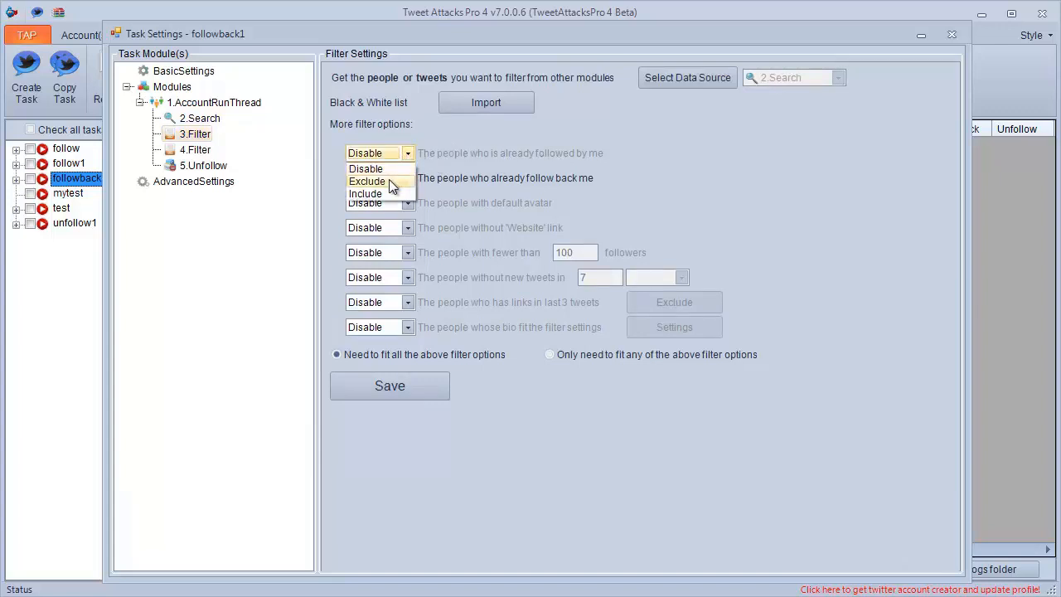
click(389, 179)
click(408, 179)
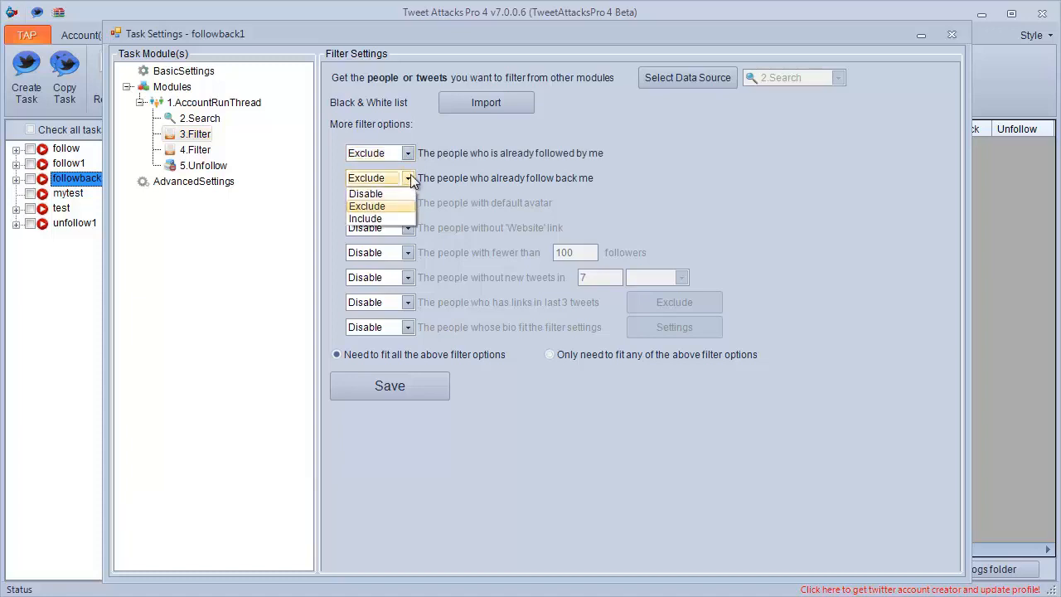
click(392, 192)
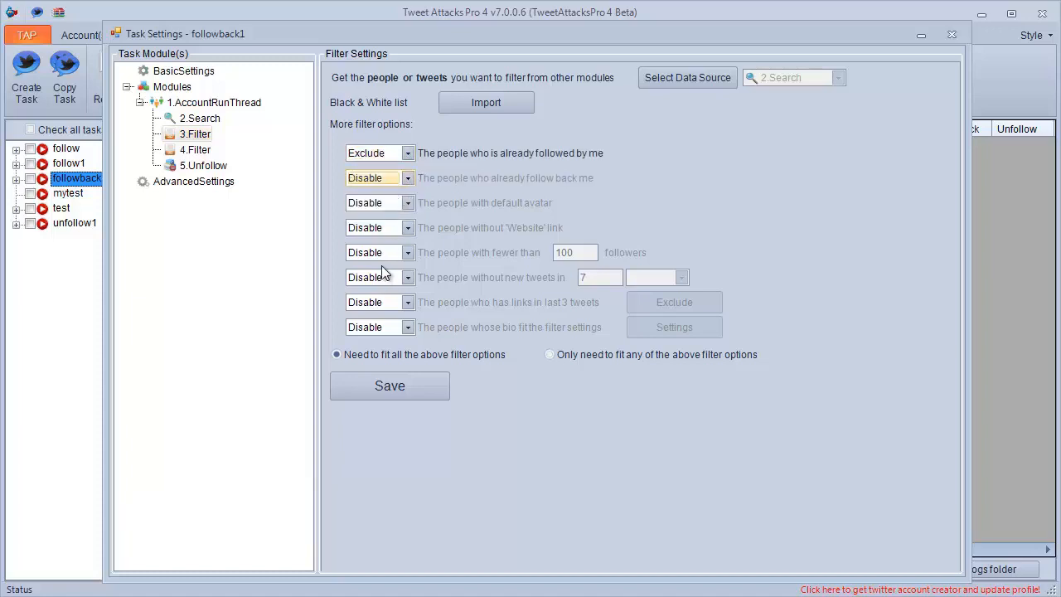
click(371, 385)
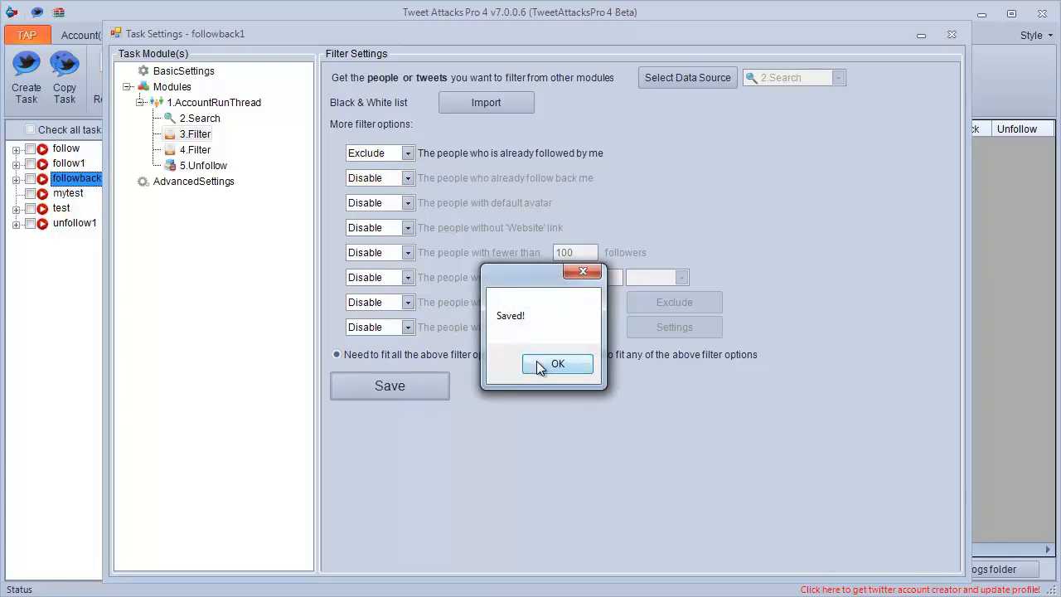
click(537, 363)
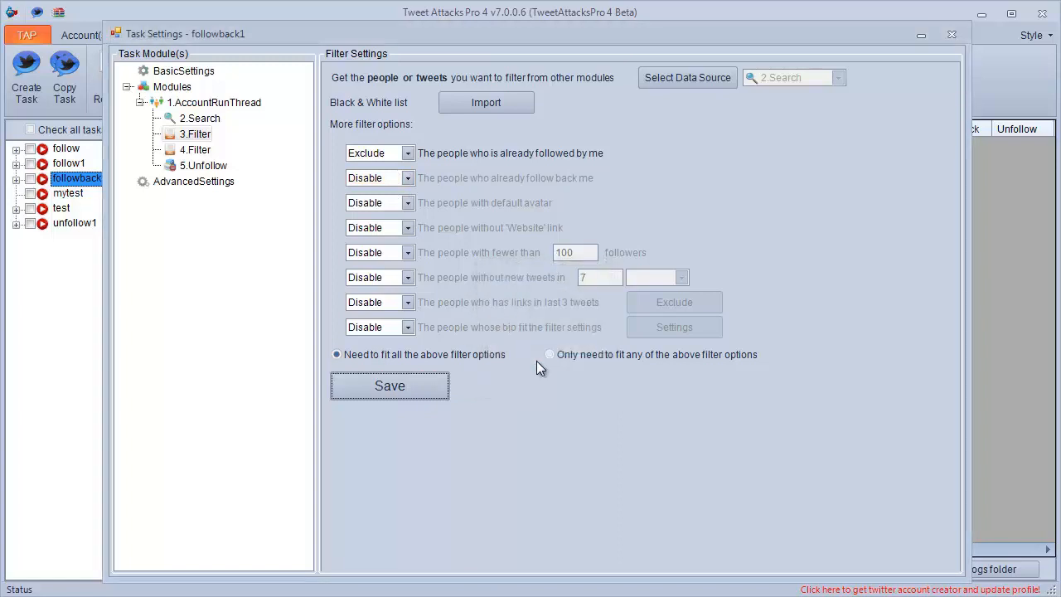
In the 4.Filter module, set the default avatar, fewer followers and no new tweets filters to Exclude, require fitting all options, and save.
click(197, 149)
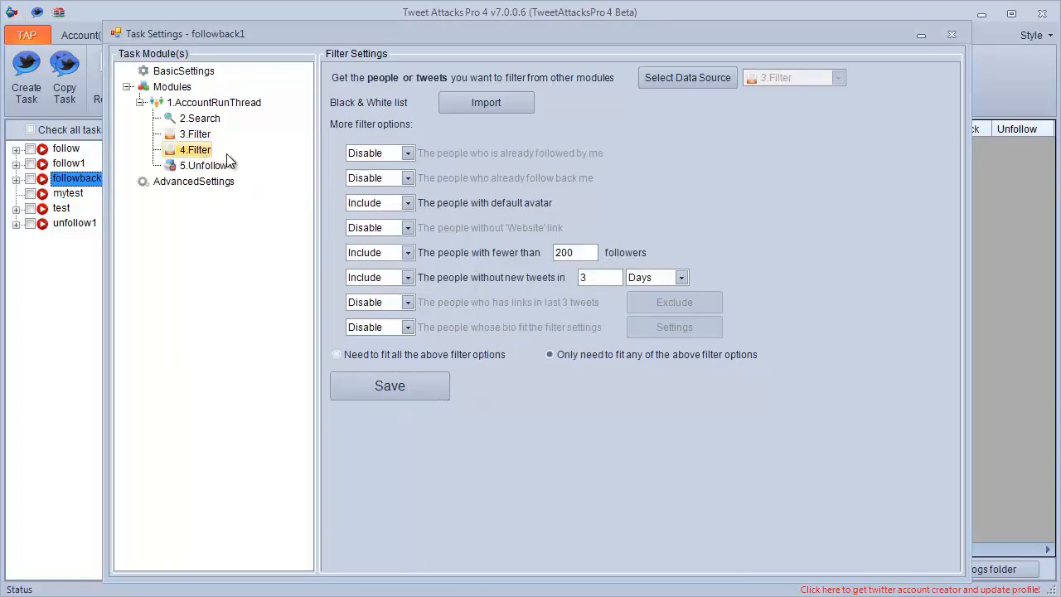
click(408, 204)
click(392, 230)
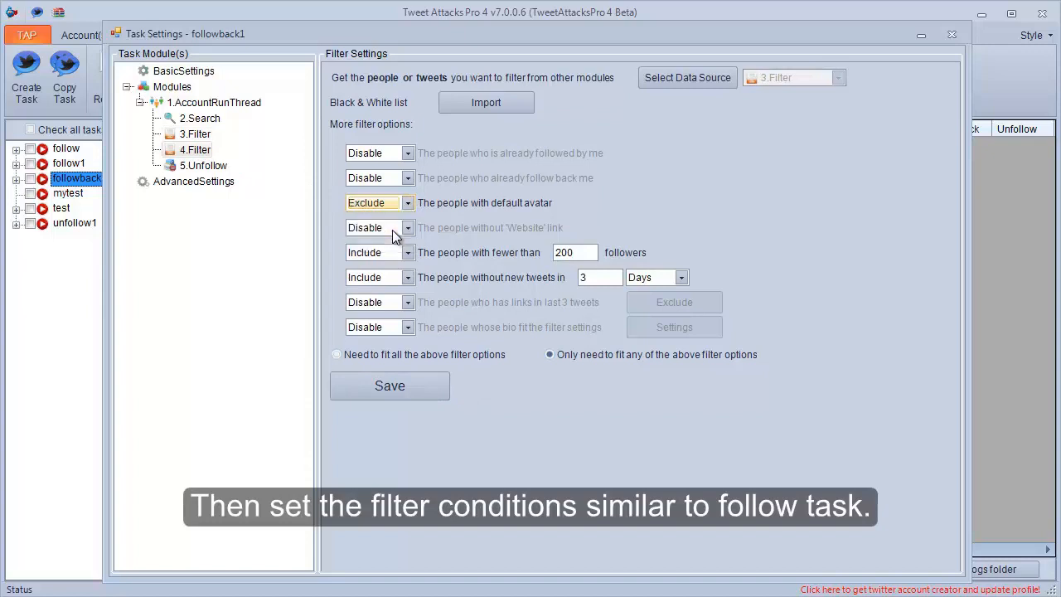
click(407, 253)
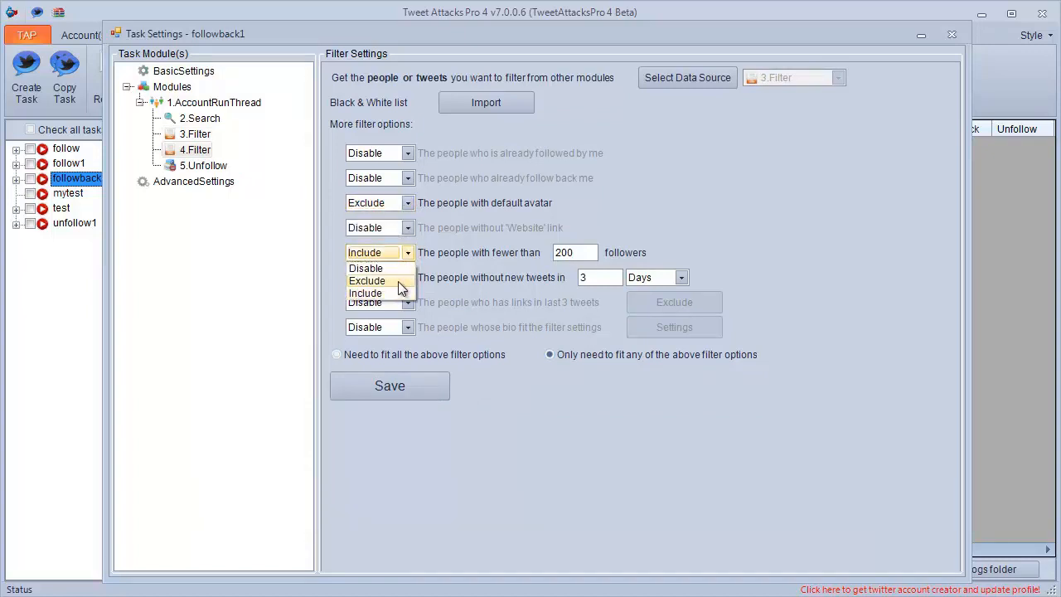
click(398, 283)
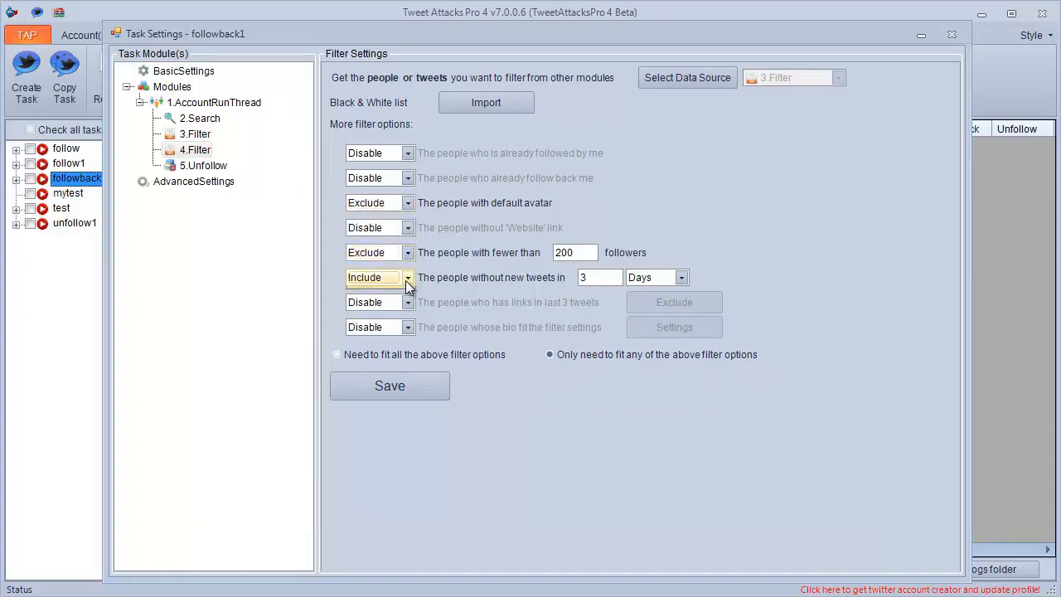
click(407, 278)
click(394, 305)
click(377, 357)
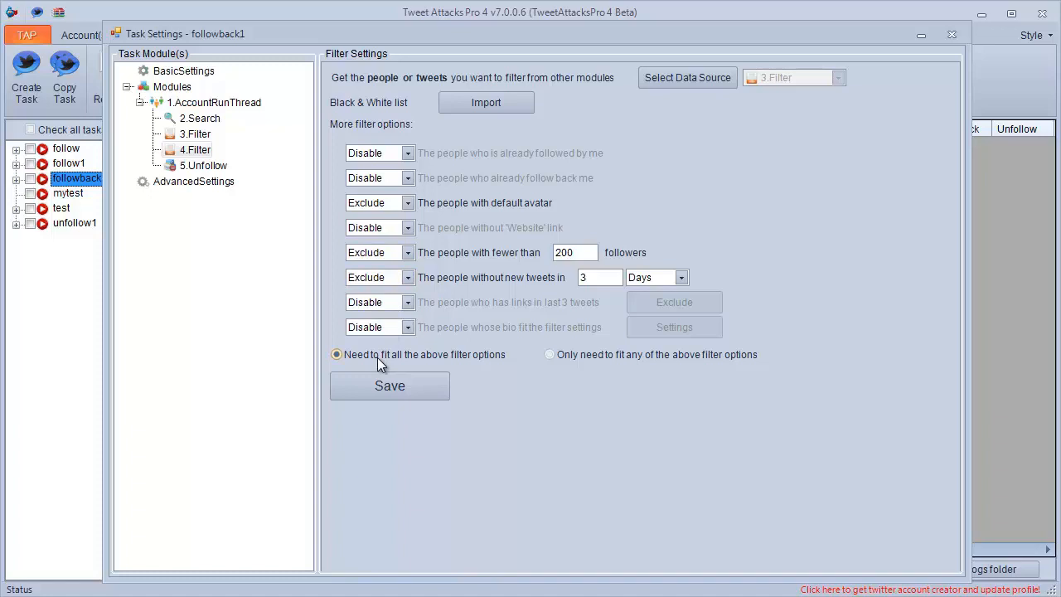
click(371, 382)
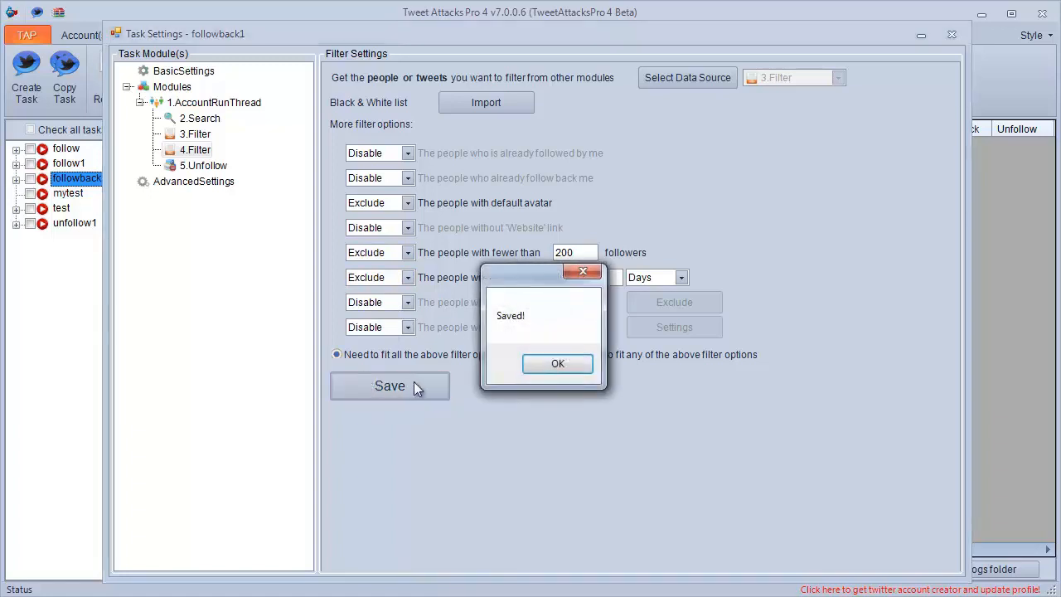
click(538, 368)
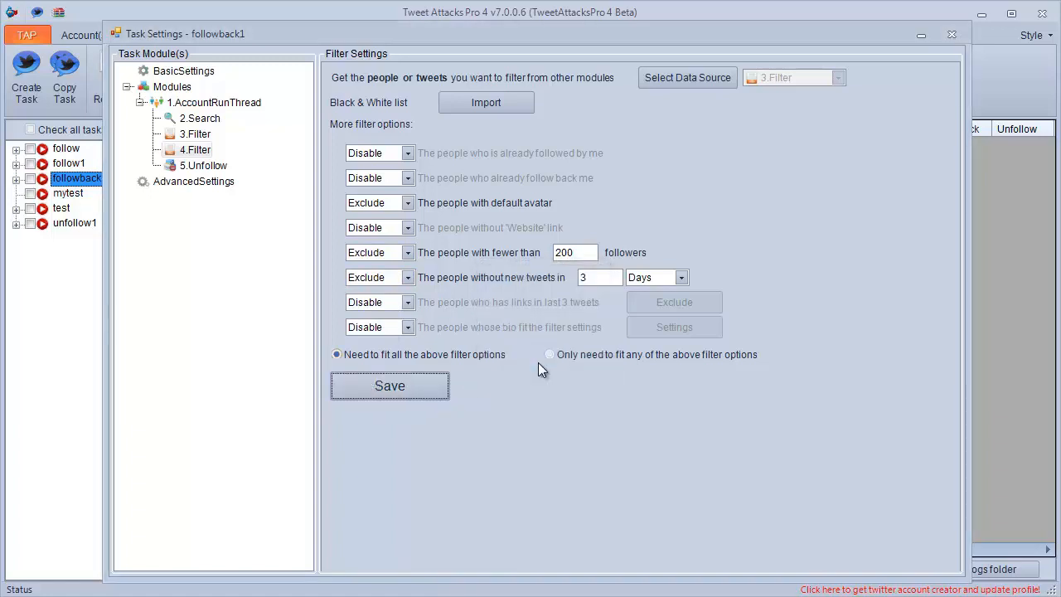
Remove the 5.Unfollow module from the followback1 task and confirm the removal.
click(199, 165)
right_click(191, 166)
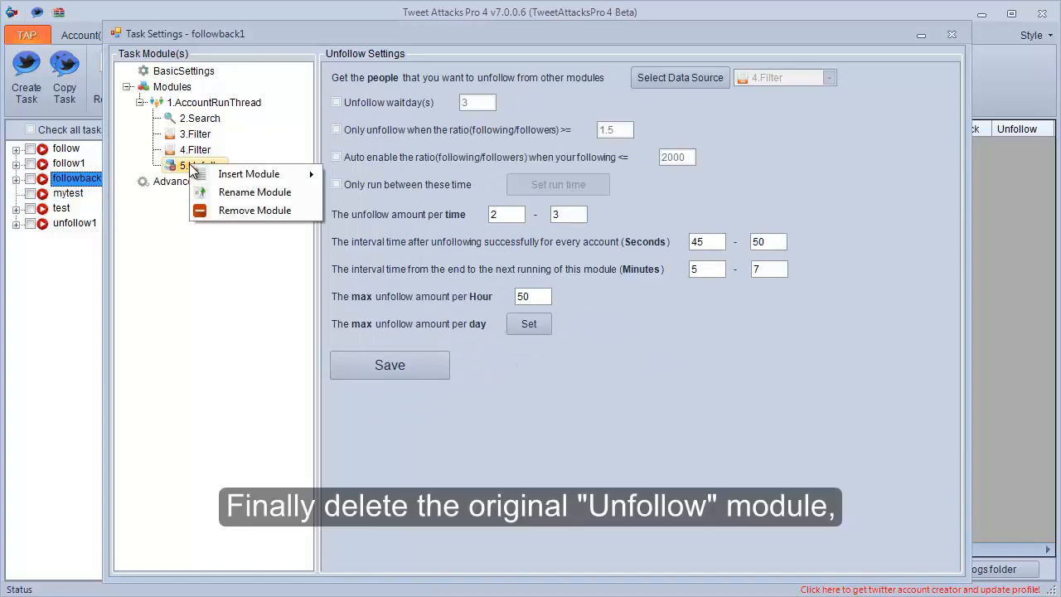
click(232, 210)
click(586, 378)
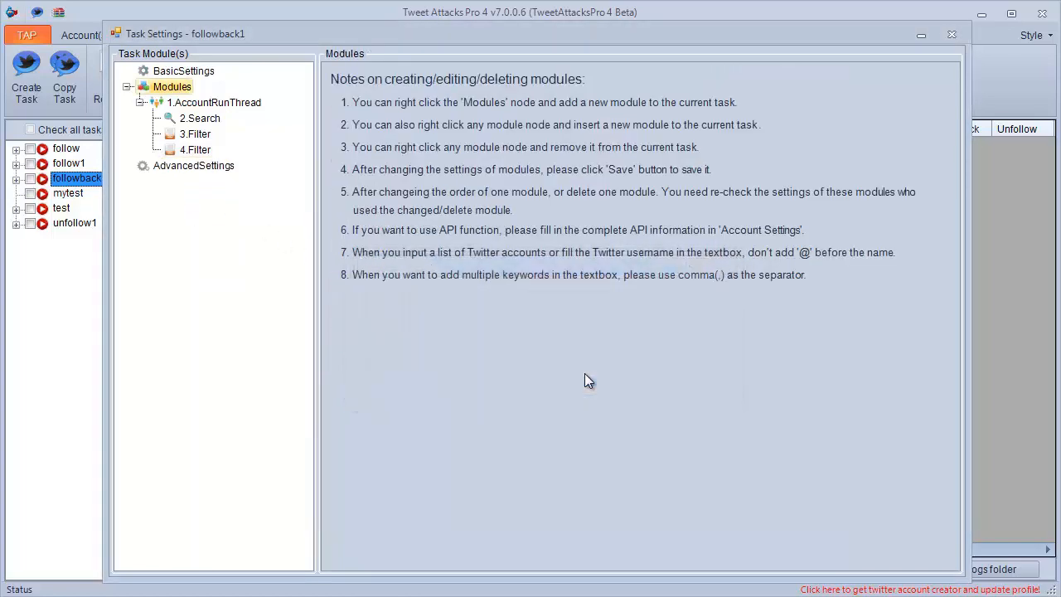
Add a FollowBack module under the 1.AccountRunThread module.
click(204, 102)
right_click(204, 102)
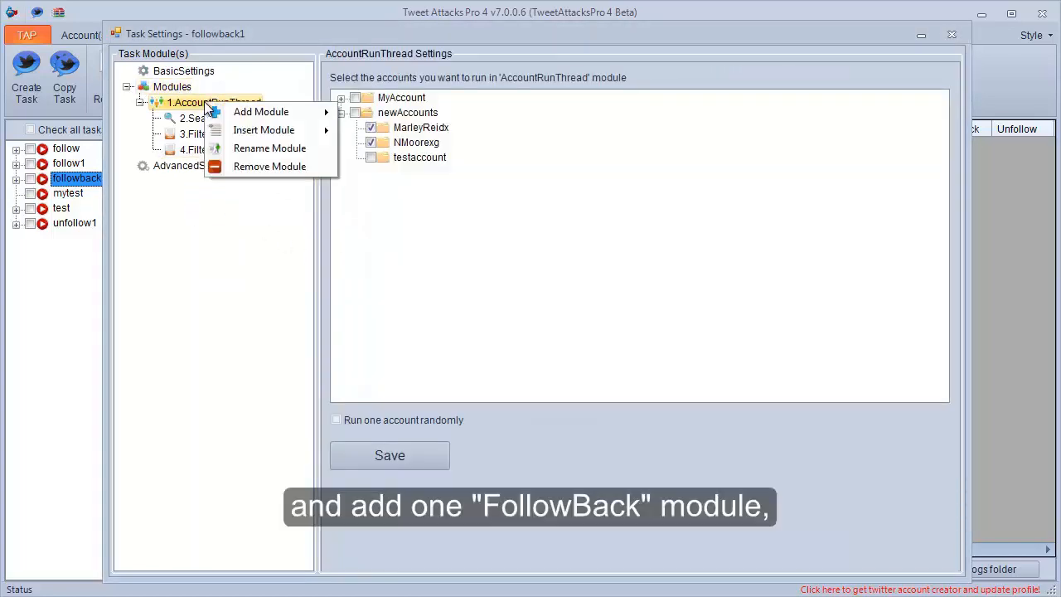
mouse_move(273, 112)
click(388, 205)
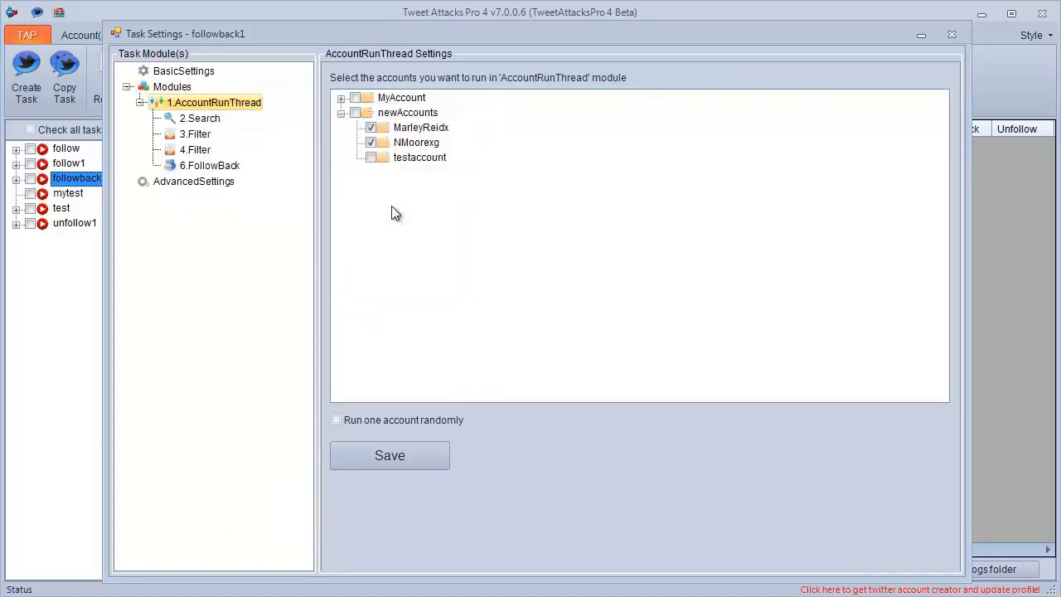
Set the FollowBack module's data source to 4.Filter and save the data source.
click(217, 173)
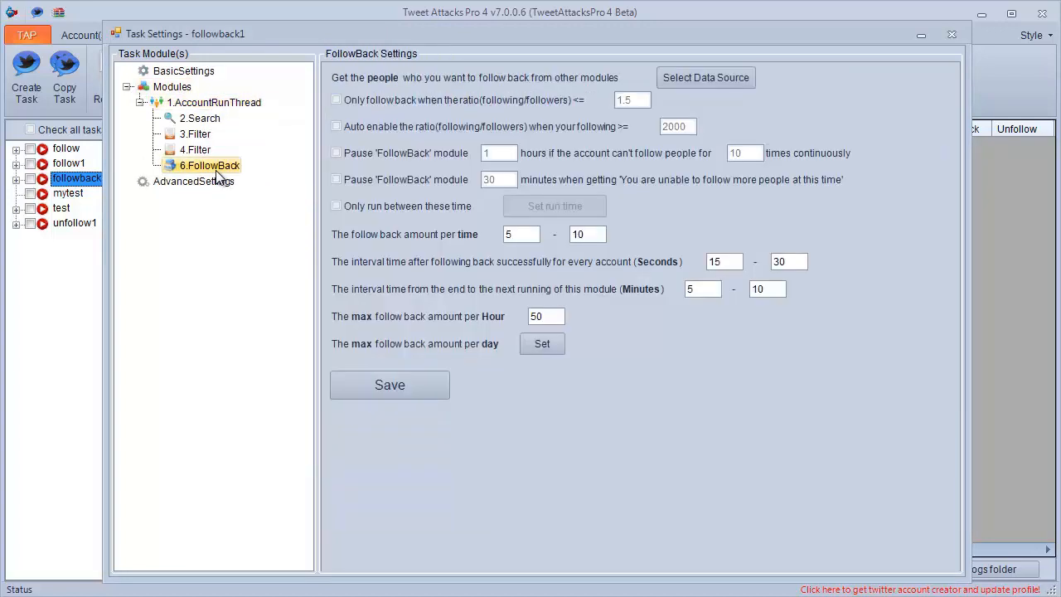
click(685, 81)
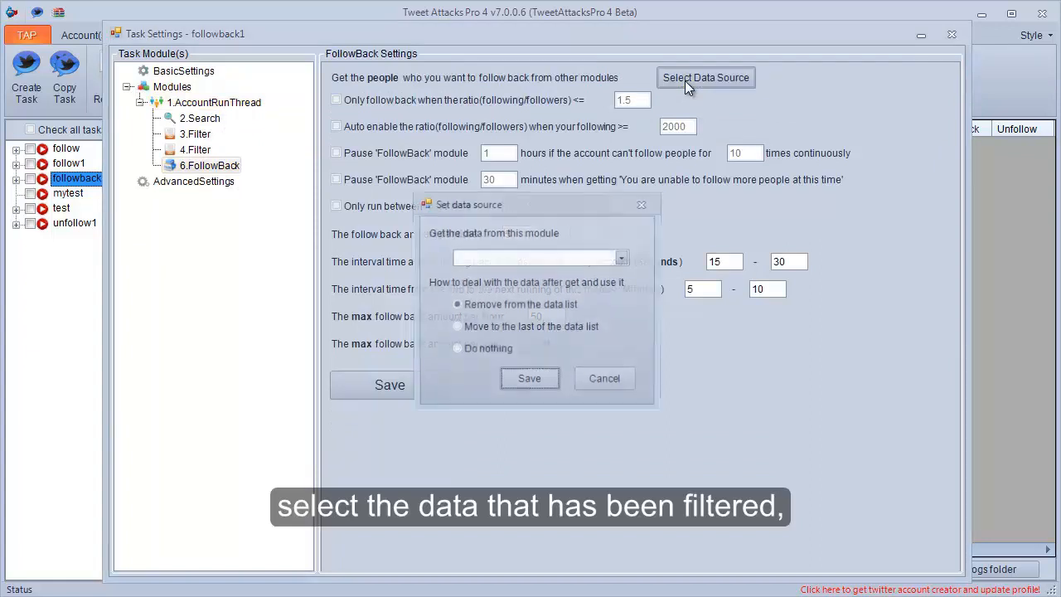
click(624, 258)
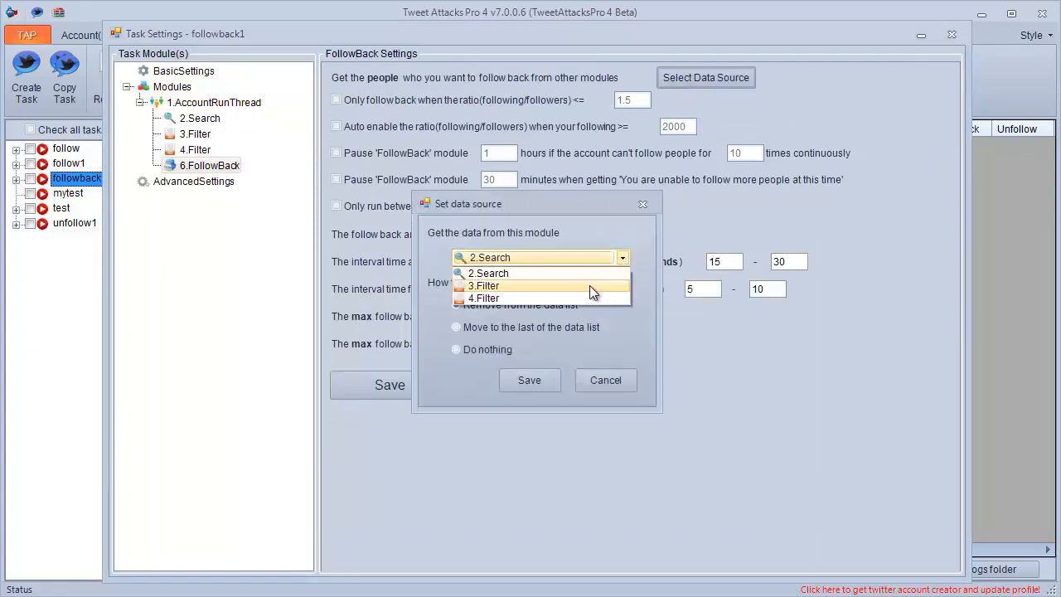
click(581, 293)
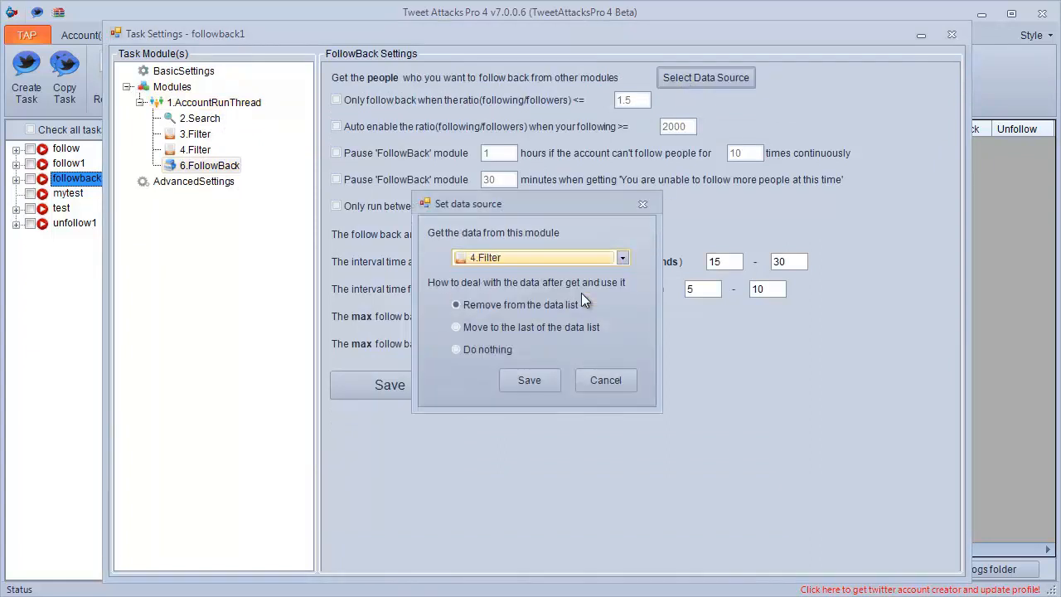
click(543, 378)
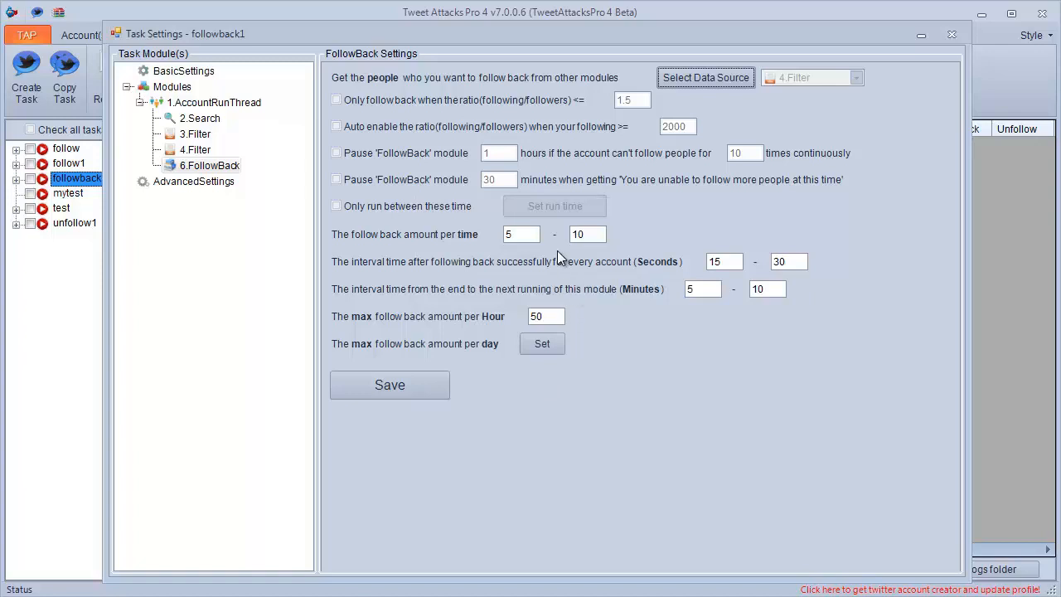
Set the follow back amount to 3-5, the minimum success interval to 25 seconds and the minimum run interval to 8 minutes, then save.
double_click(508, 235)
text(3)
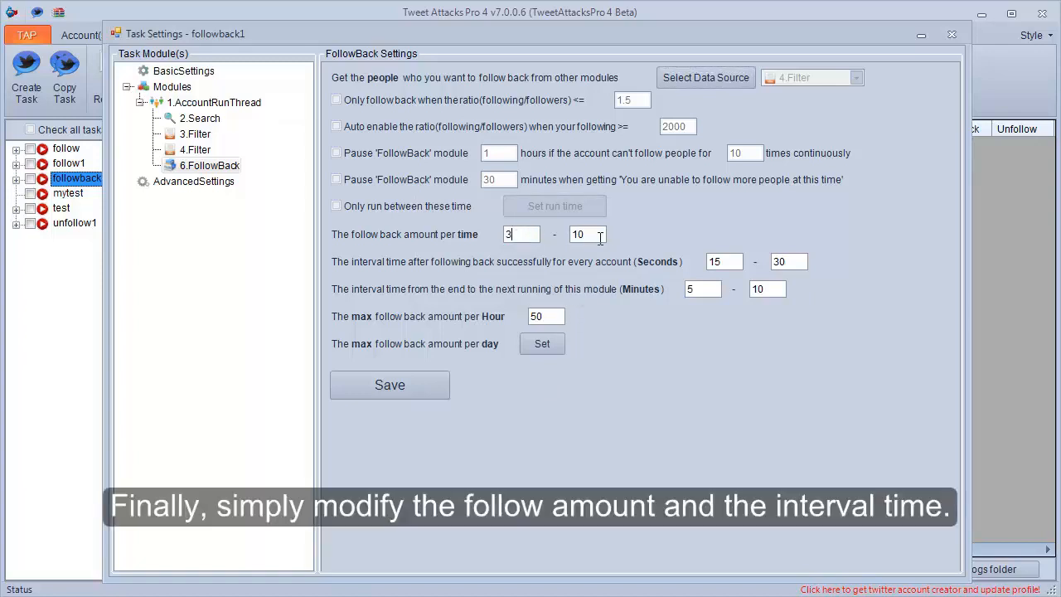
double_click(573, 235)
text(5)
drag(718, 263, 711, 262)
text(2)
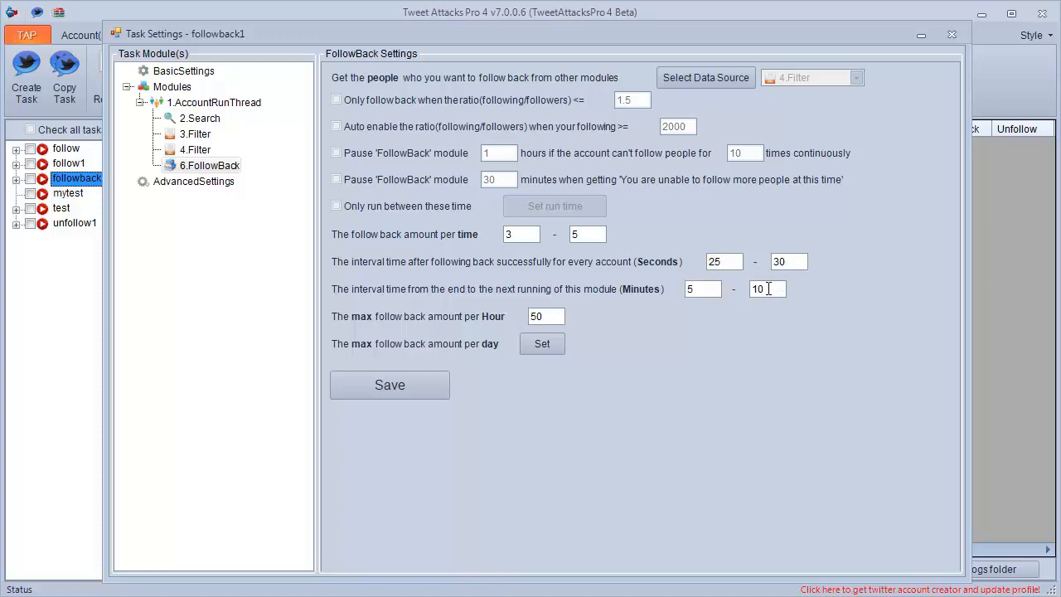
drag(700, 289, 680, 292)
click(393, 383)
click(567, 369)
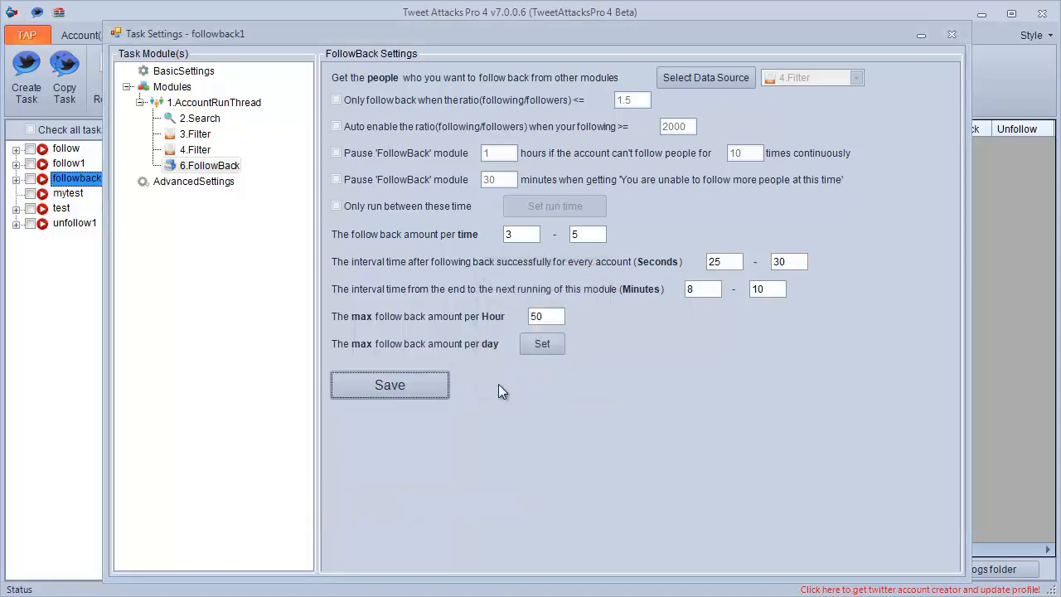
Close the followback1 task settings and create a new task named tweet1.
click(945, 39)
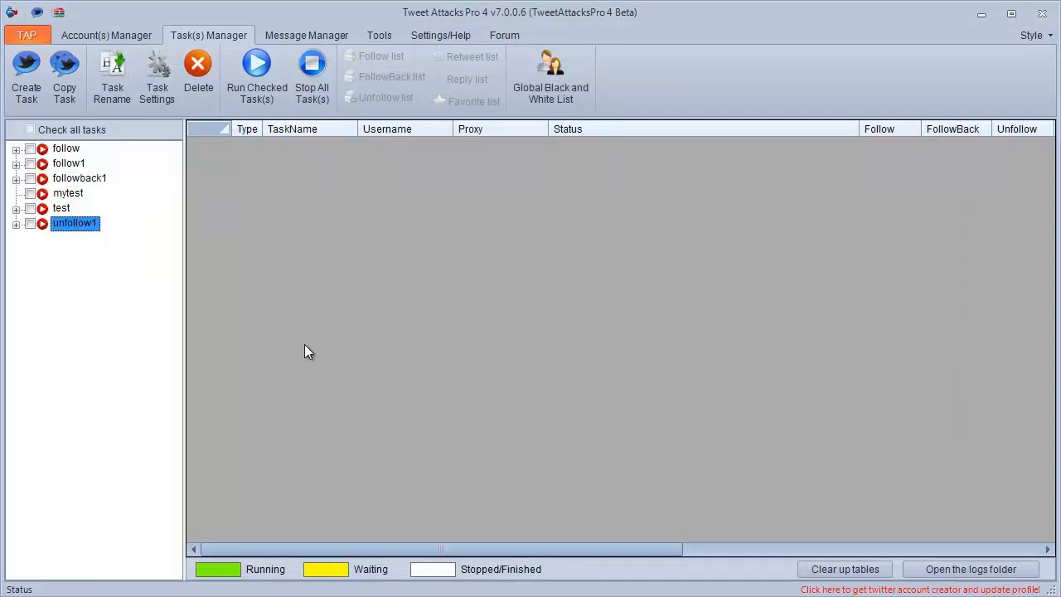
click(45, 105)
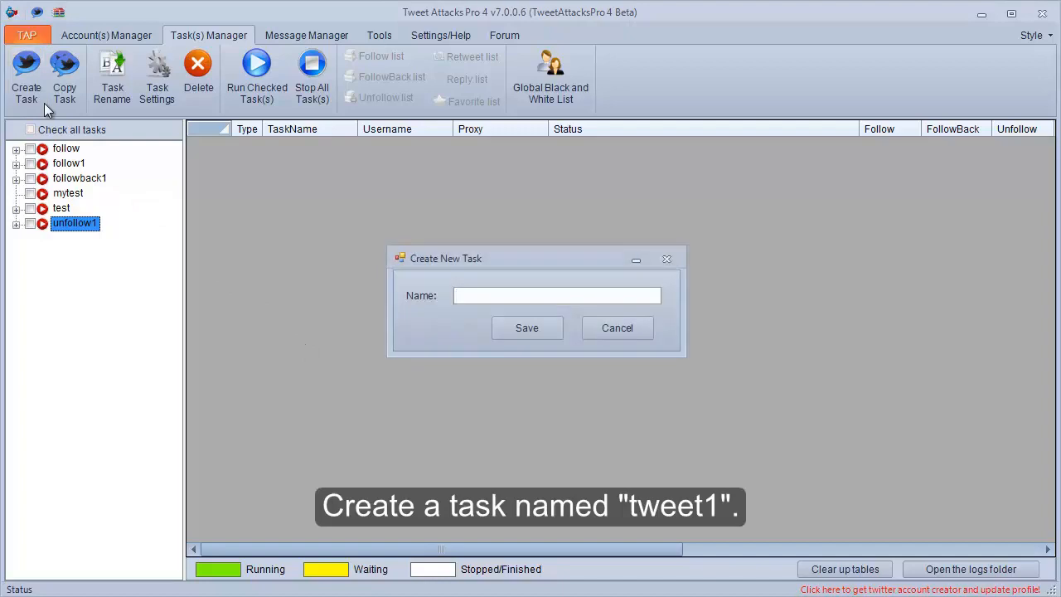
text(tweet1)
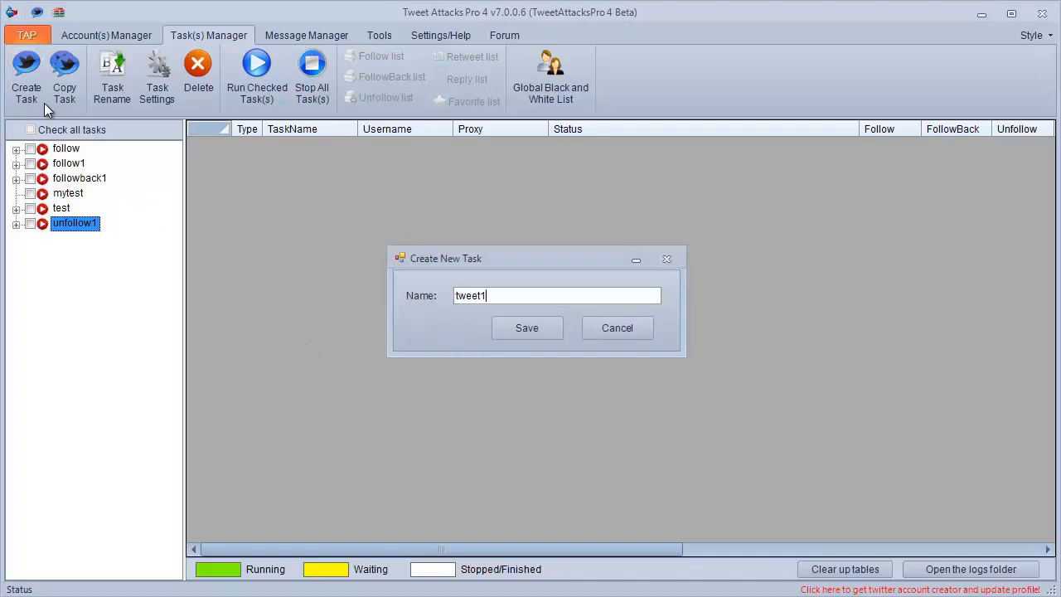
click(505, 333)
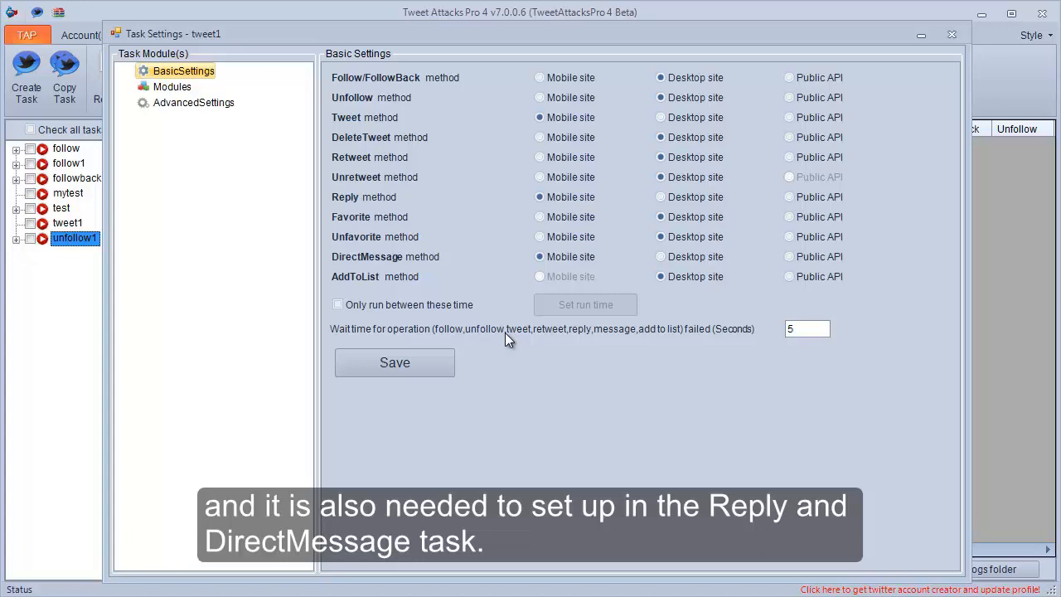
Add a GetContent module to the tweet1 task and open its settings.
click(174, 88)
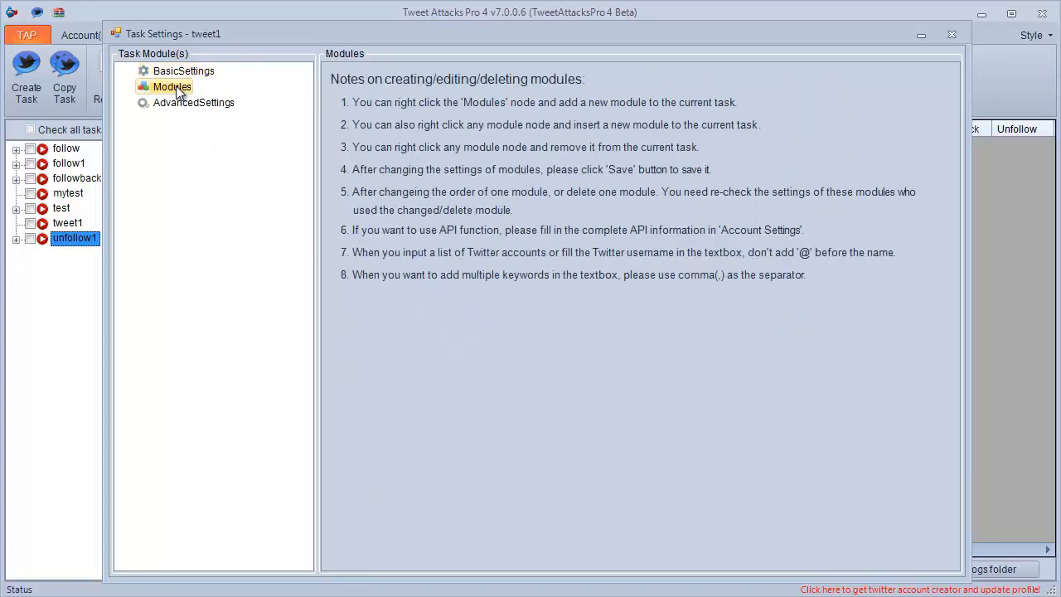
right_click(176, 89)
mouse_move(265, 103)
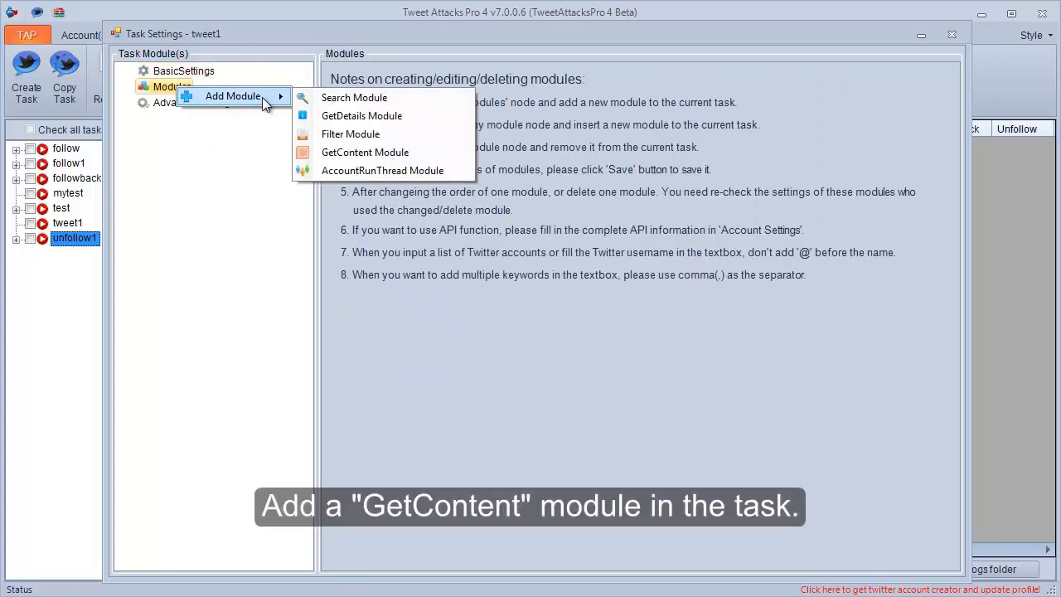
click(316, 152)
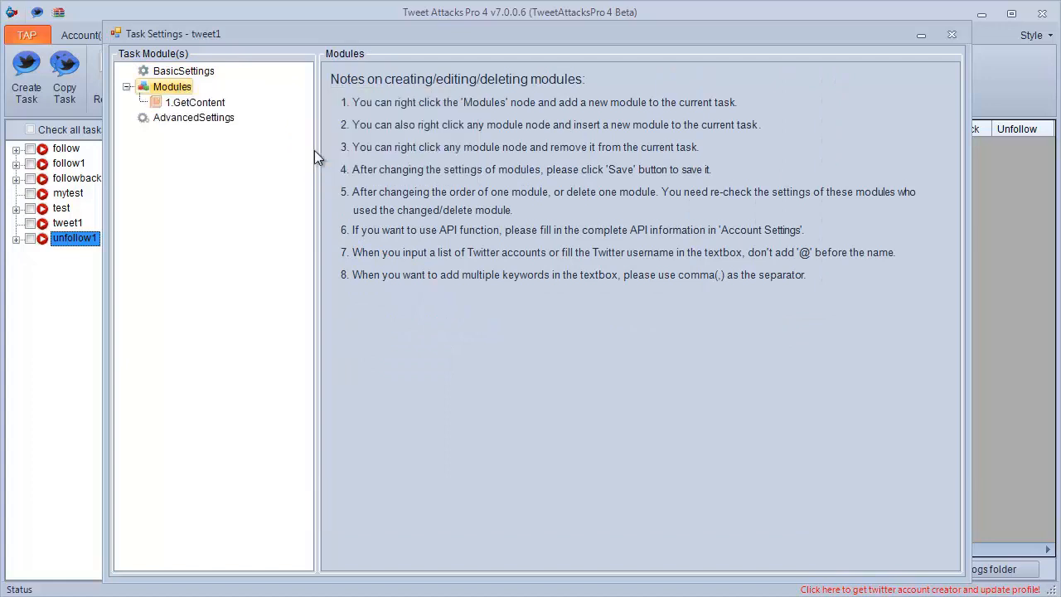
click(199, 105)
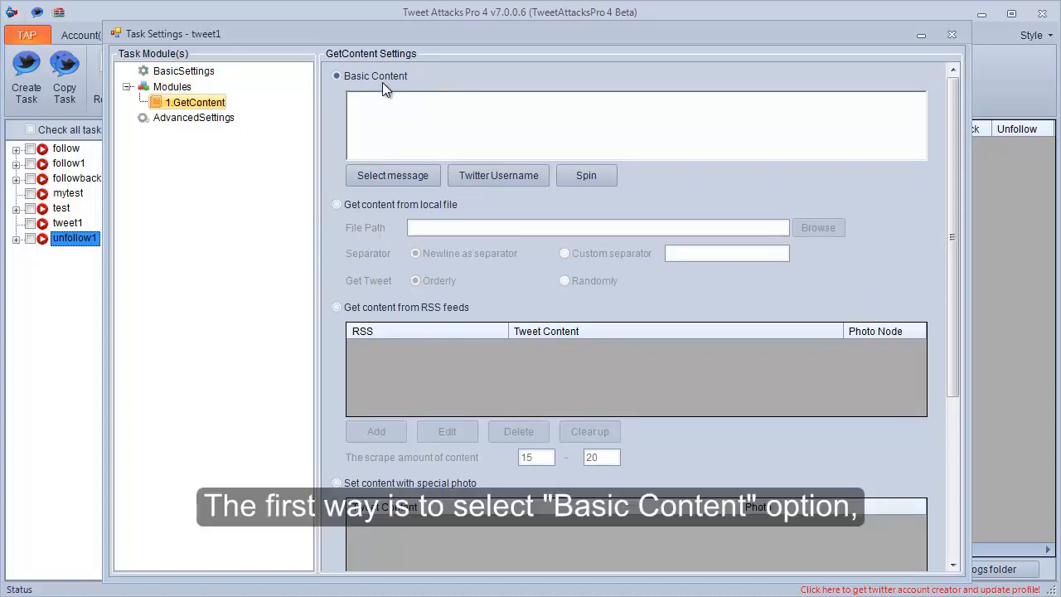
Enter "The first wealth is health." as the basic content of the GetContent module.
click(365, 118)
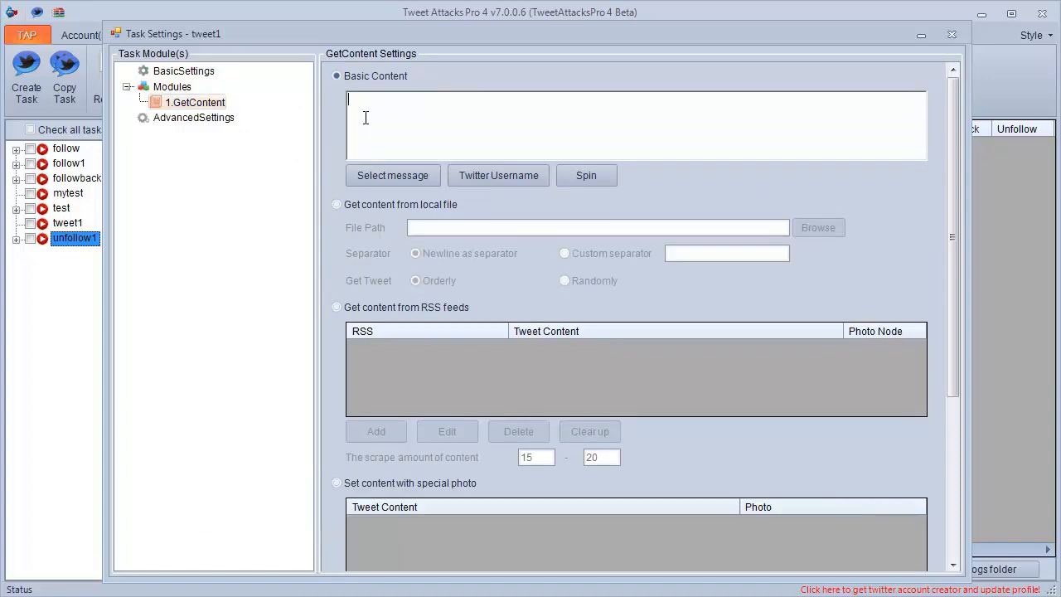
text(The firs)
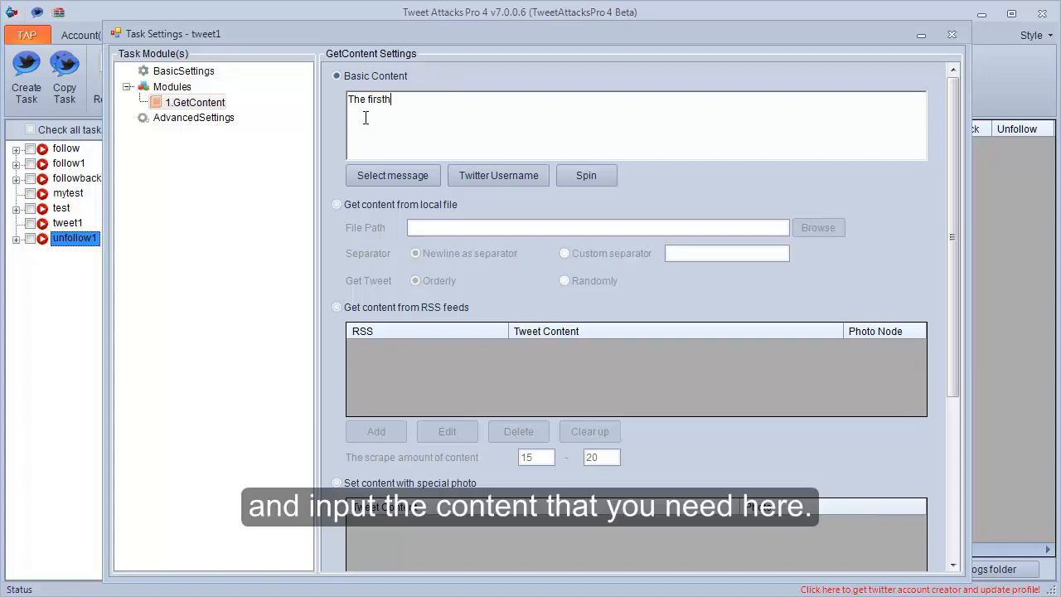
text(t )
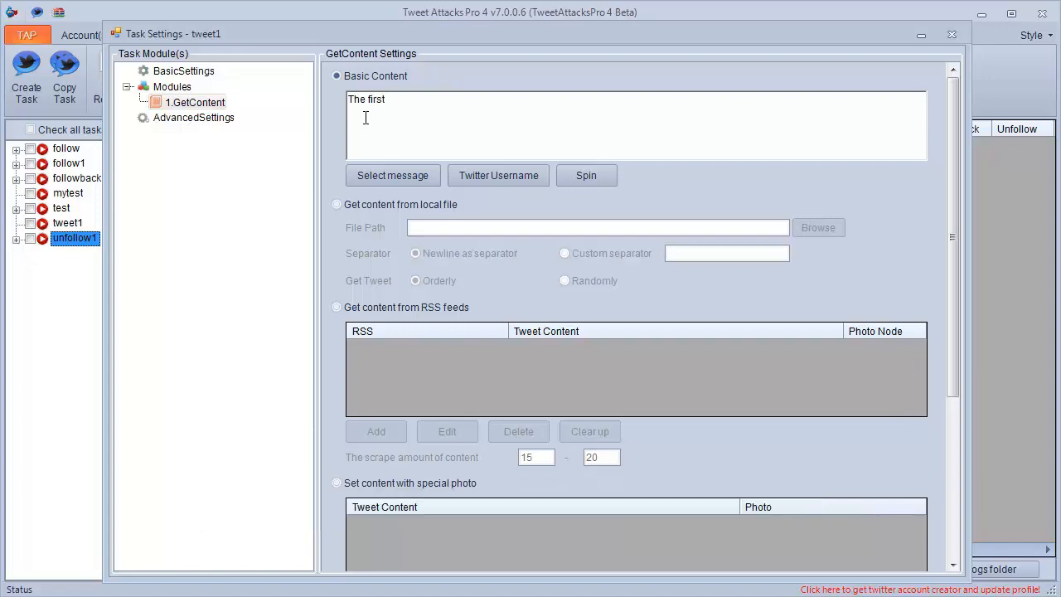
text(wealth is health.)
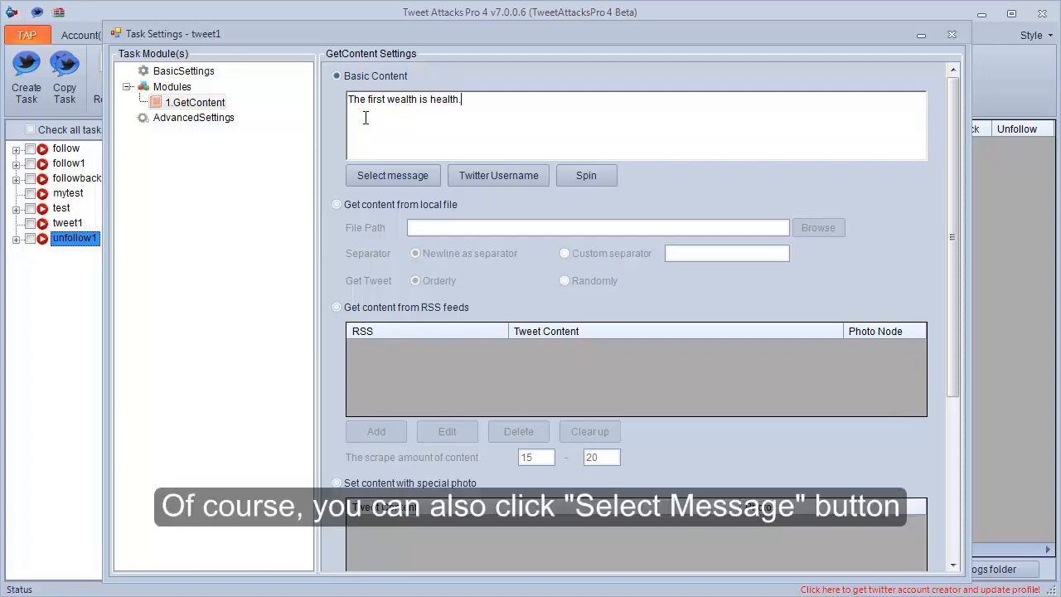
Insert the saved message message1 from MyMessage after the basic content text and highlight part of its tag.
click(376, 171)
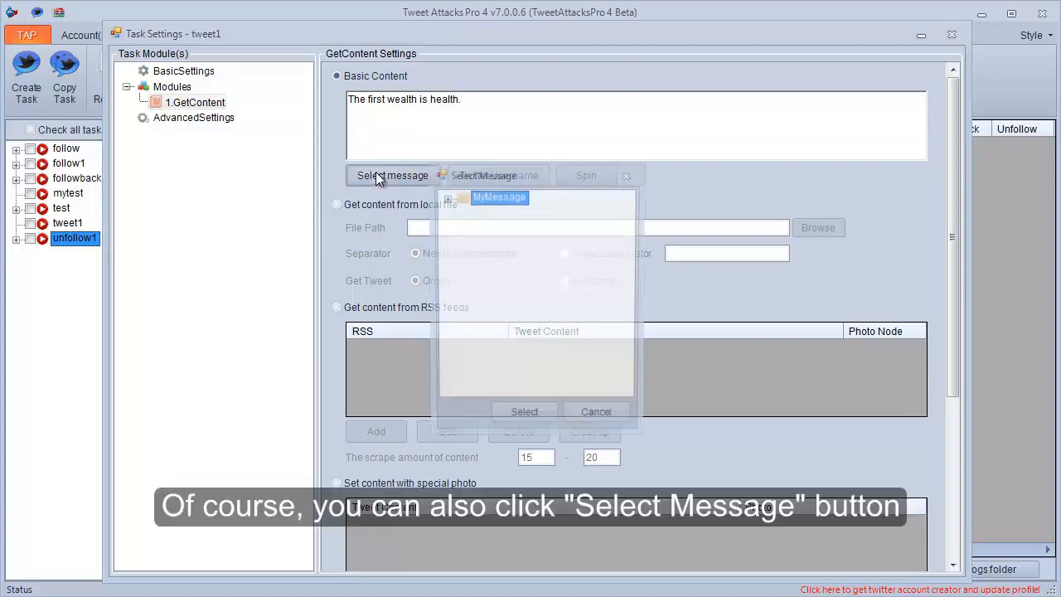
click(445, 199)
click(501, 212)
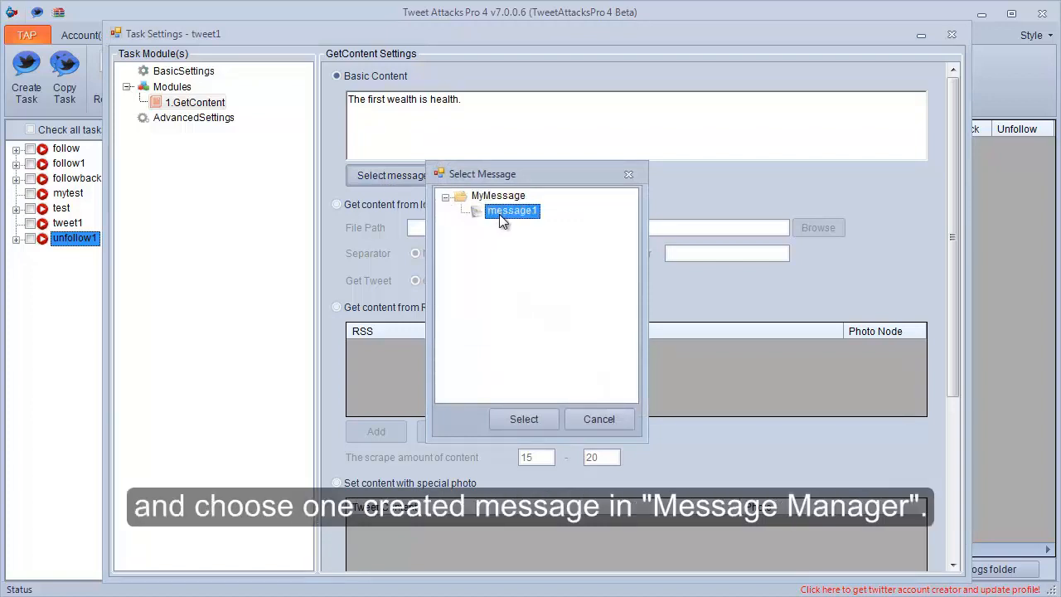
click(524, 419)
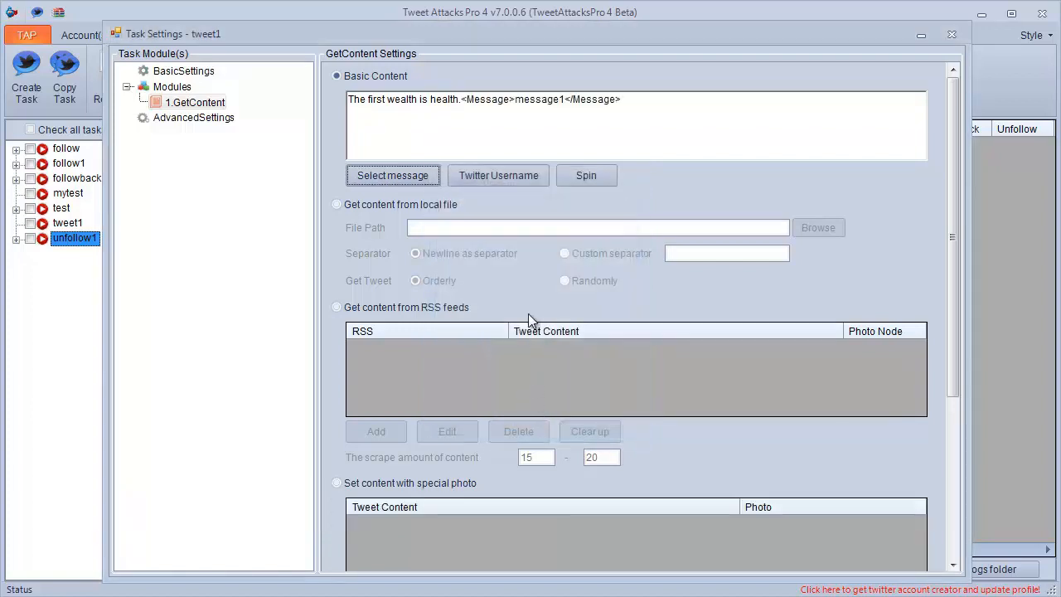
click(549, 103)
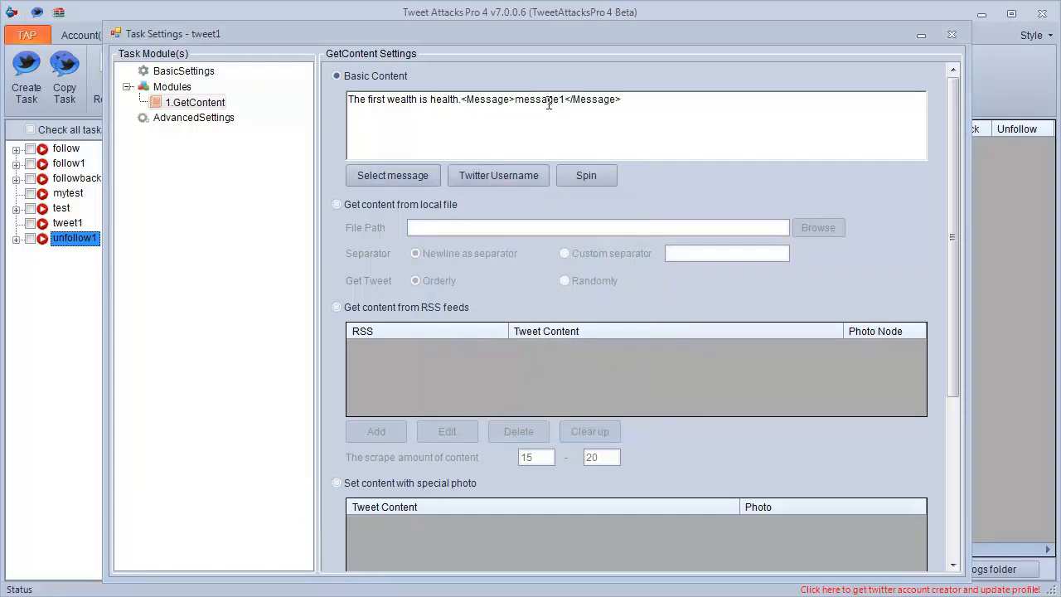
drag(572, 99, 517, 96)
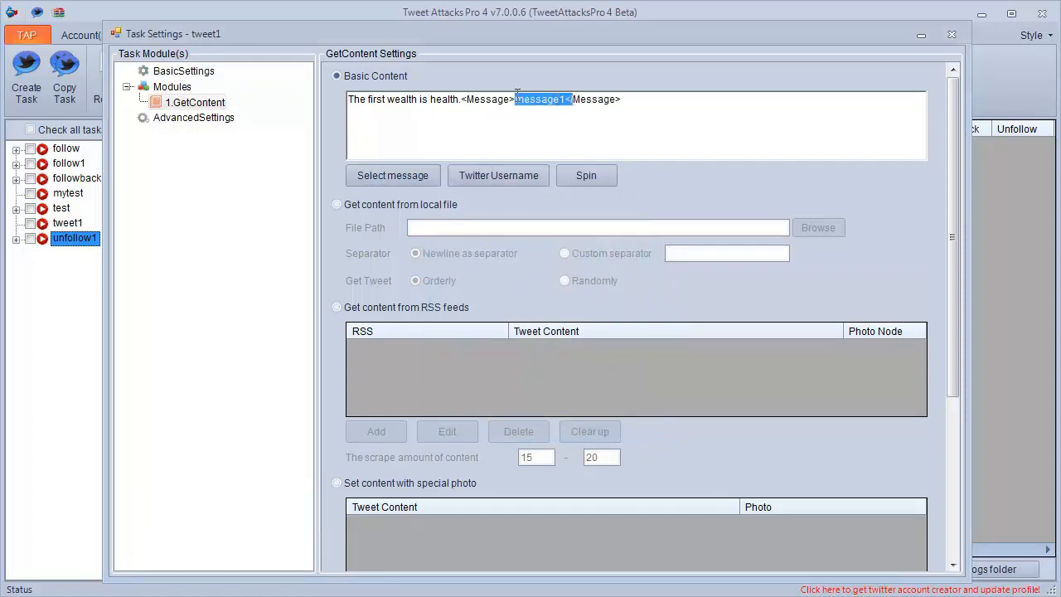
Insert the Twitter username placeholder before "wealth" in the basic content.
click(463, 101)
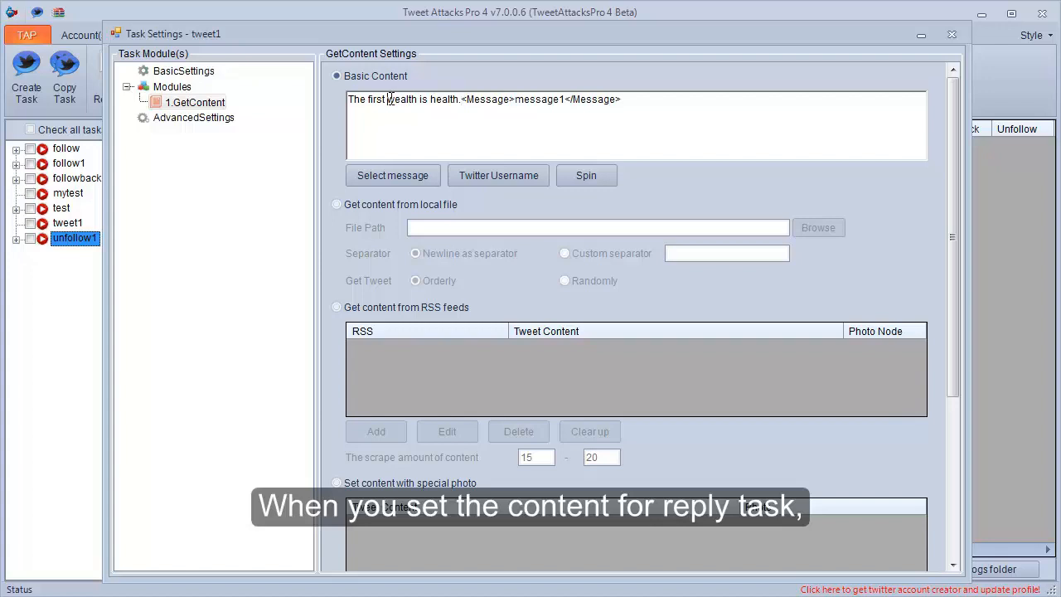
click(497, 175)
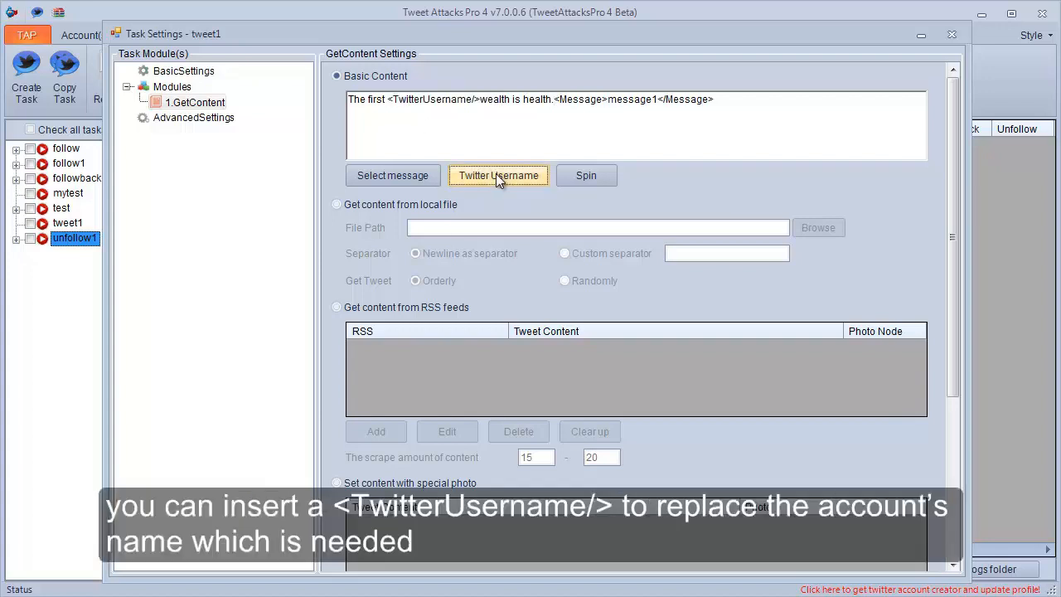
drag(481, 101, 407, 105)
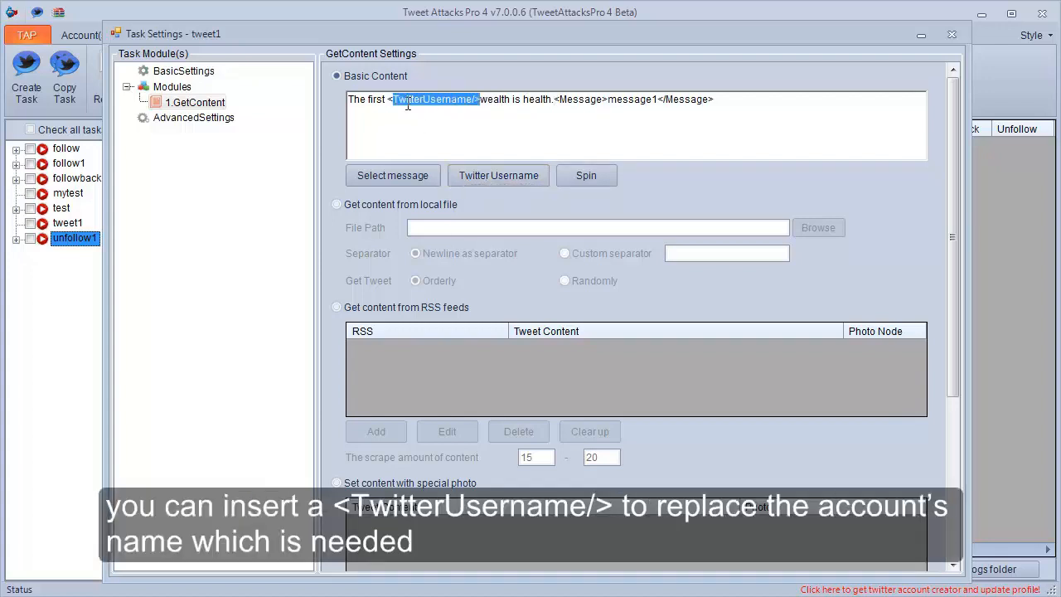
click(491, 124)
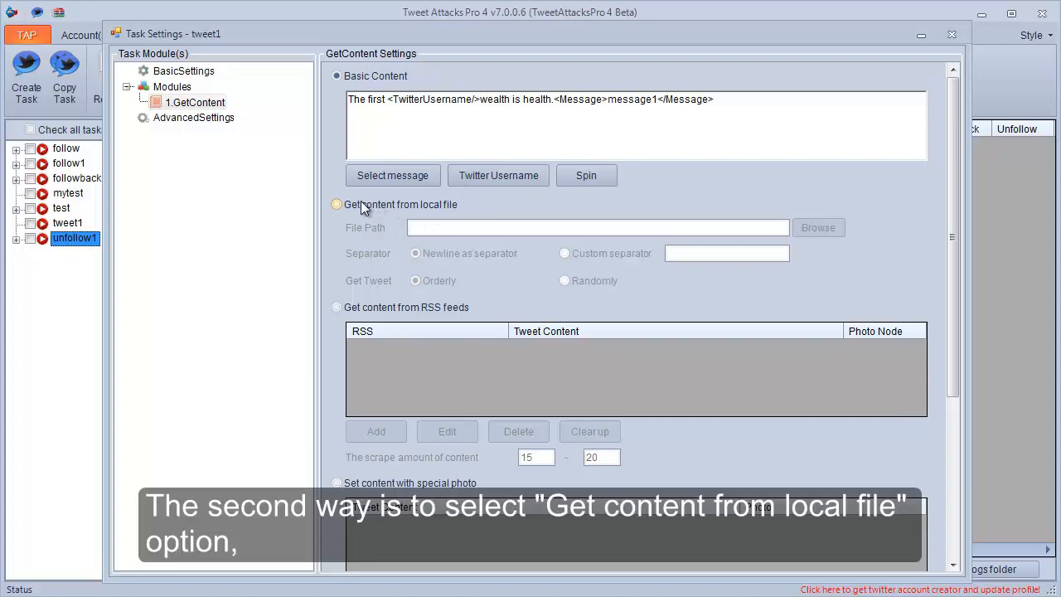
Set the content source to a local file and review the tweet lines of TweetContent.txt in Notepad++.
click(357, 204)
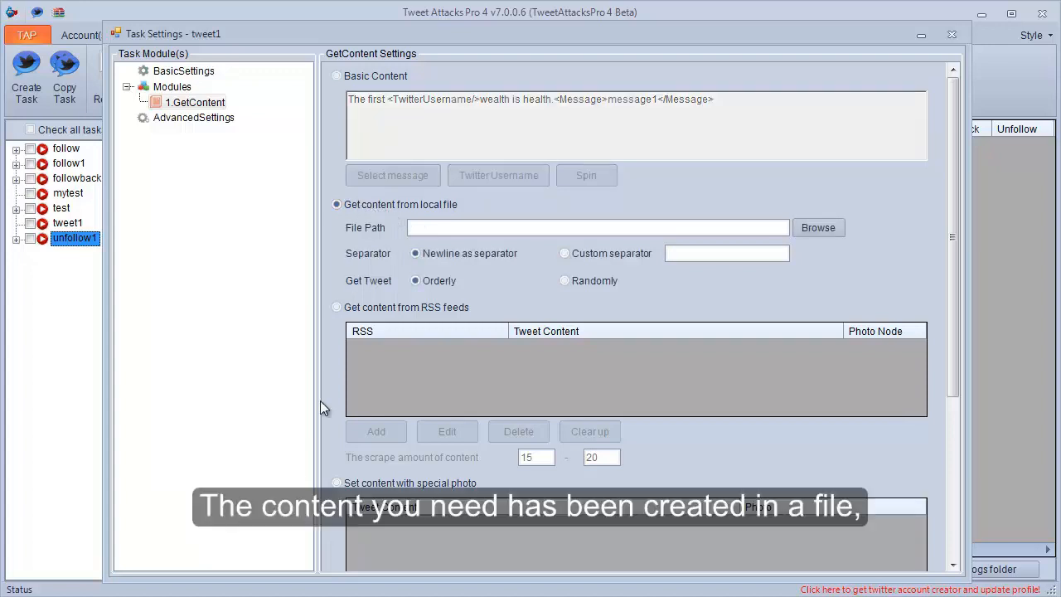
click(124, 590)
click(478, 277)
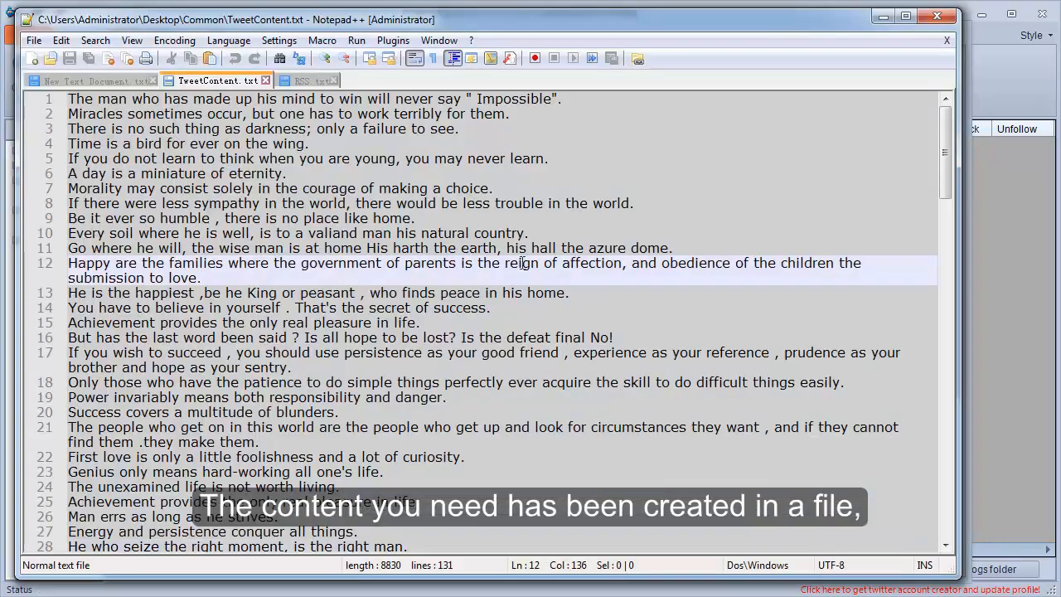
scroll(591, 247, down, 3)
scroll(590, 248, down, 4)
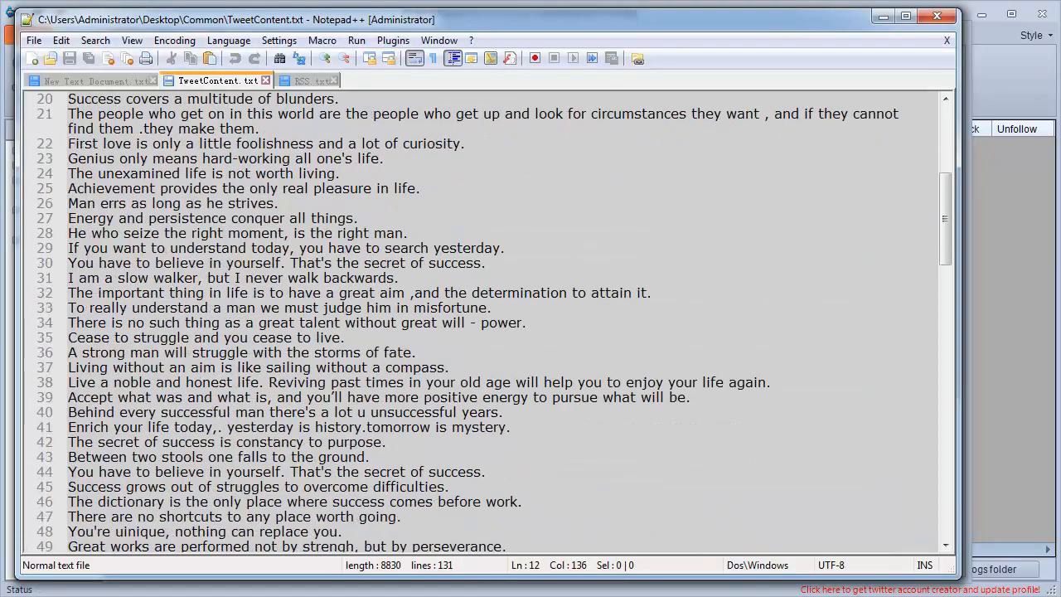
click(124, 593)
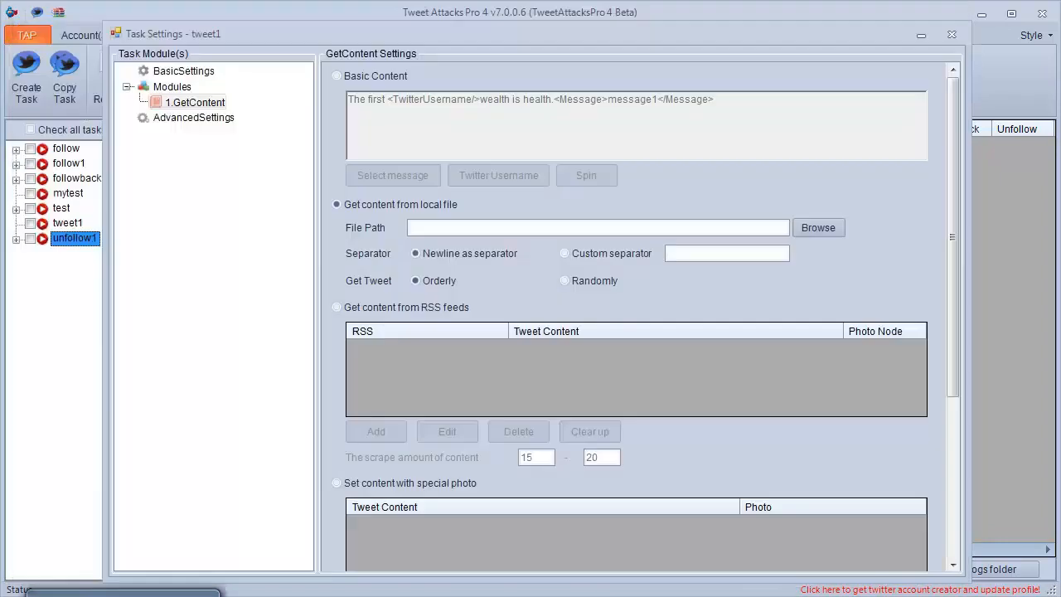
Load TweetContent.txt from the Common folder on the desktop as the content file and set tweets to be picked randomly.
click(812, 228)
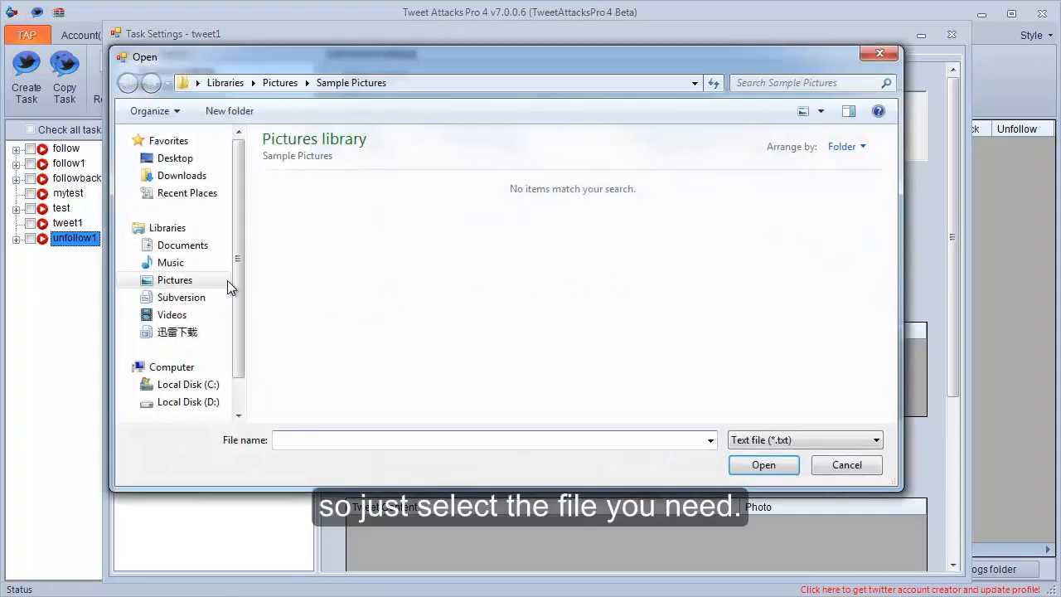
click(177, 159)
double_click(511, 282)
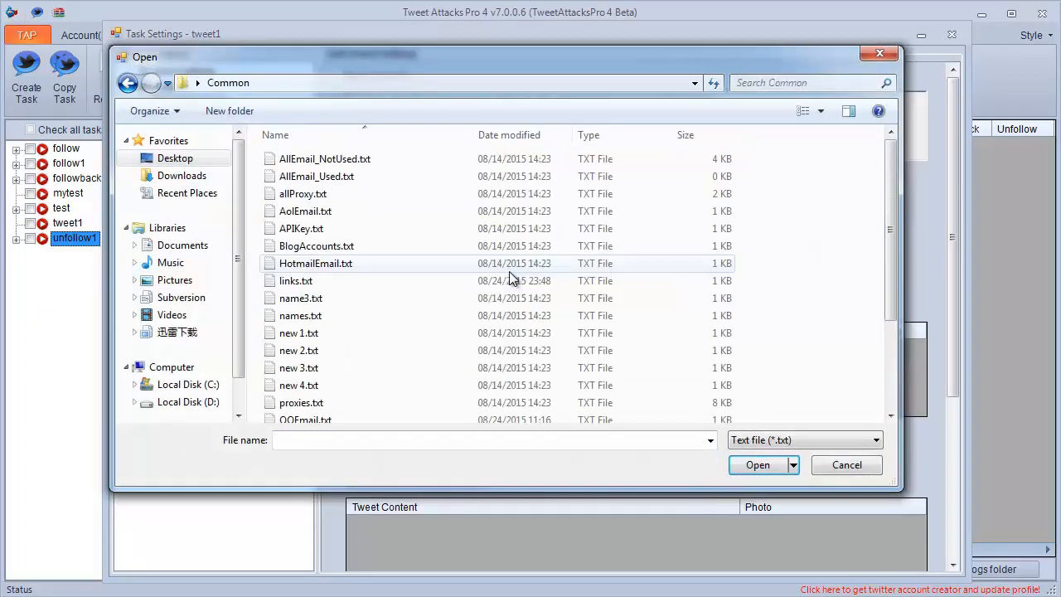
click(407, 368)
scroll(409, 365, down, 3)
double_click(347, 369)
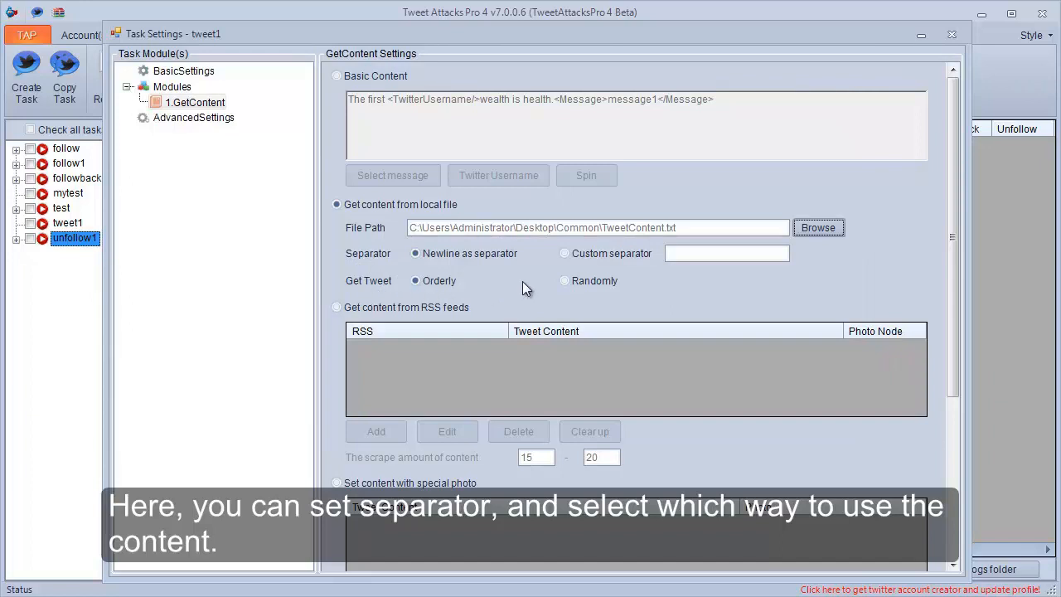
click(565, 280)
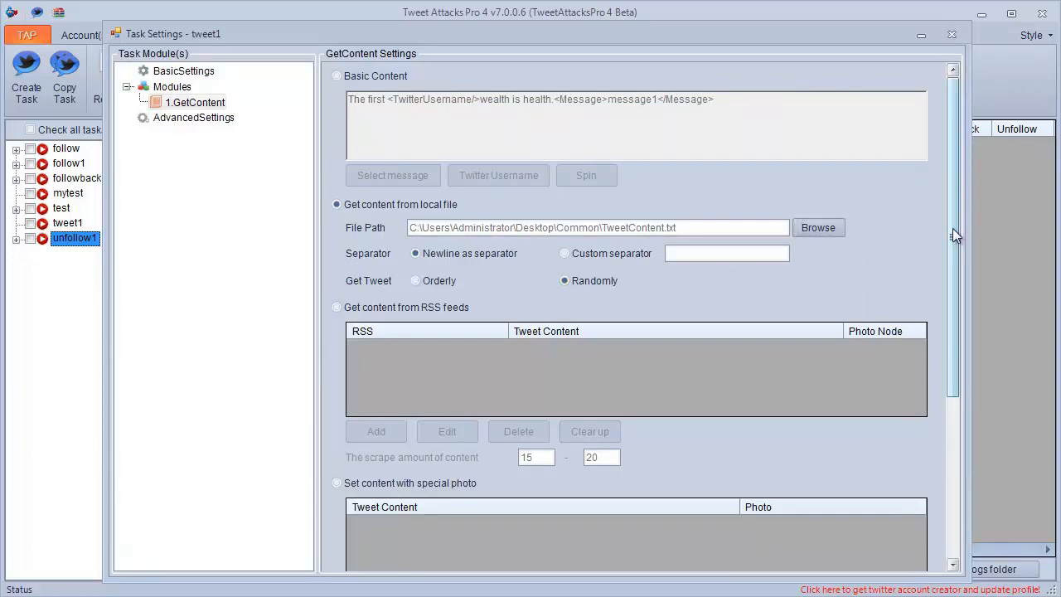
Change the content source to RSS feeds and open a new RSS feed entry.
drag(954, 241, 930, 375)
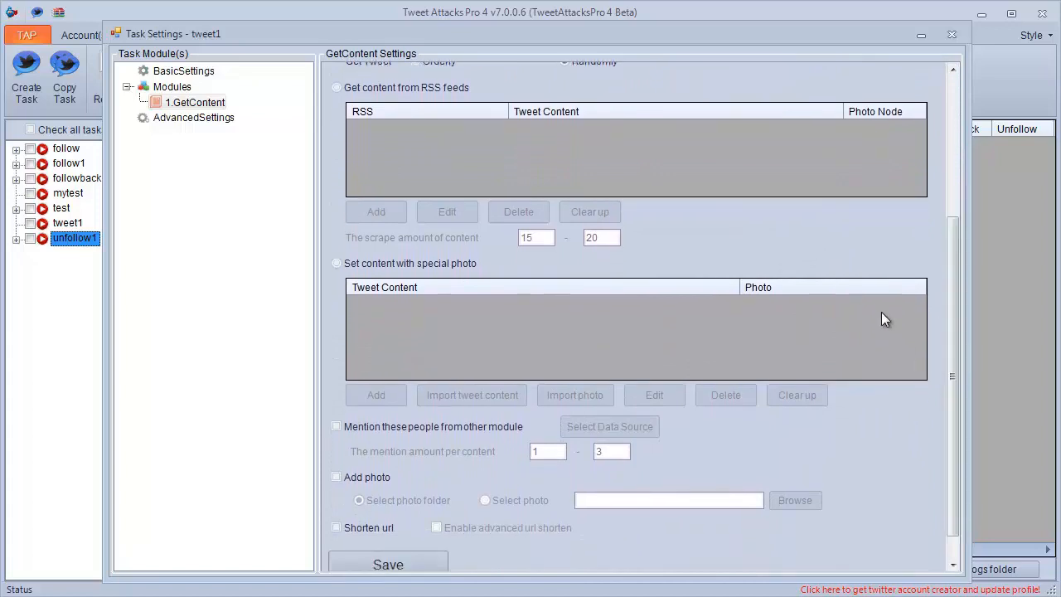
click(381, 91)
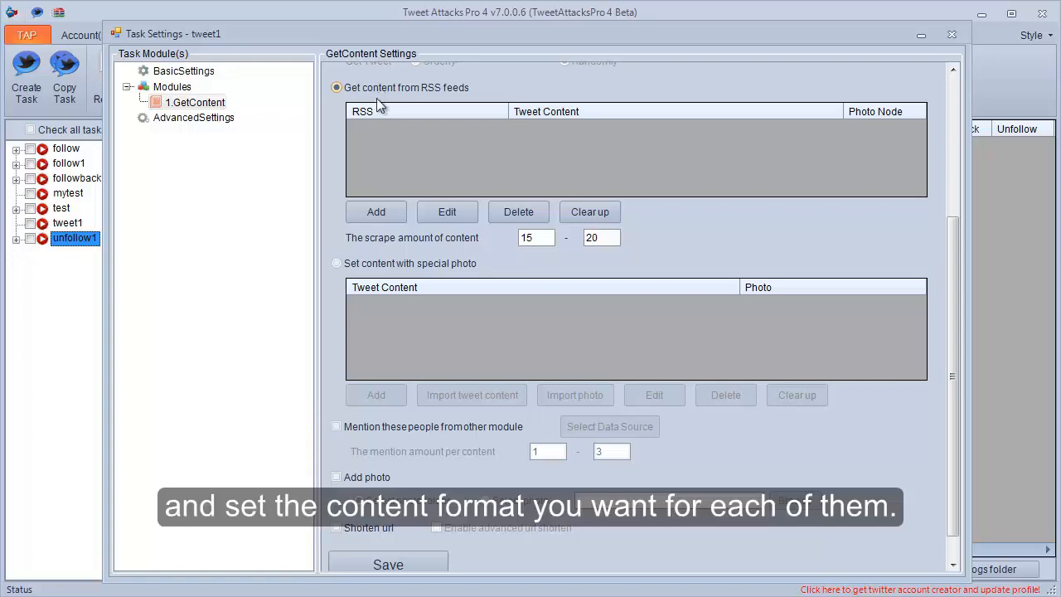
click(370, 210)
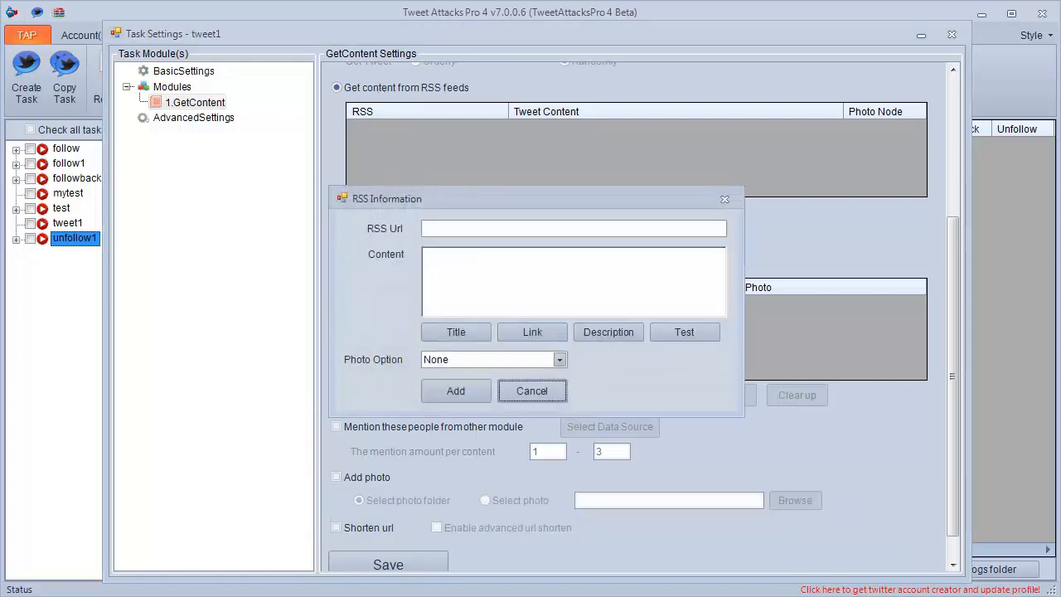
click(197, 595)
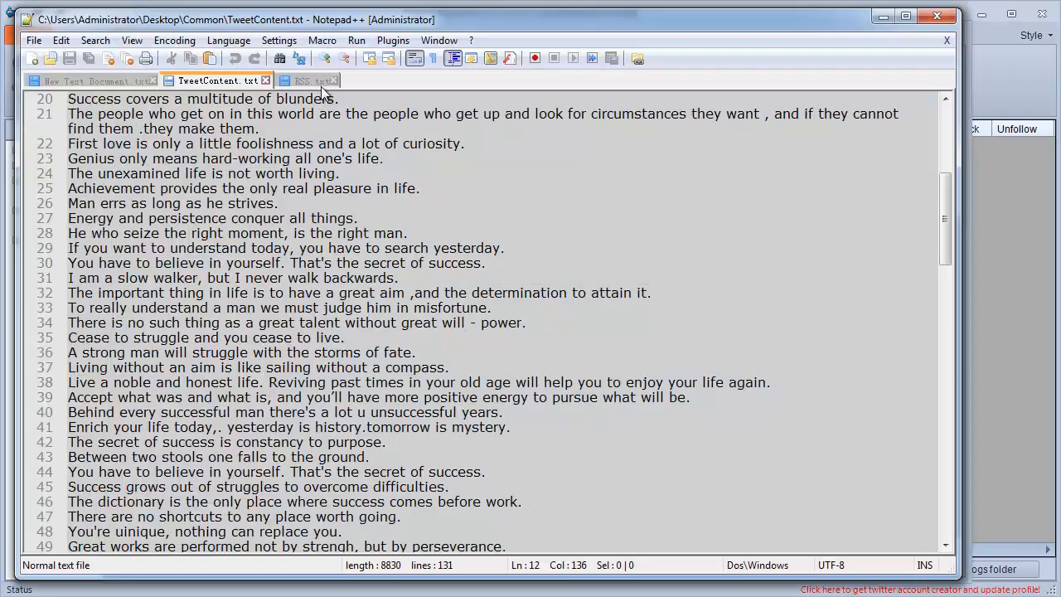
click(321, 85)
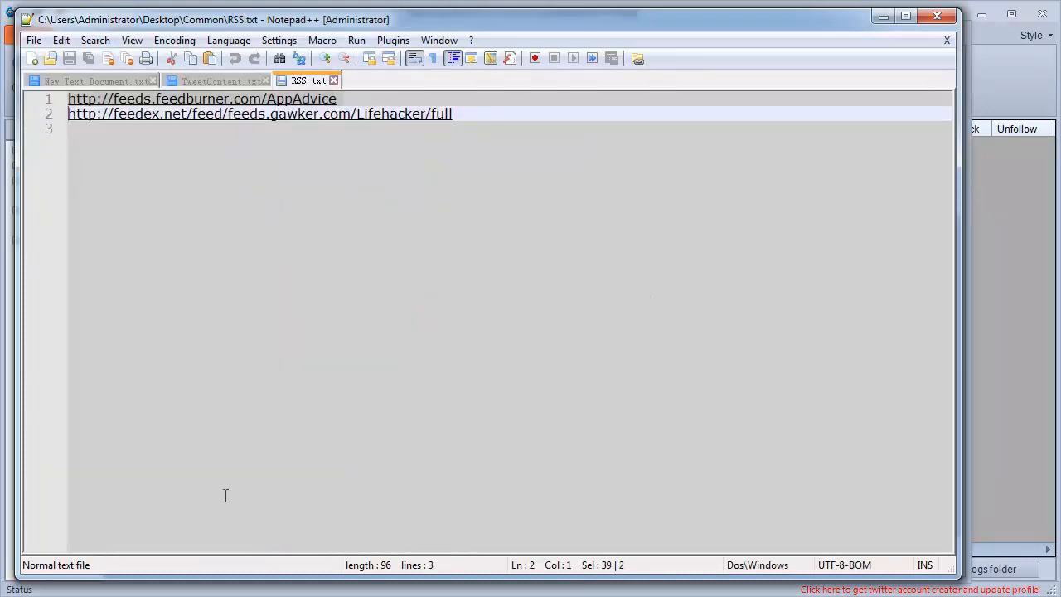
click(196, 595)
click(492, 228)
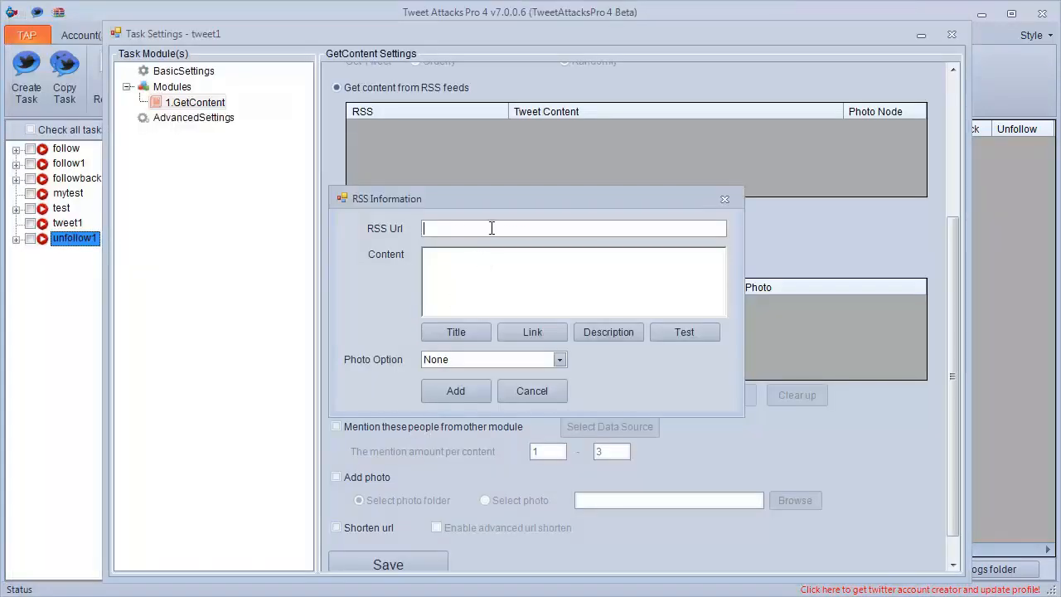
text(http://feeds.feedburner.com/AppAdvice)
Set the feed's content format to "Look here: " followed by the RSS title and RSS link placeholders.
click(480, 273)
text(Look here)
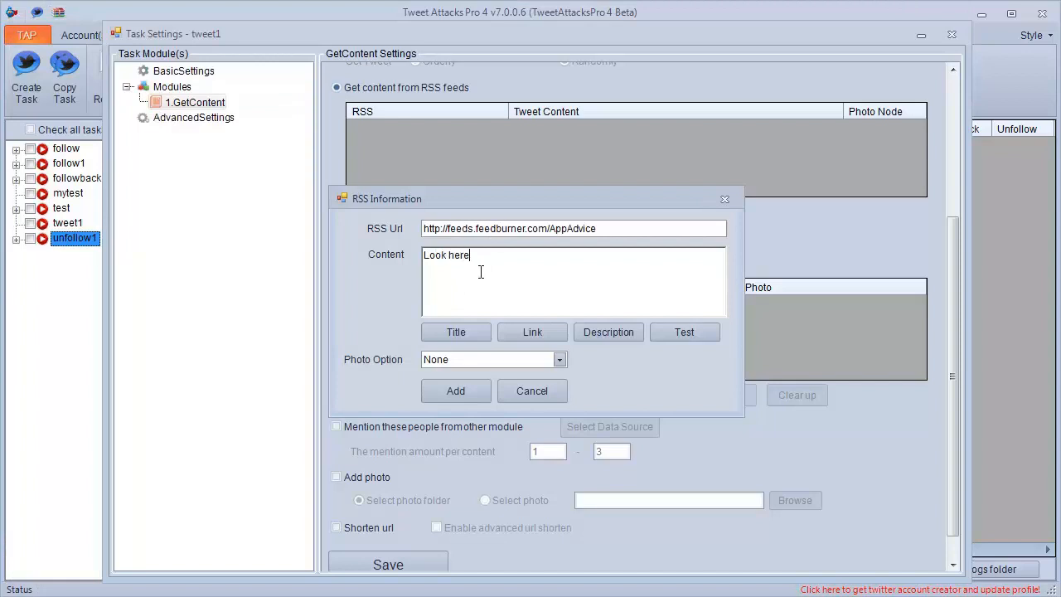
text(:)
click(466, 331)
click(534, 333)
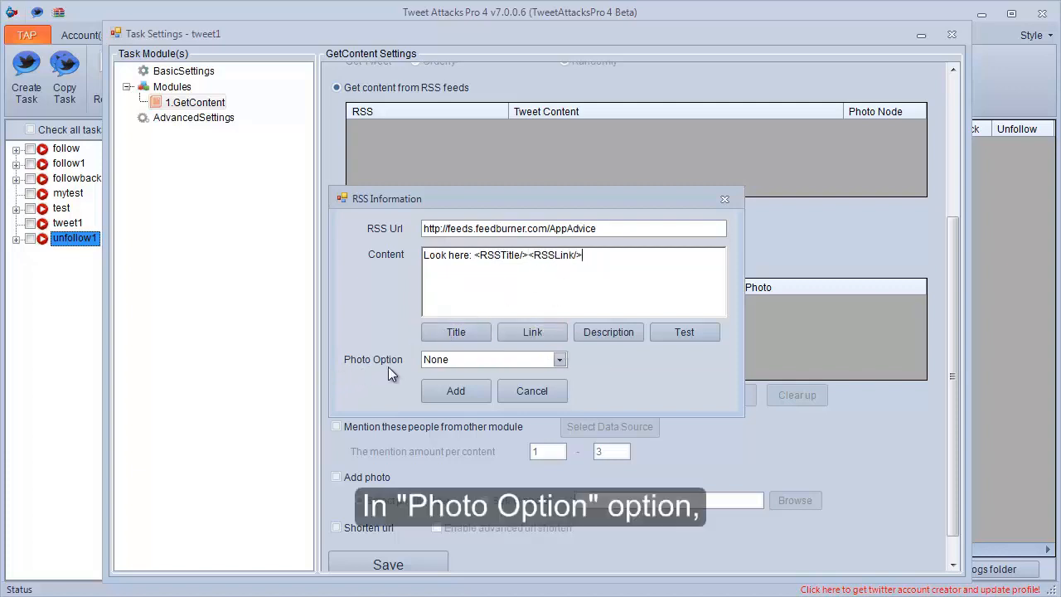
Set the feed's photo option to Get Photo From RSS Node with the node name image.
click(559, 360)
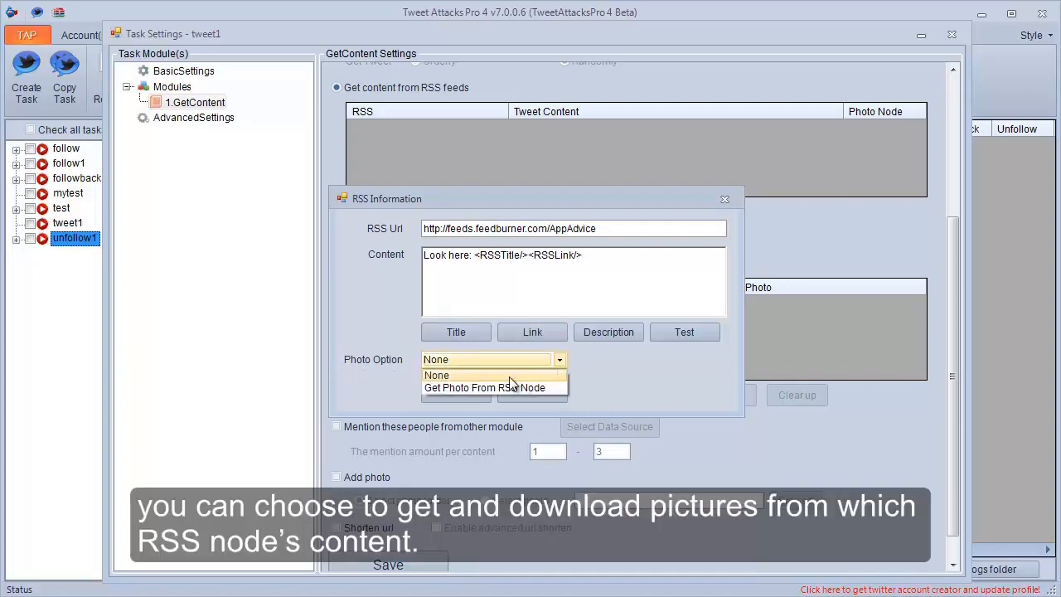
click(453, 386)
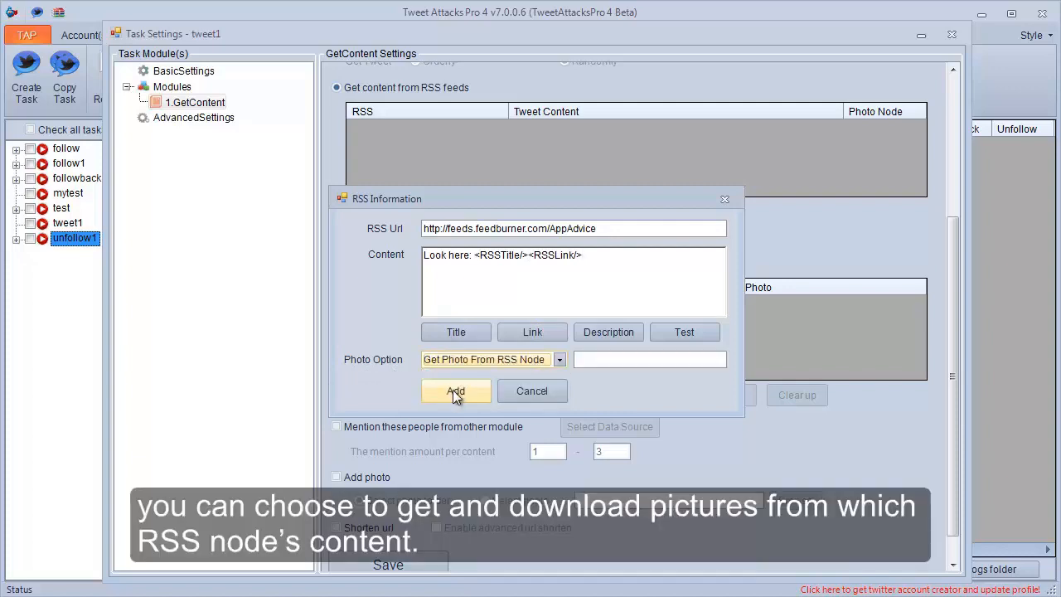
click(581, 362)
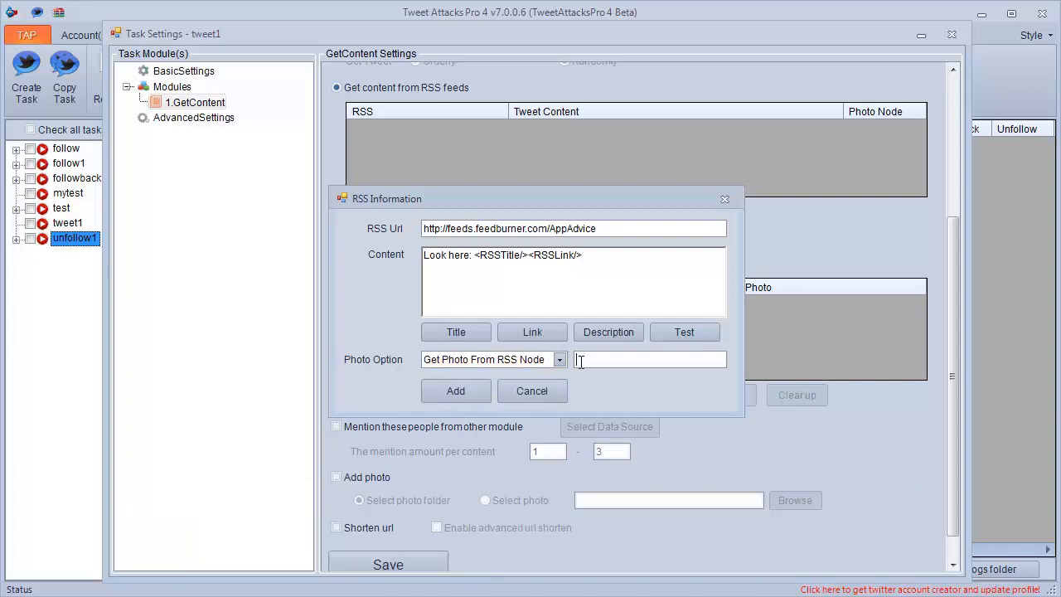
text(image)
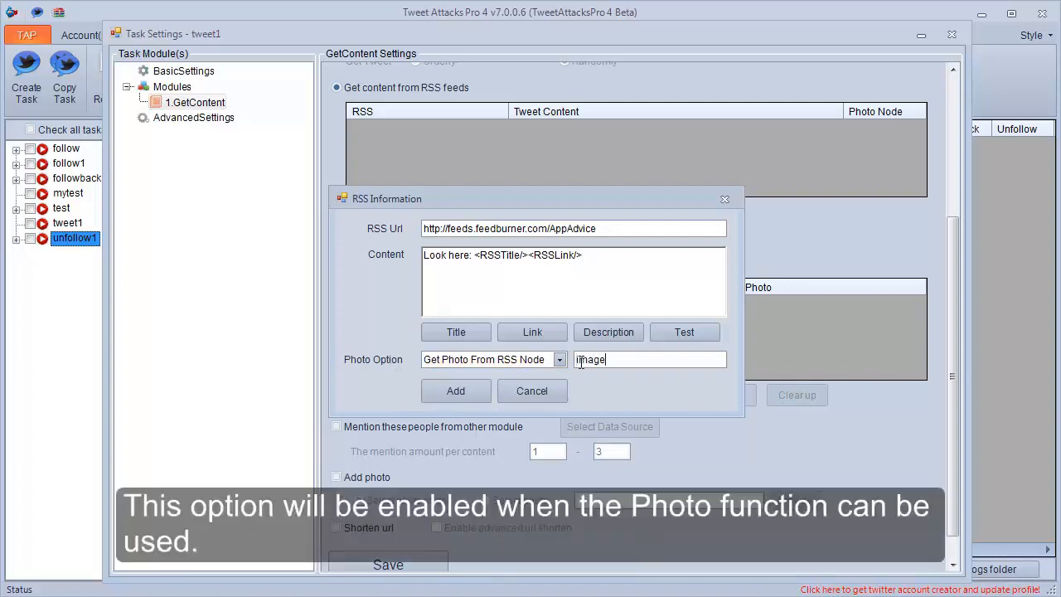
Set the feed's photo option to None and add the feed to the RSS list.
click(561, 360)
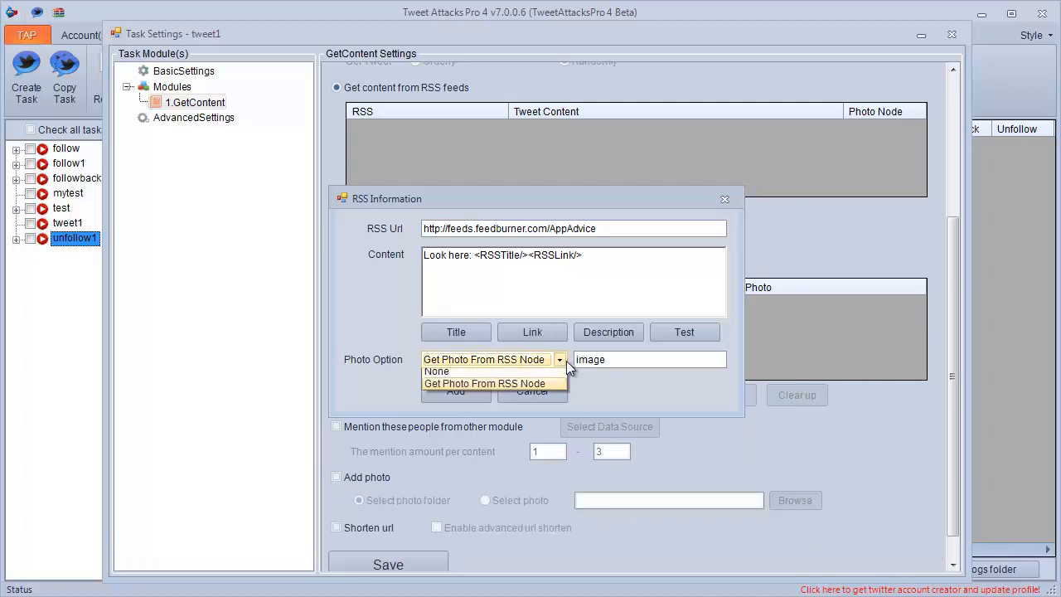
click(555, 377)
click(431, 394)
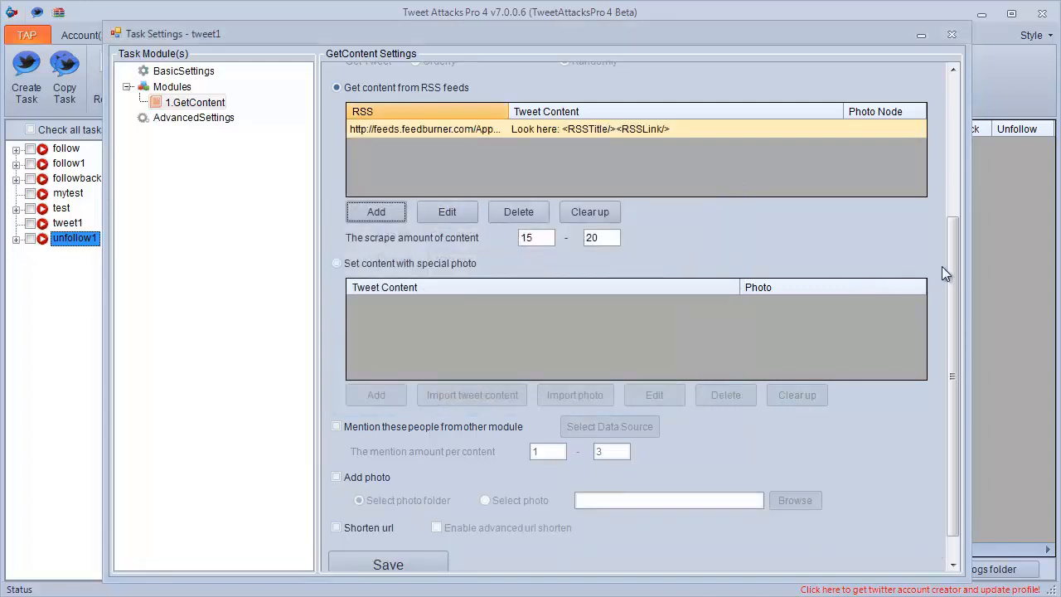
Switch the content source to content with special photo and start a new entry with the text "The first wealth is health.".
drag(945, 264, 944, 337)
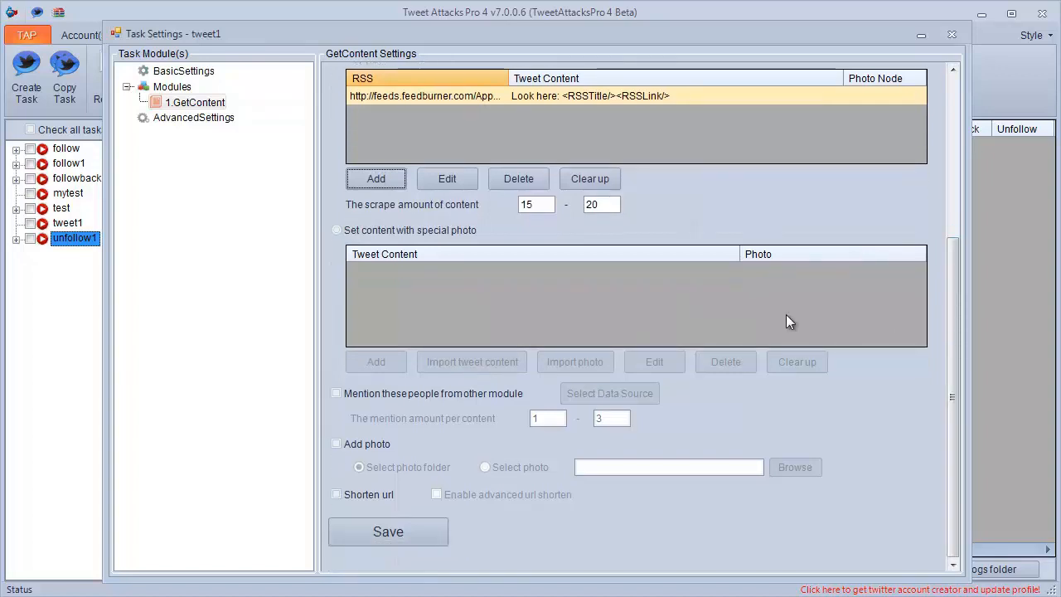
click(359, 235)
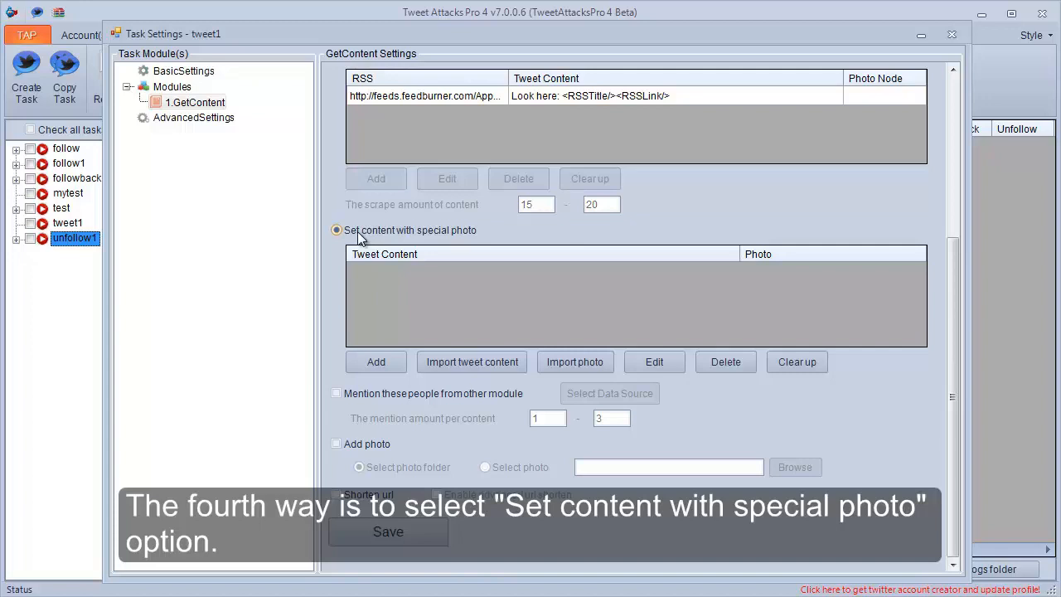
click(363, 365)
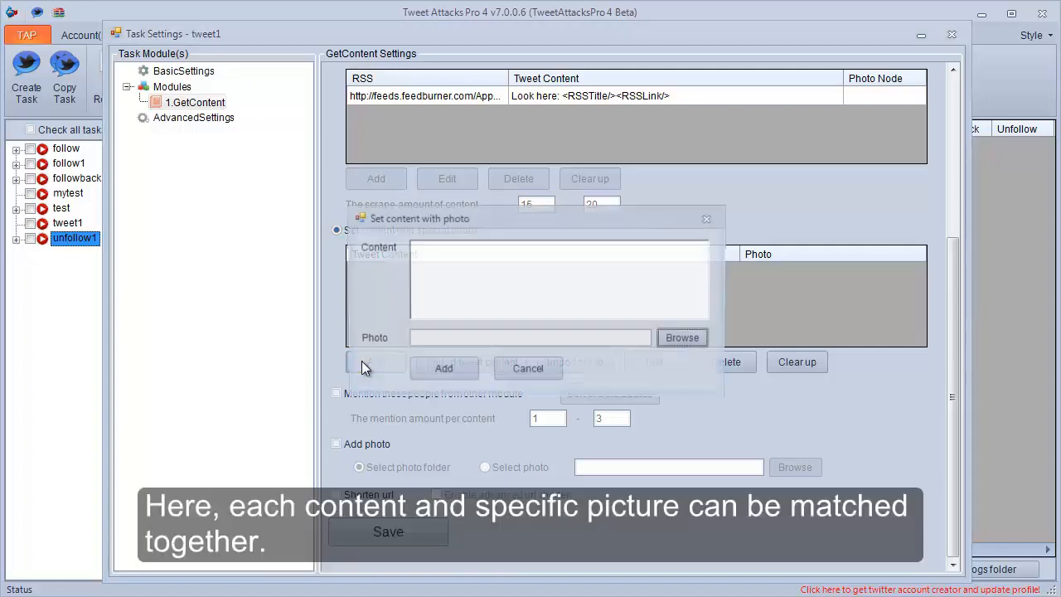
text(The )
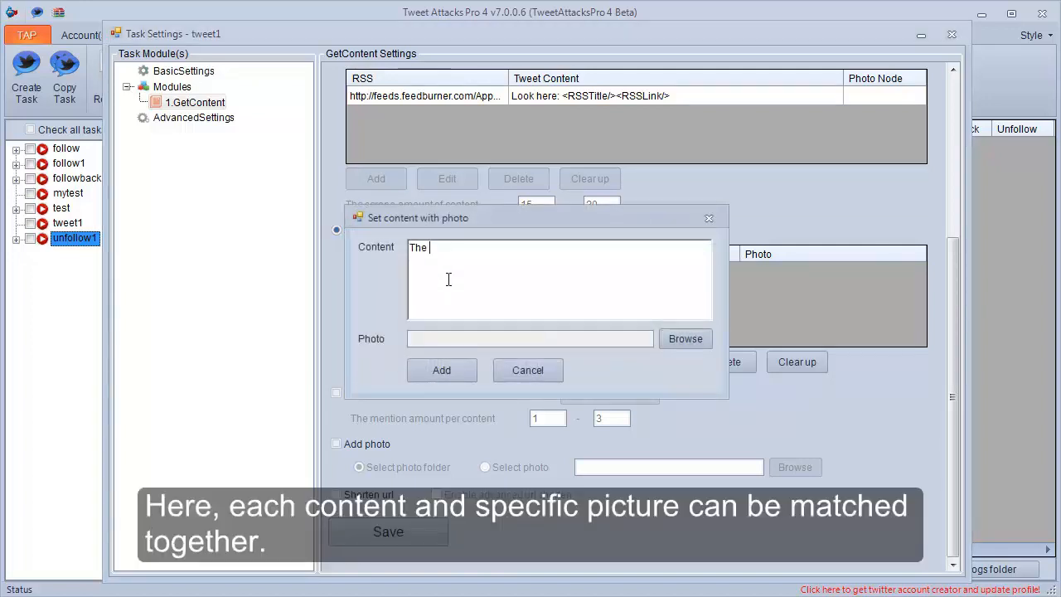
text(first)
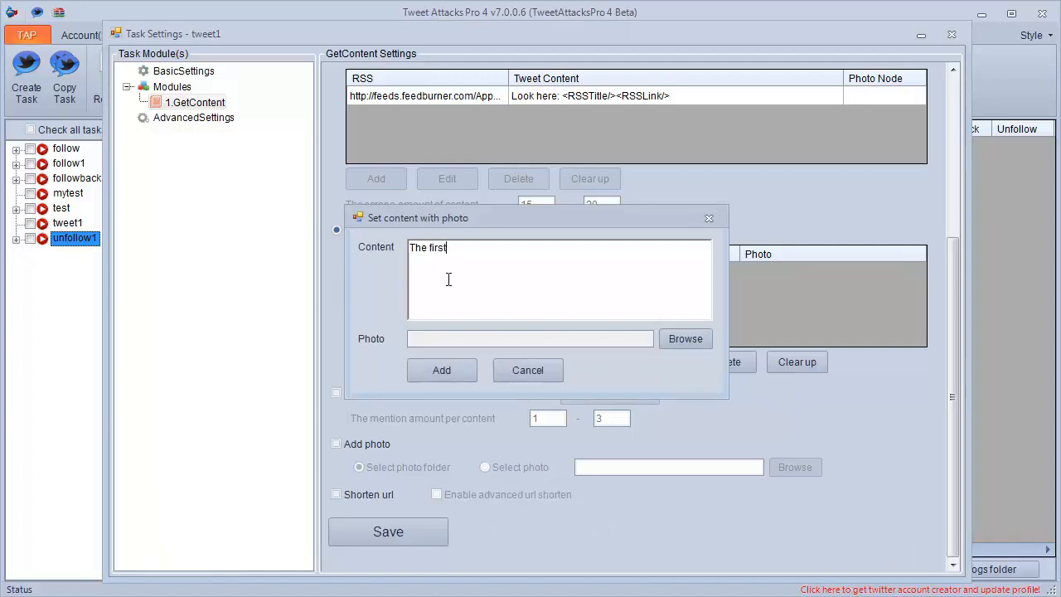
text( wealth is health.)
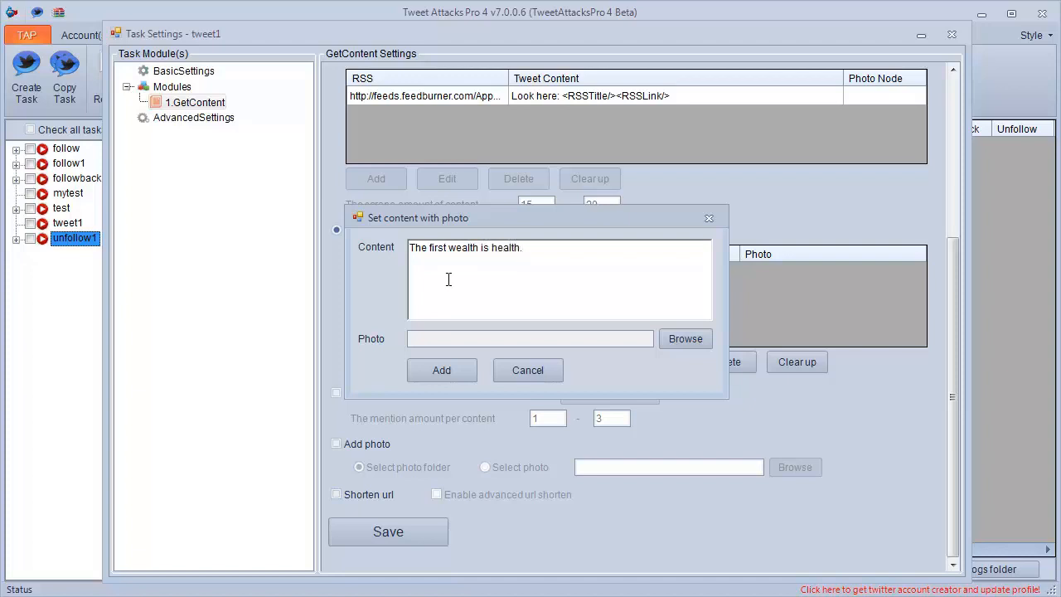
Attach Desert.jpg from the Sample Pictures folder as the entry's photo and add the entry to the list.
click(667, 336)
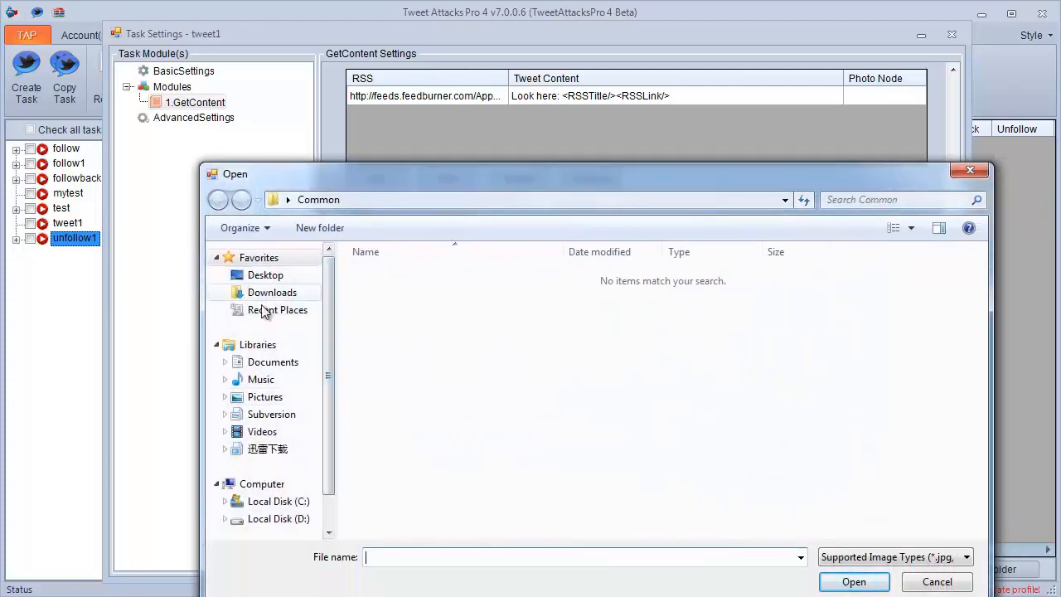
click(270, 400)
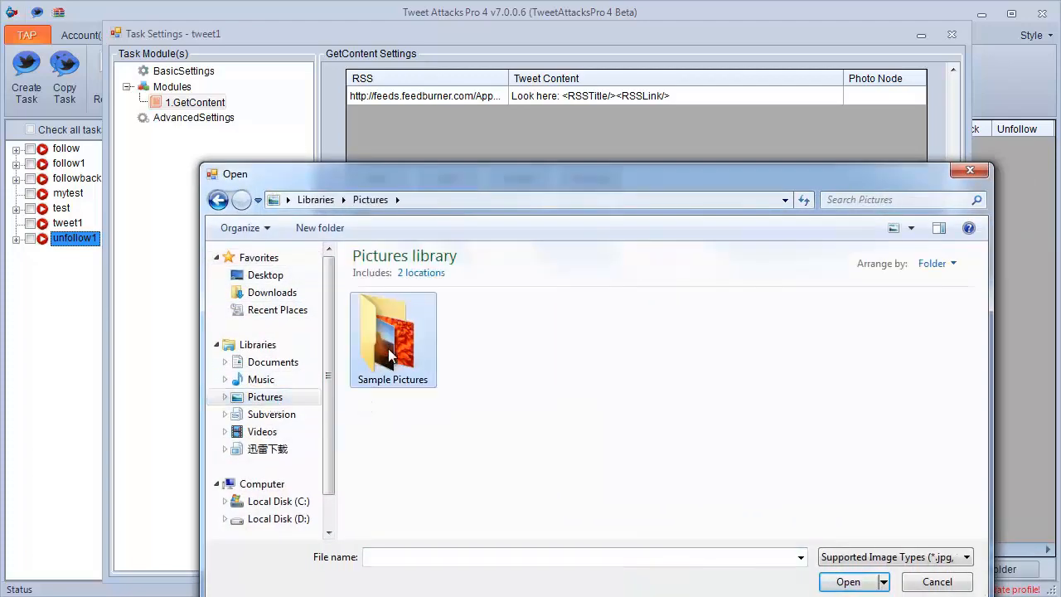
double_click(382, 327)
click(464, 352)
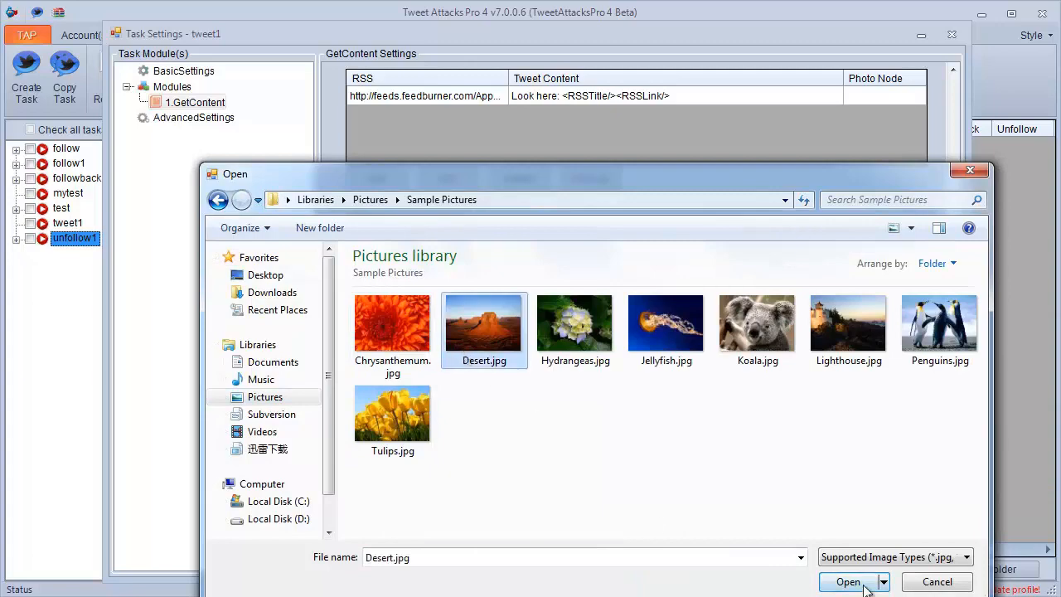
click(864, 583)
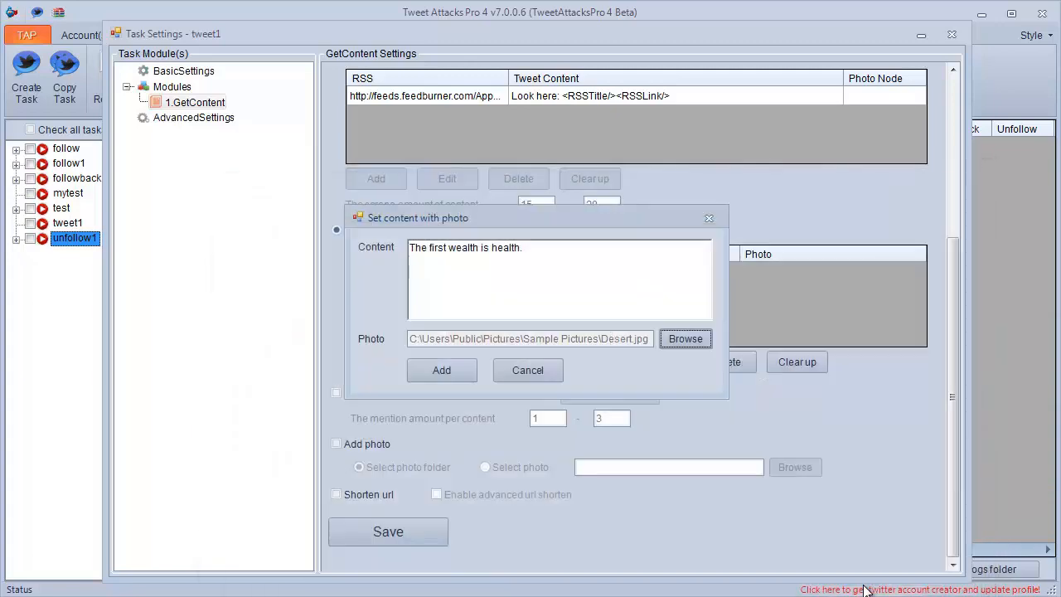
click(456, 378)
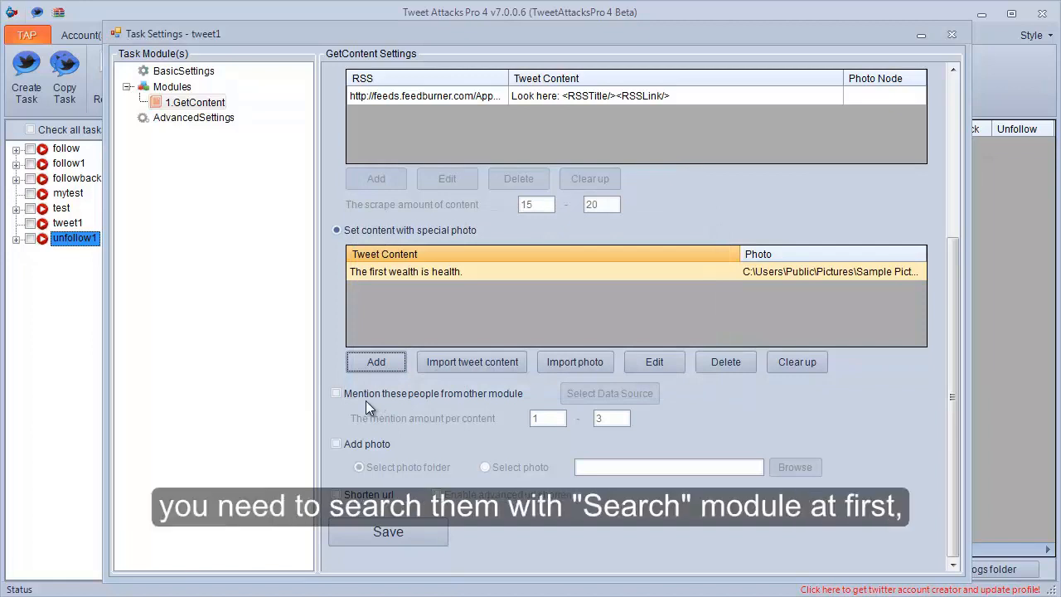
click(366, 395)
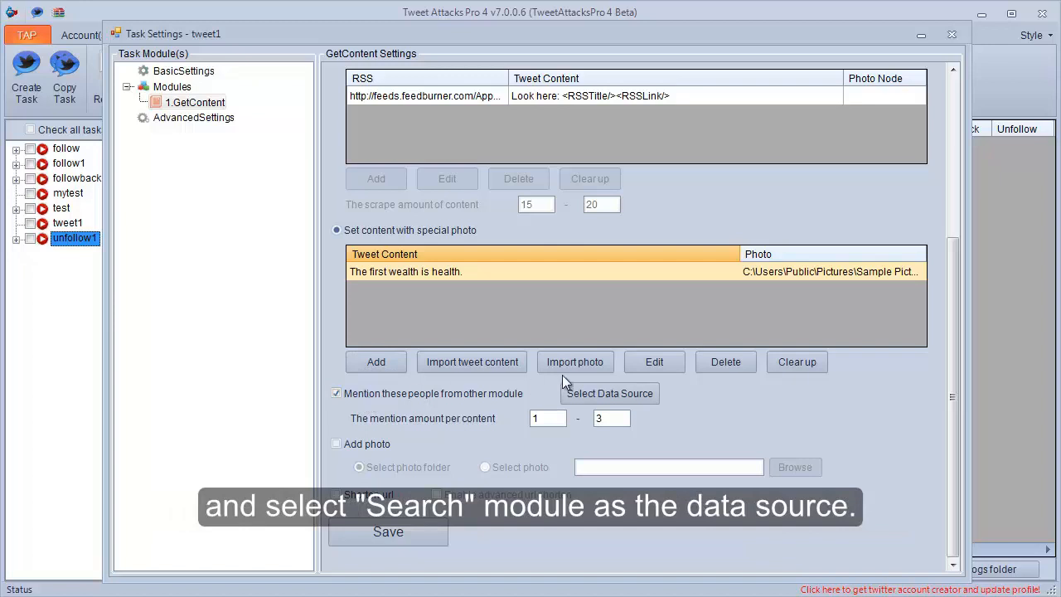
click(613, 394)
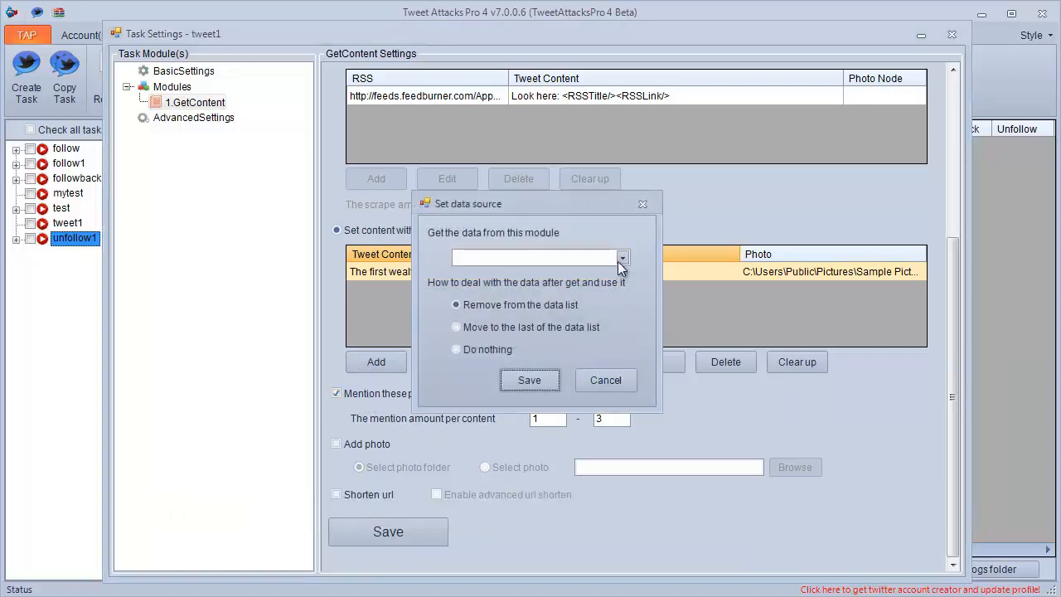
click(621, 375)
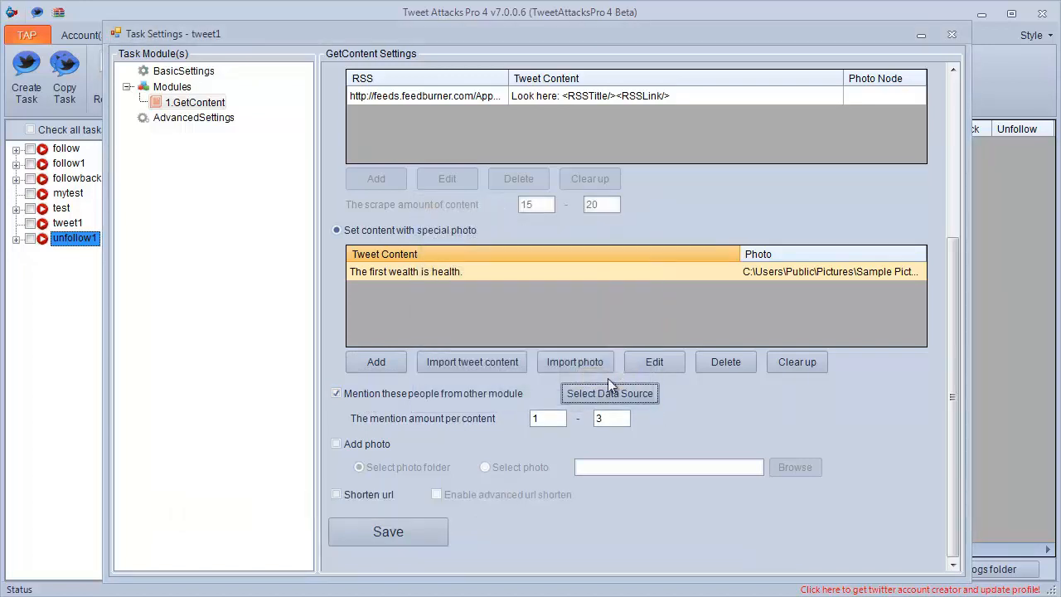
click(432, 394)
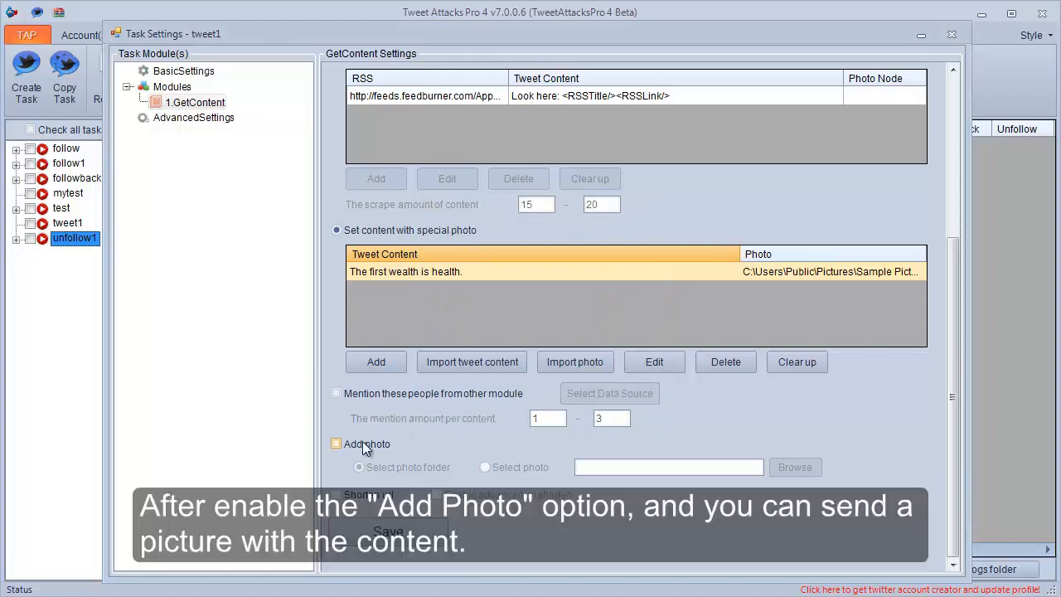
Enable adding photos to the content and choose the My Pictures folder in the Pictures library as the photo folder.
click(362, 441)
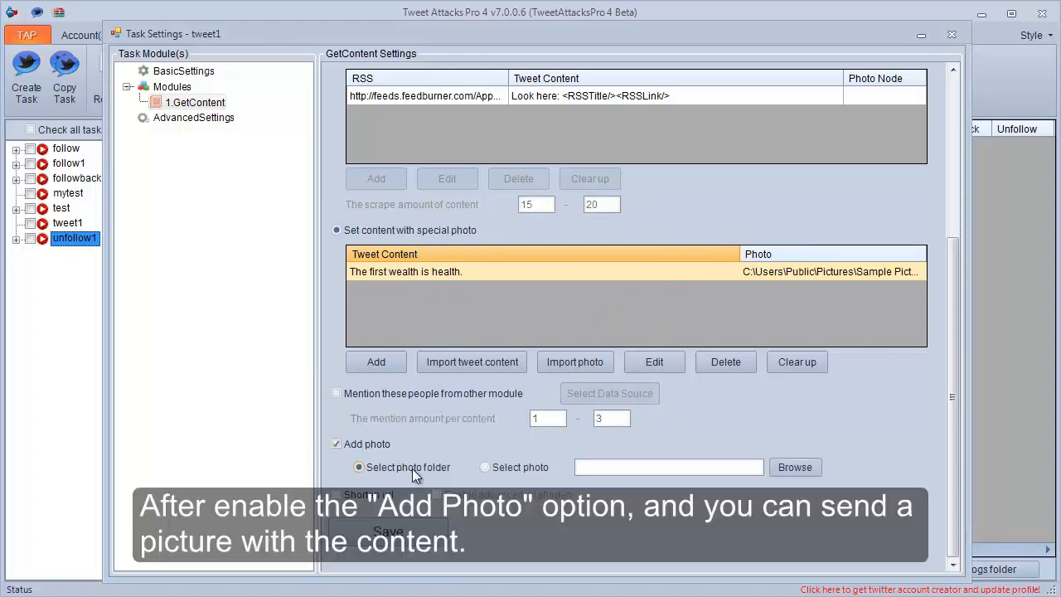
click(503, 467)
click(397, 468)
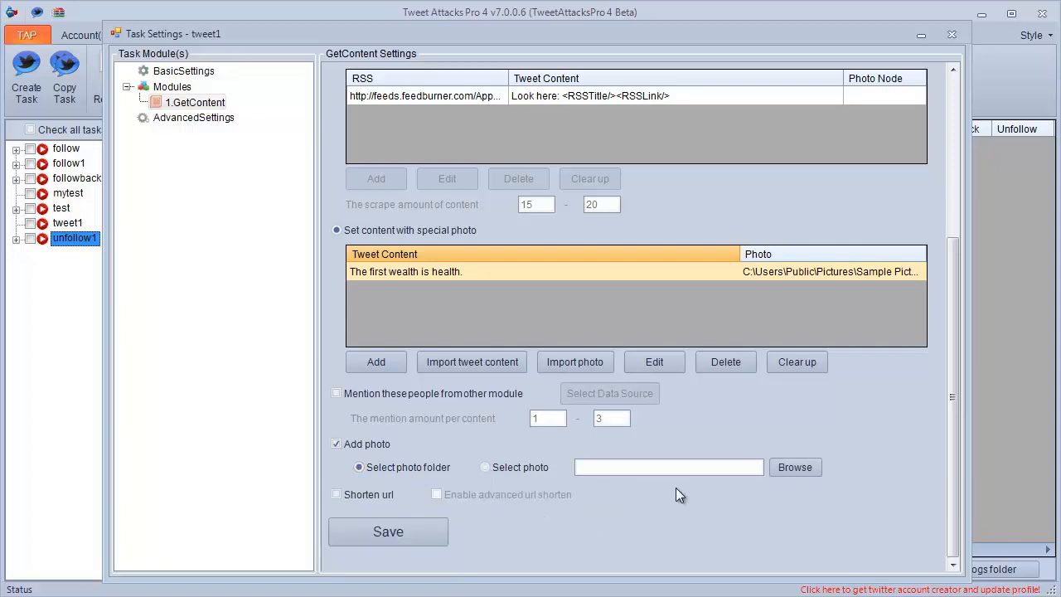
click(785, 472)
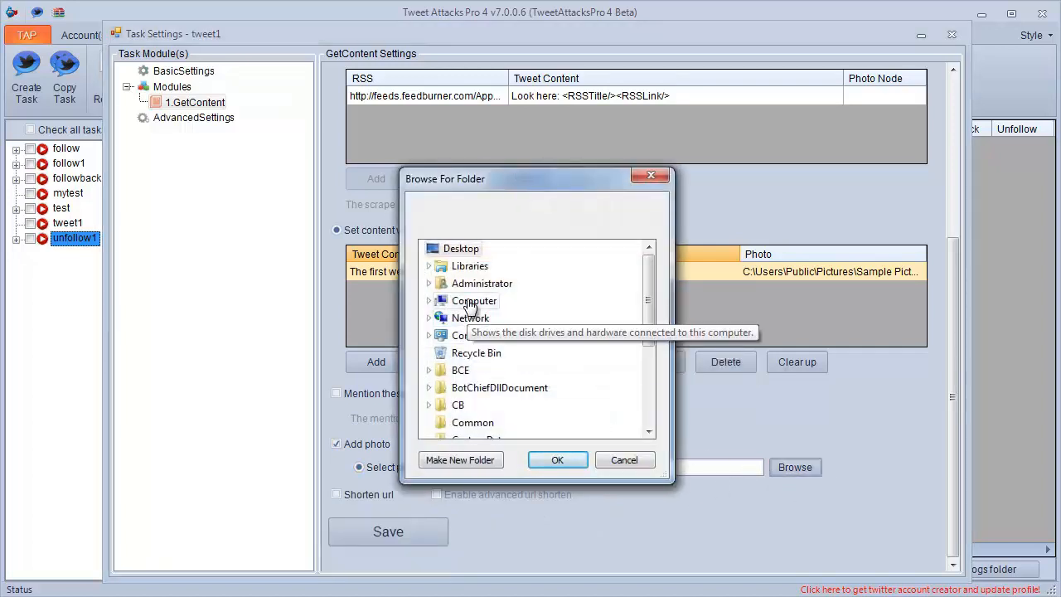
double_click(469, 267)
scroll(479, 325, down, 1)
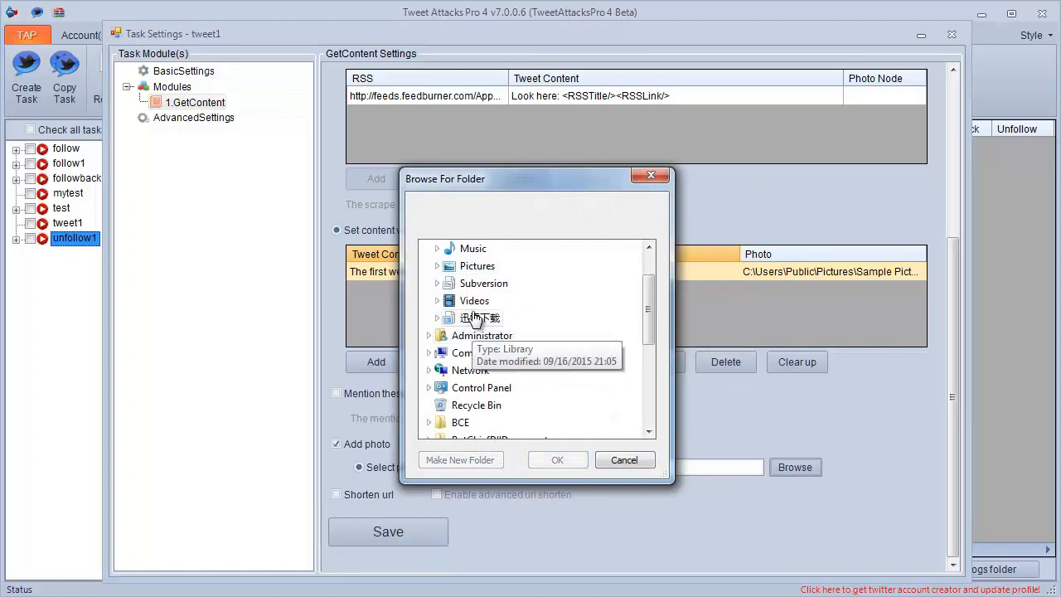
click(477, 266)
scroll(476, 266, up, 1)
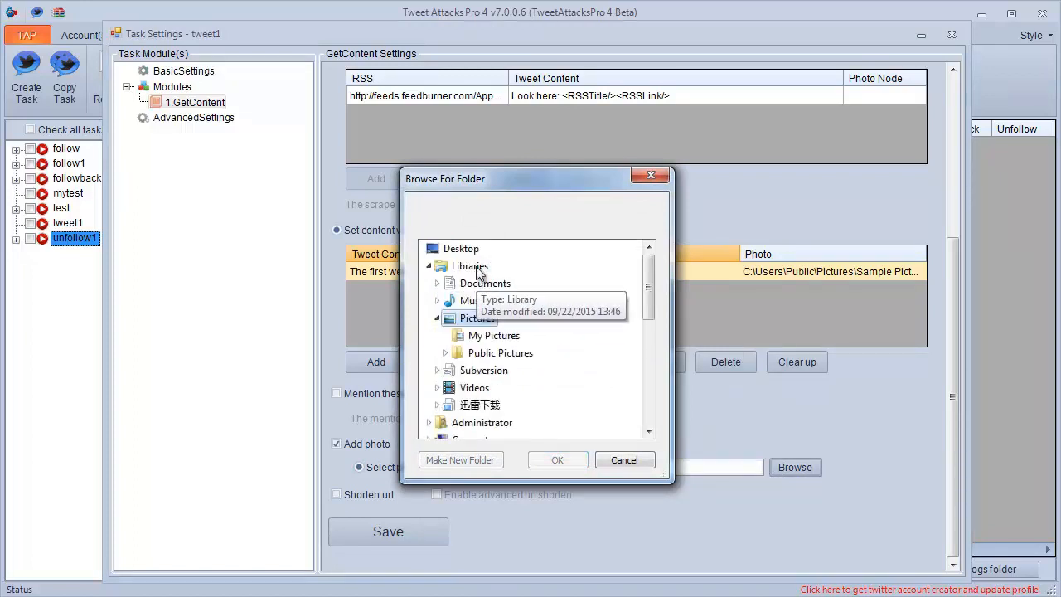
click(494, 336)
click(557, 461)
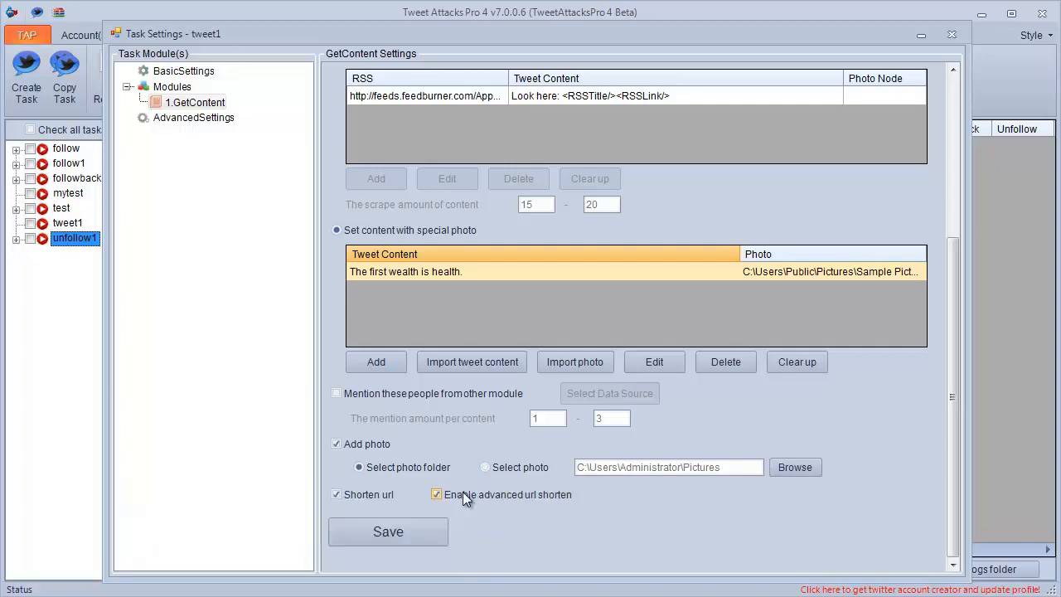
Enable URL shortening together with advanced URL shortening and save the GetContent settings.
click(387, 531)
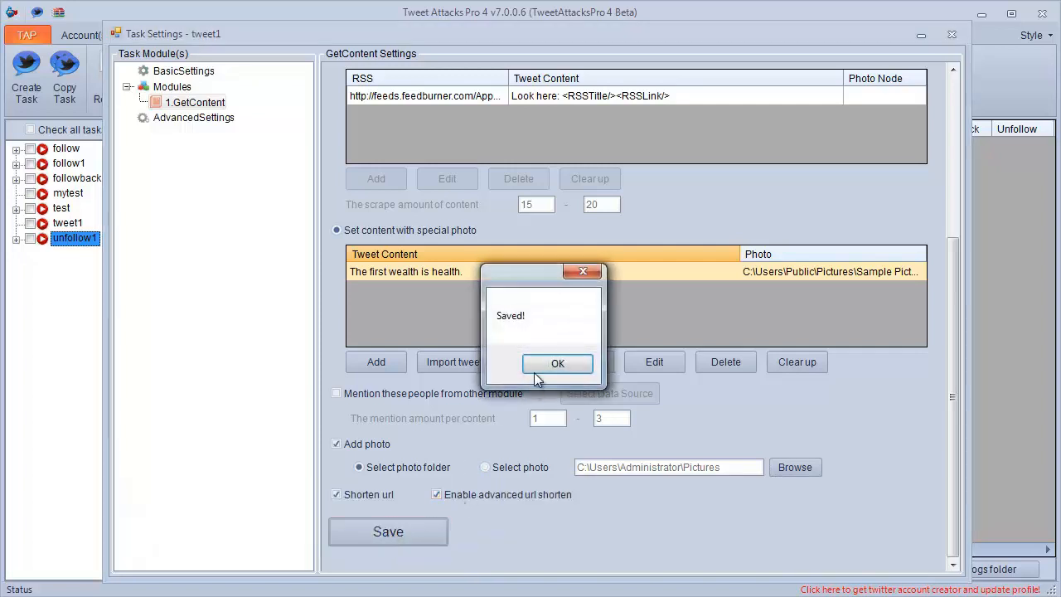
click(539, 361)
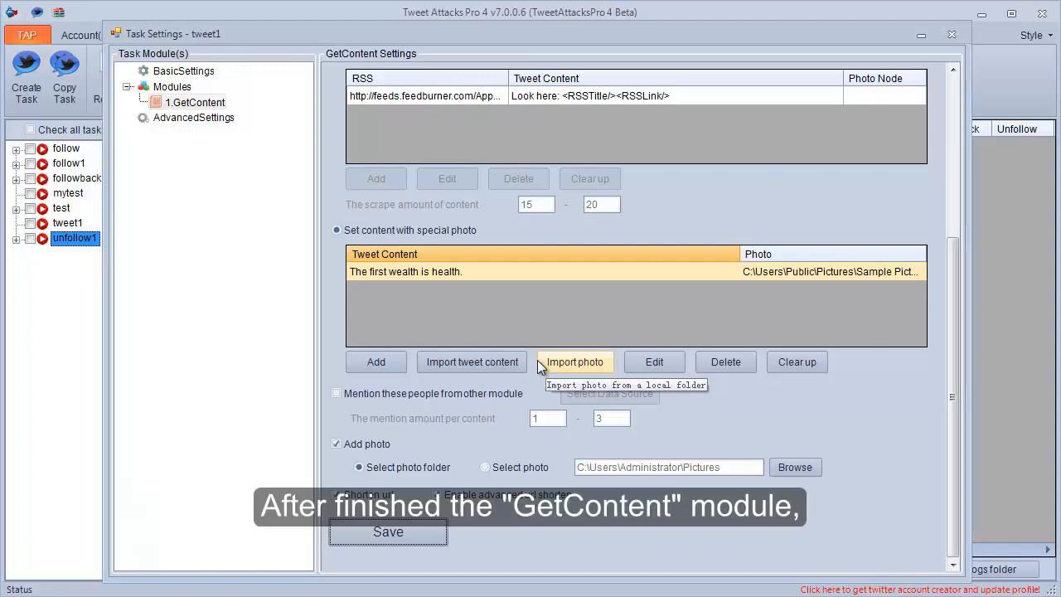
Add an AccountRunThread module to the tweet1 task.
right_click(185, 88)
mouse_move(253, 96)
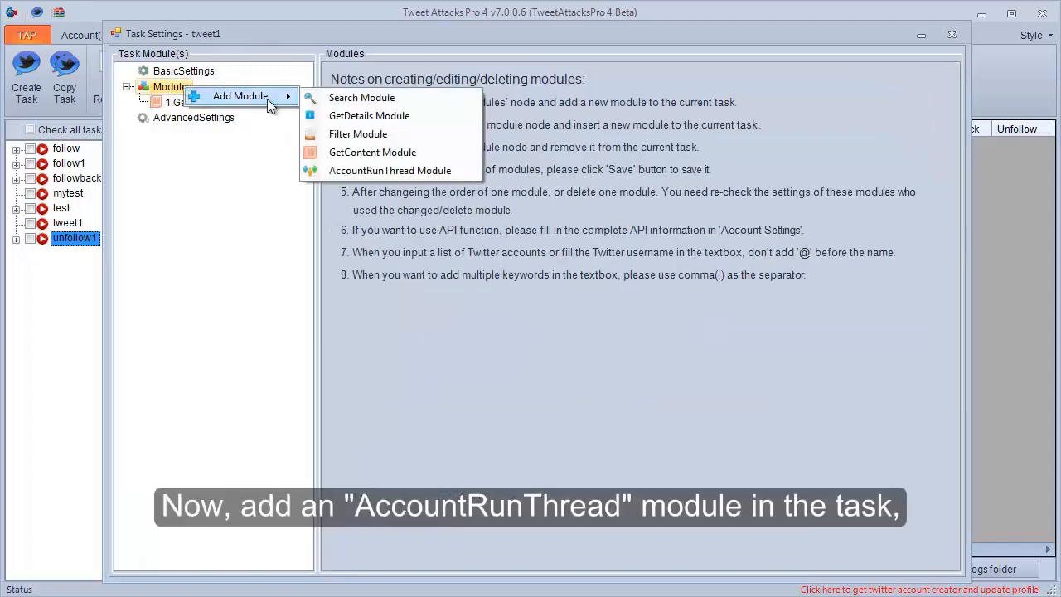
click(325, 169)
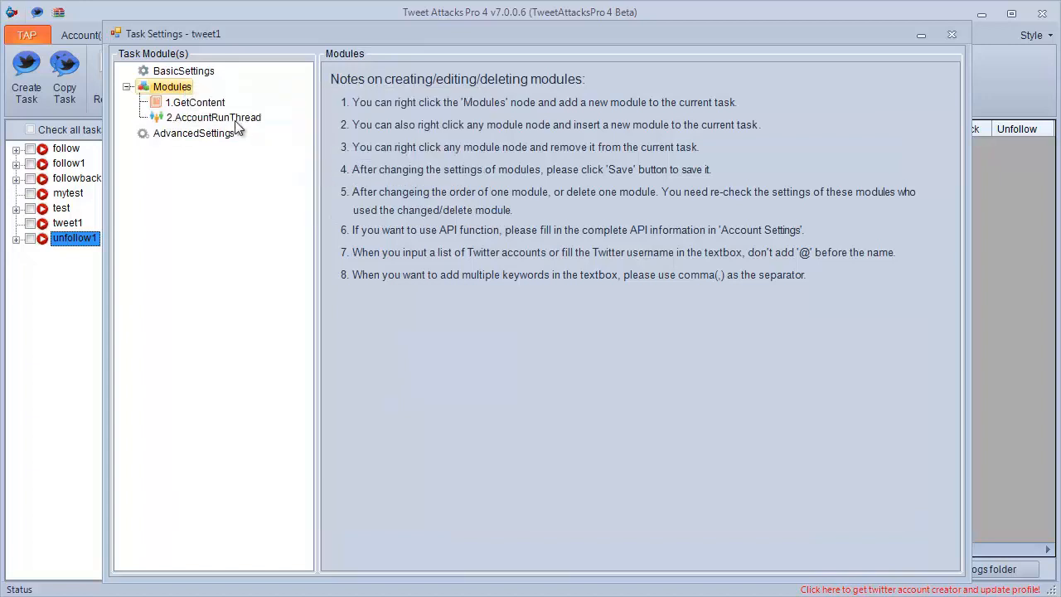
Select the first two accounts in the newAccounts group for the AccountRunThread module and save its settings.
click(235, 120)
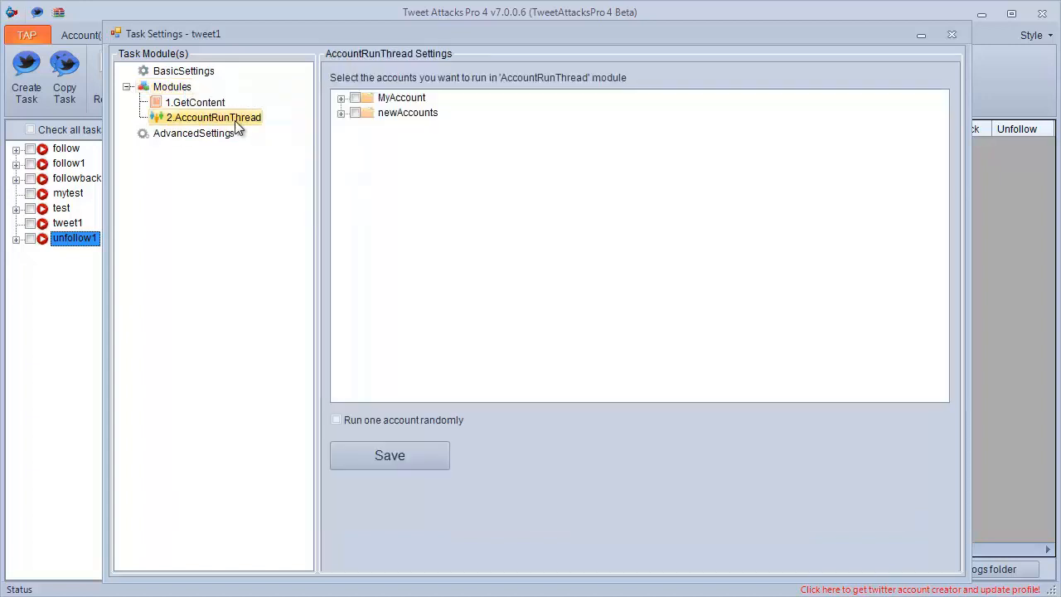
click(341, 113)
click(371, 128)
click(371, 143)
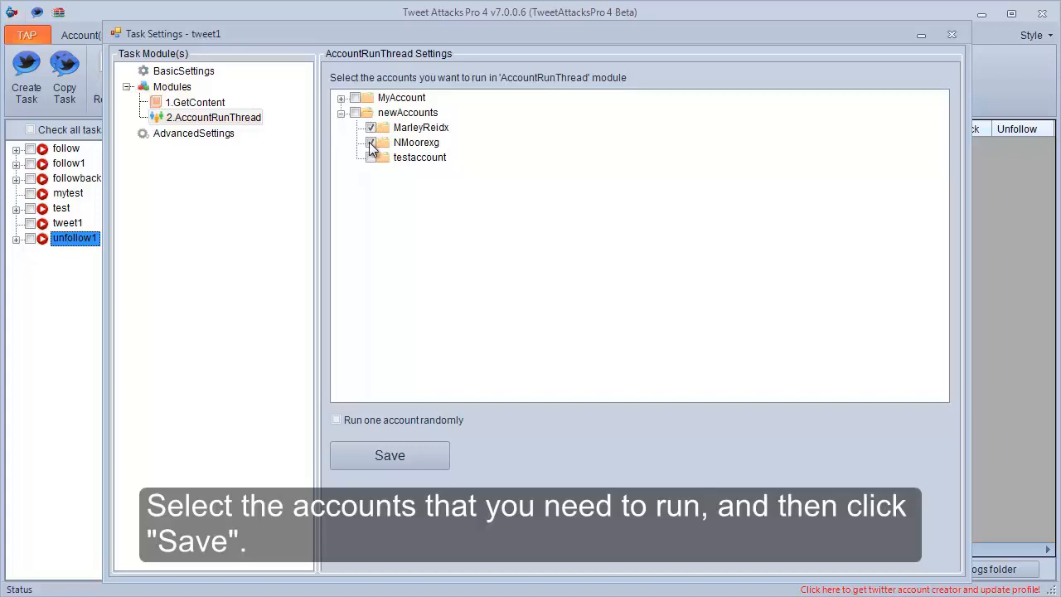
click(357, 455)
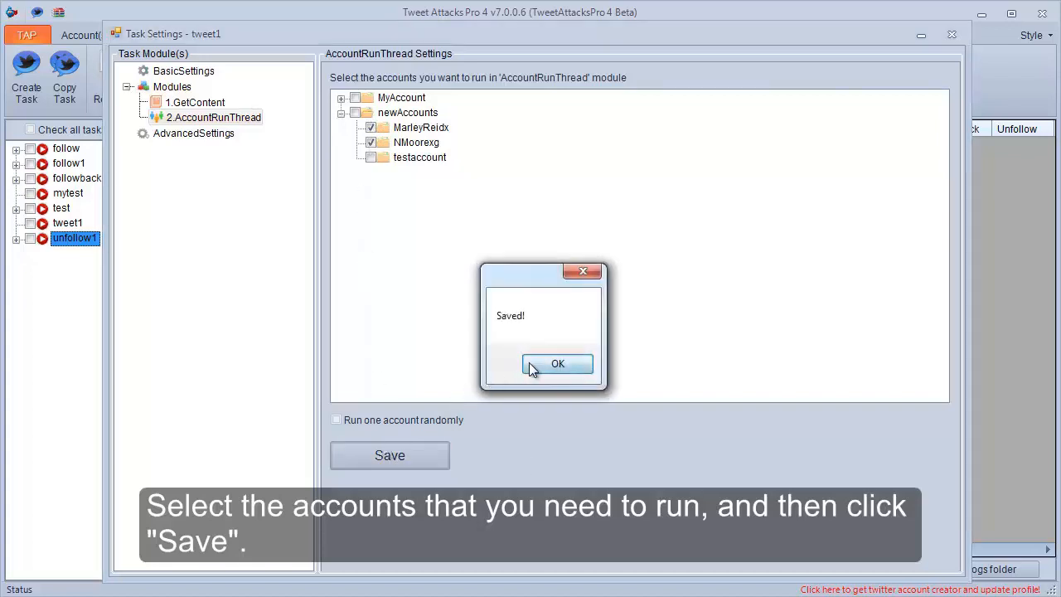
click(555, 365)
Add a Tweet module inside the AccountRunThread module.
right_click(220, 122)
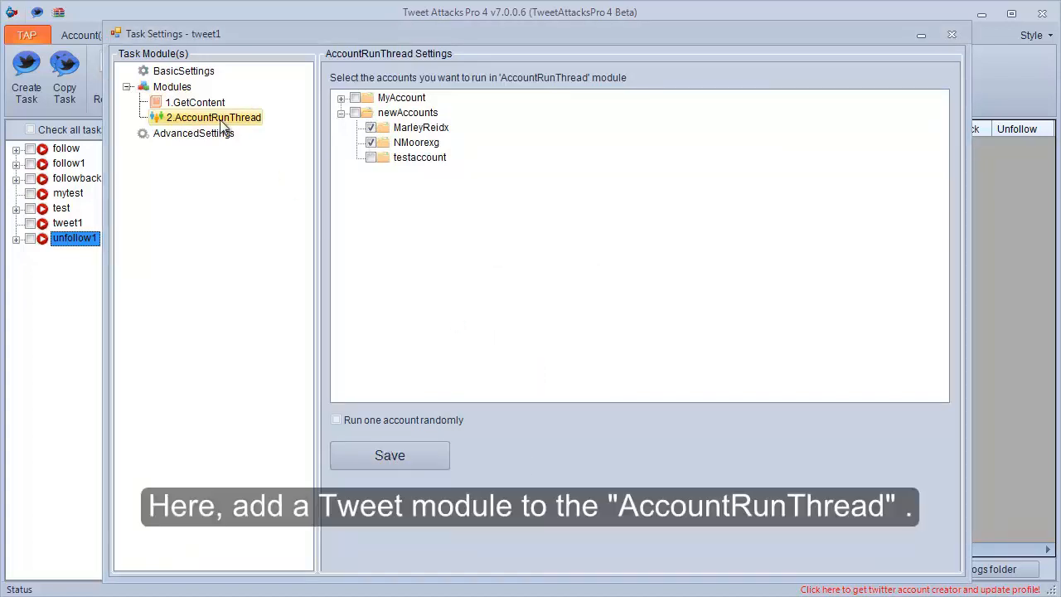
mouse_move(257, 132)
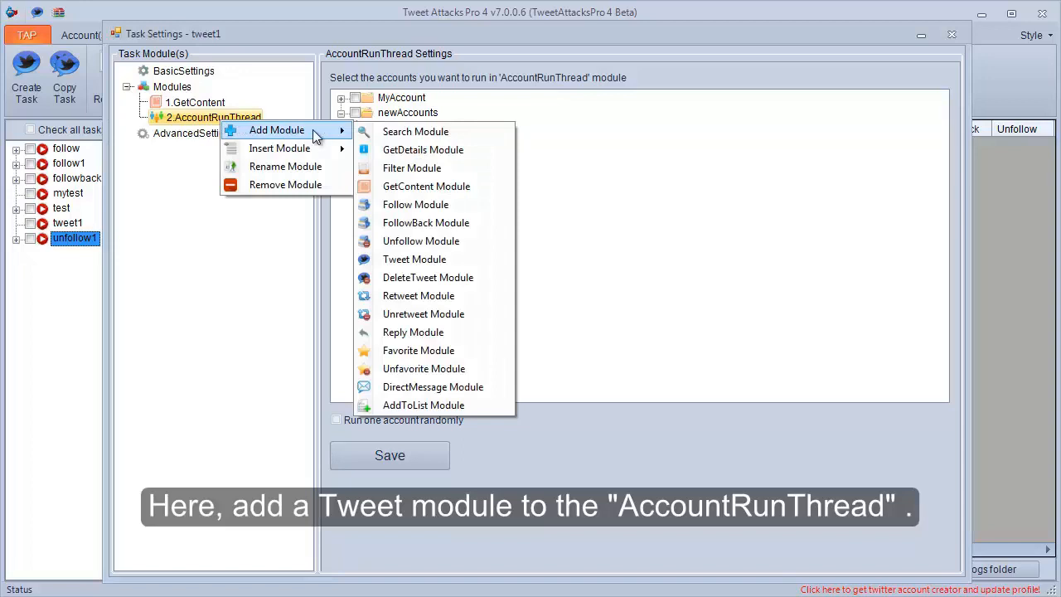
click(386, 260)
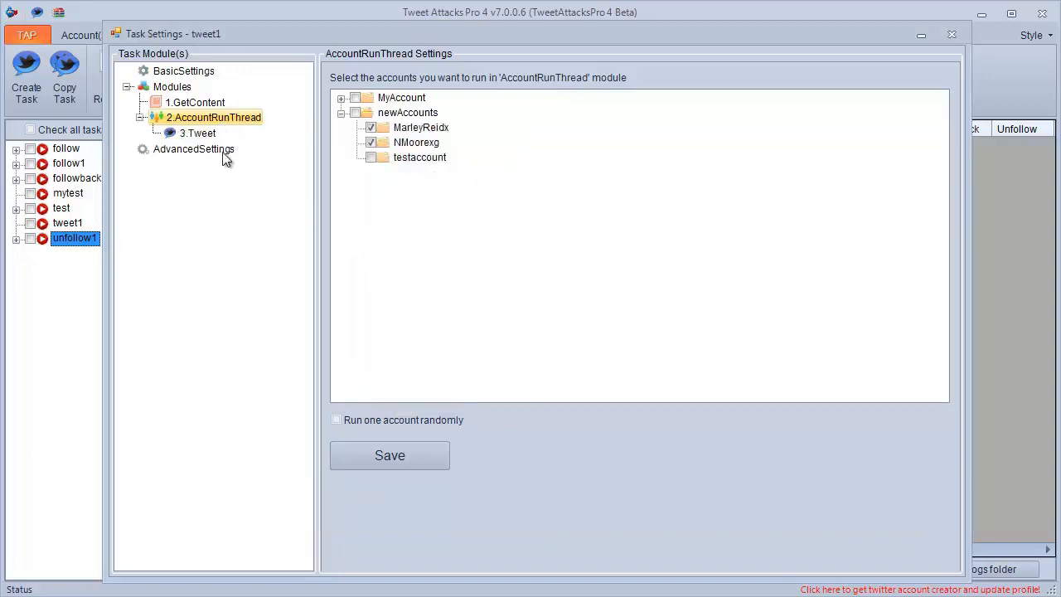
Set the Tweet module's data source to the 1.GetContent module.
click(192, 132)
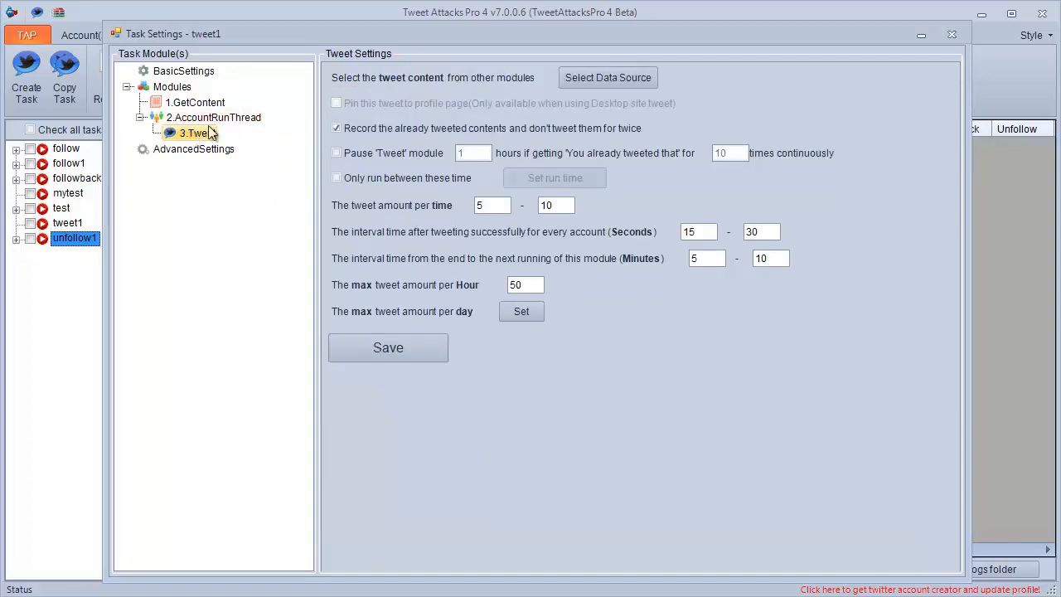
click(629, 80)
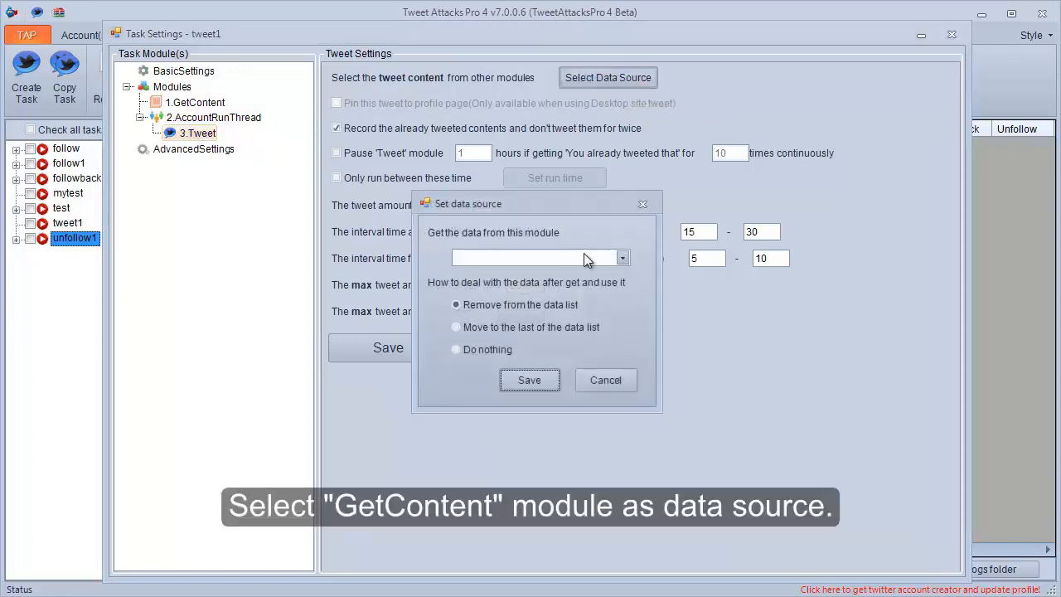
click(584, 256)
click(575, 272)
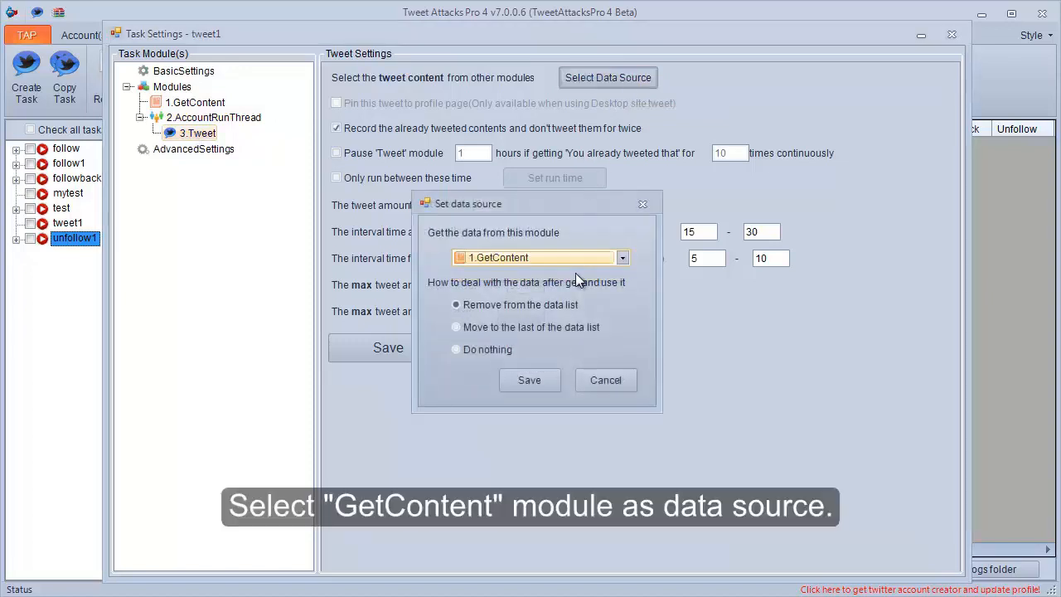
click(537, 378)
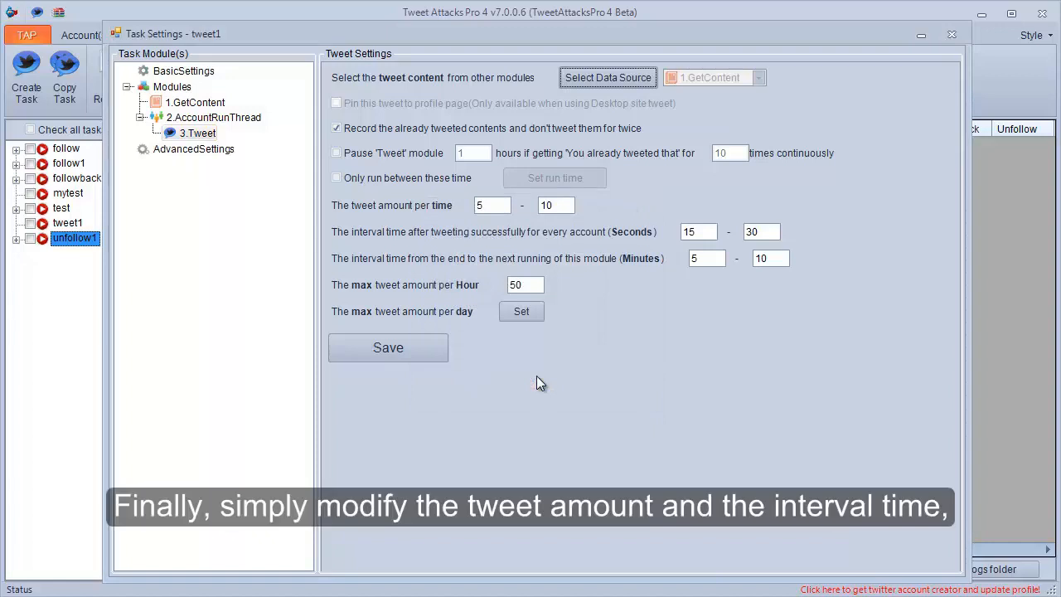
Set the tweet amount per time to 3–5 in the Tweet module.
double_click(480, 205)
text(3)
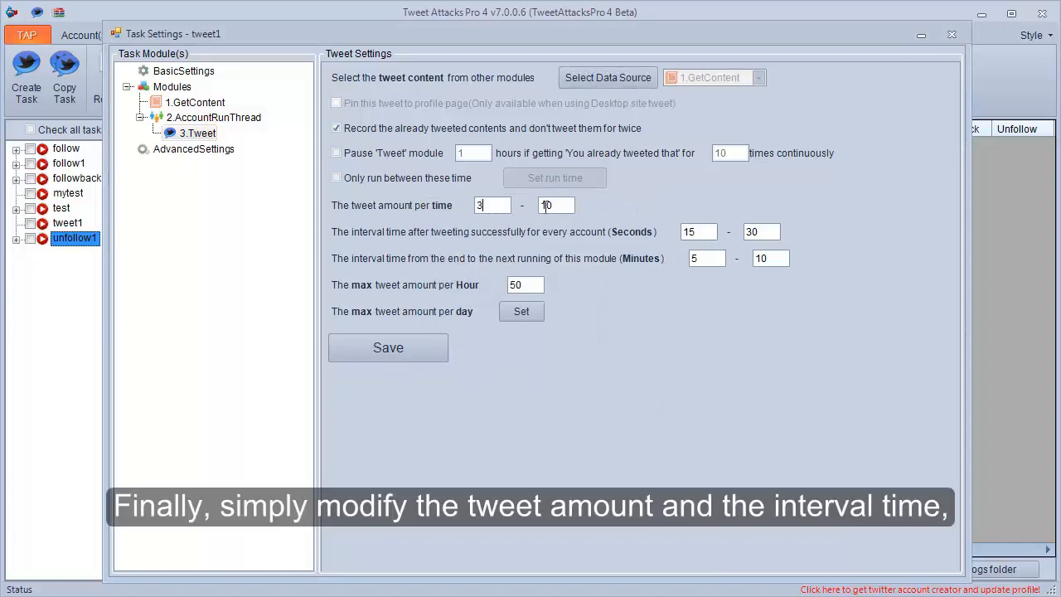
click(564, 207)
drag(564, 207, 531, 213)
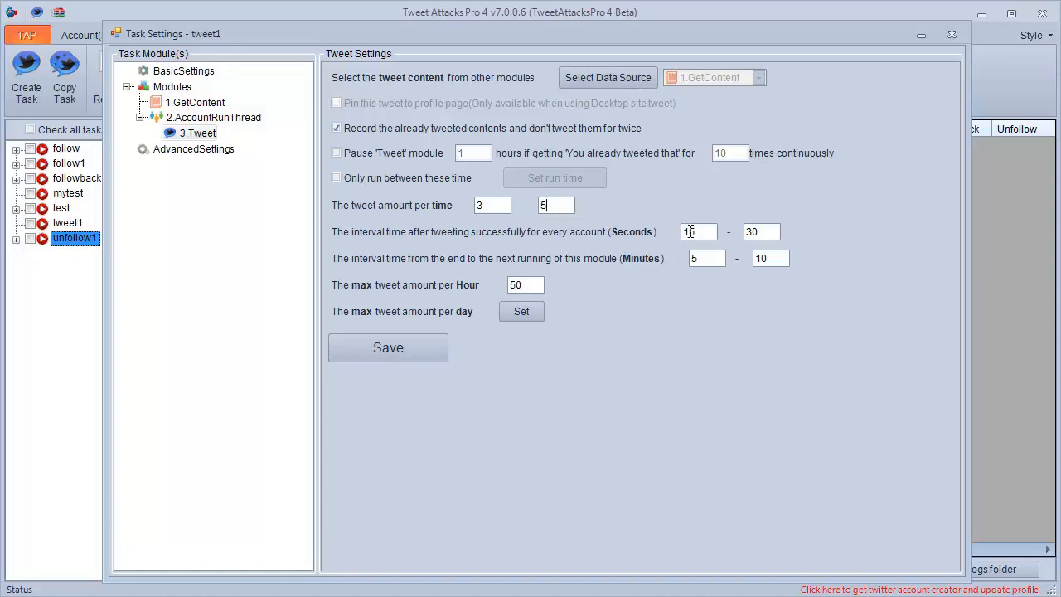
Set the tweet interval to 55–70 seconds and the minimum rerun interval to 7 minutes, saving and closing the tweet1 settings.
drag(690, 231, 680, 238)
text(5)
drag(754, 232, 745, 233)
drag(711, 257, 693, 260)
text(7)
click(400, 348)
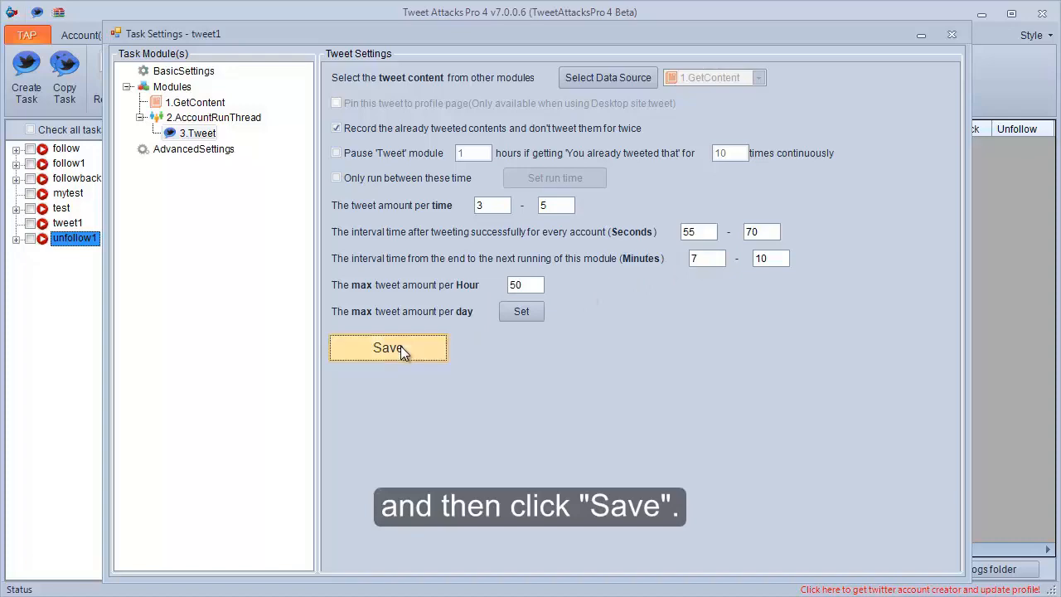
click(560, 362)
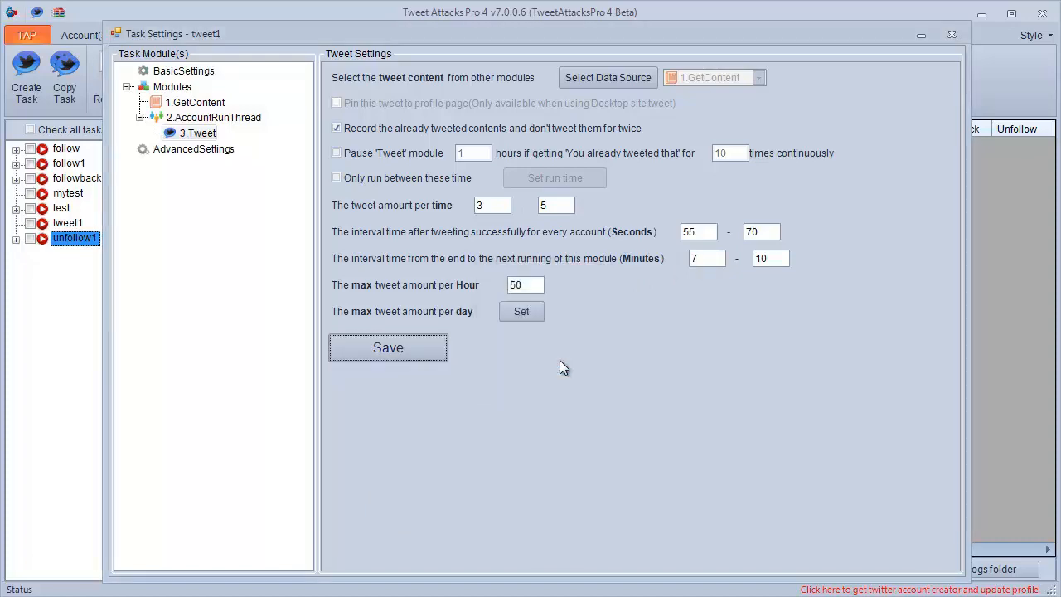
click(953, 36)
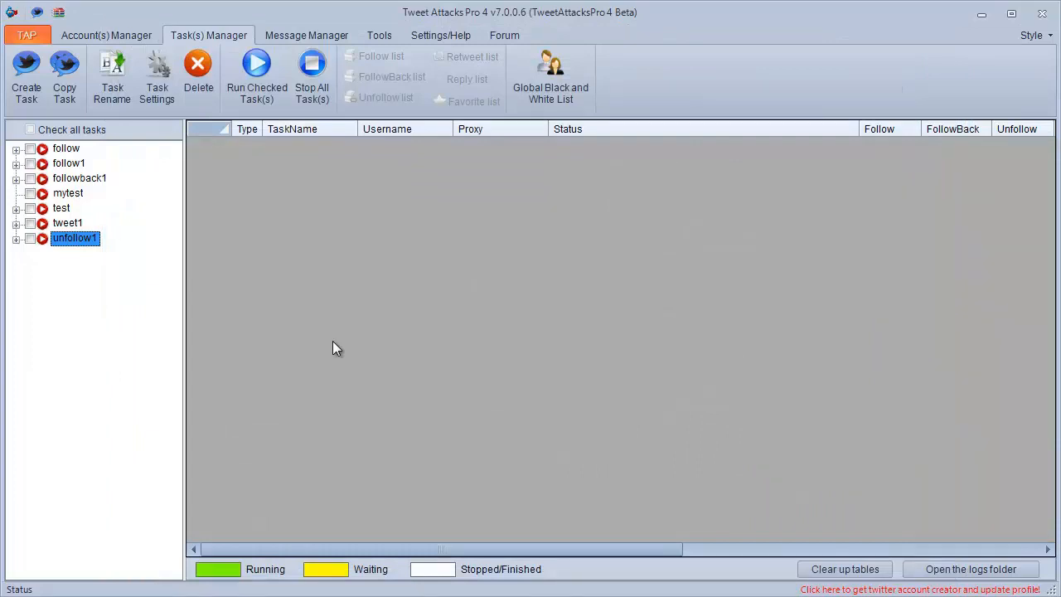
Create a new task named retweet1.
click(17, 93)
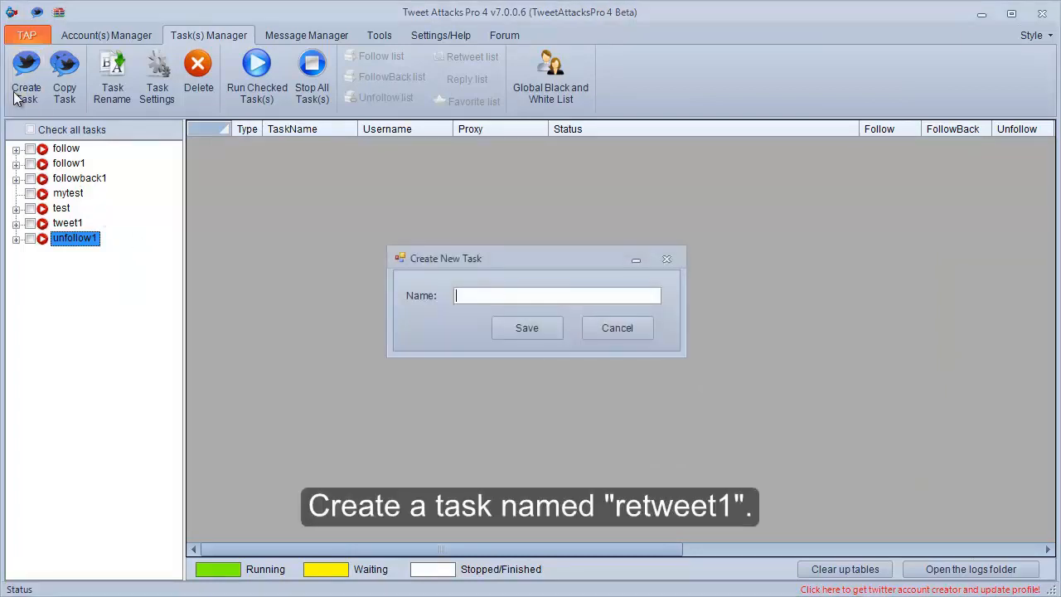
text(retweet1)
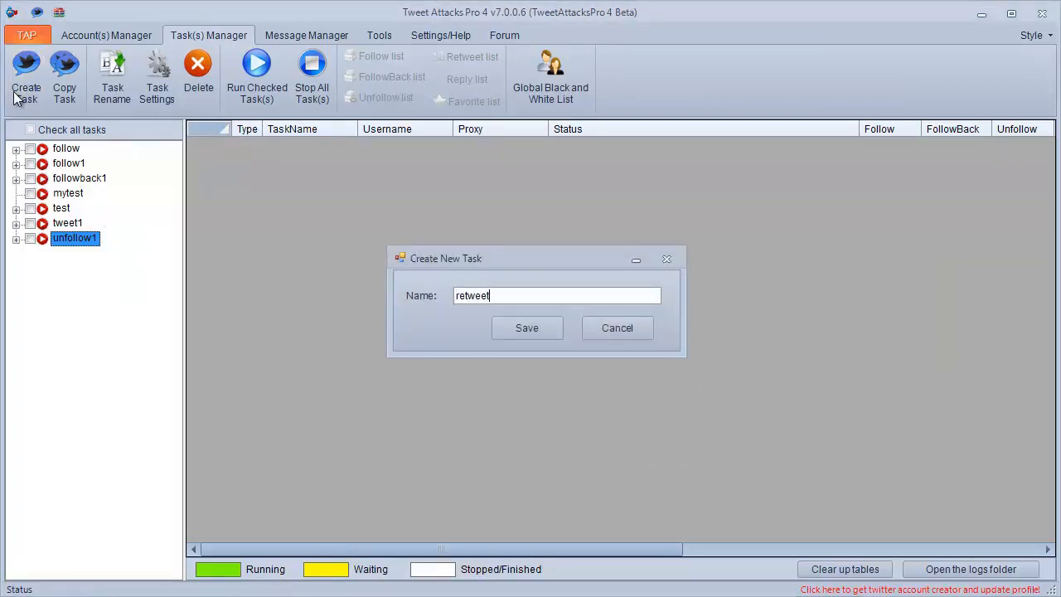
click(498, 325)
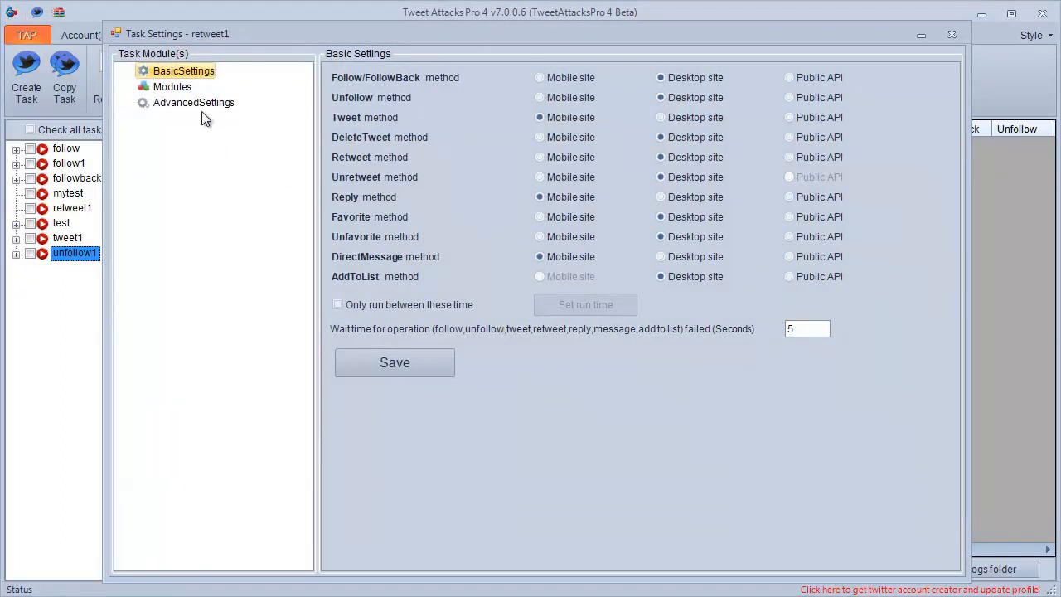
Add a Search module to the retweet1 task.
click(186, 93)
right_click(188, 92)
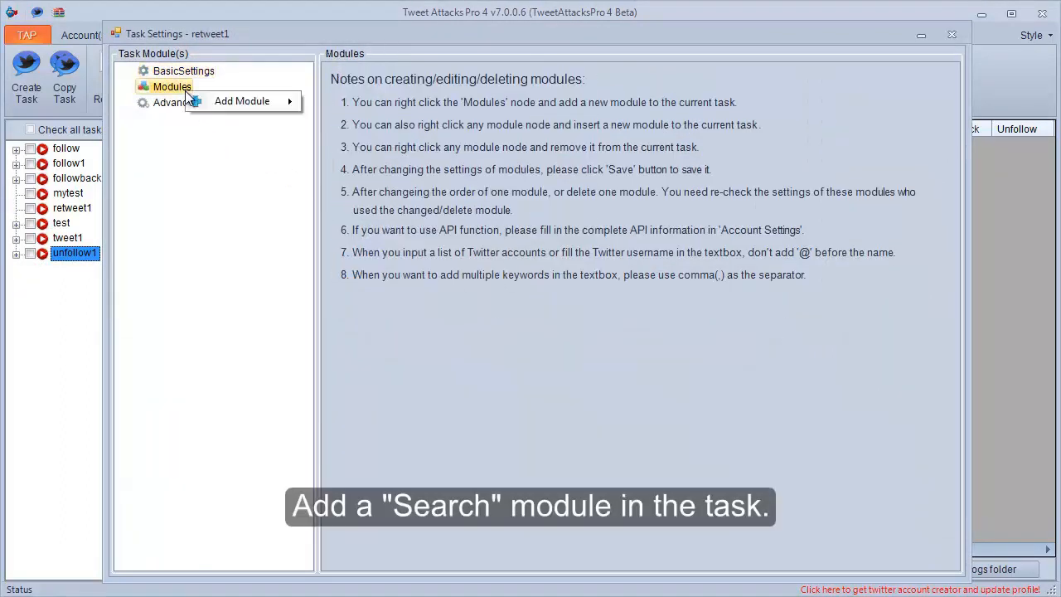
mouse_move(265, 101)
click(340, 102)
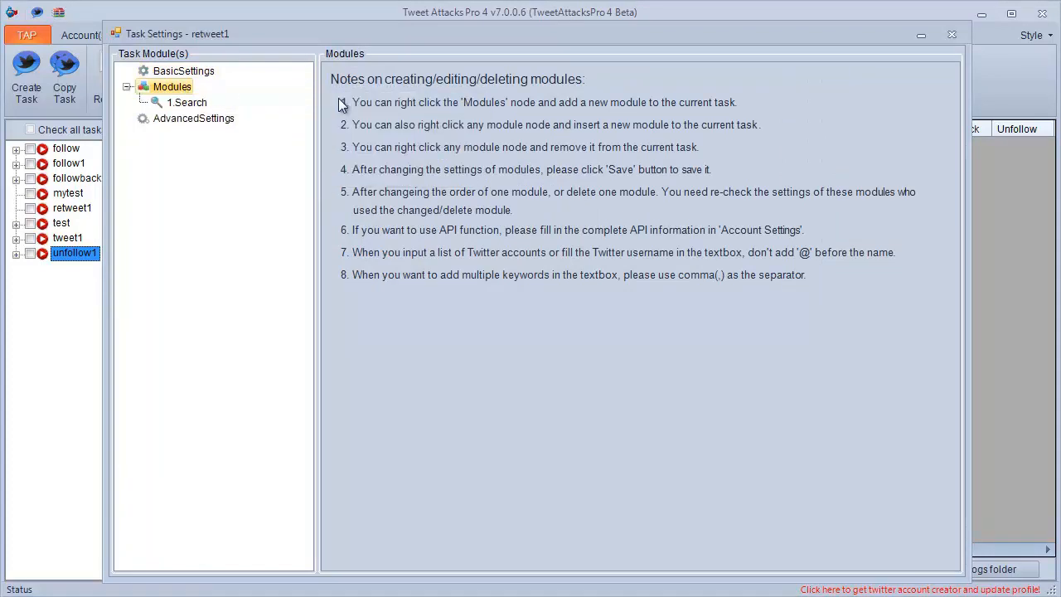
Set the Search module's type of search result to Tweets.
click(199, 104)
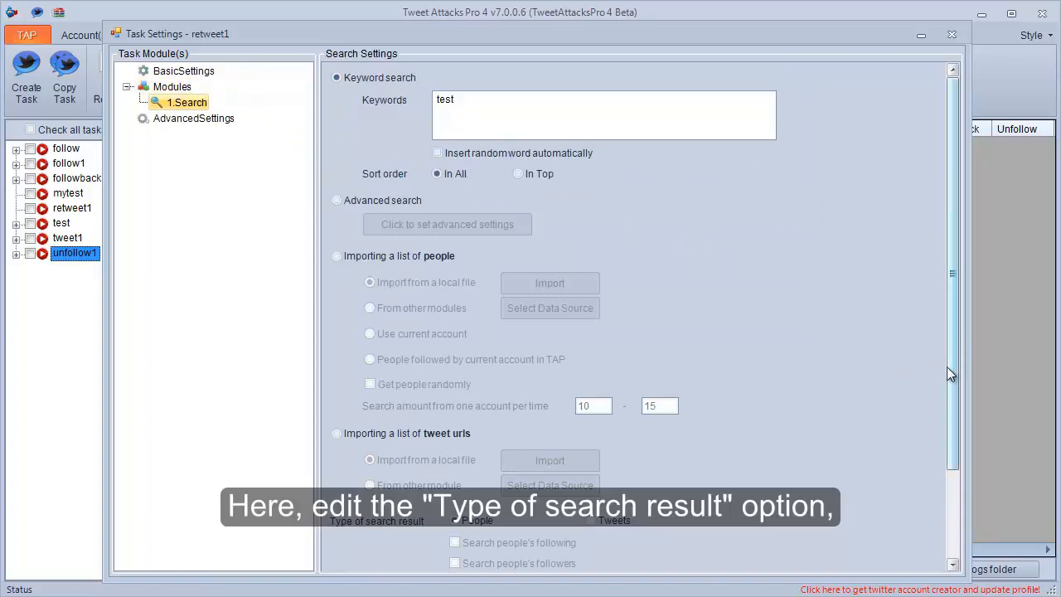
drag(951, 367, 945, 444)
click(606, 410)
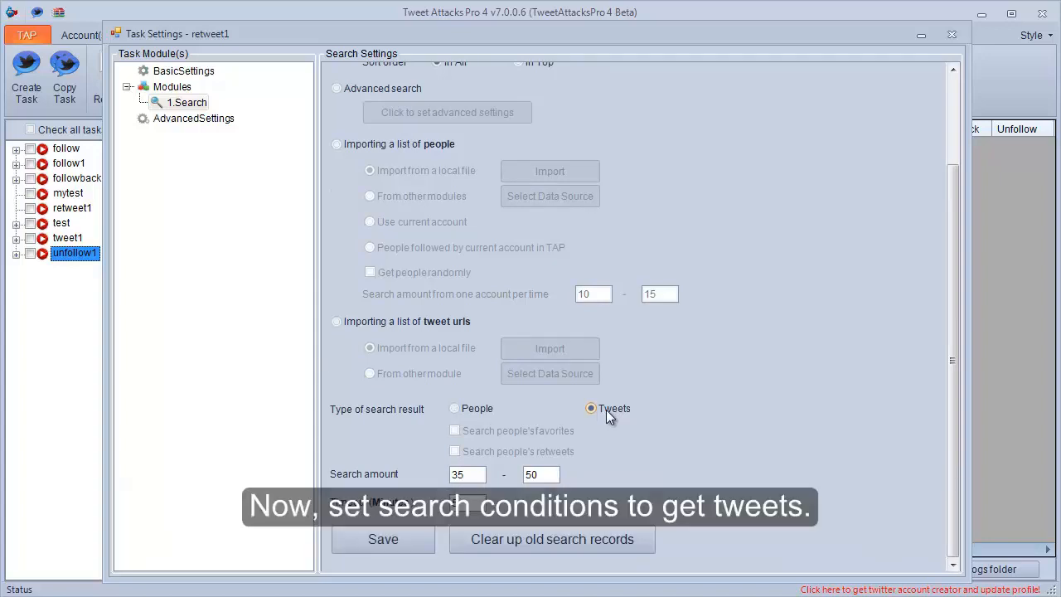
Try the Search module's alternative sources: advanced search, an imported list of tweet URLs and an imported list of people.
drag(951, 340, 954, 207)
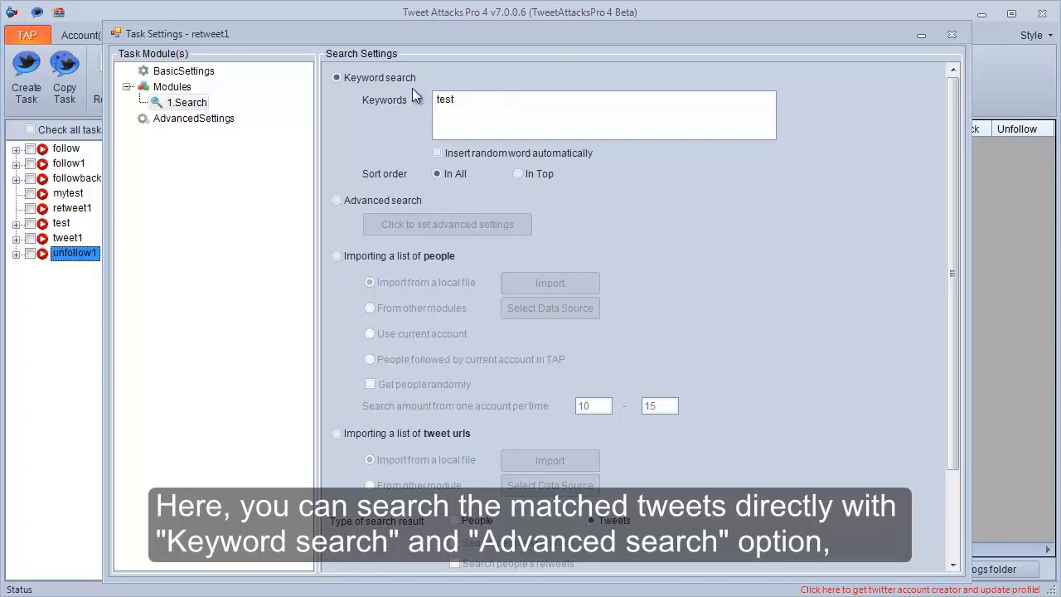
click(373, 200)
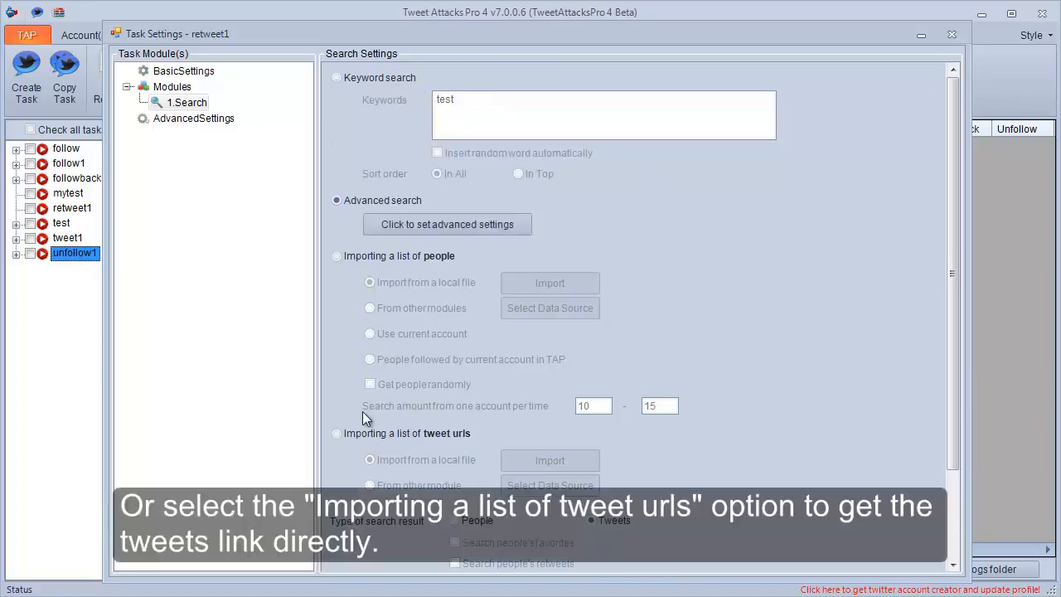
click(370, 437)
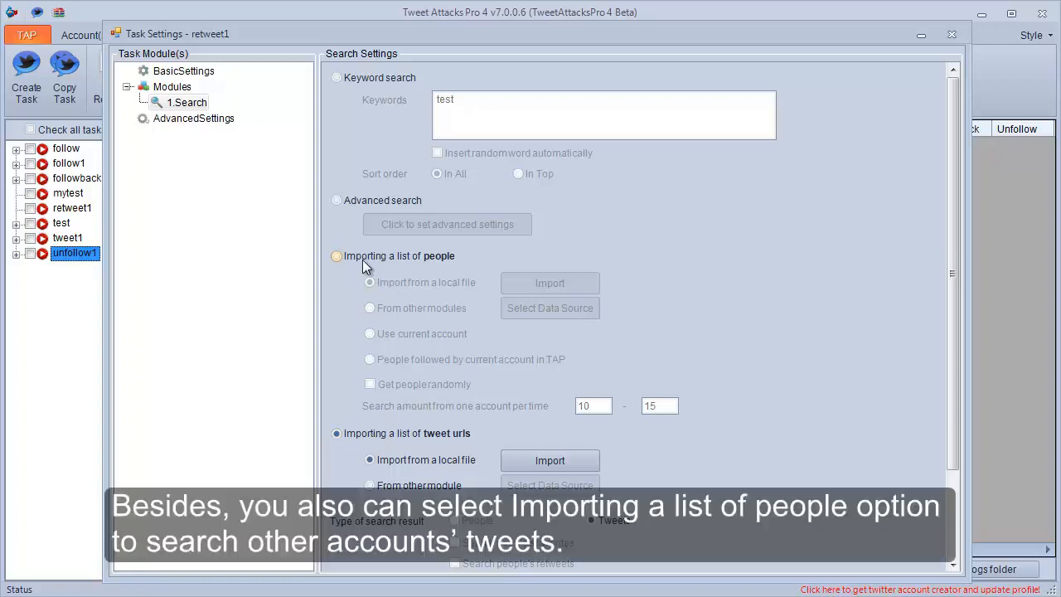
click(362, 260)
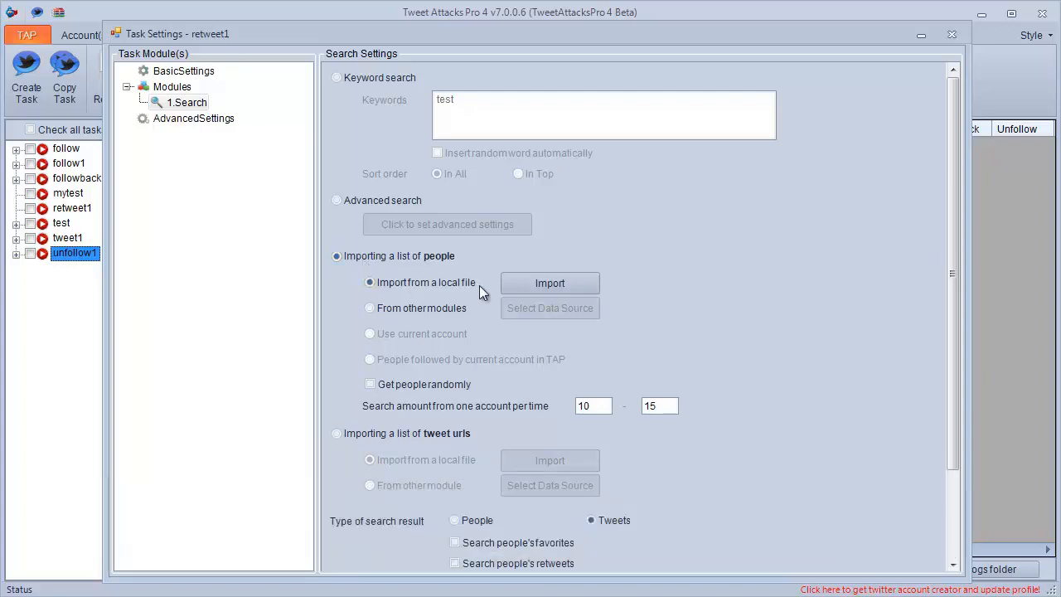
Try the options for searching people's favorites and people's retweets, turning each off again.
drag(949, 372, 950, 464)
click(524, 436)
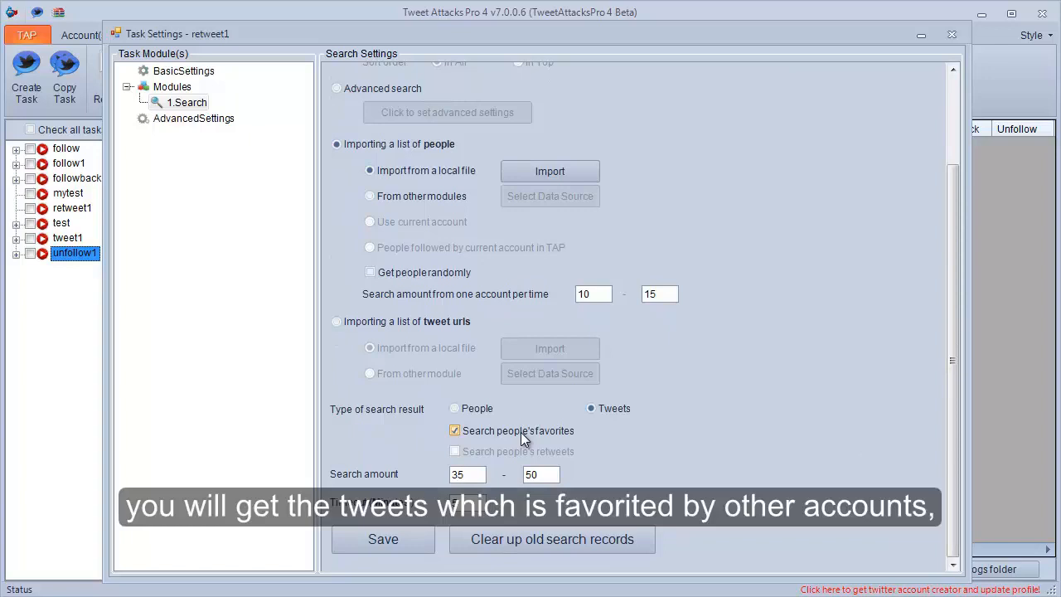
click(521, 432)
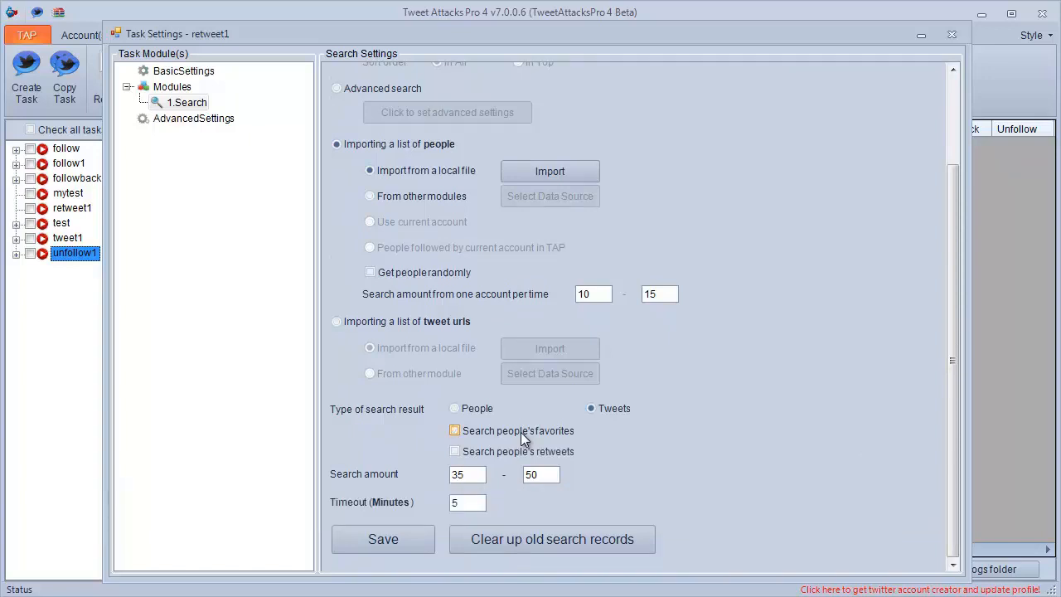
click(500, 454)
click(500, 454)
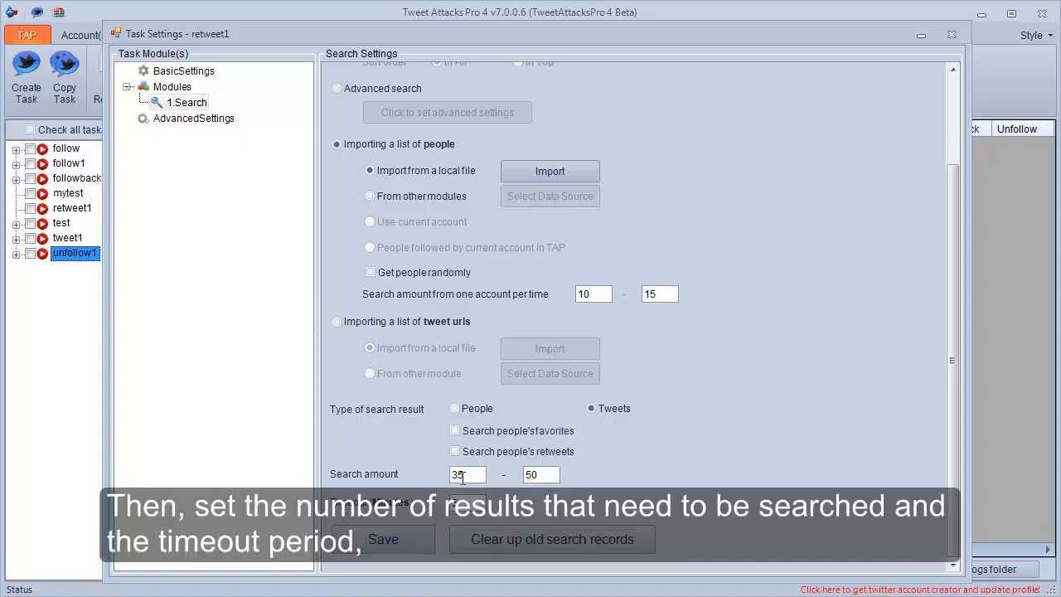
Set the minimum search amount to 45 and use keyword search with "nba, lakers", saving the Search module's settings.
drag(461, 477, 455, 479)
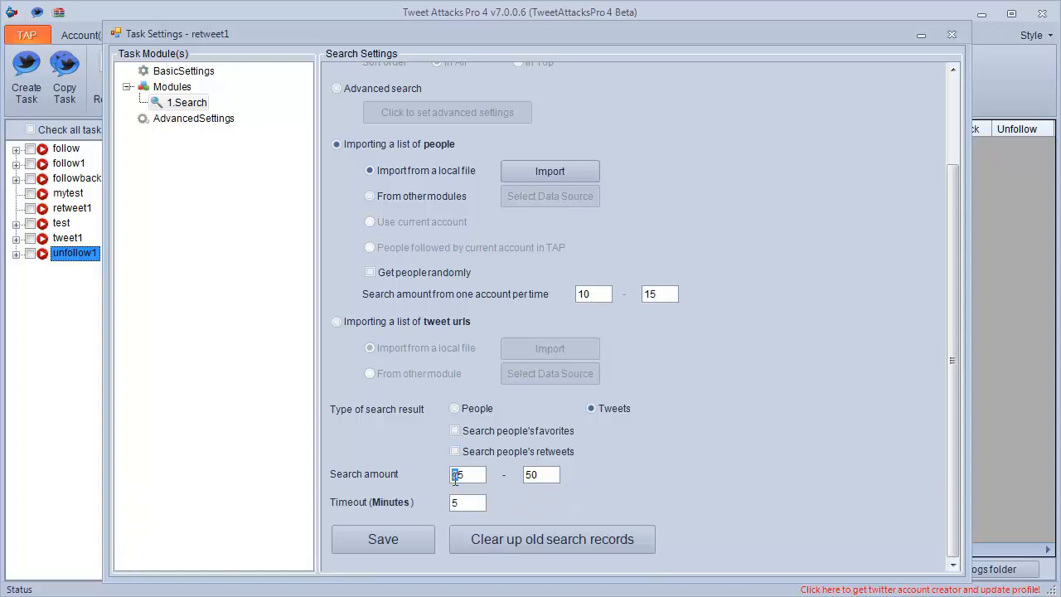
text(4)
drag(957, 382, 962, 271)
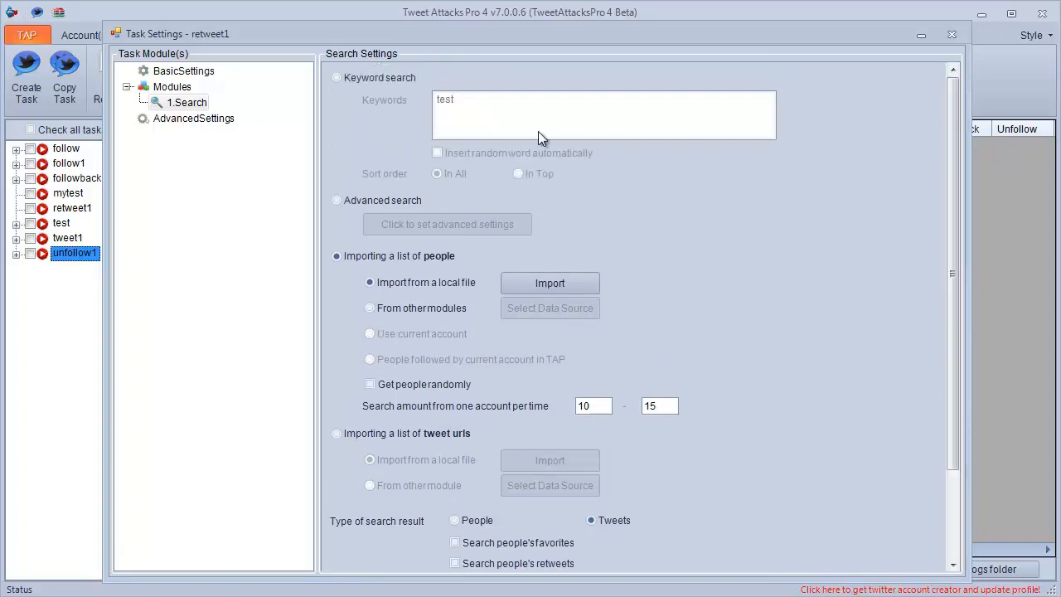
click(374, 78)
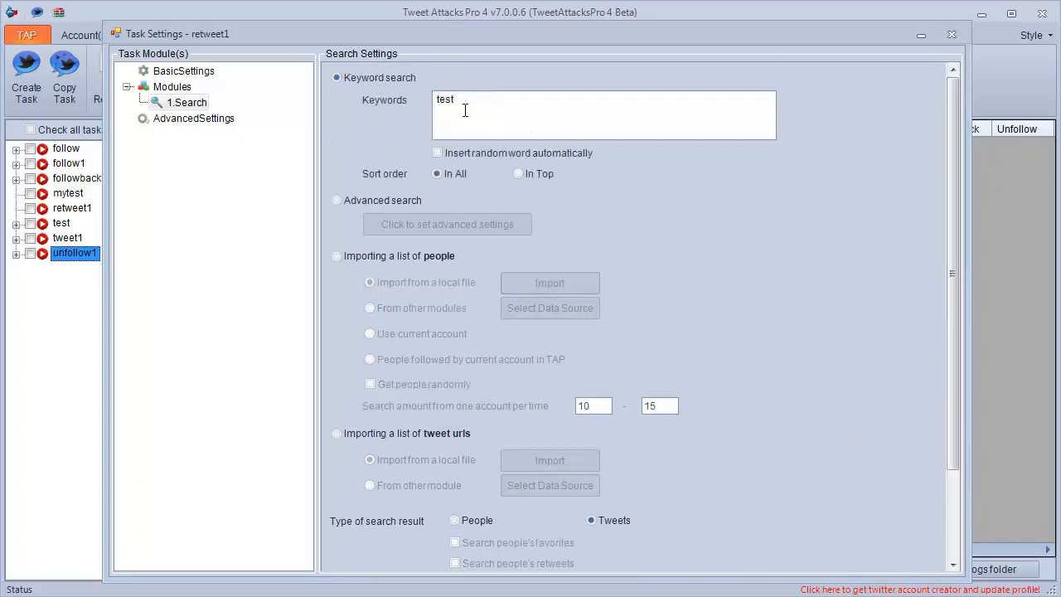
double_click(467, 110)
text(nba, lakers)
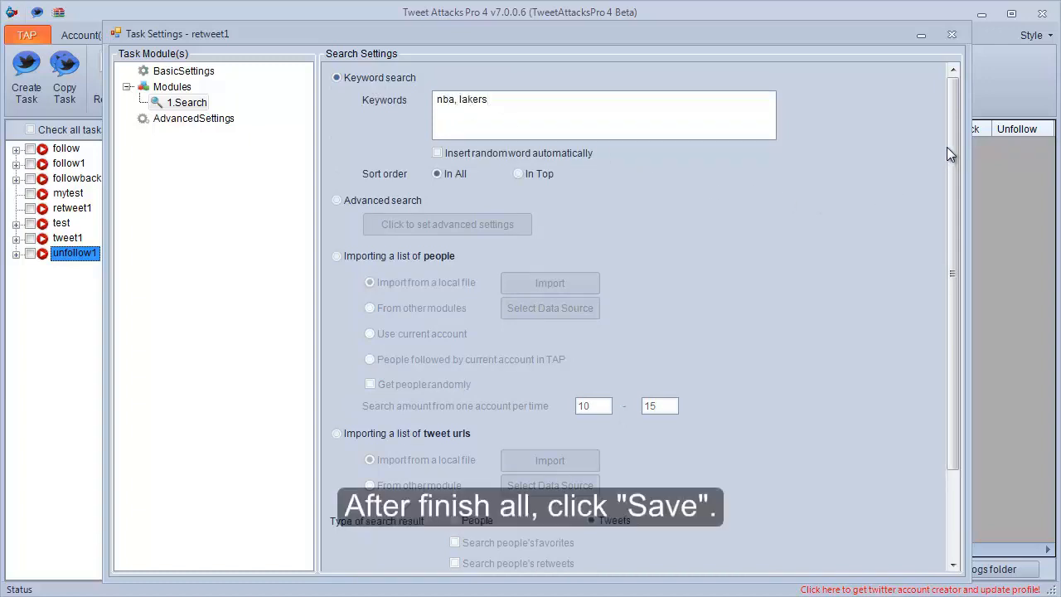
drag(949, 154, 953, 291)
click(378, 540)
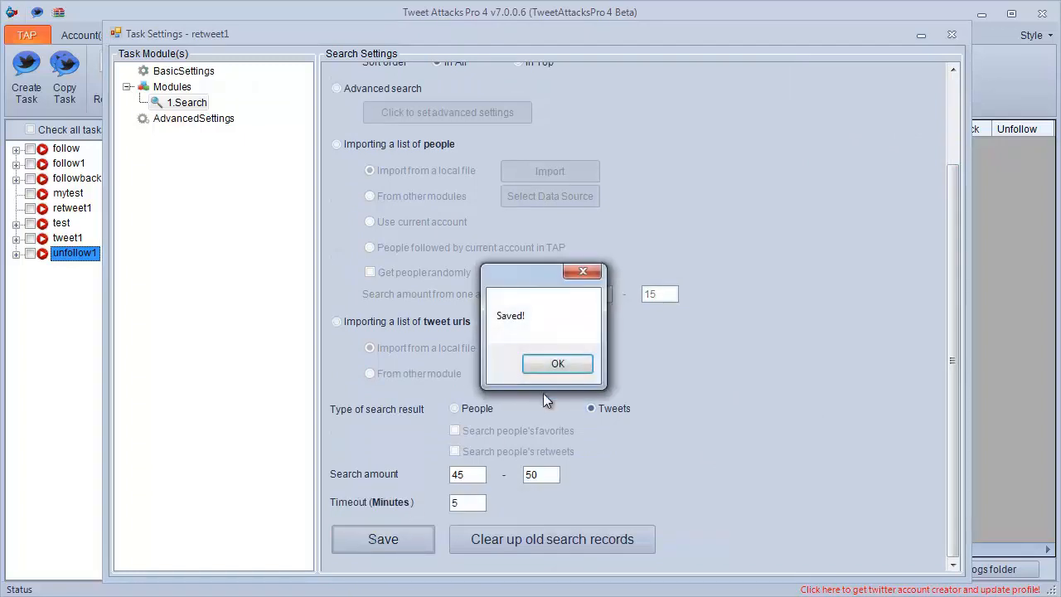
click(568, 363)
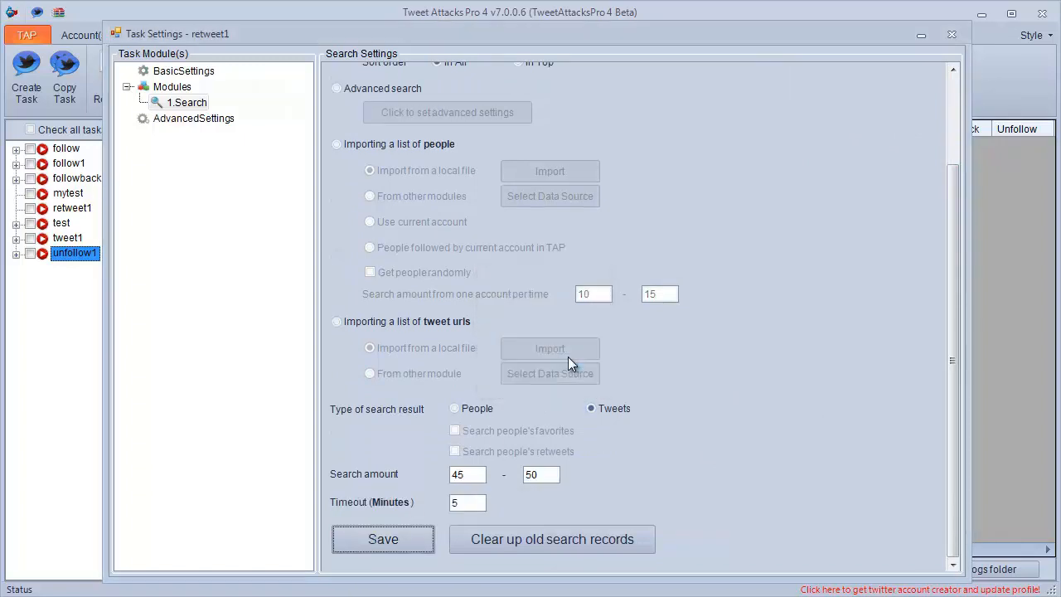
Add a GetDetails module to the retweet1 task.
right_click(171, 86)
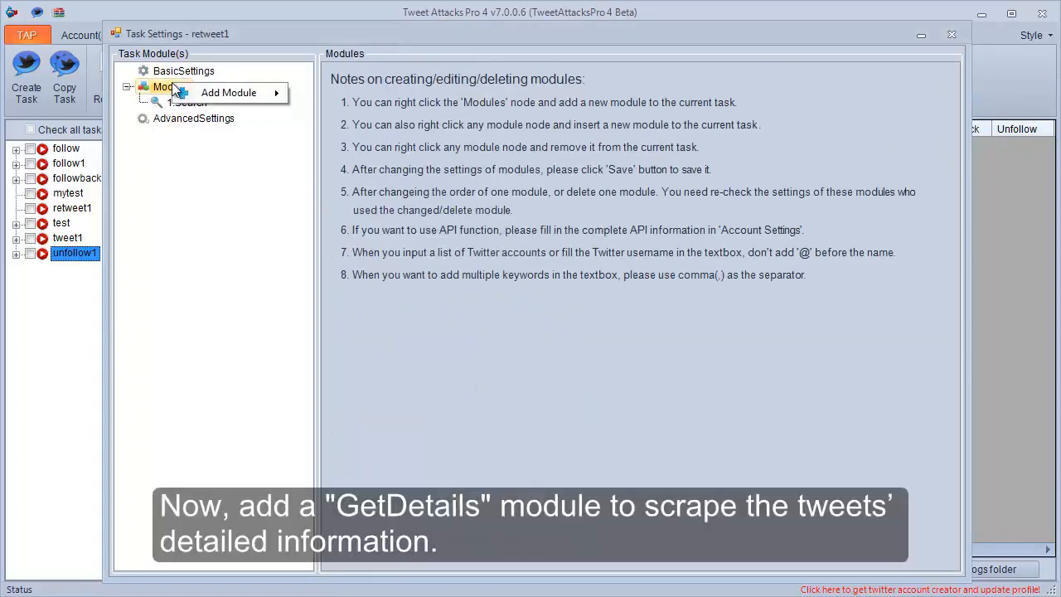
mouse_move(274, 96)
click(332, 114)
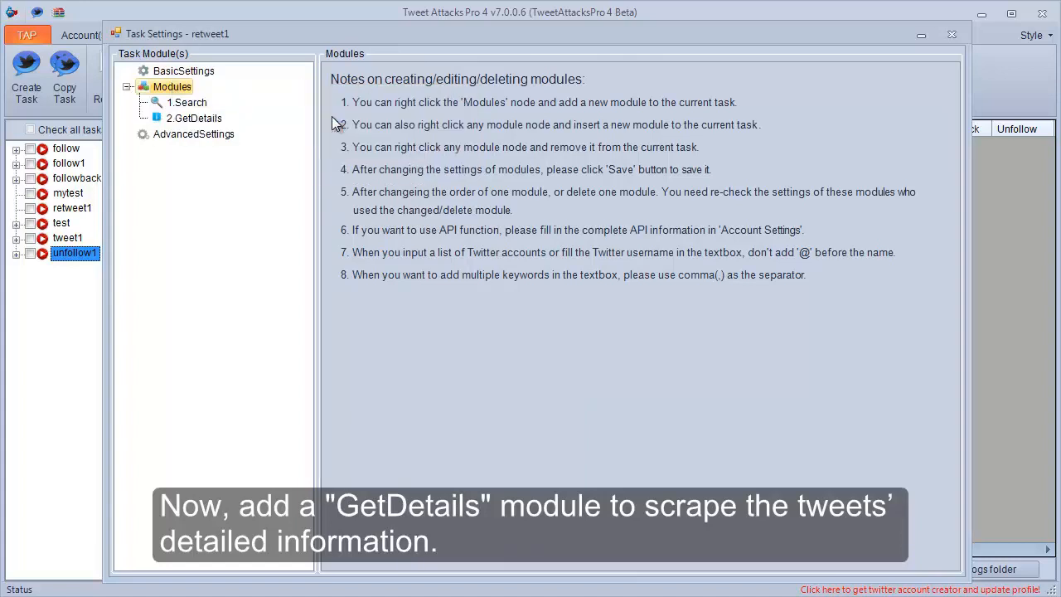
Set the GetDetails module's data source to the 1.Search module.
click(208, 122)
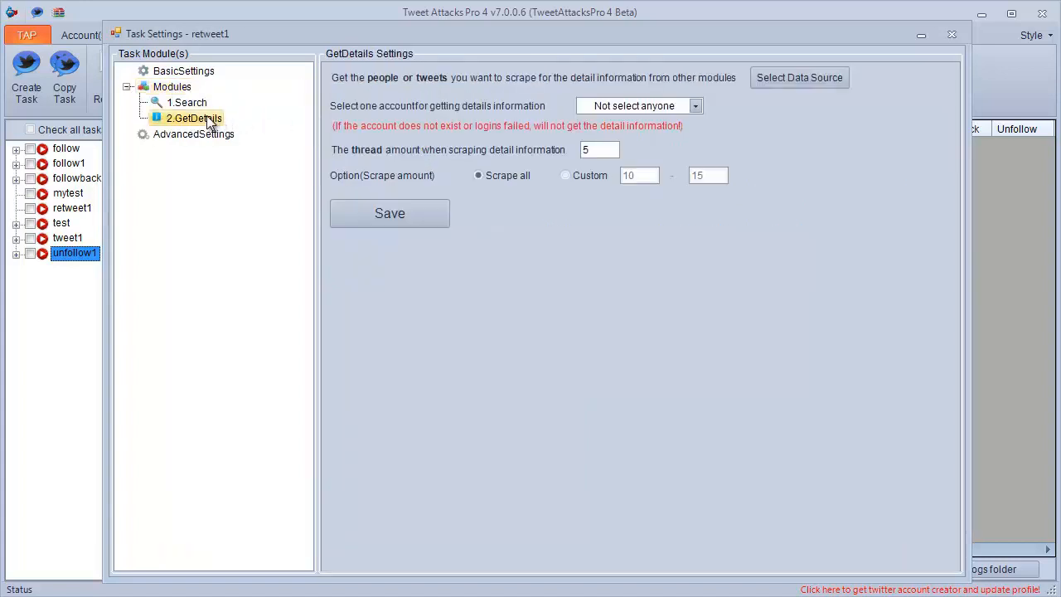
click(784, 78)
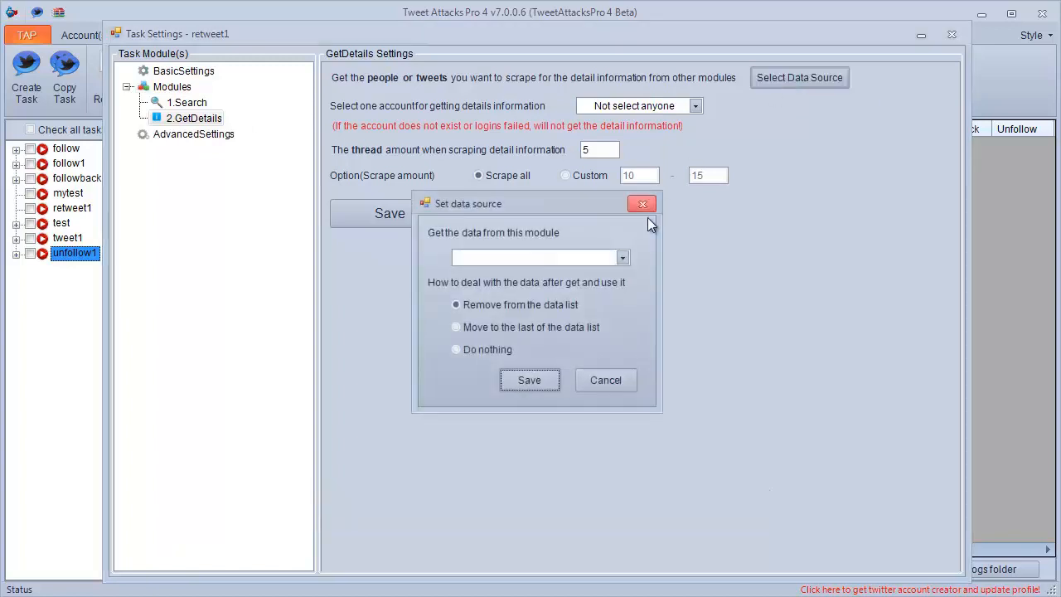
click(611, 259)
click(598, 274)
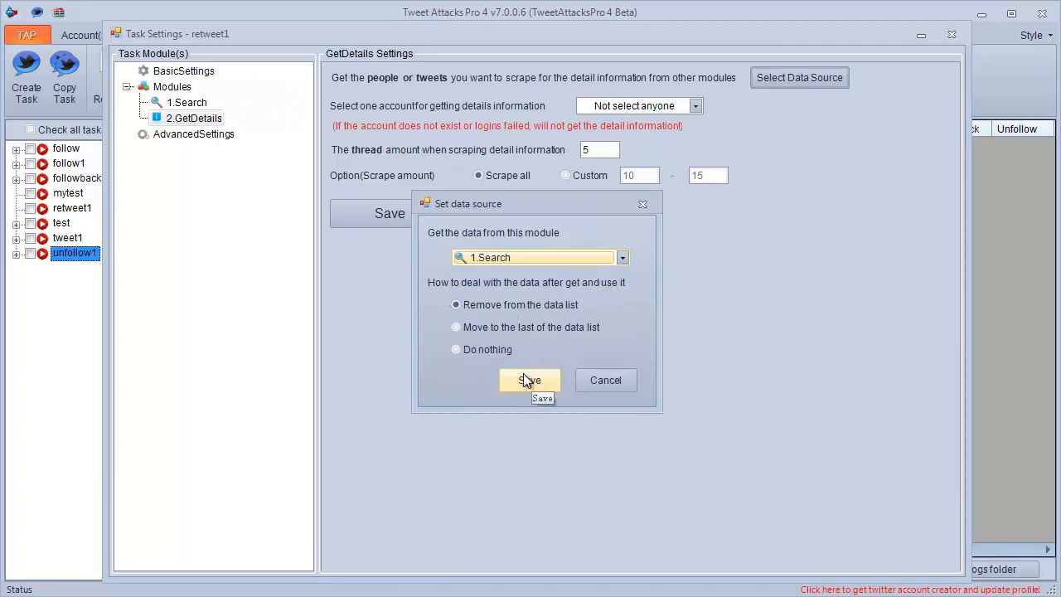
click(523, 375)
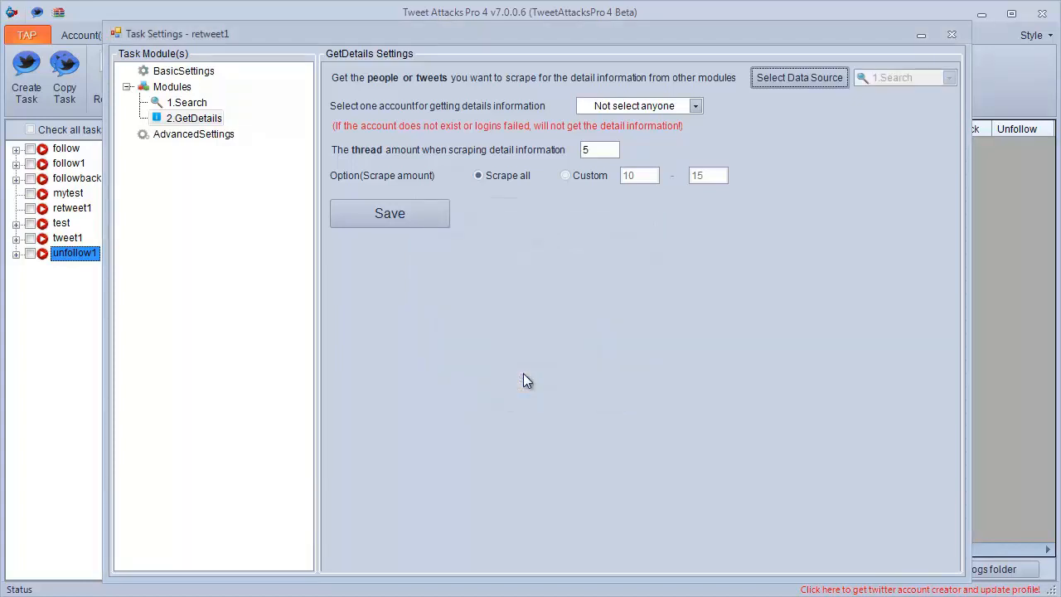
Save the GetDetails module's settings and add a Filter module to the retweet1 task.
click(411, 214)
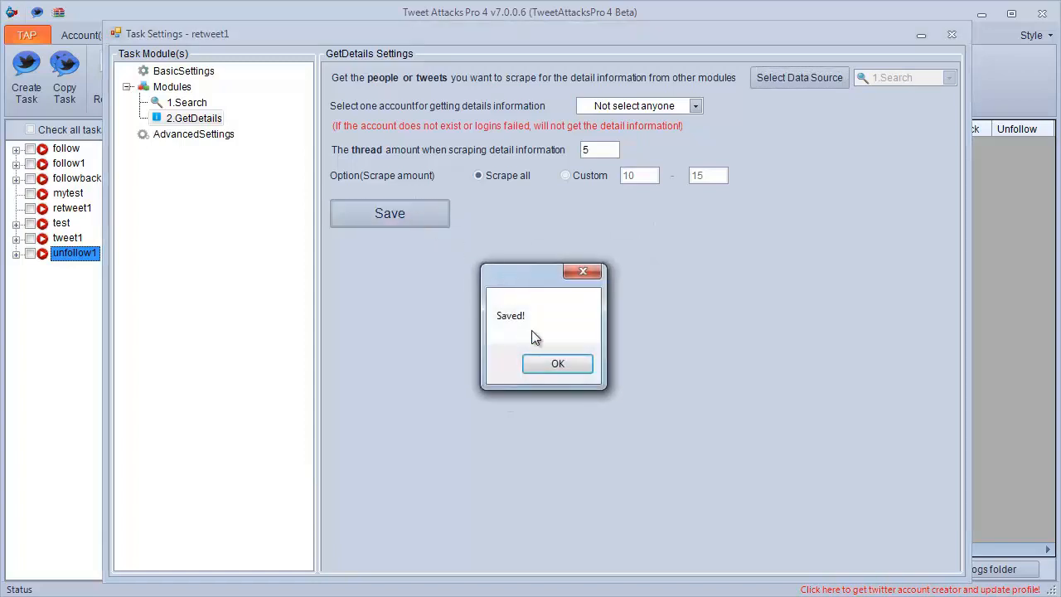
click(551, 363)
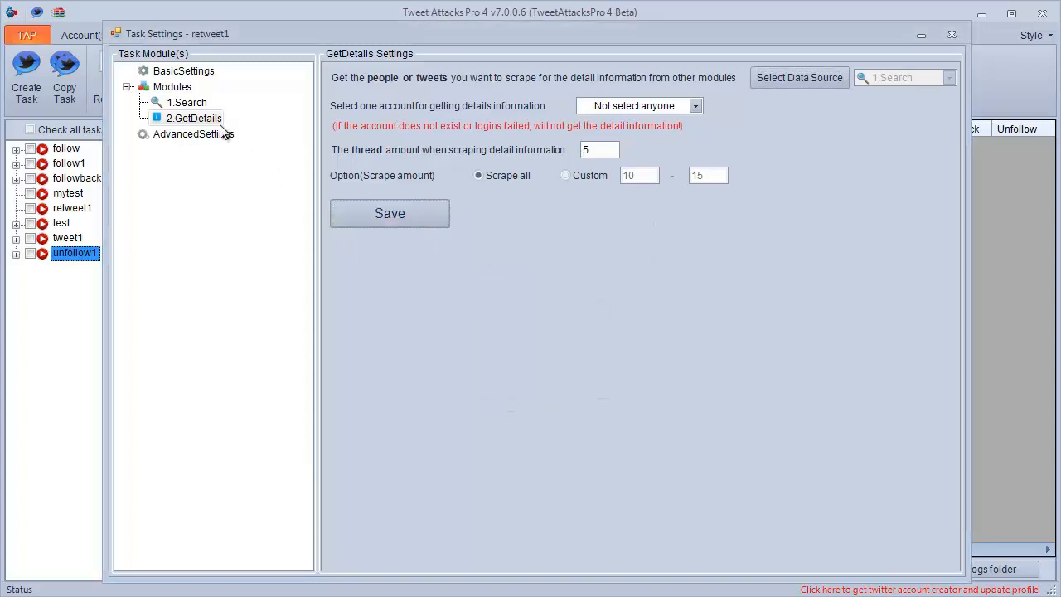
right_click(184, 88)
mouse_move(225, 99)
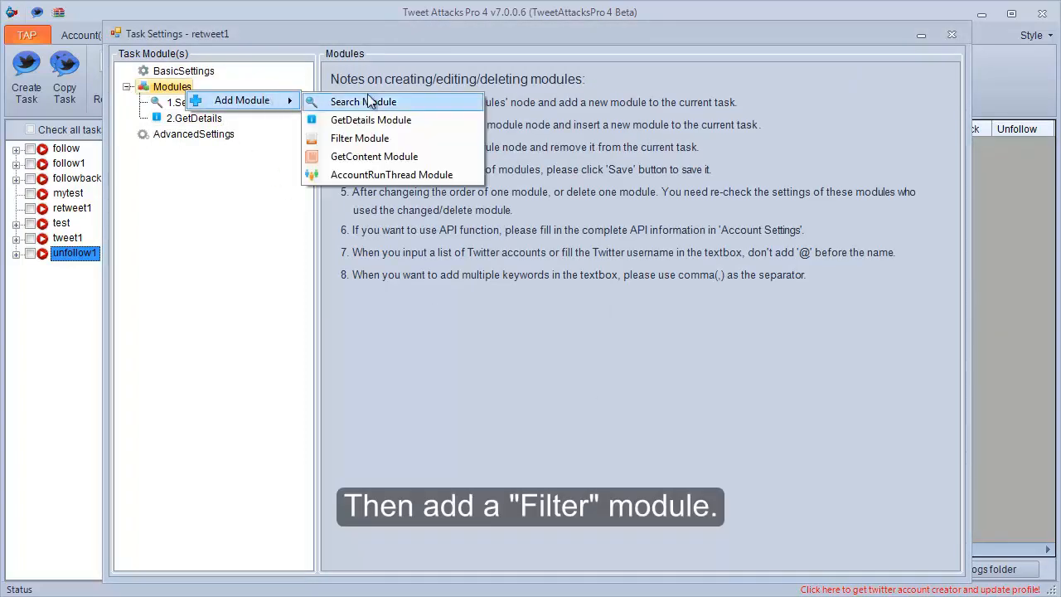
click(372, 138)
click(213, 135)
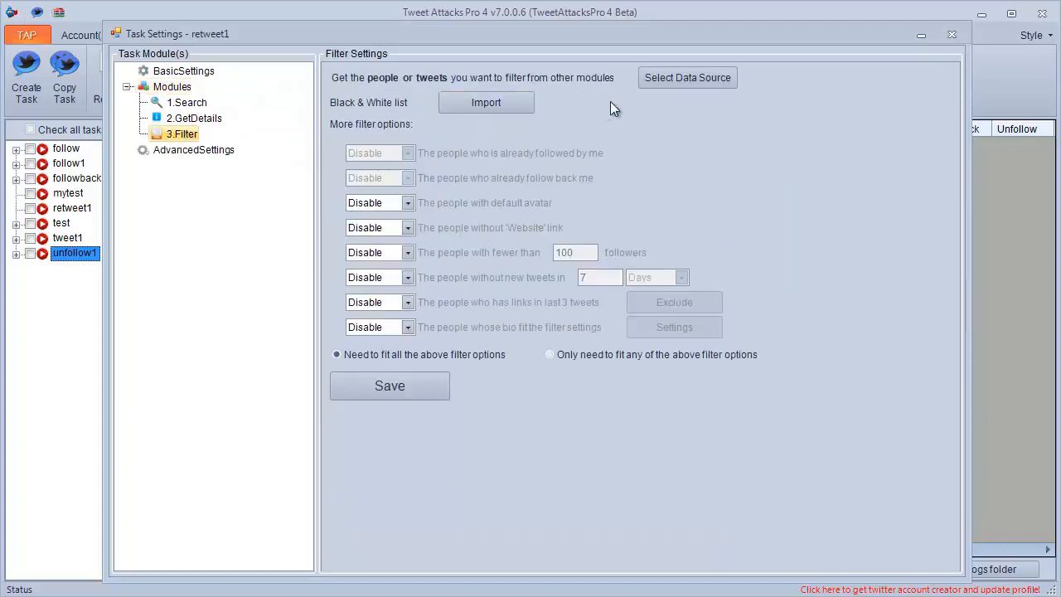
Set the Filter module's data source to the 2.GetDetails module.
click(664, 84)
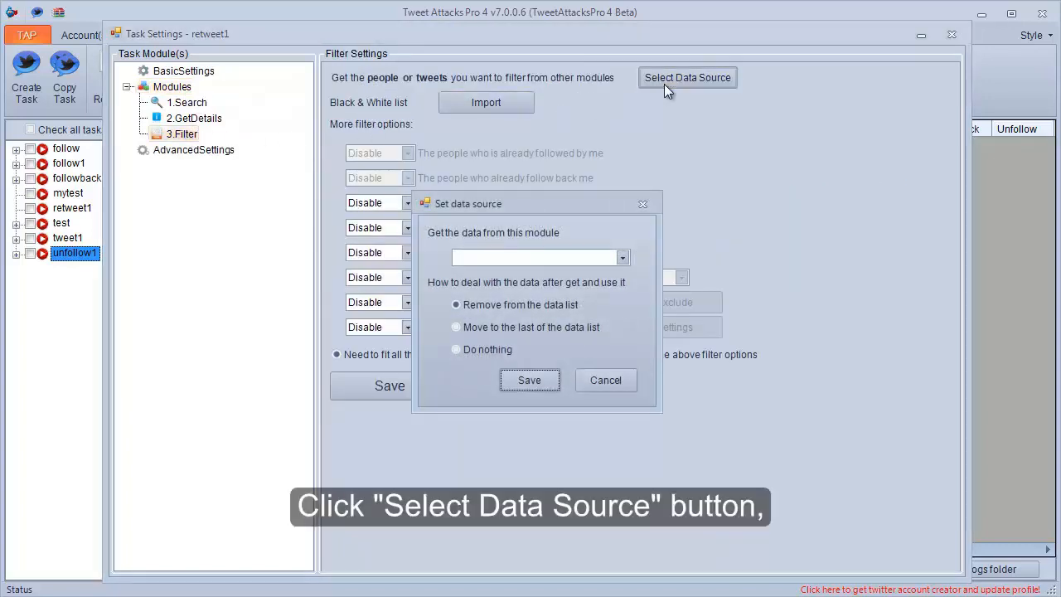
click(544, 259)
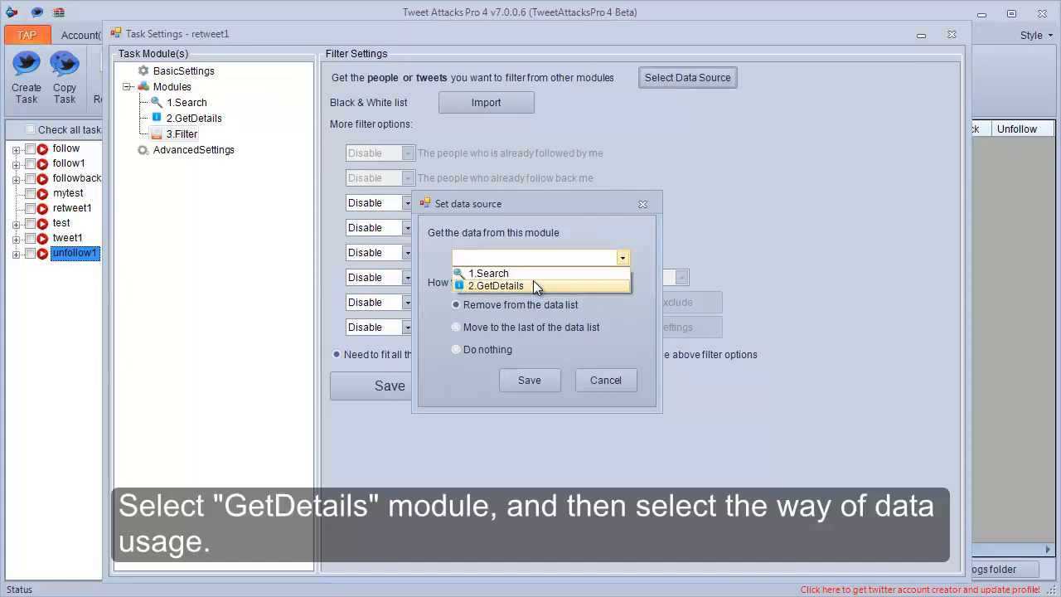
click(533, 285)
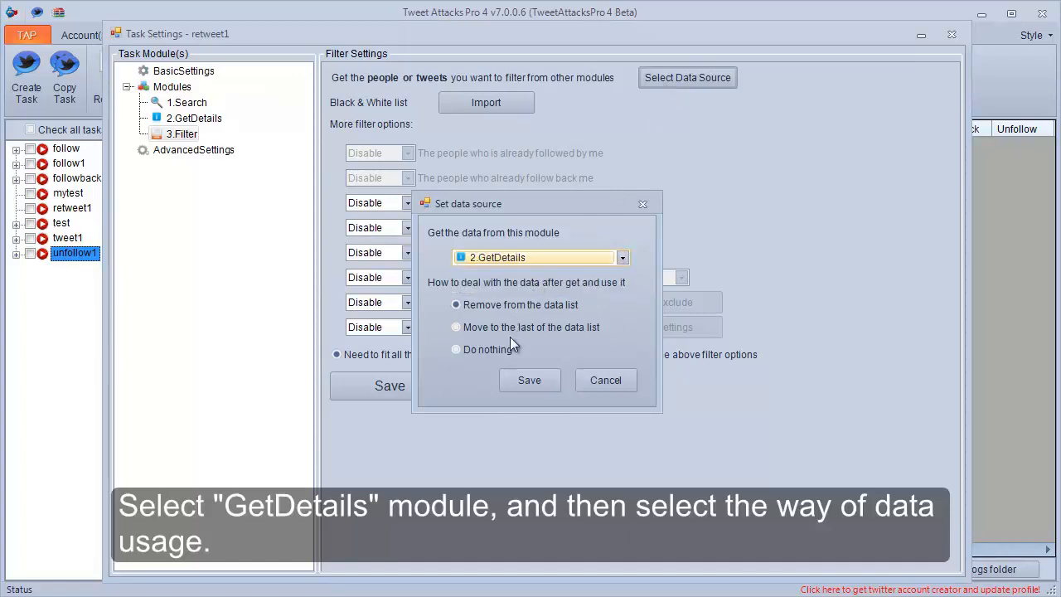
click(514, 380)
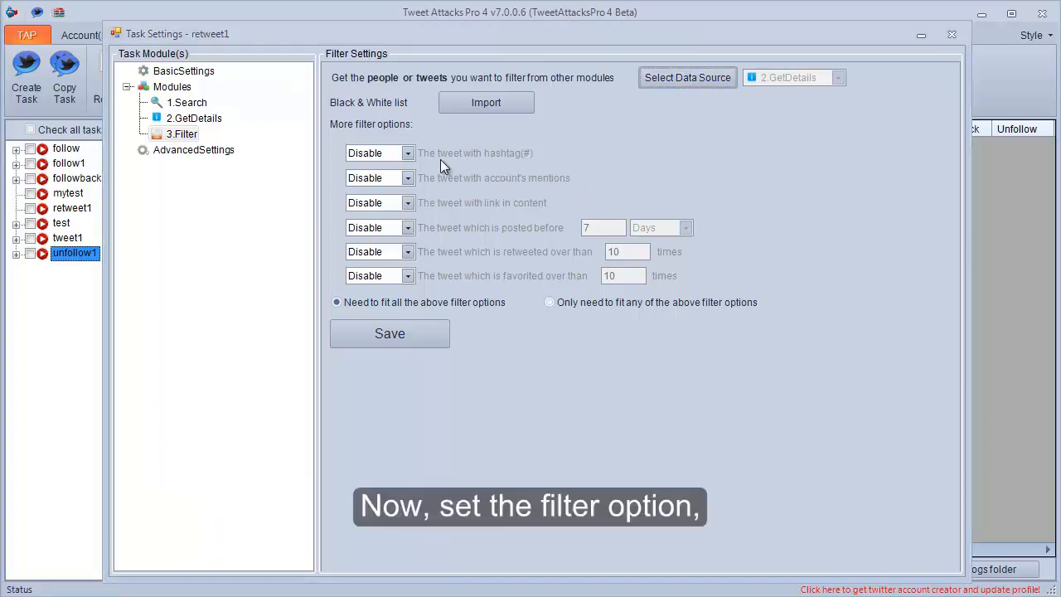
Exclude tweets with a link in content and tweets posted before 3 days, saving the Filter module's settings.
click(413, 202)
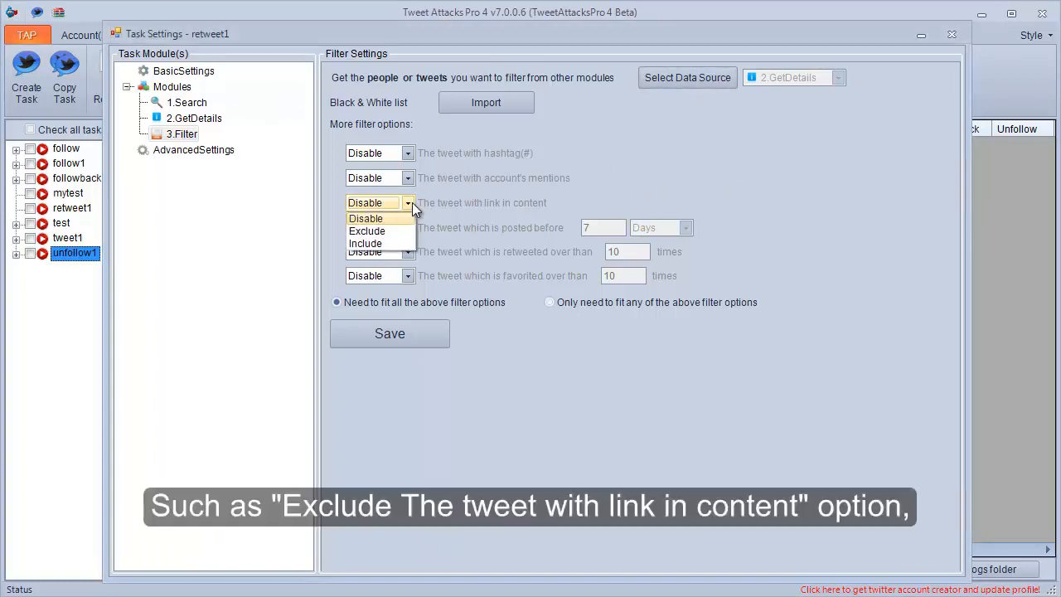
click(373, 230)
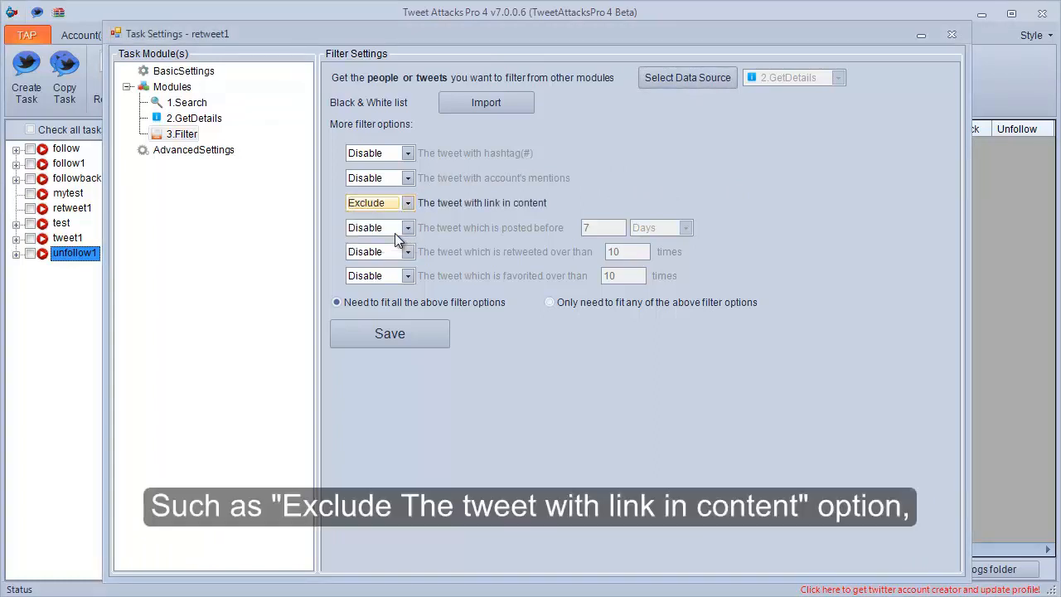
click(407, 228)
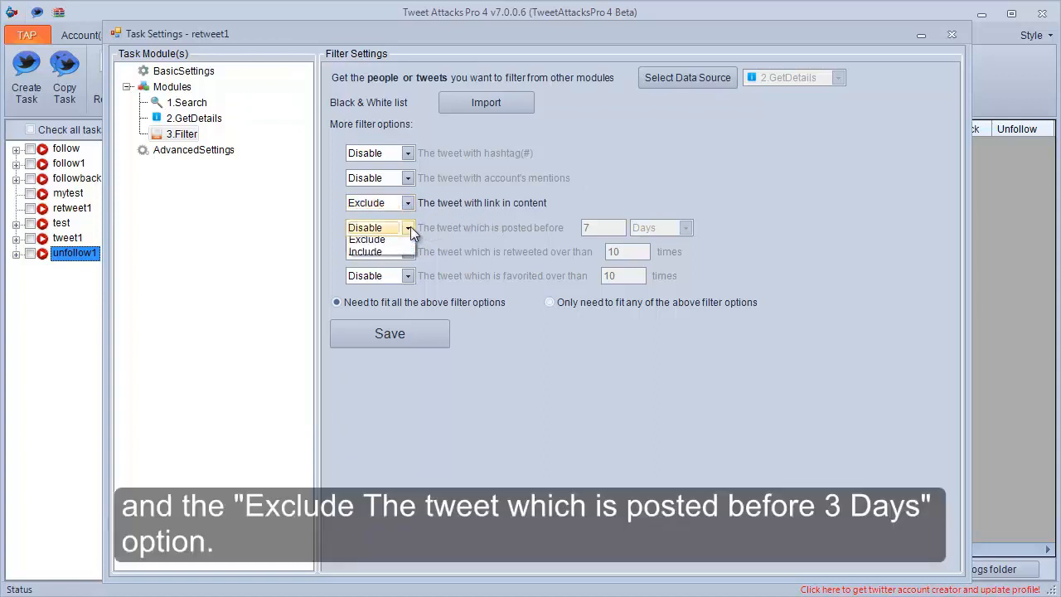
click(406, 252)
drag(597, 227, 586, 228)
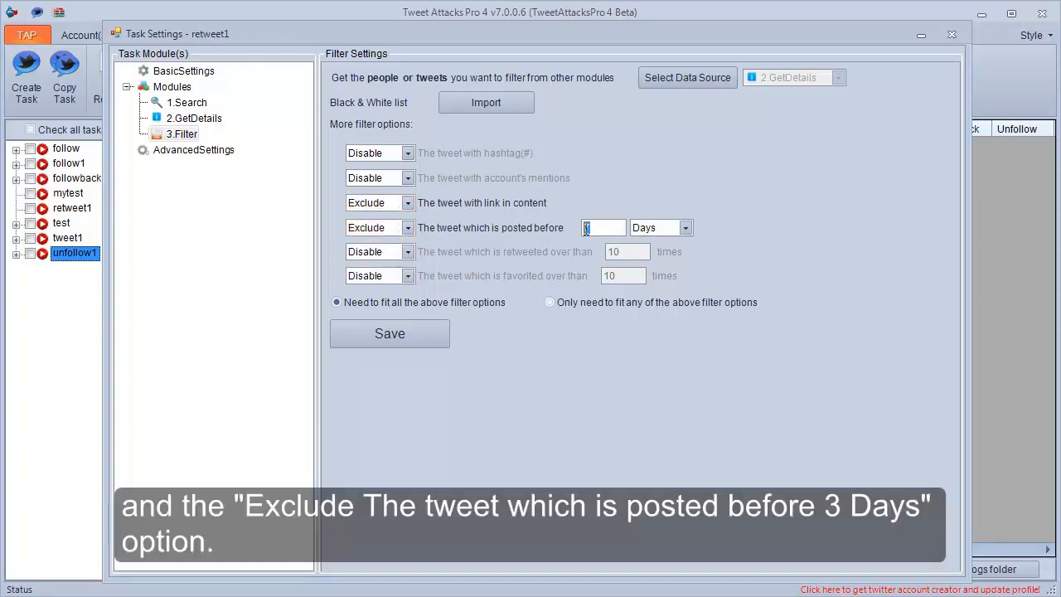
text(3)
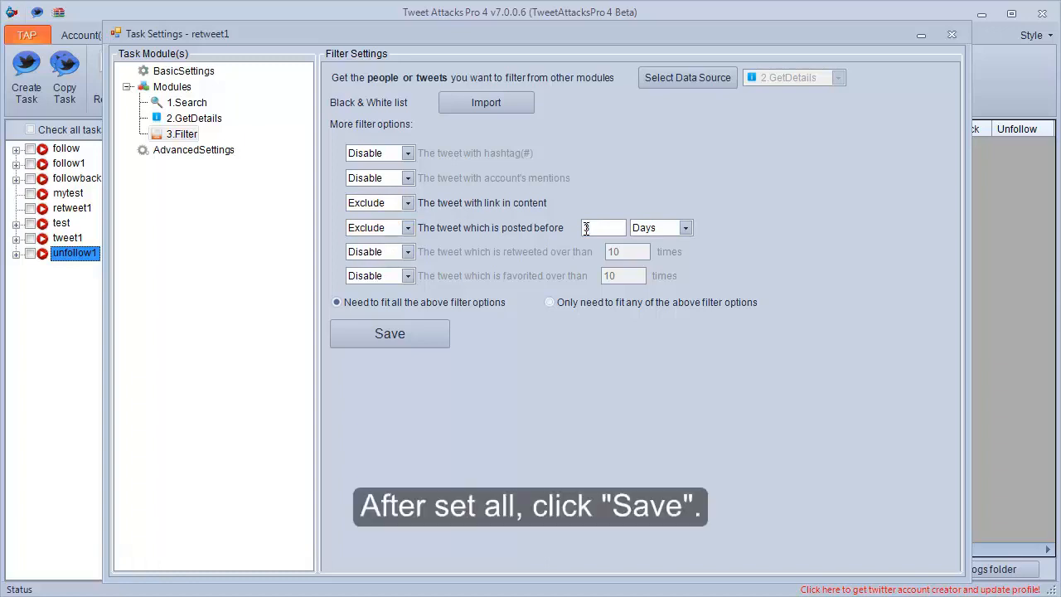
click(409, 333)
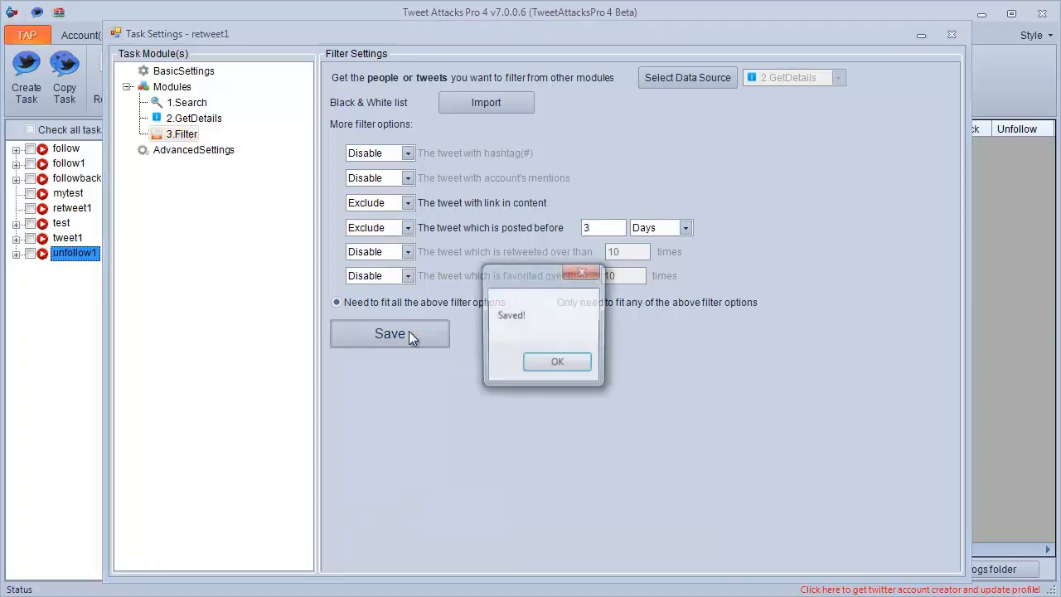
click(561, 365)
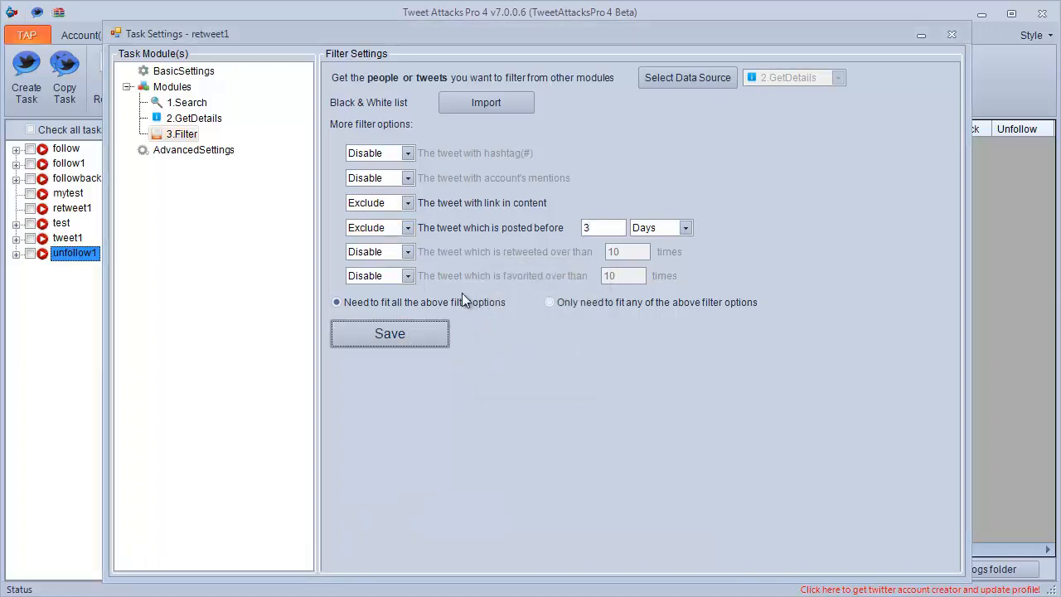
click(213, 121)
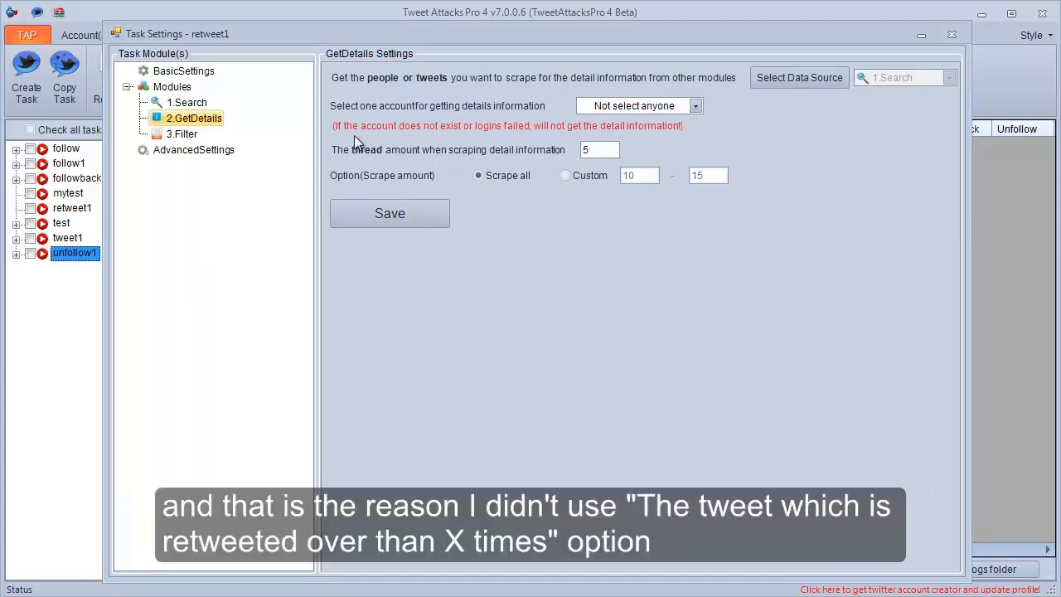
click(187, 135)
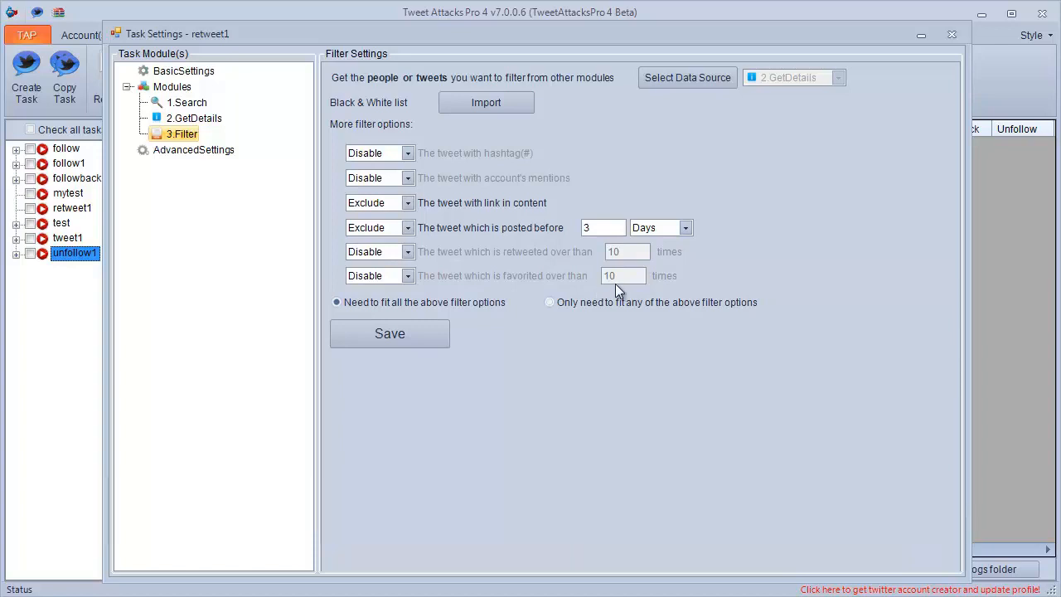
Add an AccountRunThread module to the retweet1 task and show its settings.
click(186, 89)
right_click(189, 91)
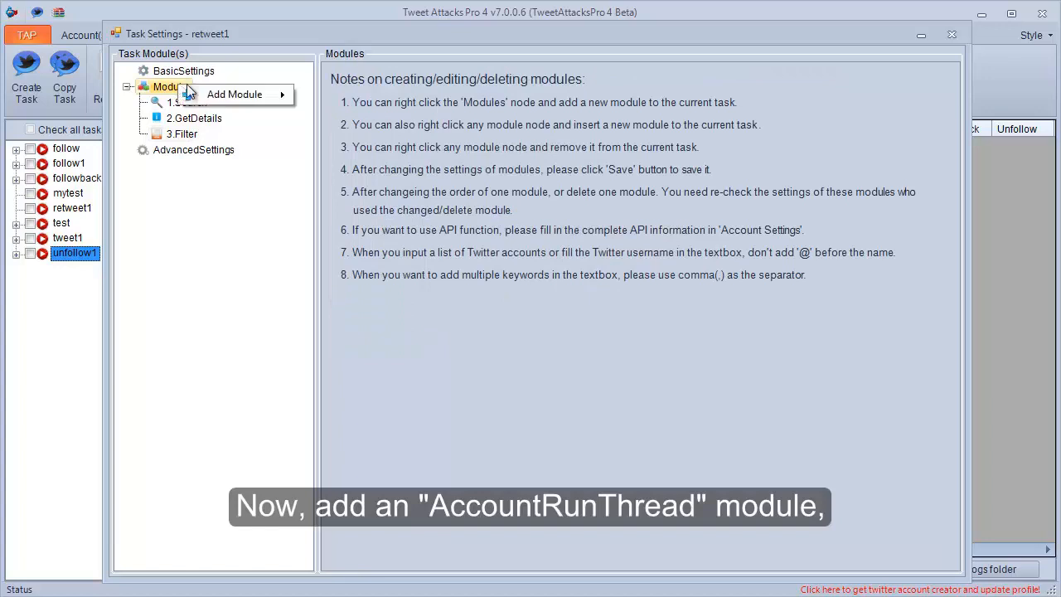
mouse_move(273, 94)
click(330, 172)
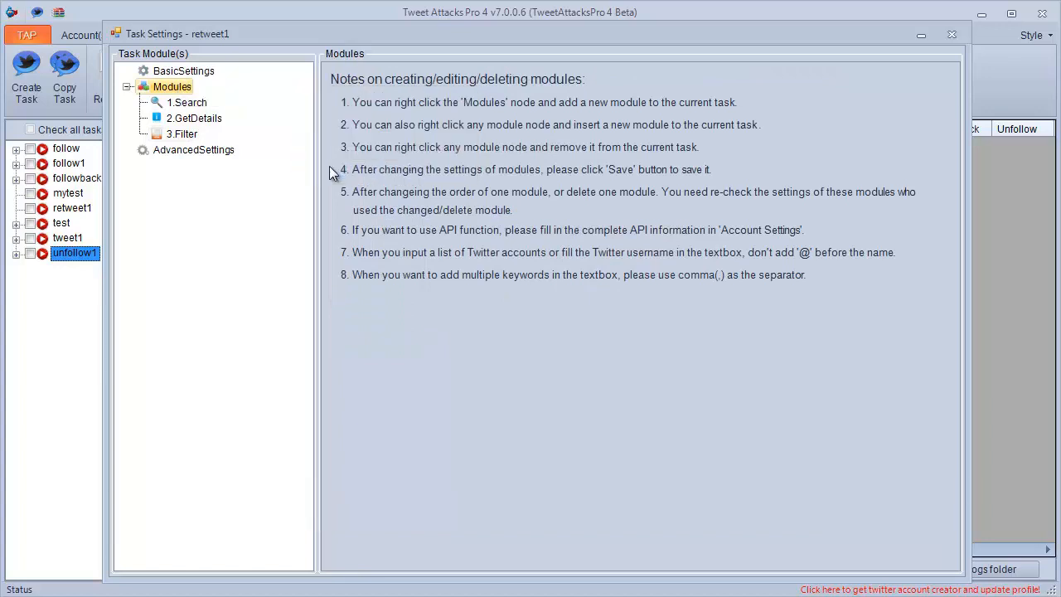
click(213, 149)
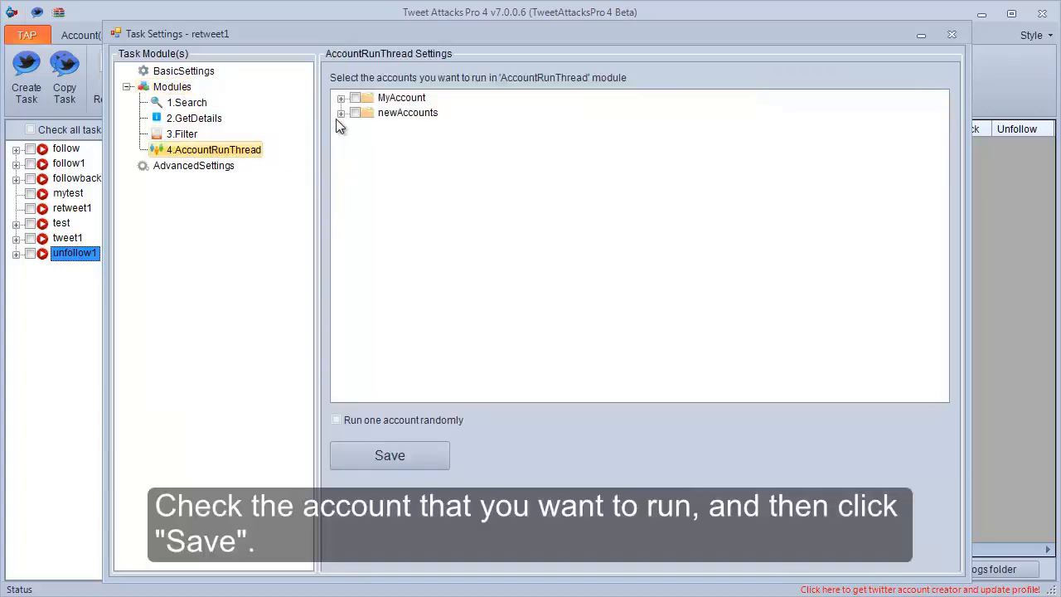
Select the first two accounts in the newAccounts group to run, saving the AccountRunThread settings.
click(340, 113)
click(370, 128)
click(371, 143)
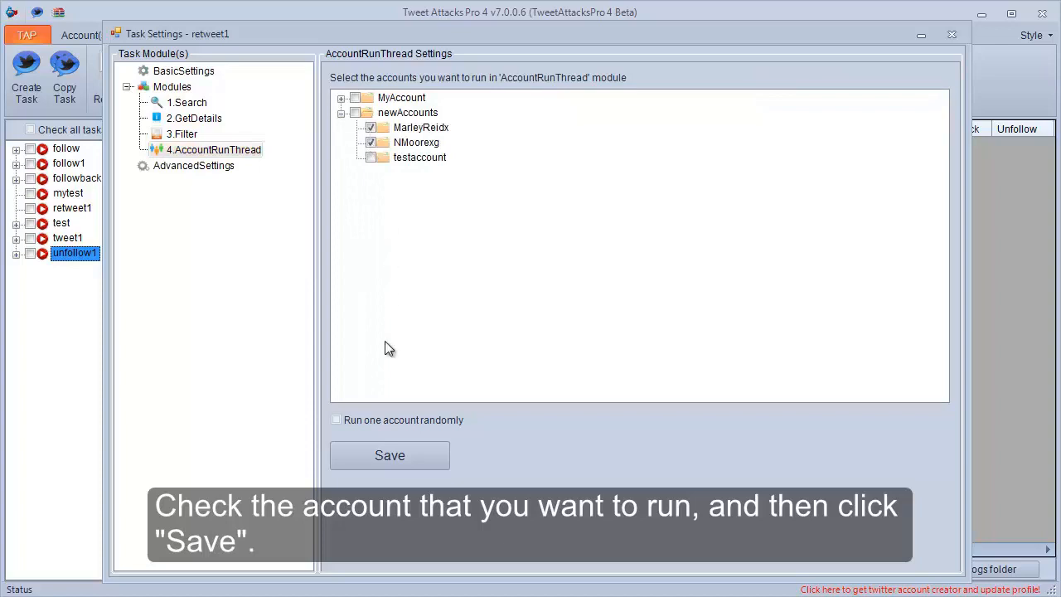
click(390, 457)
click(557, 362)
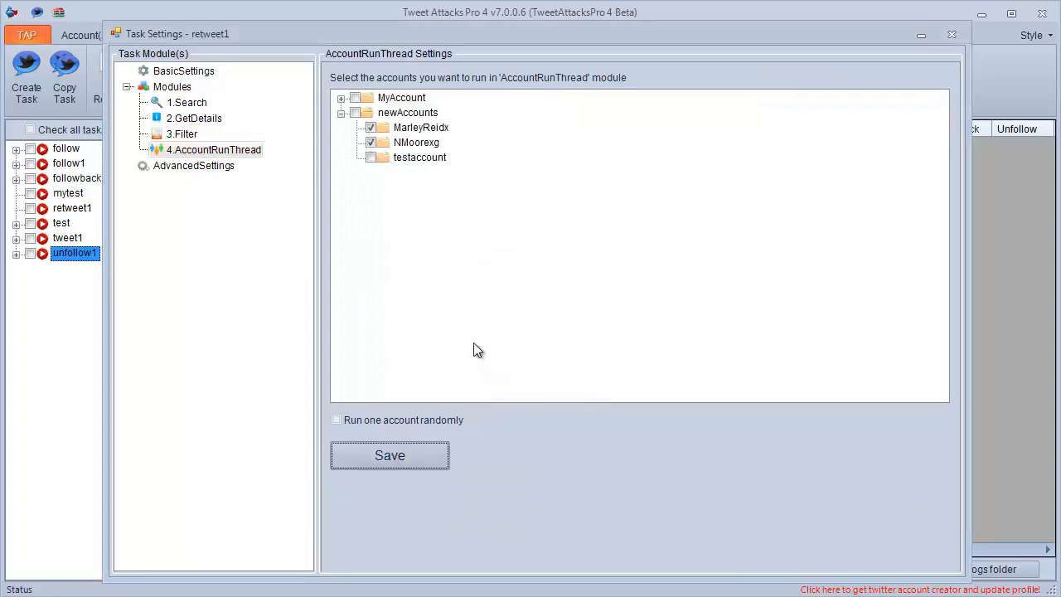
Add a Retweet module to the 4.AccountRunThread module and show its settings.
right_click(225, 152)
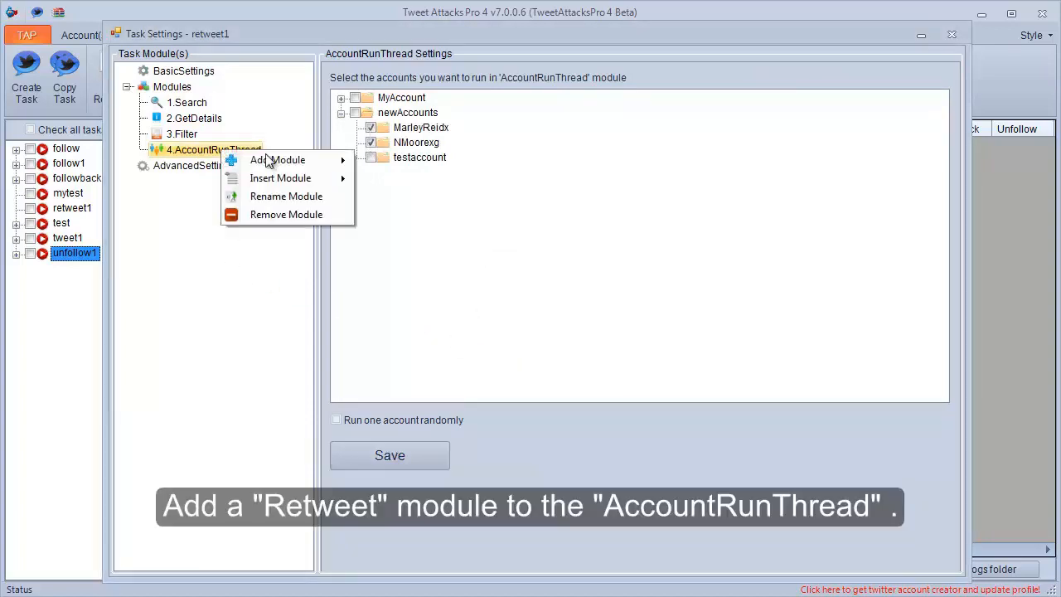
mouse_move(268, 160)
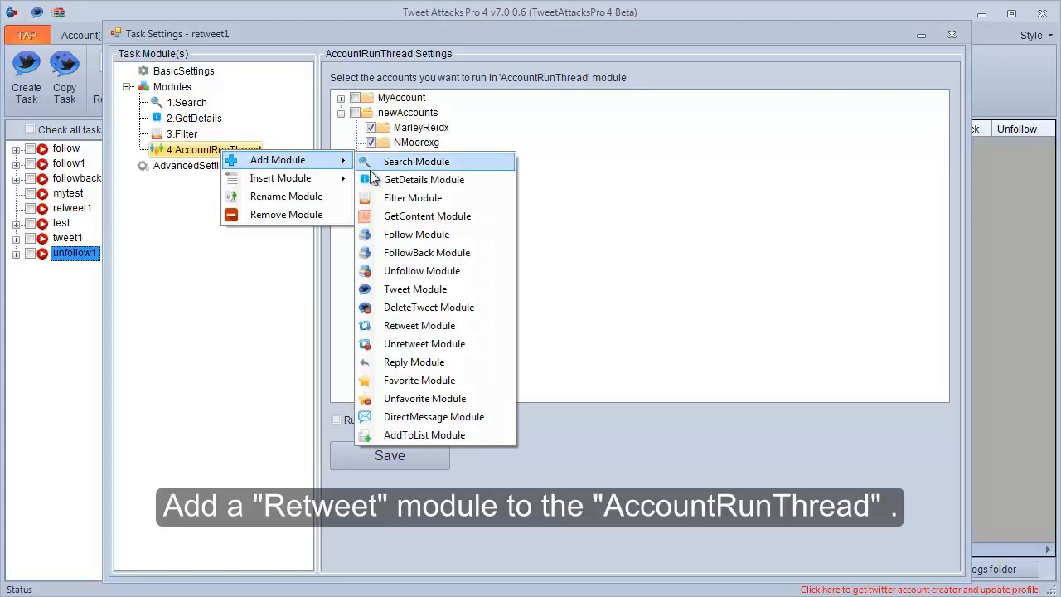
click(390, 326)
click(209, 165)
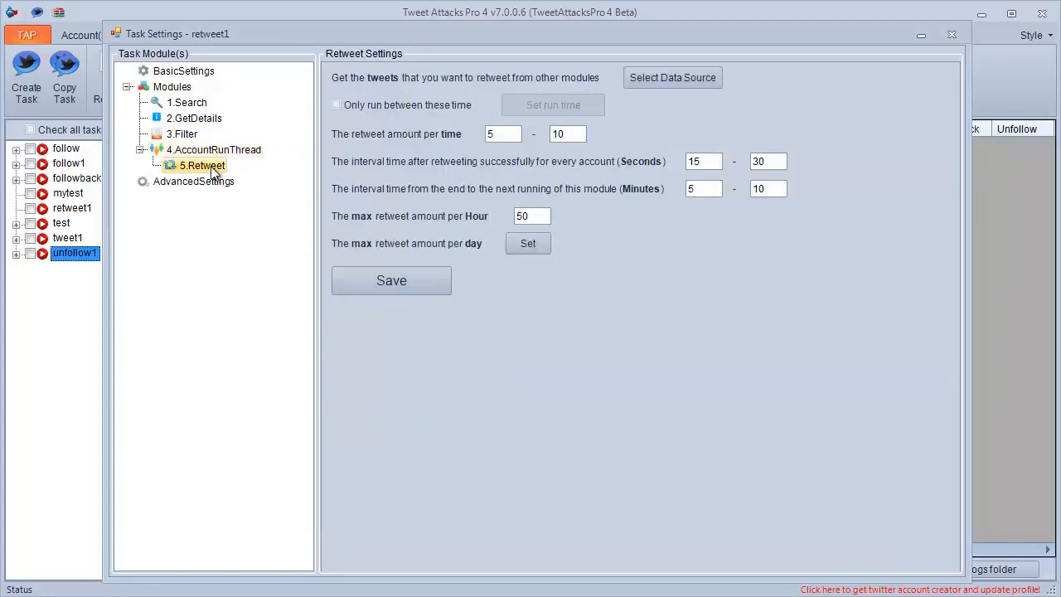
Set the Retweet module's data source to the 3.Filter module.
click(640, 84)
click(585, 259)
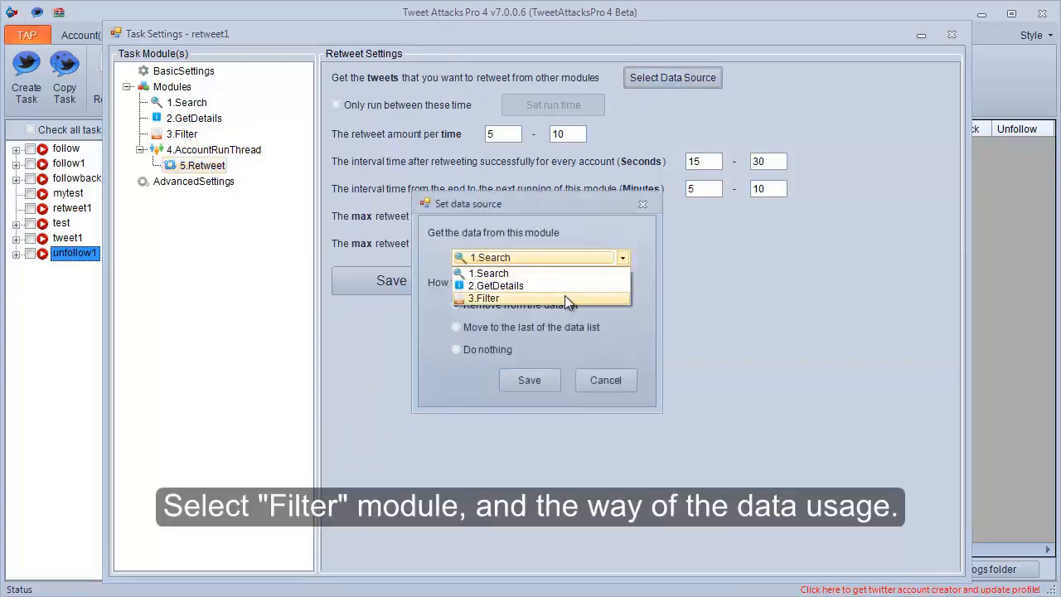
click(565, 297)
click(521, 380)
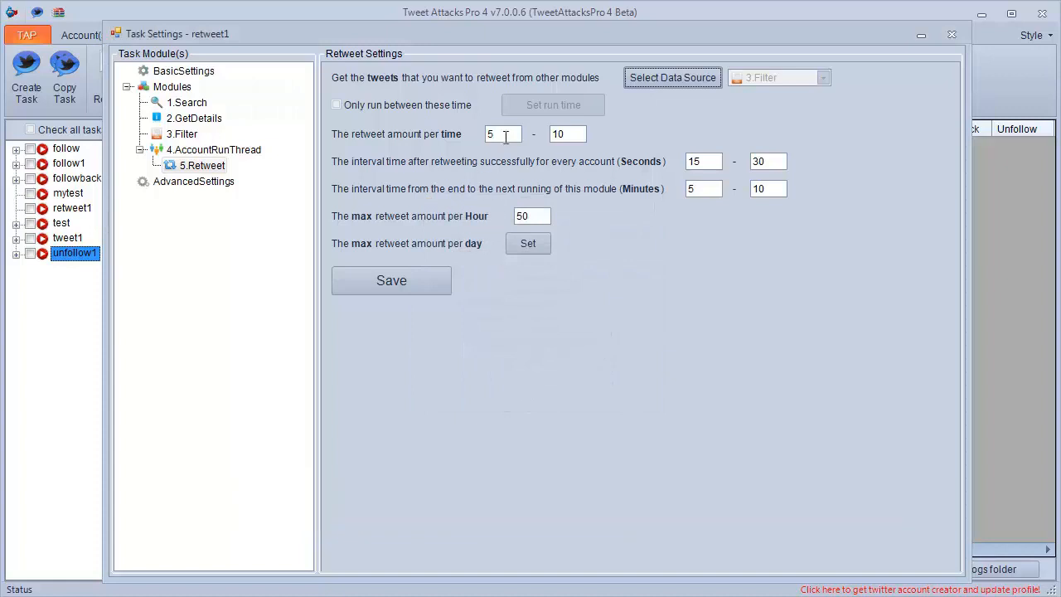
Set the retweet amount per time to 6-8 and the minimum intervals to 25 seconds and 8 minutes, then save and close the retweet1 task settings.
drag(504, 134, 487, 137)
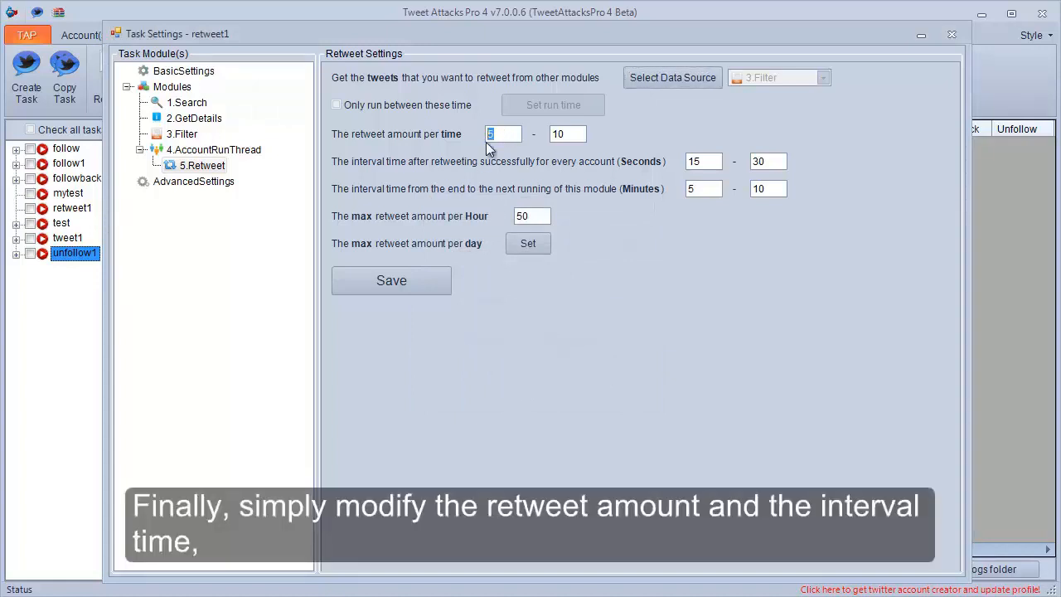
text(6)
drag(568, 134, 548, 135)
text(8)
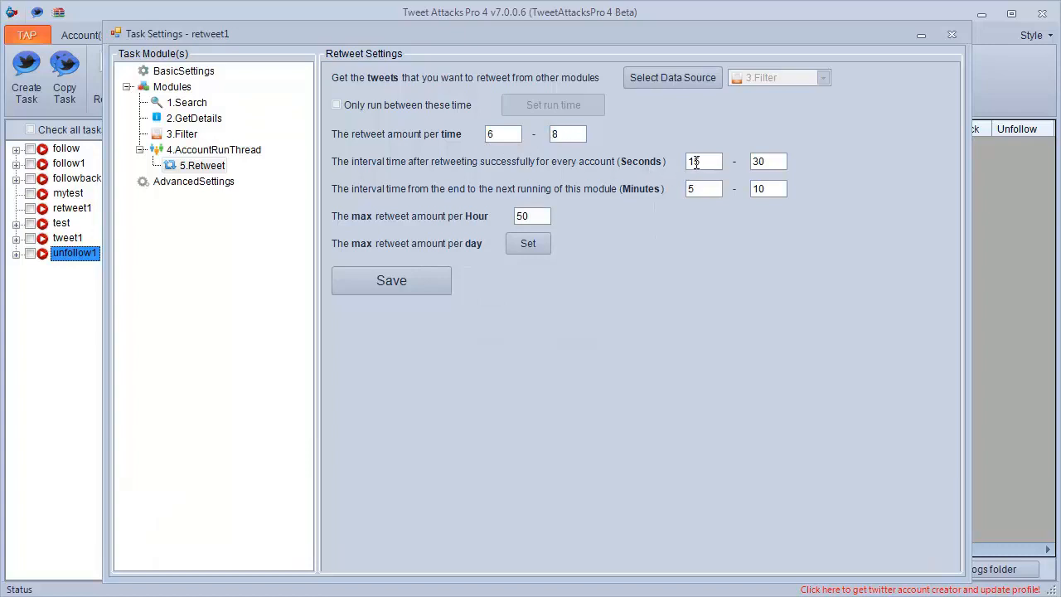
drag(696, 162, 687, 163)
drag(698, 189, 672, 203)
click(405, 279)
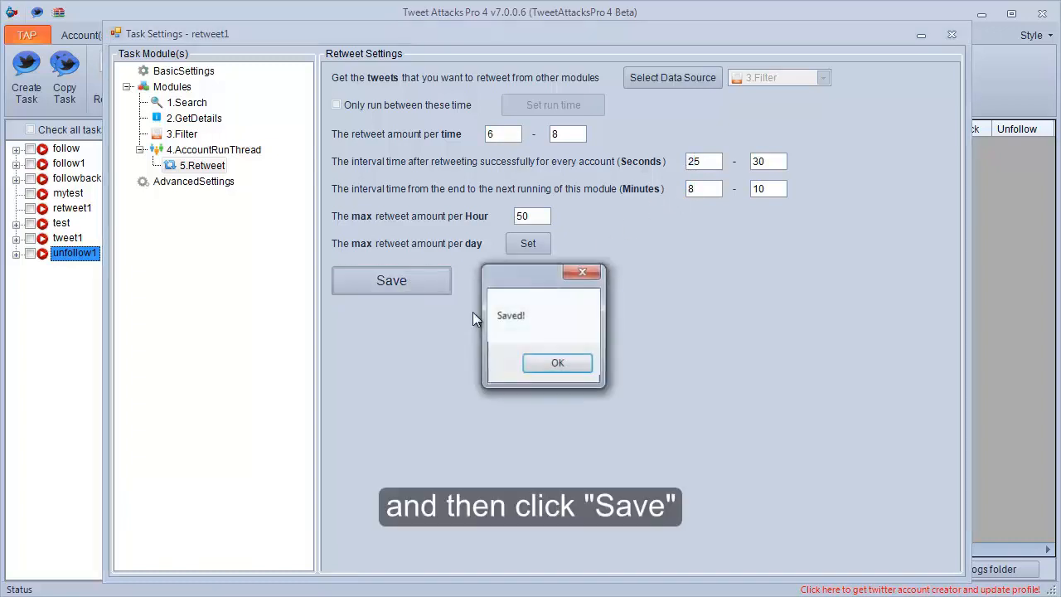
click(556, 365)
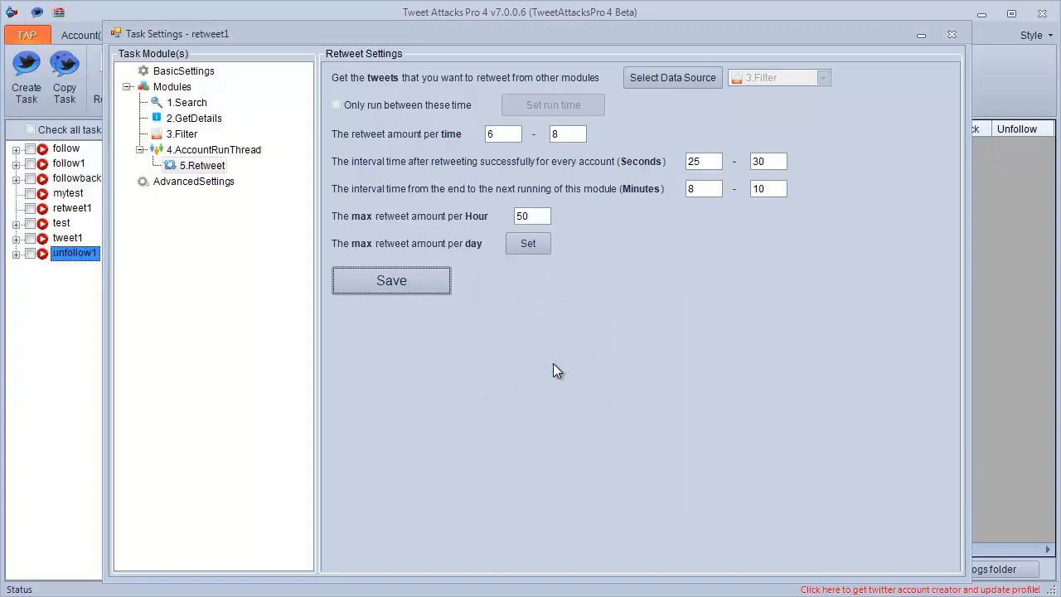
click(952, 37)
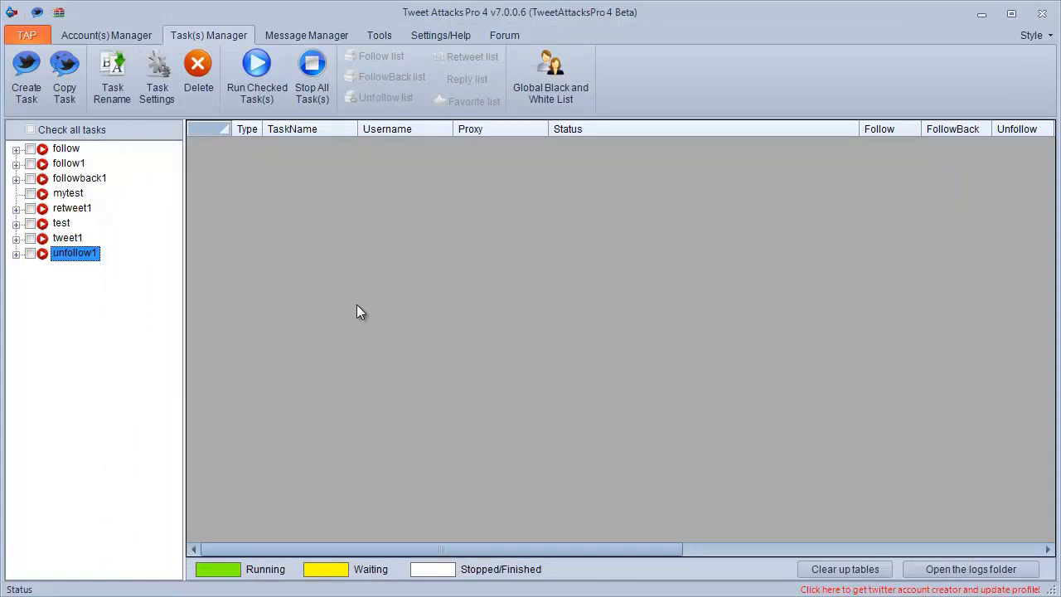
Create a new task named unfavorite1.
click(37, 96)
text(un)
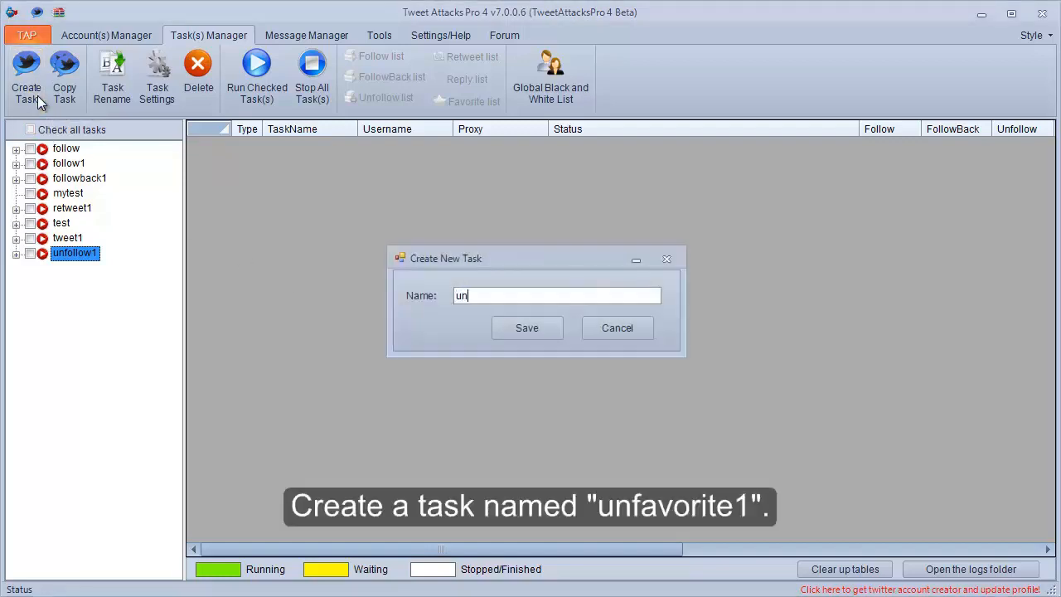
text(favori)
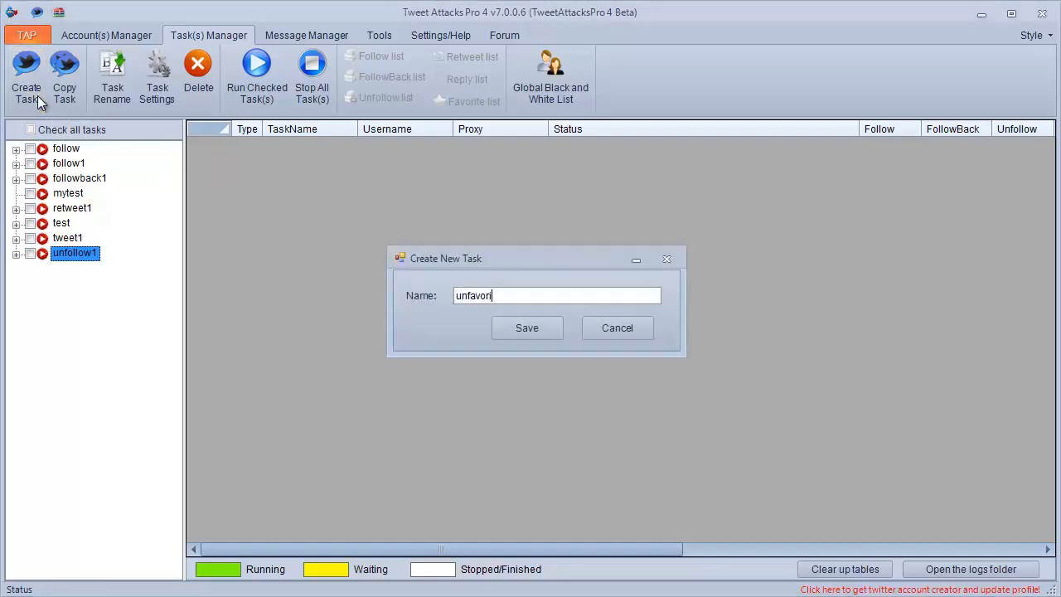
text(te1)
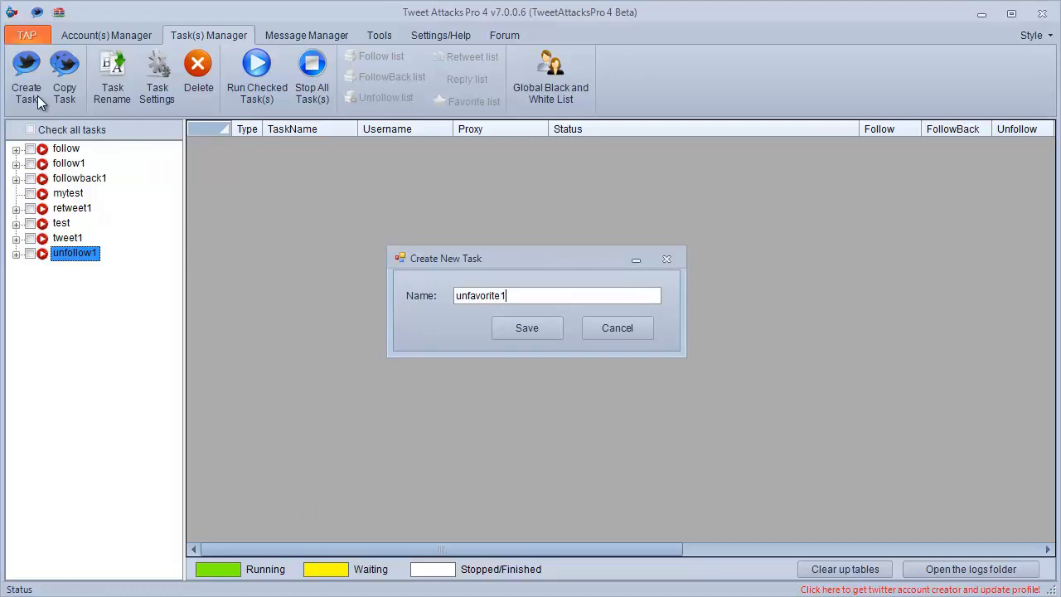
click(496, 318)
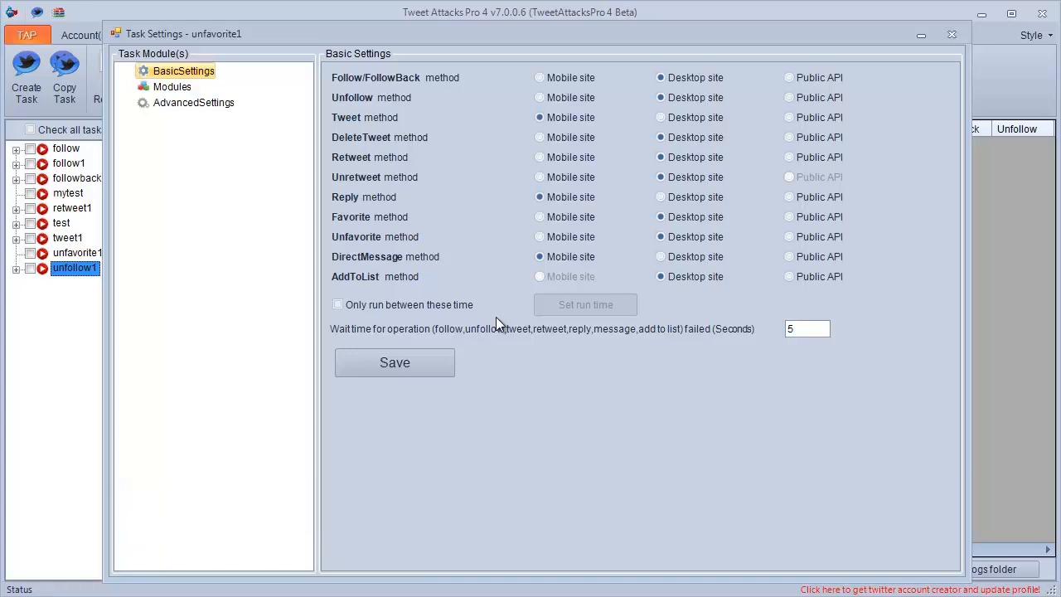
Add an AccountRunThread module to the unfavorite1 task's modules.
click(182, 90)
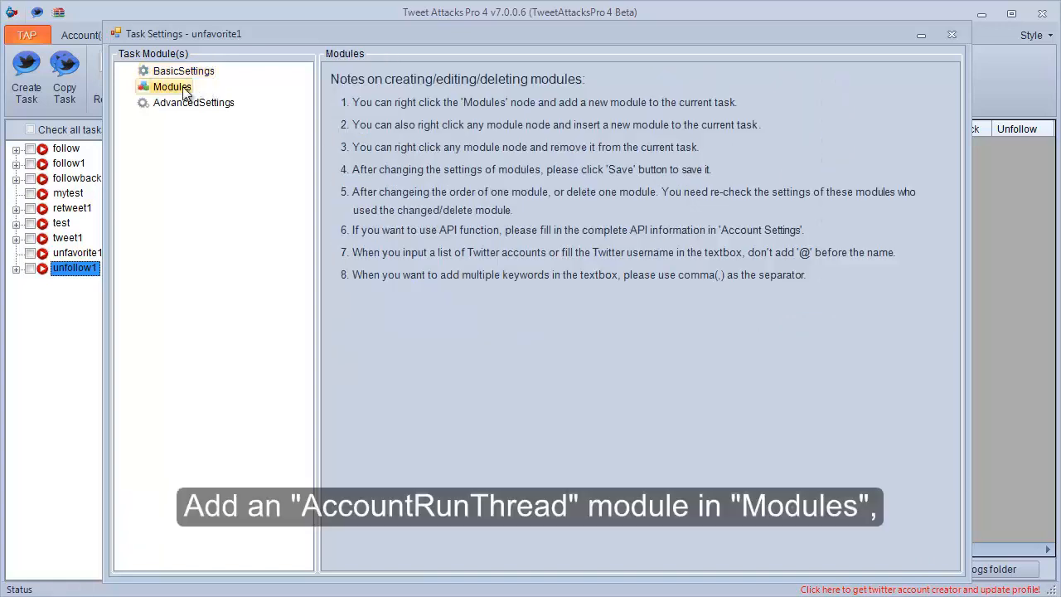
right_click(186, 92)
mouse_move(286, 97)
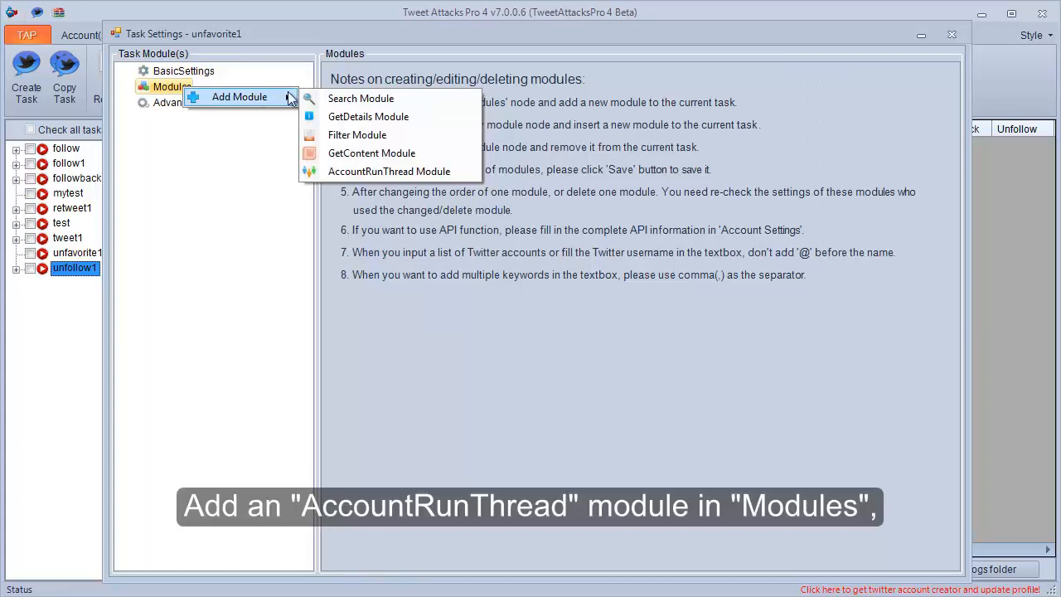
click(325, 169)
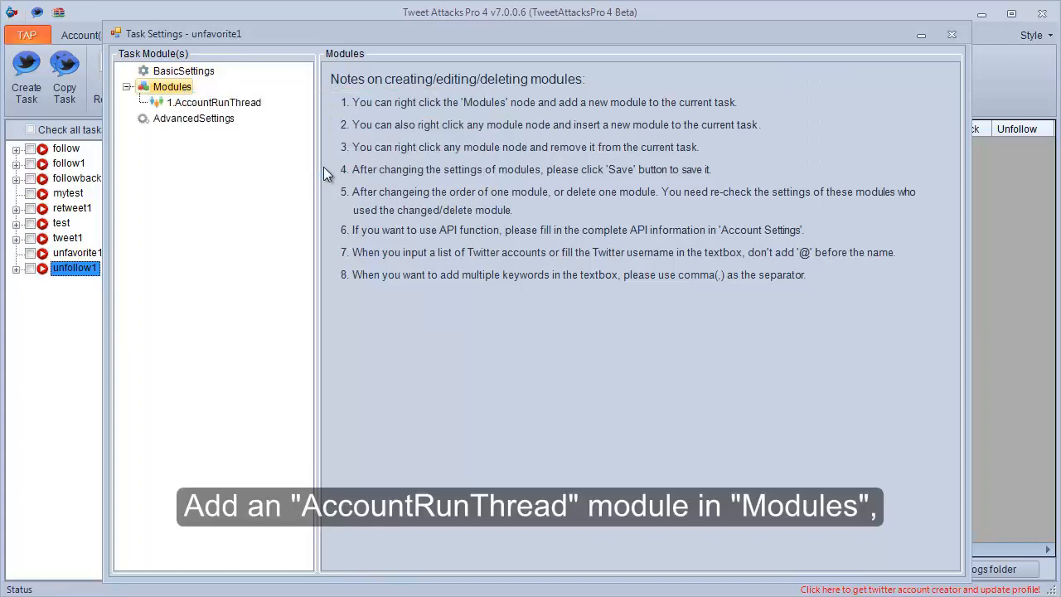
Select the first two accounts in the newAccounts group to run in the 1.AccountRunThread module and save its settings.
click(219, 106)
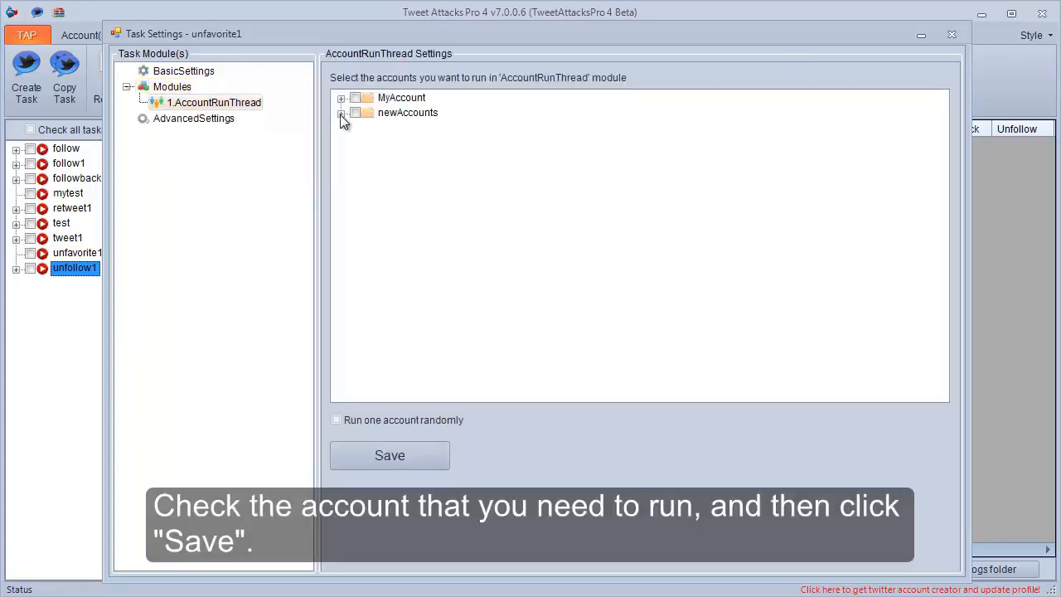
click(341, 114)
click(372, 129)
click(372, 142)
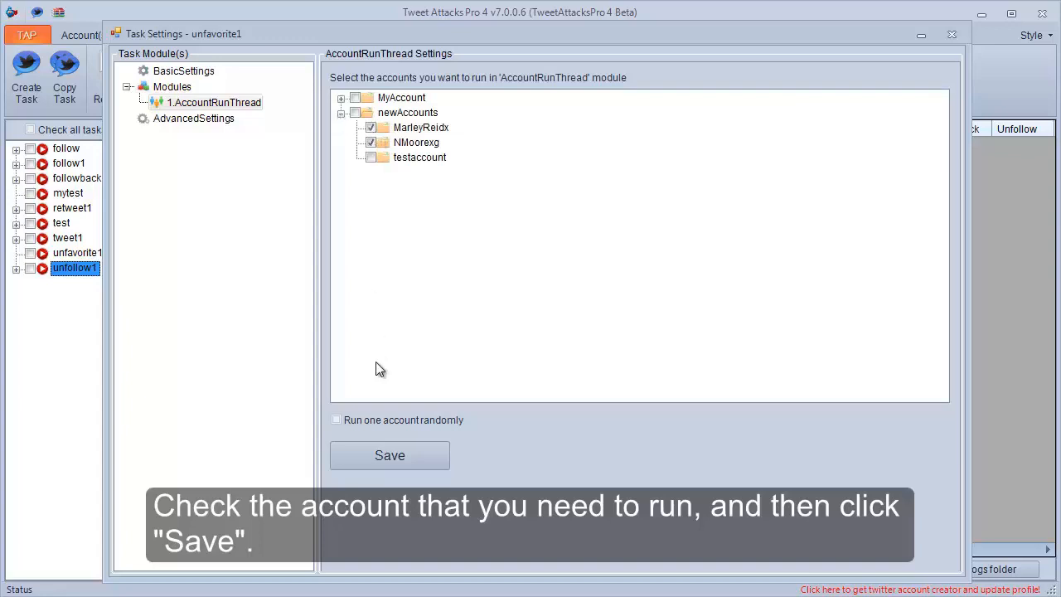
click(373, 456)
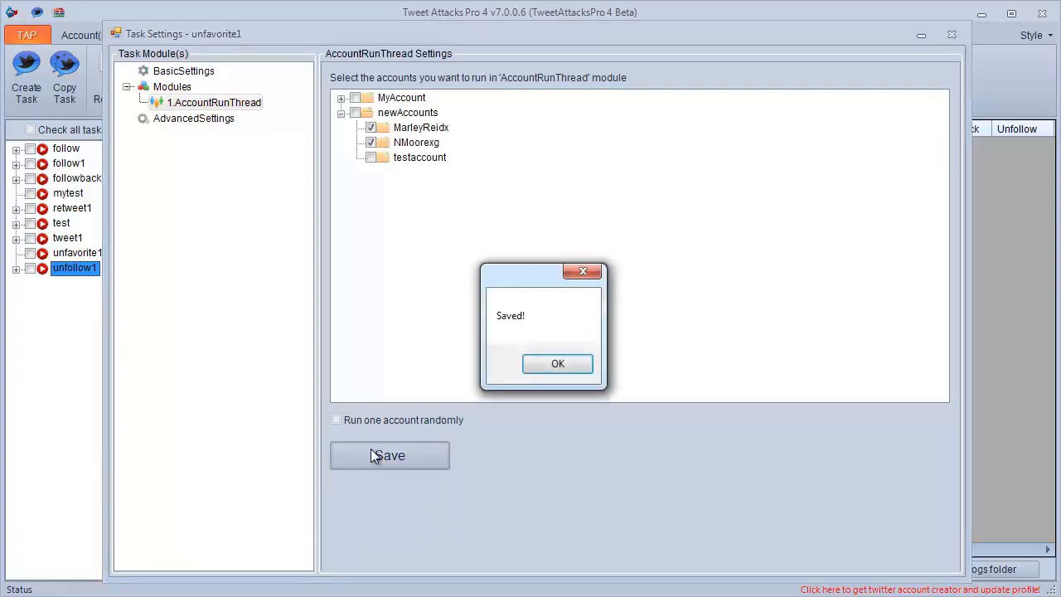
click(555, 367)
Add a Search module to the 1.AccountRunThread module and show its settings.
right_click(212, 105)
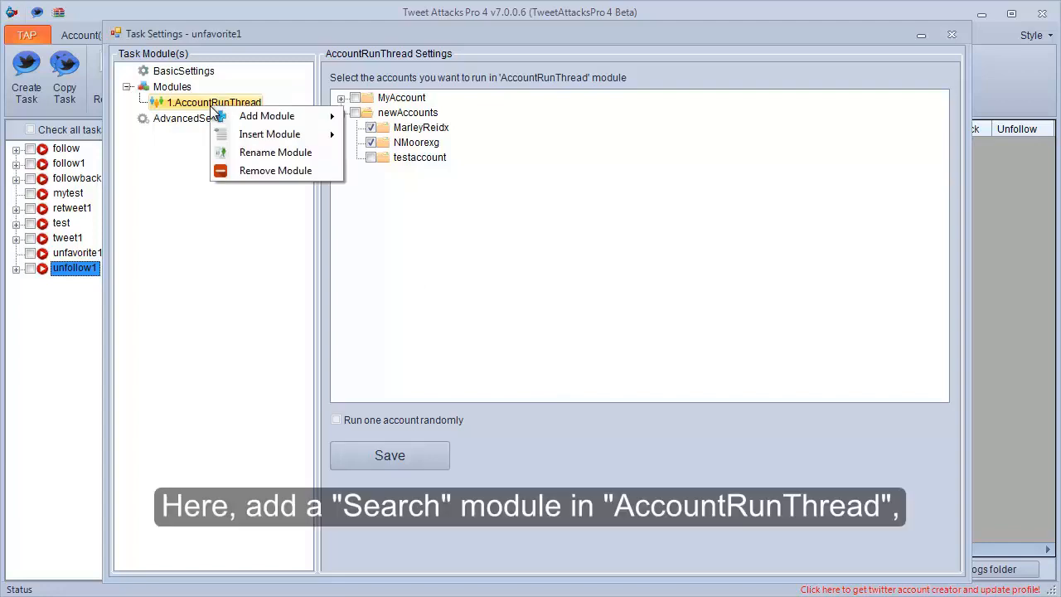
mouse_move(307, 116)
click(365, 115)
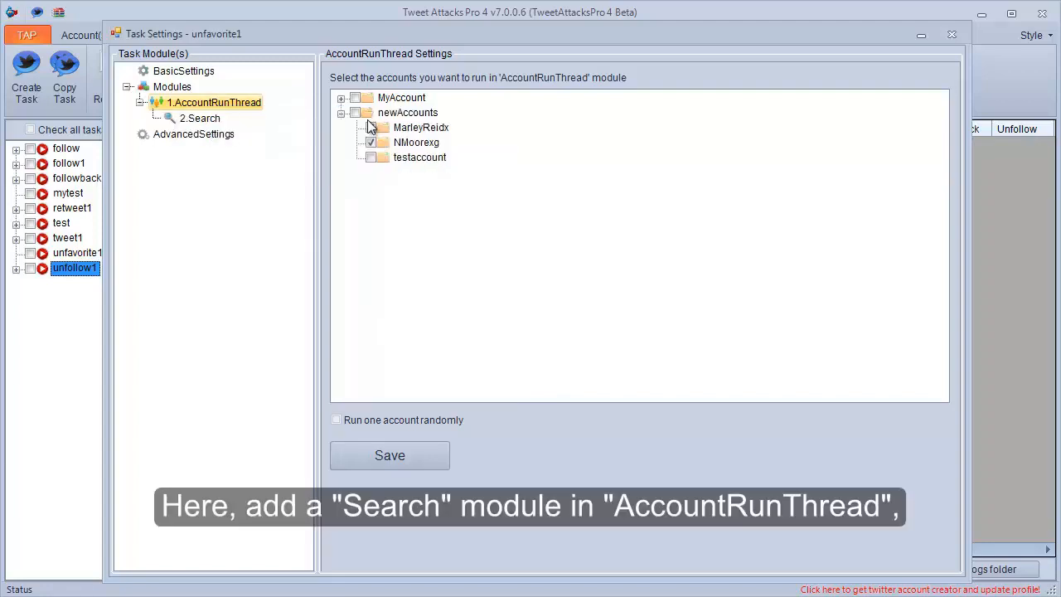
click(199, 120)
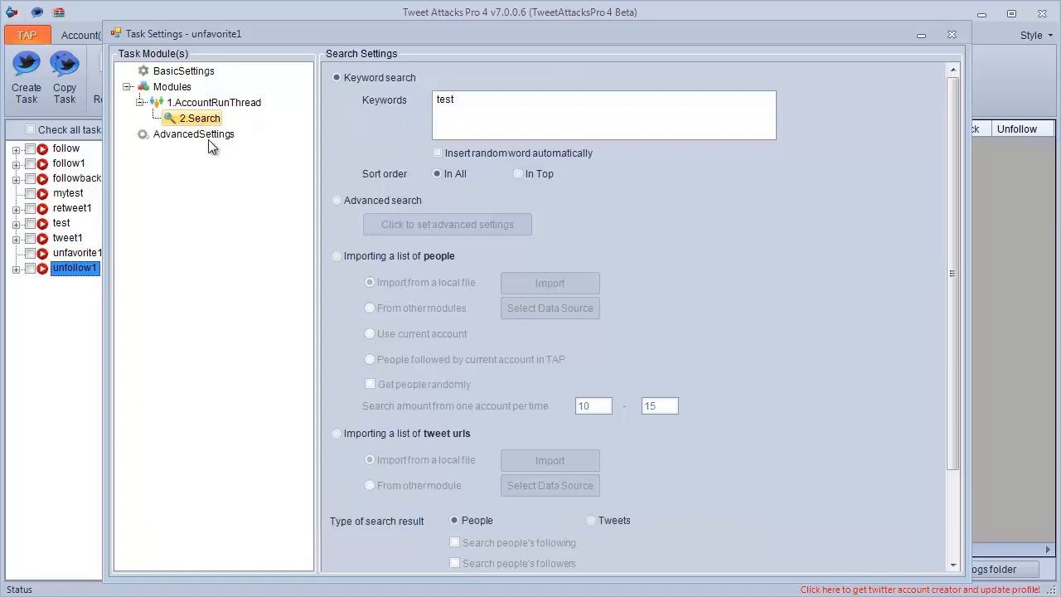
Base the search on an imported people list using the current account, with tweets from my favorites as the result type.
click(342, 257)
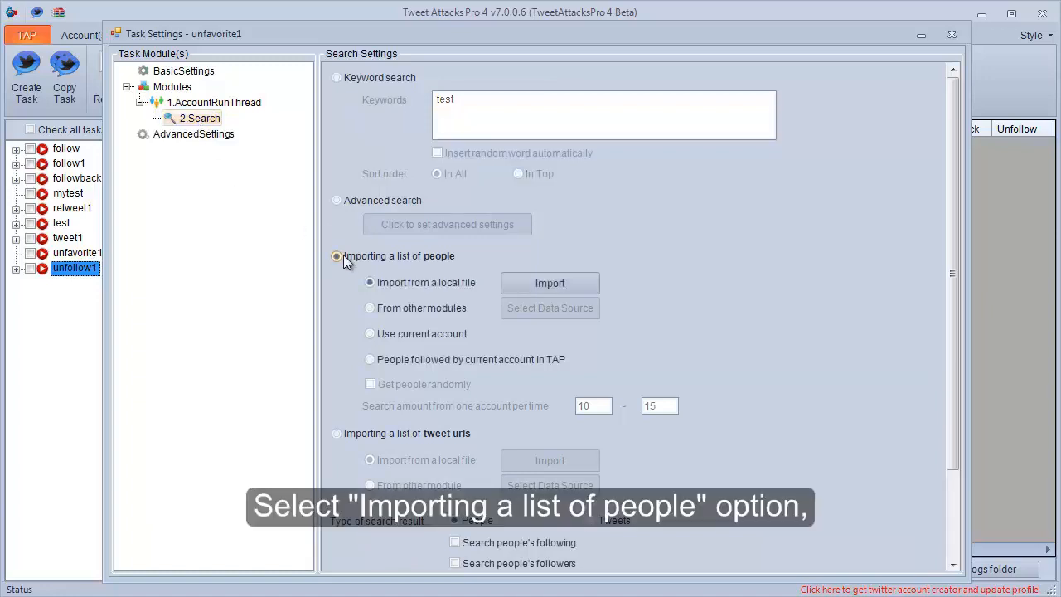
click(379, 331)
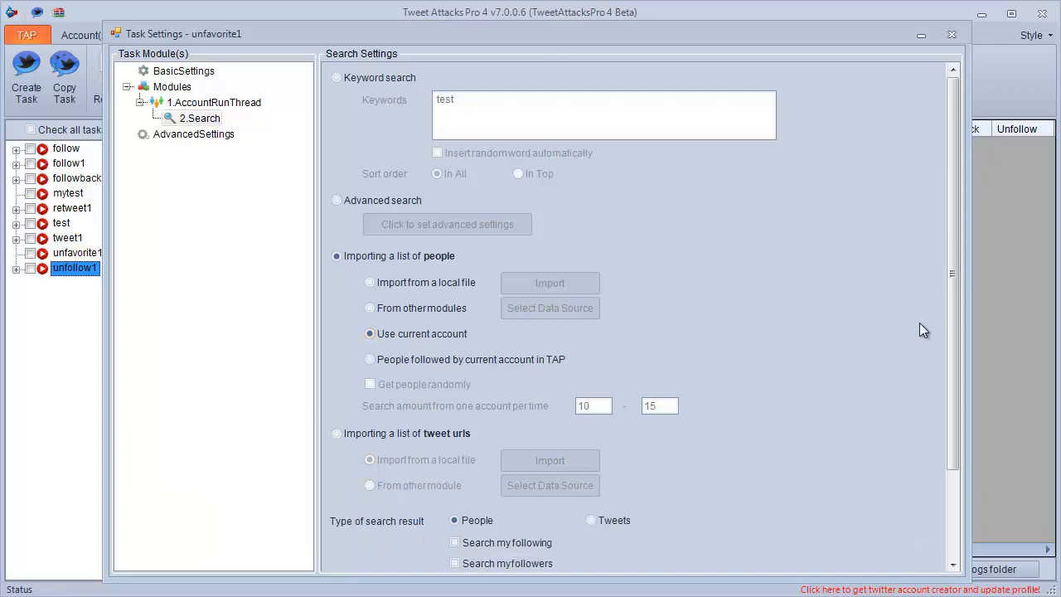
drag(947, 305, 954, 406)
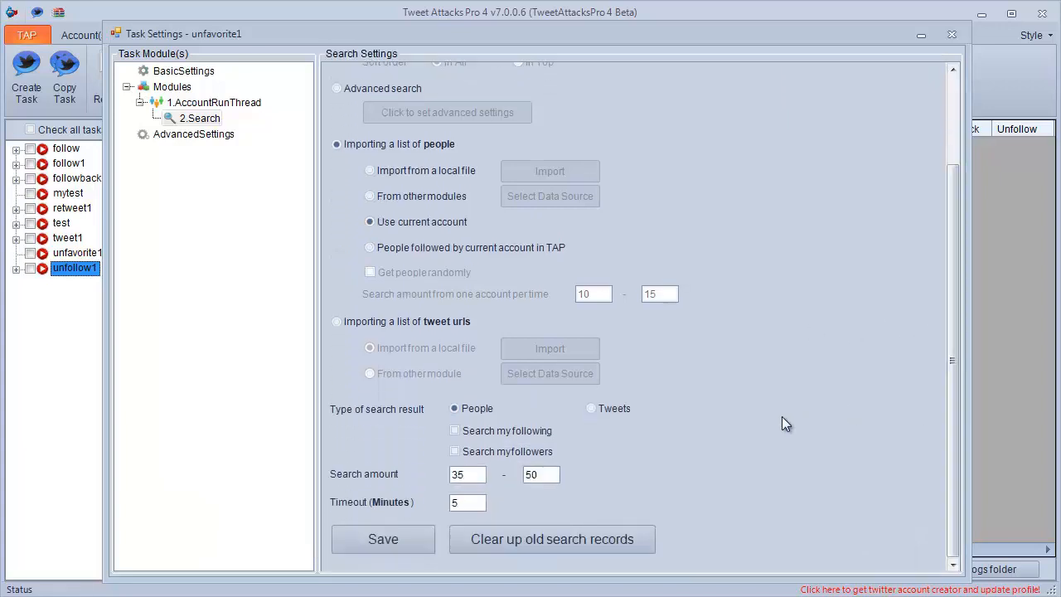
click(601, 405)
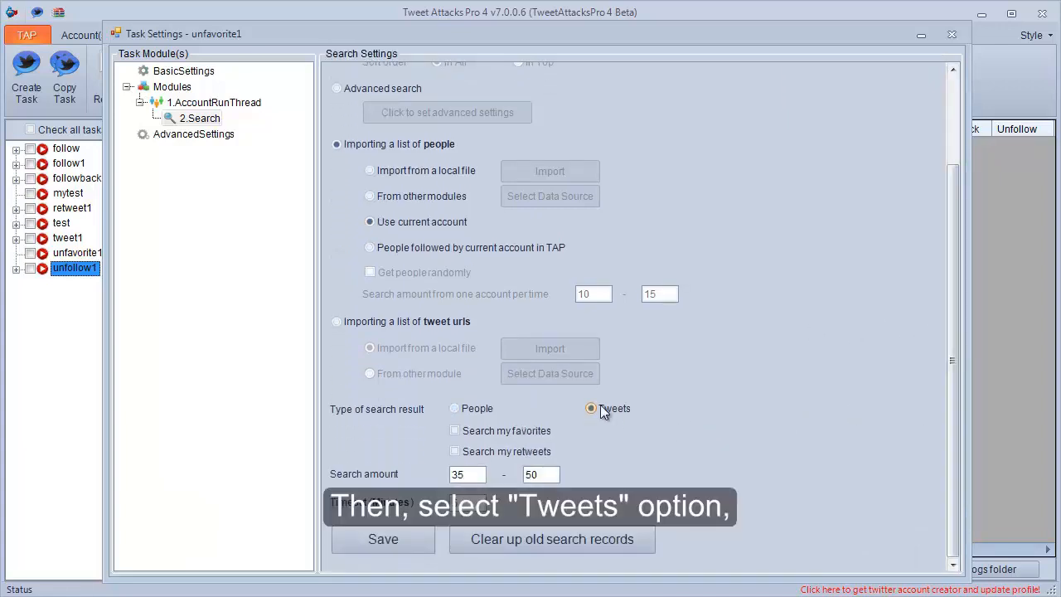
click(501, 434)
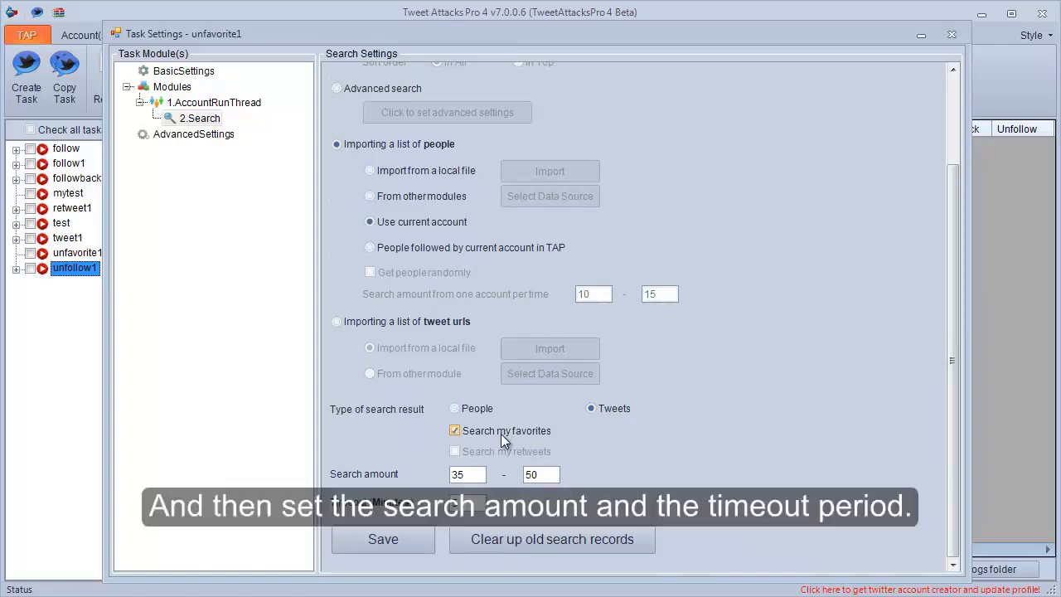
Set the search amount to 13-15 and save the Search module's settings.
double_click(461, 478)
text(13)
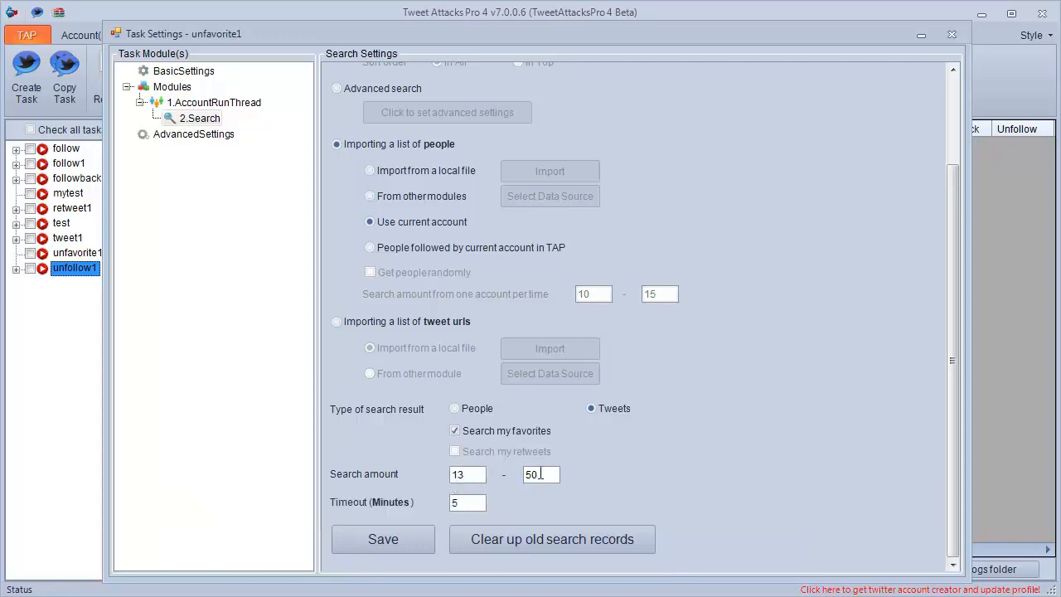
double_click(535, 474)
text(15)
click(387, 539)
click(560, 365)
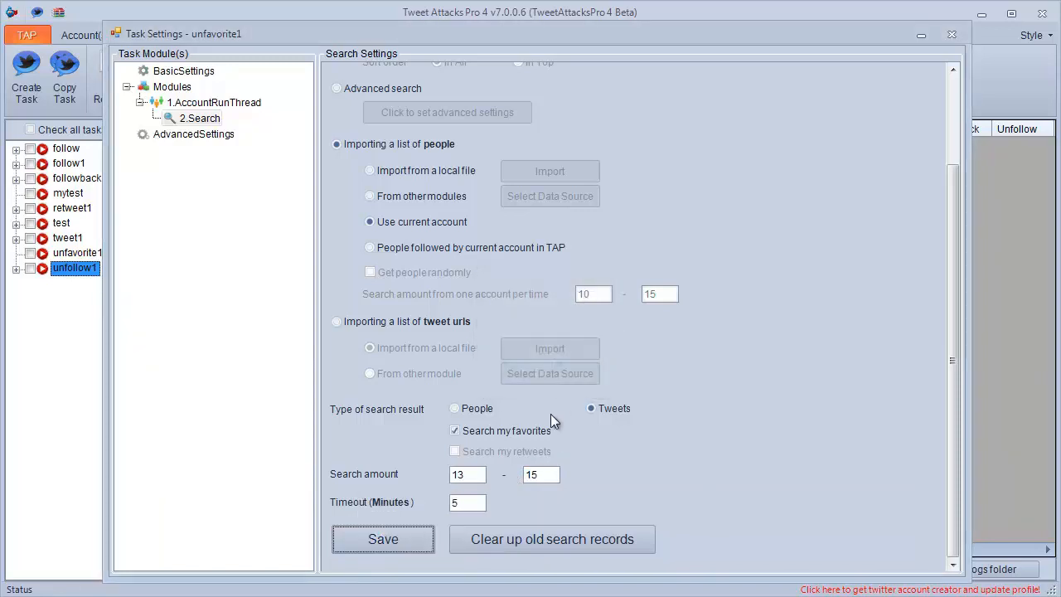
Add a GetDetails module to the 1.AccountRunThread module and show its settings.
click(242, 101)
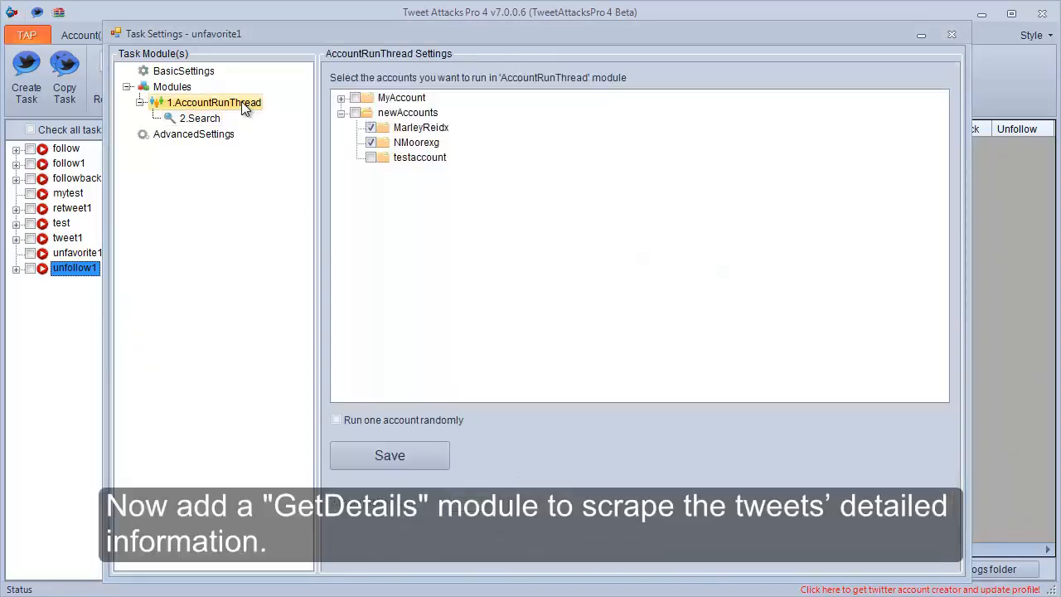
right_click(241, 101)
mouse_move(273, 113)
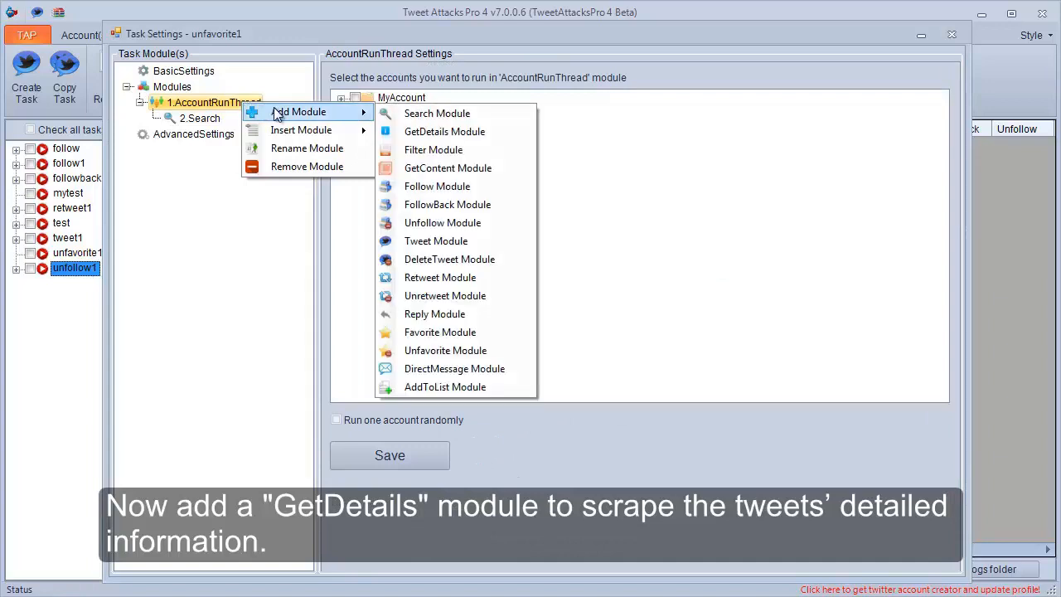
click(404, 134)
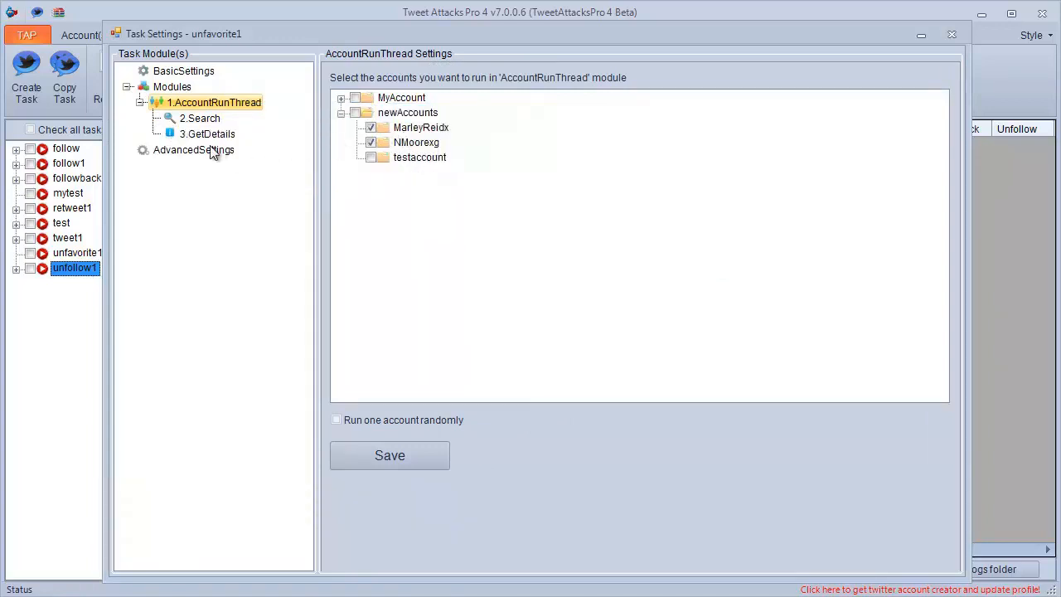
click(207, 136)
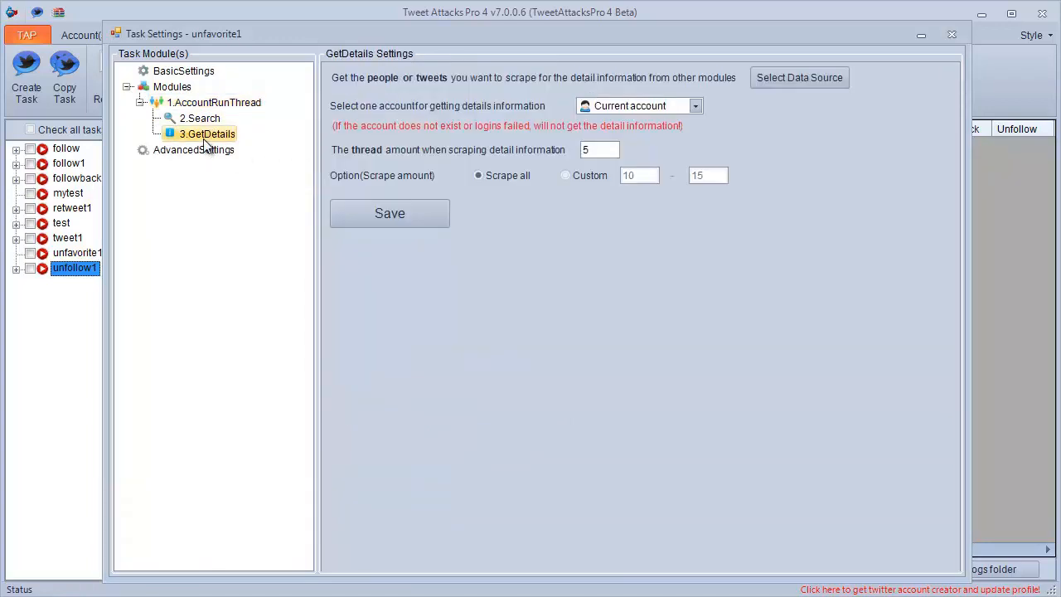
Set the GetDetails module's data source to the 2.Search module and save its settings.
click(779, 77)
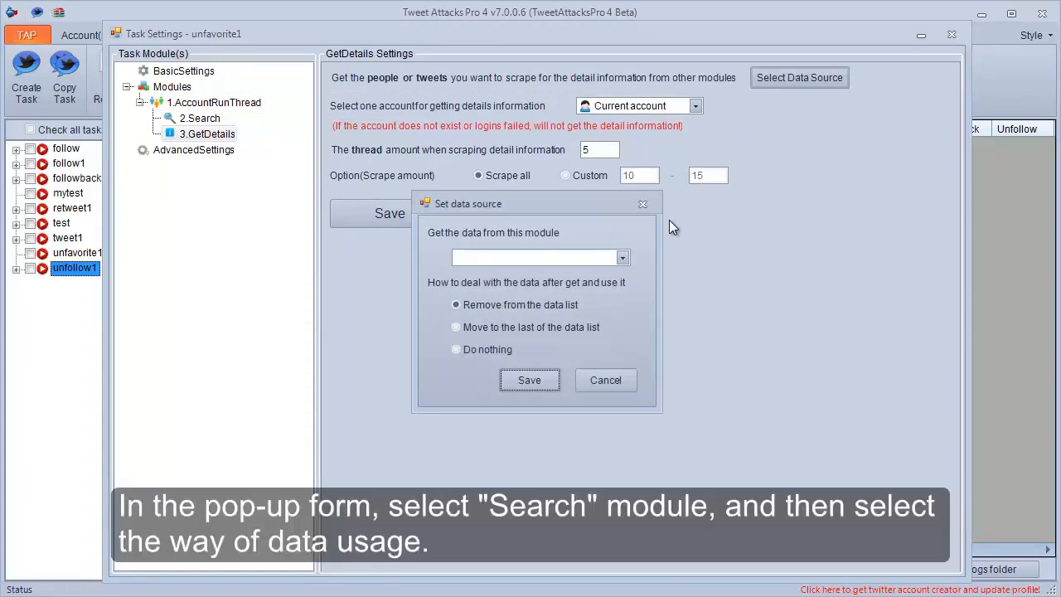
click(626, 255)
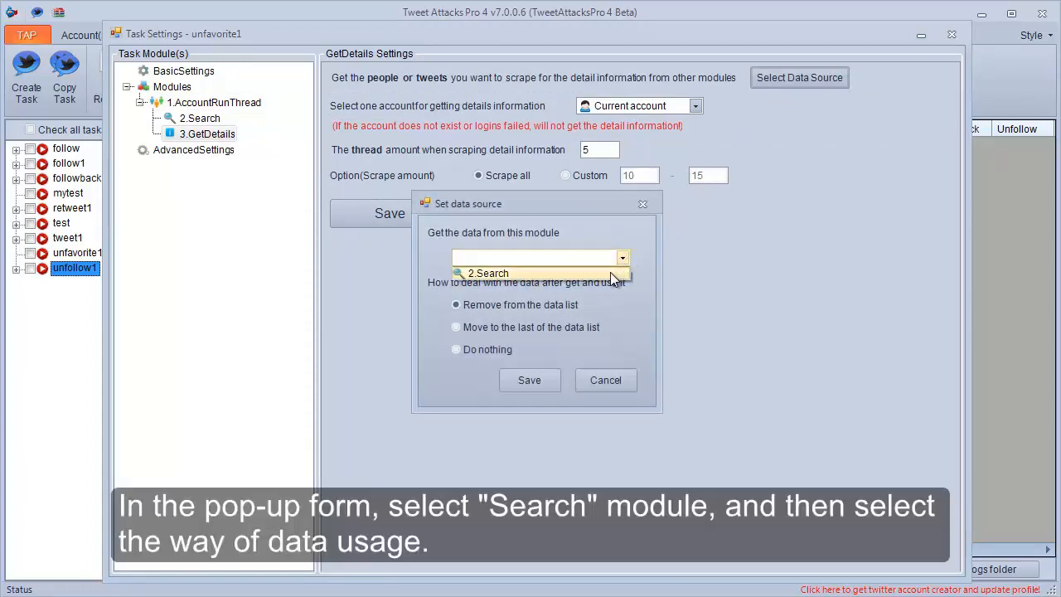
click(610, 273)
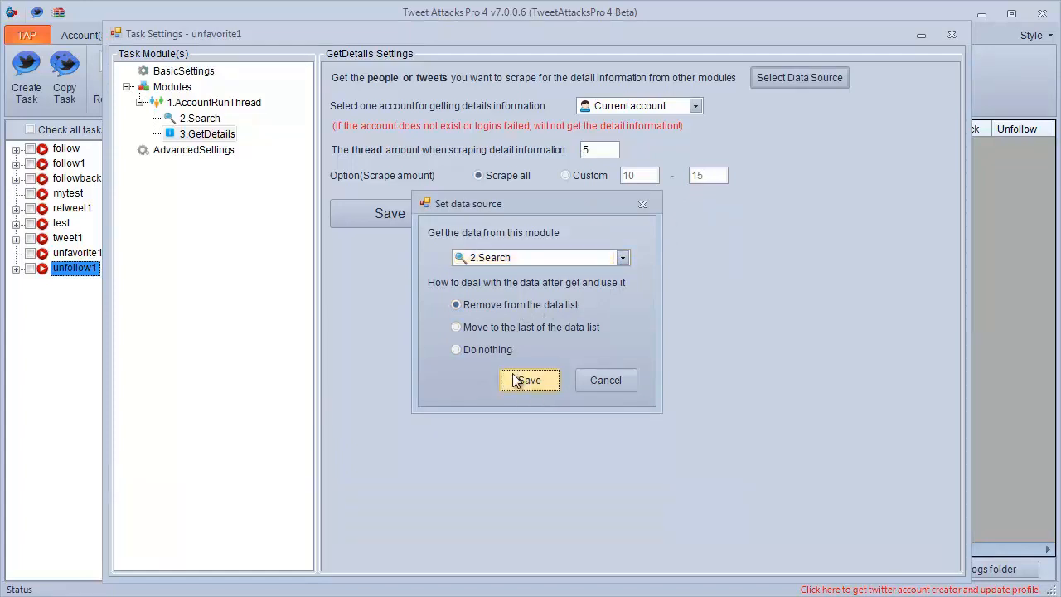
click(522, 380)
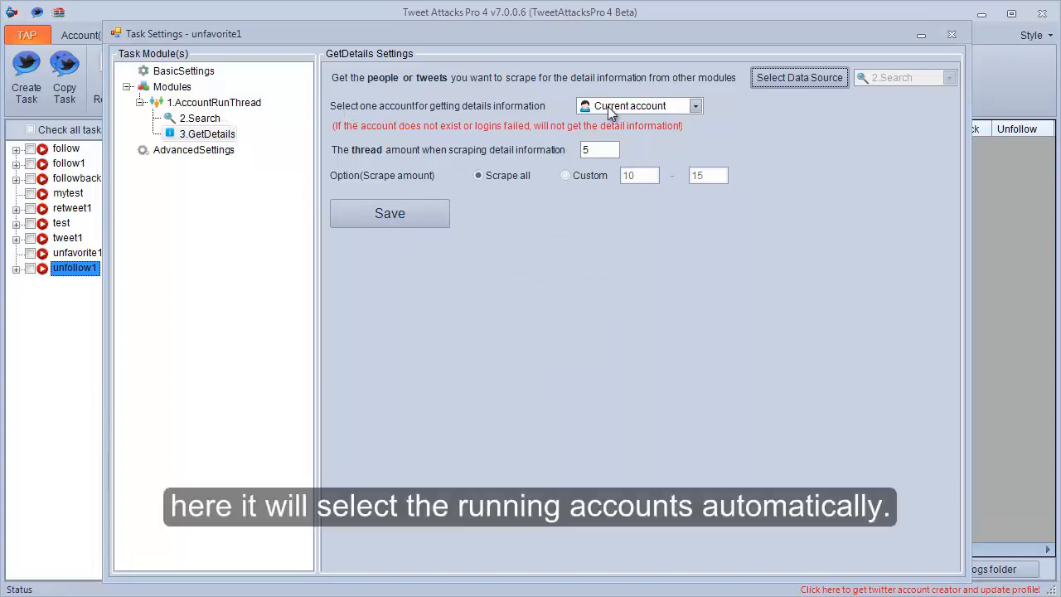
click(435, 209)
click(560, 358)
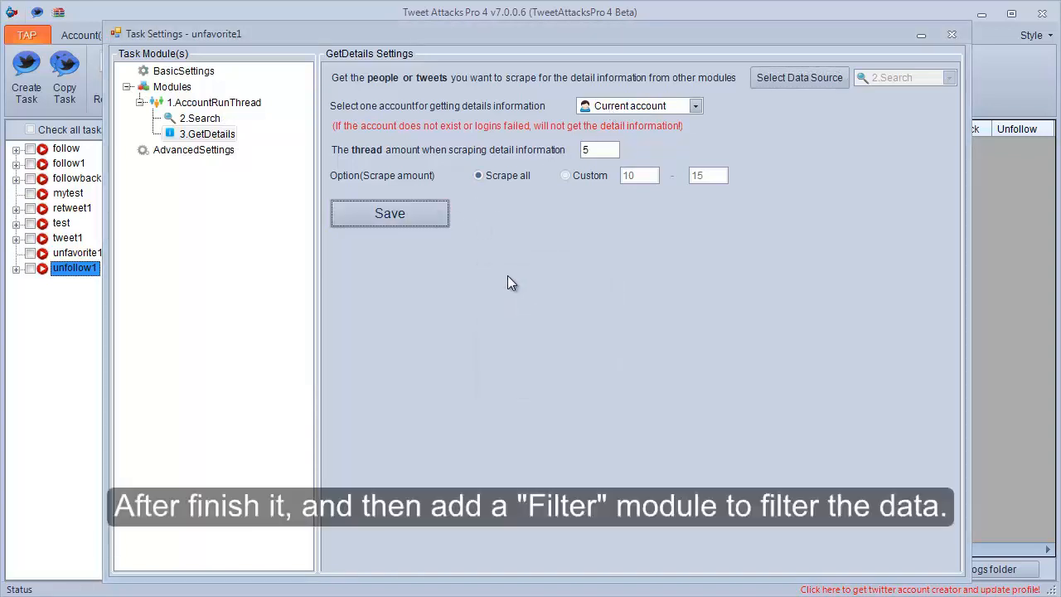
Add a Filter module to the 1.AccountRunThread module and show its settings.
click(249, 103)
right_click(249, 102)
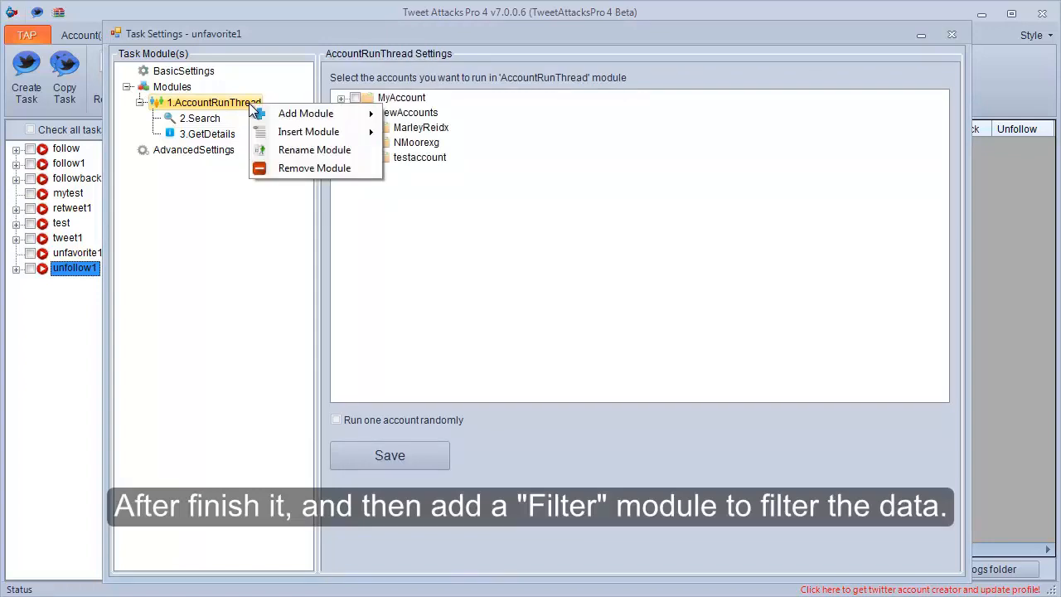
mouse_move(356, 113)
click(422, 156)
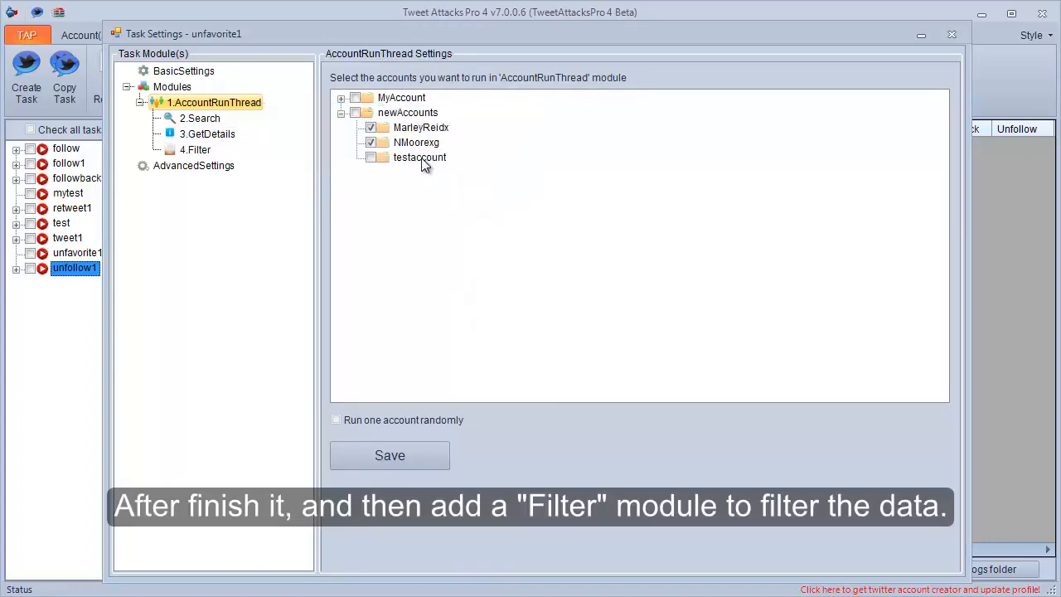
click(197, 151)
Set the Filter module's data source to the 3.GetDetails module and save the data source.
click(667, 76)
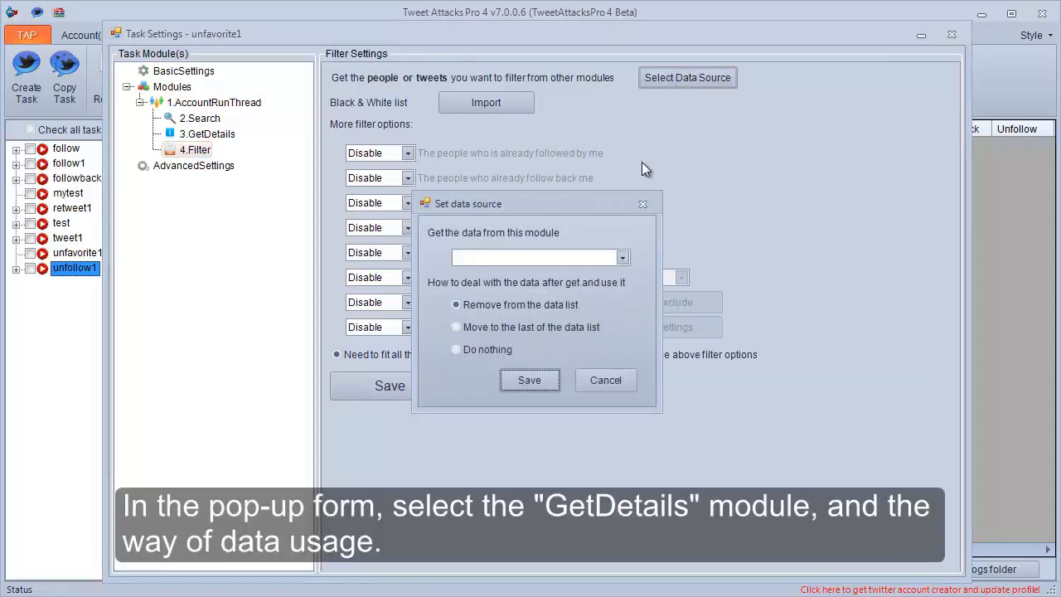
click(598, 255)
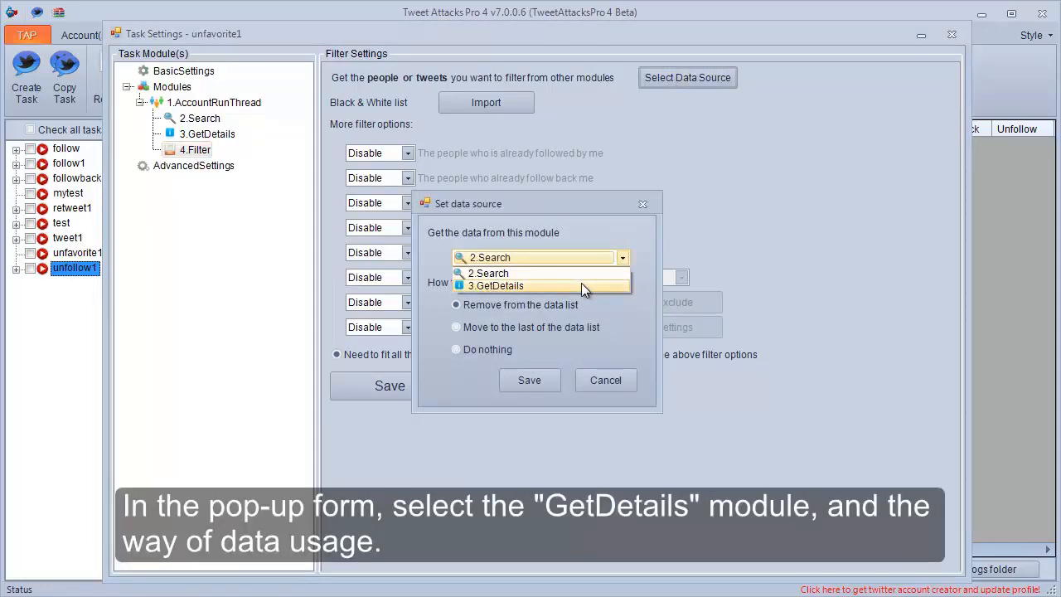
click(581, 283)
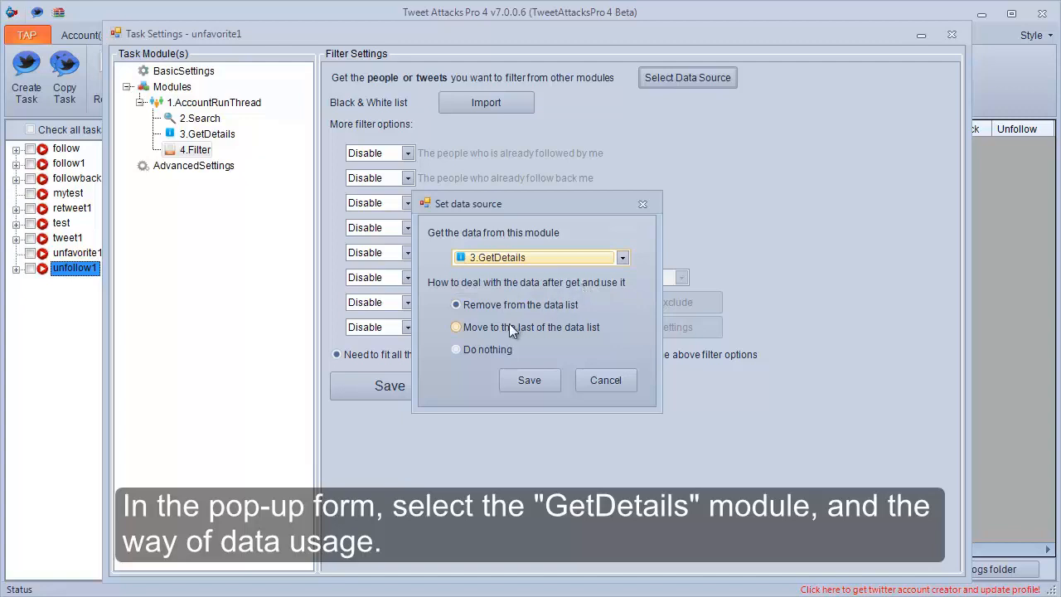
click(516, 382)
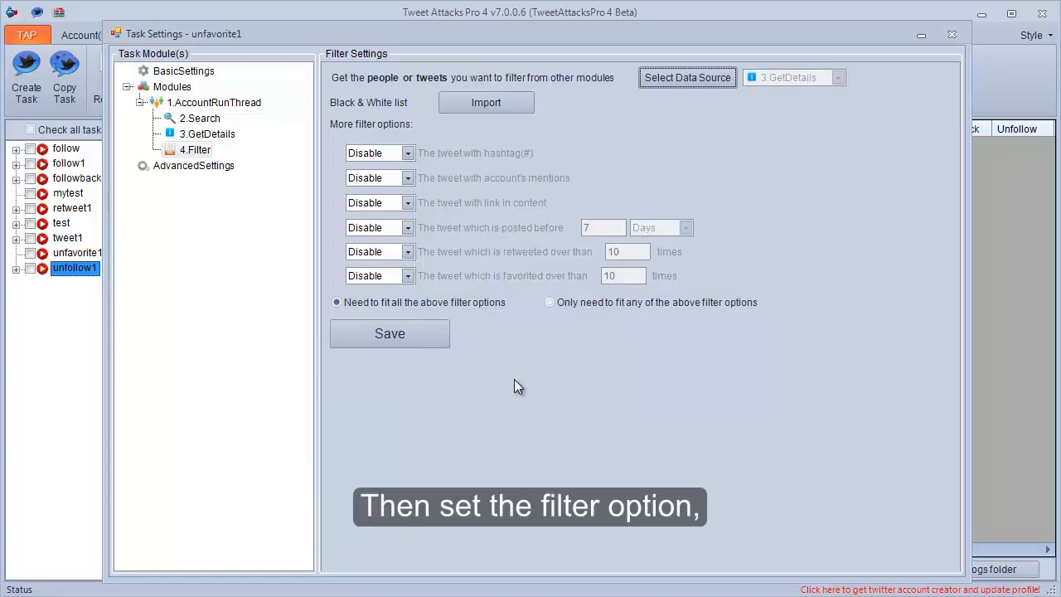
Exclude tweets retweeted over 10 times and tweets favorited over 15 times, and save the Filter module's settings.
click(409, 255)
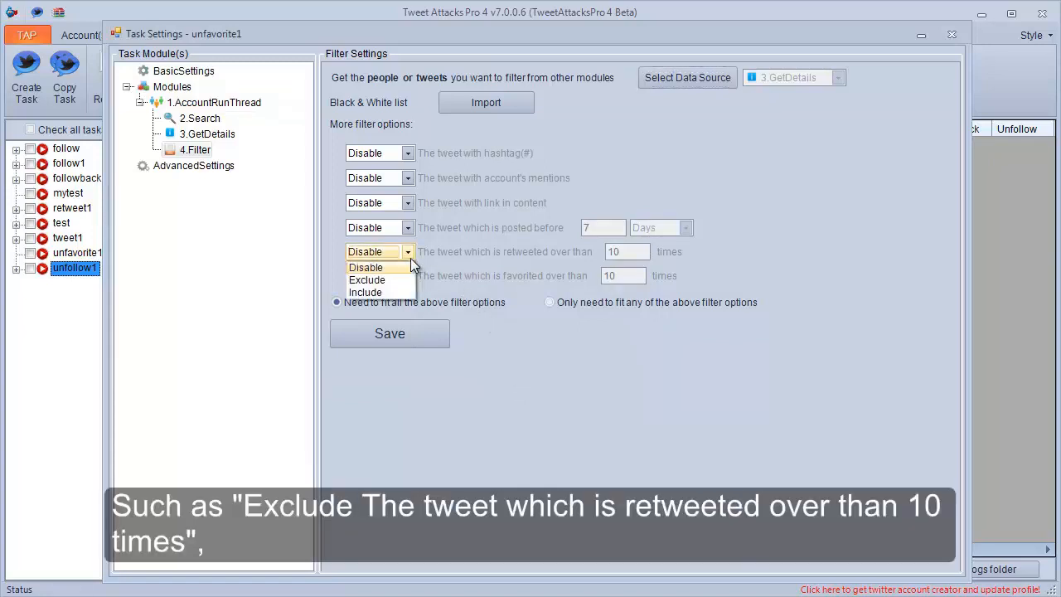
click(366, 280)
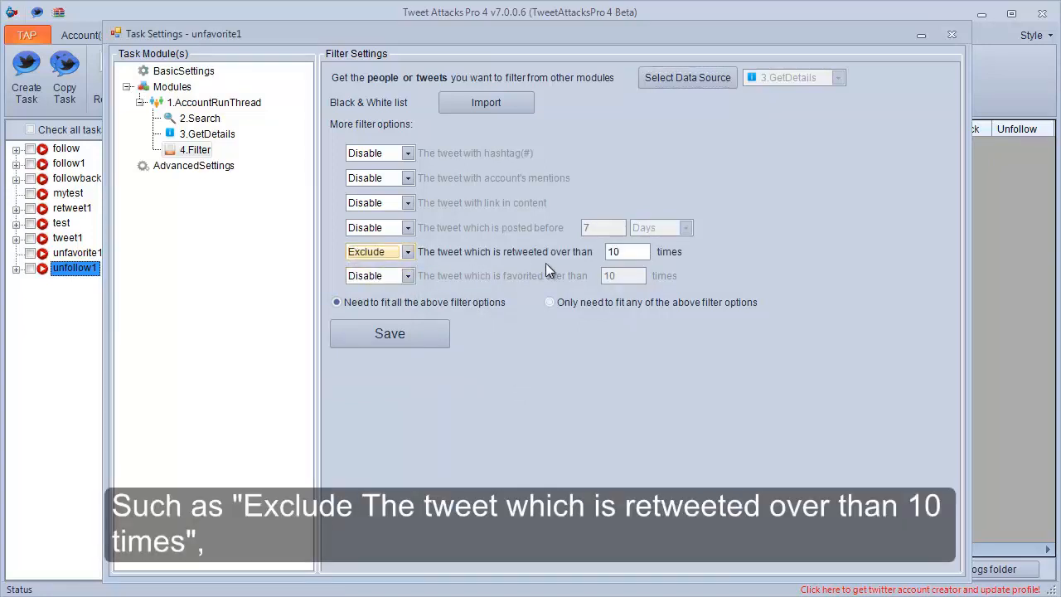
click(407, 275)
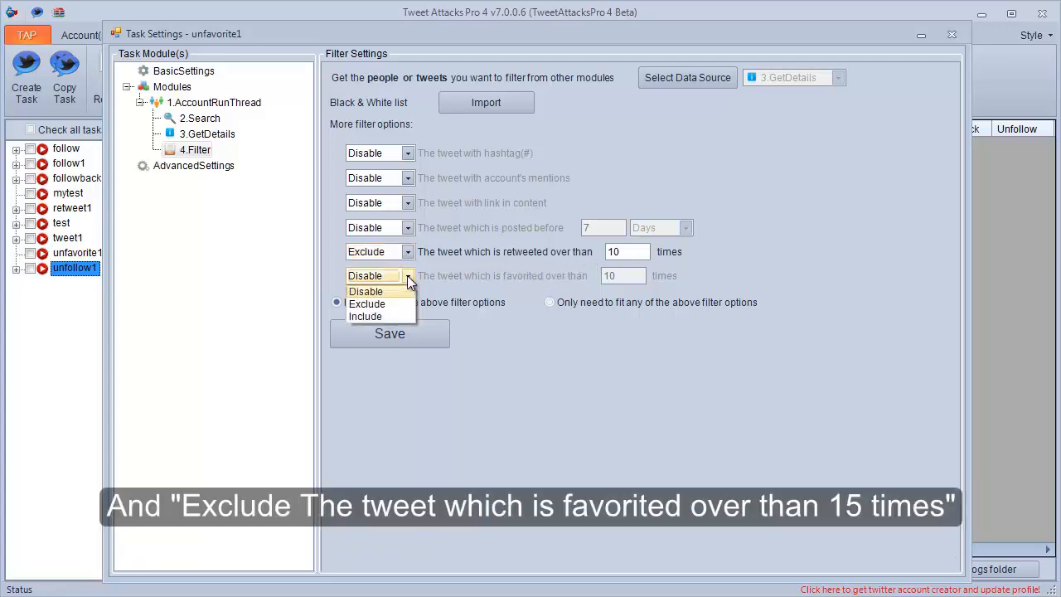
click(405, 305)
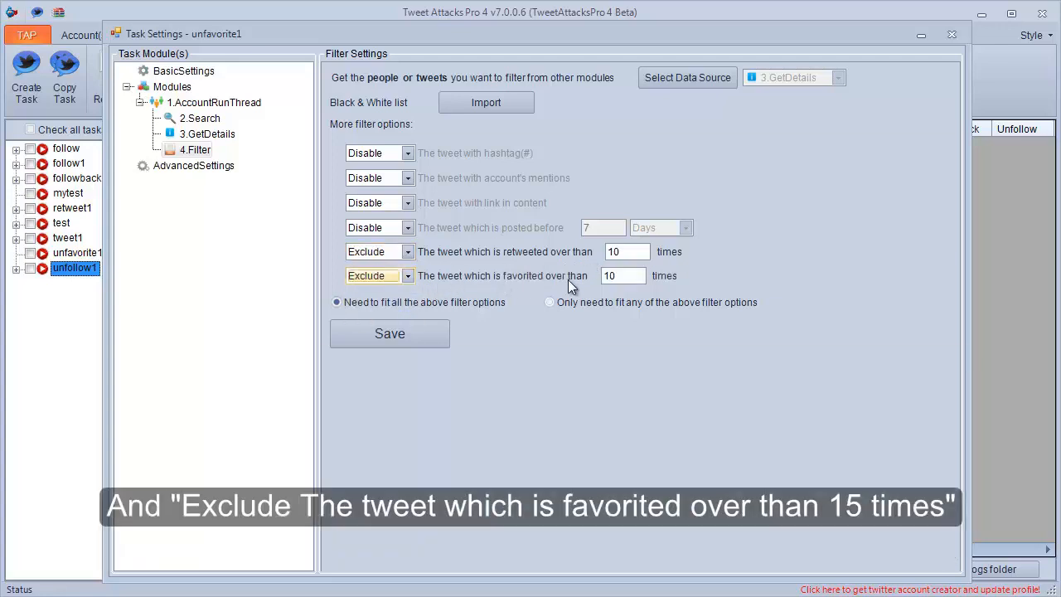
drag(610, 276, 617, 276)
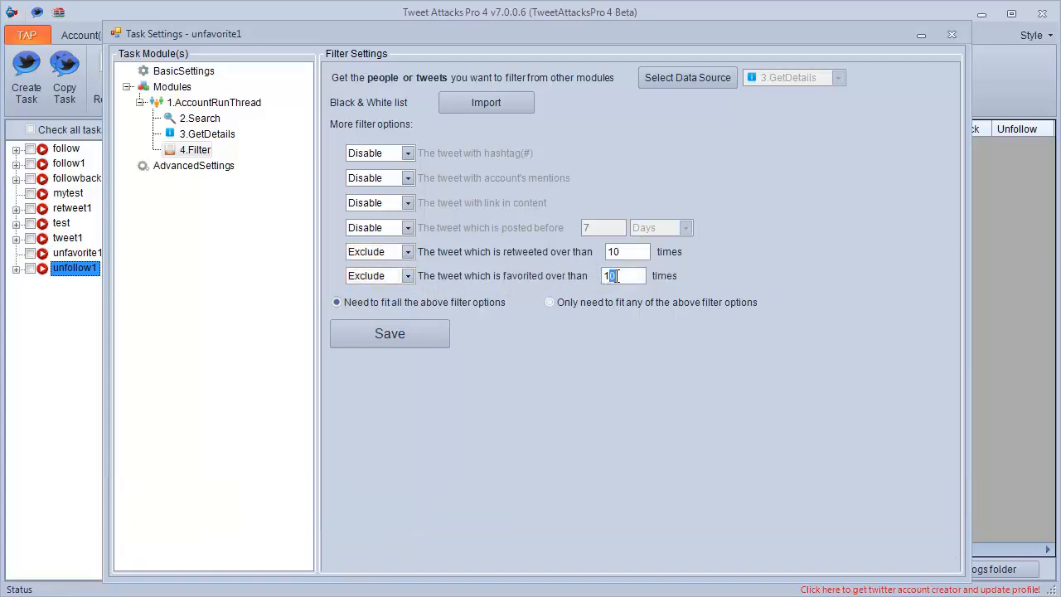
text(5)
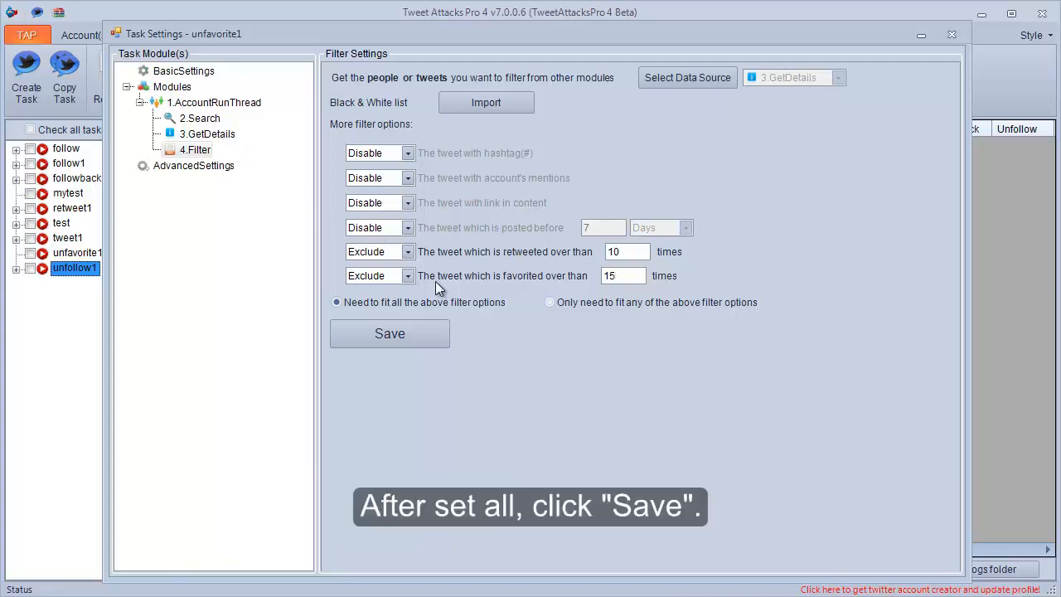
click(415, 327)
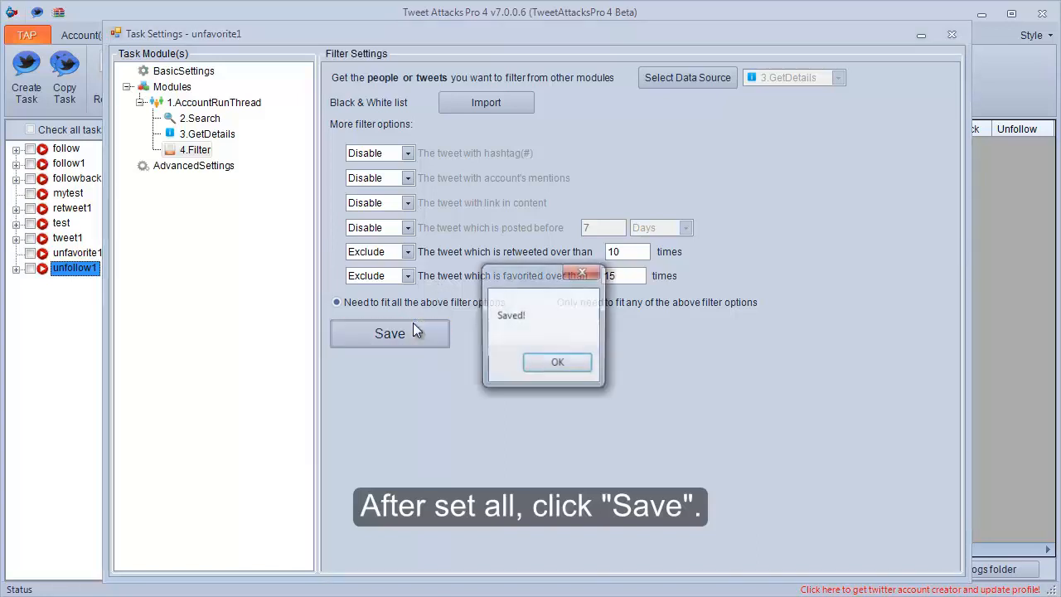
click(528, 366)
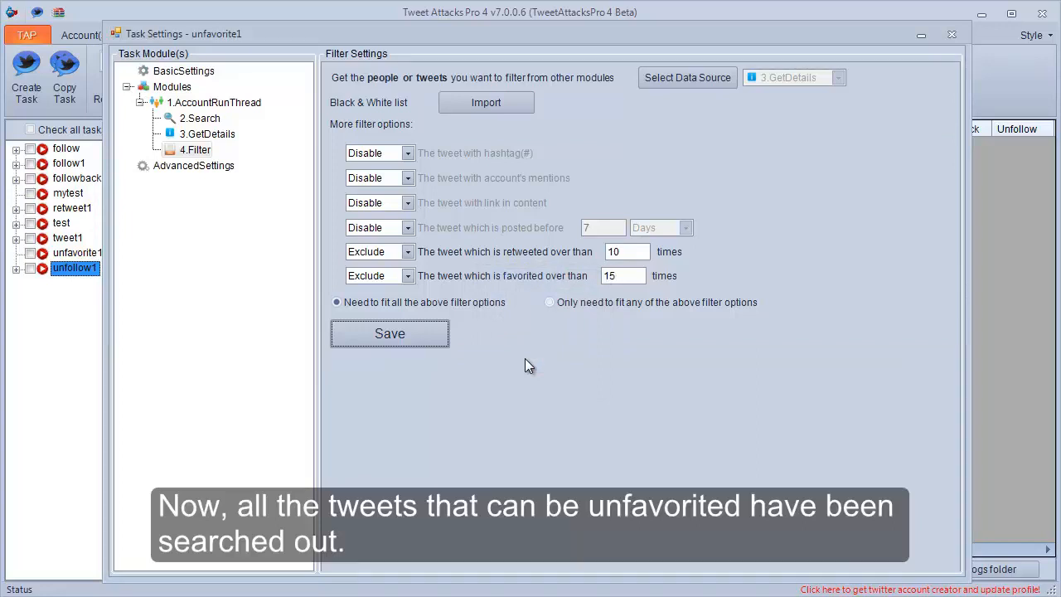
Add an Unfavorite module to the 1.AccountRunThread module and show its settings.
click(245, 107)
right_click(243, 107)
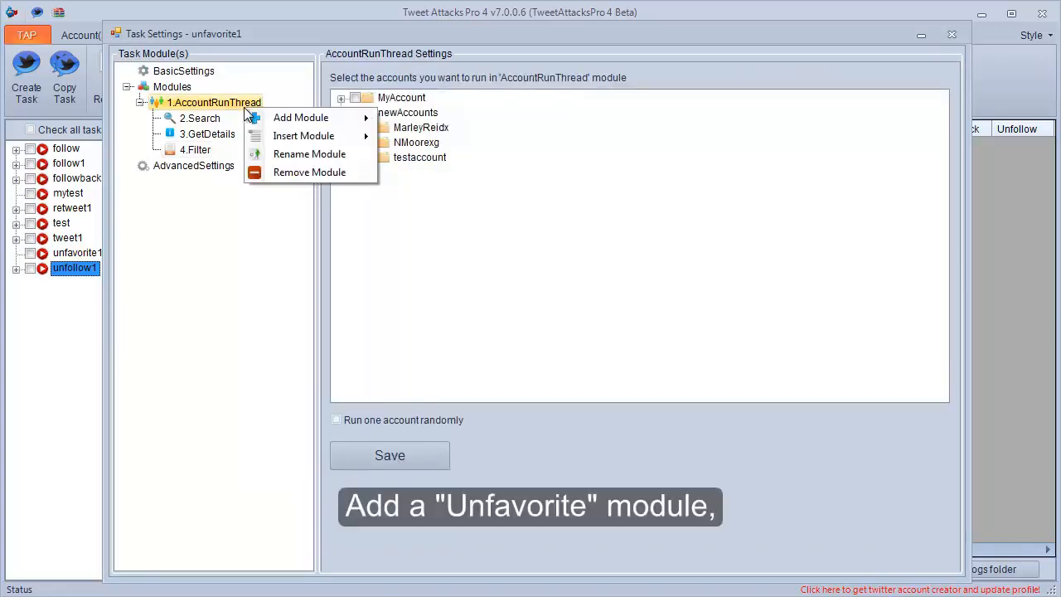
mouse_move(334, 118)
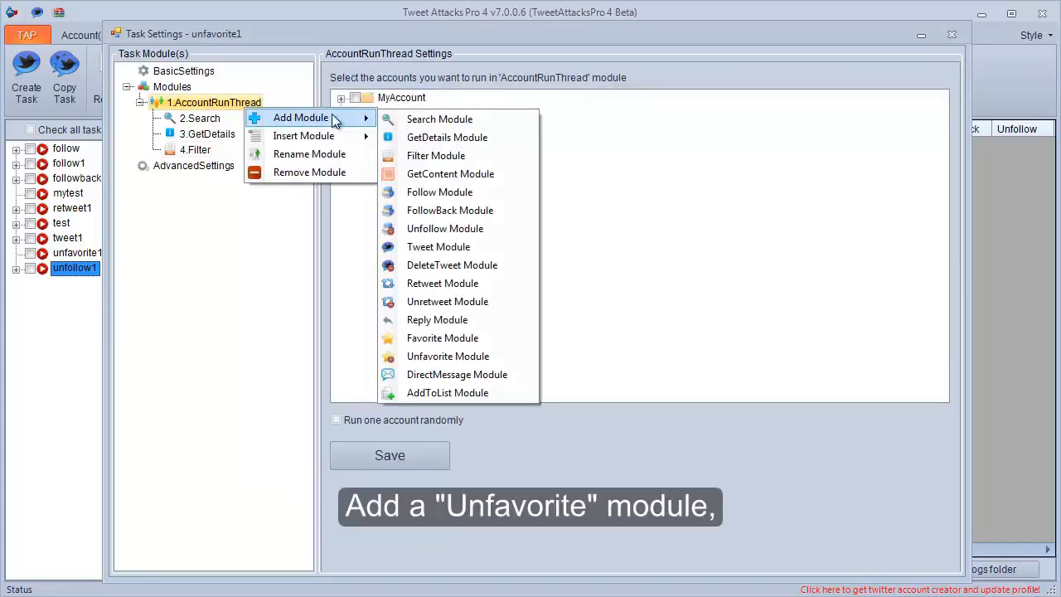
click(409, 357)
click(217, 168)
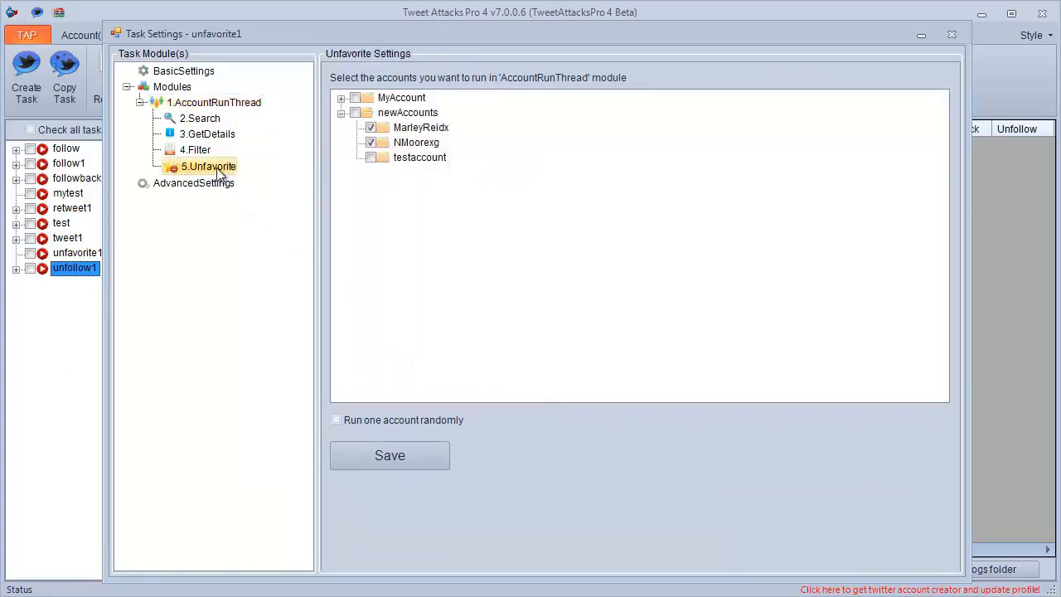
Set the Unfavorite module's data source to the 4.Filter module and save the data source.
click(679, 80)
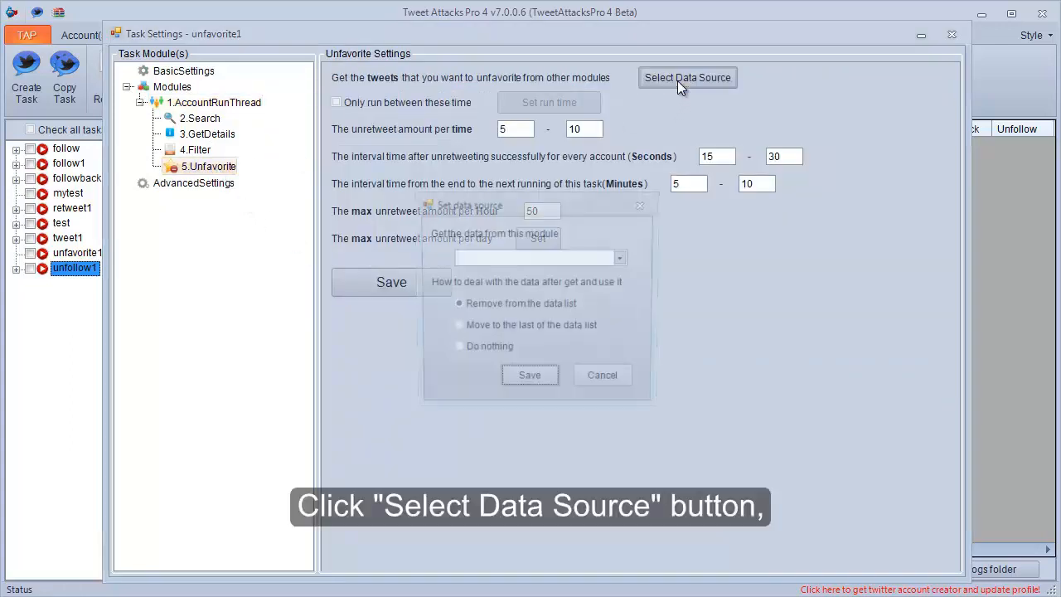
click(625, 252)
click(578, 299)
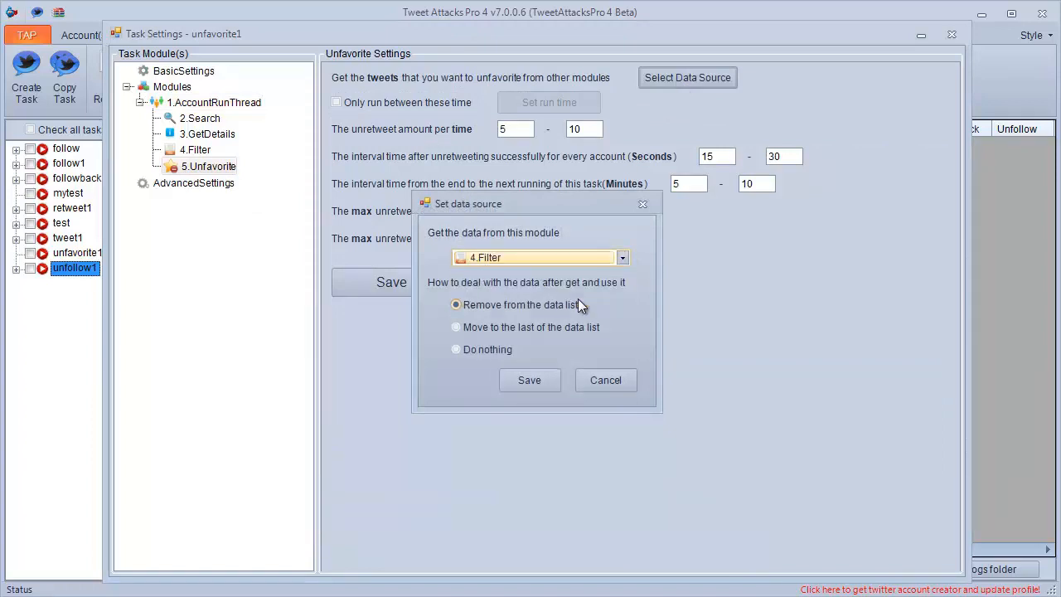
click(528, 377)
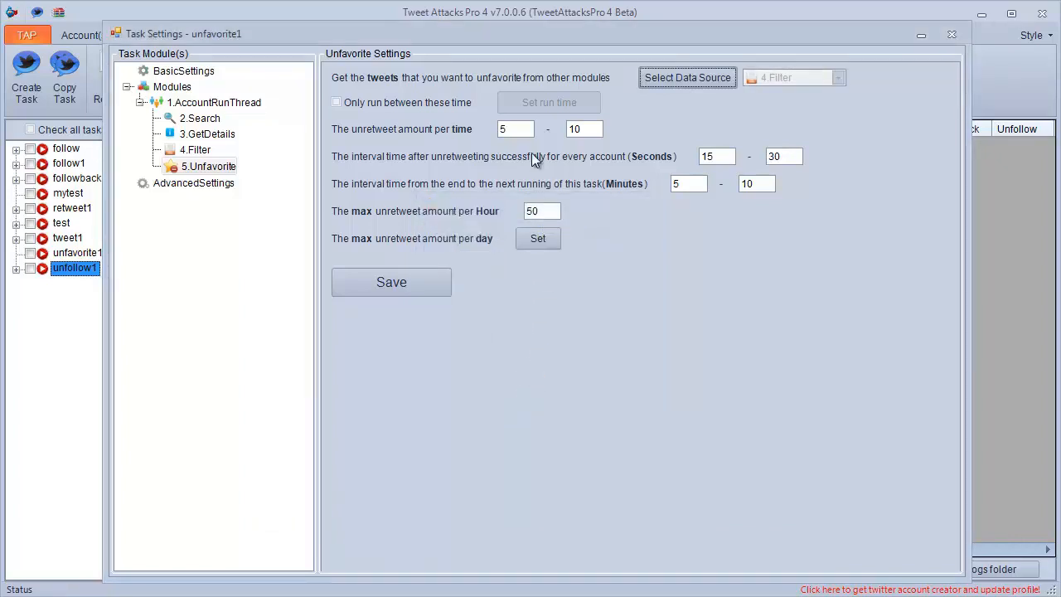
Set the Unfavorite module's amount per time to 4-5.
drag(519, 133, 500, 143)
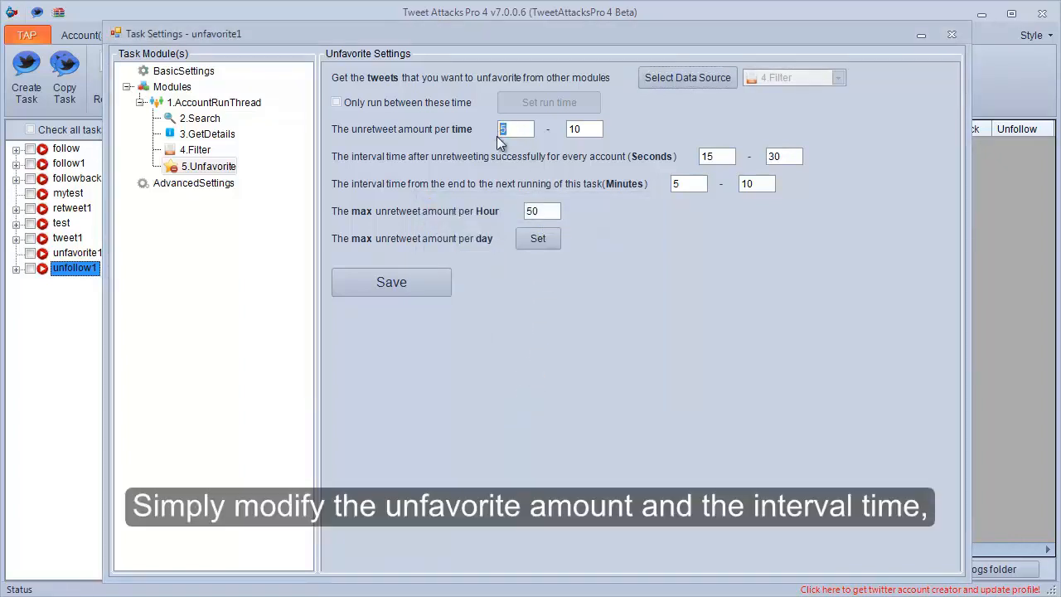
text(4)
drag(597, 131, 565, 133)
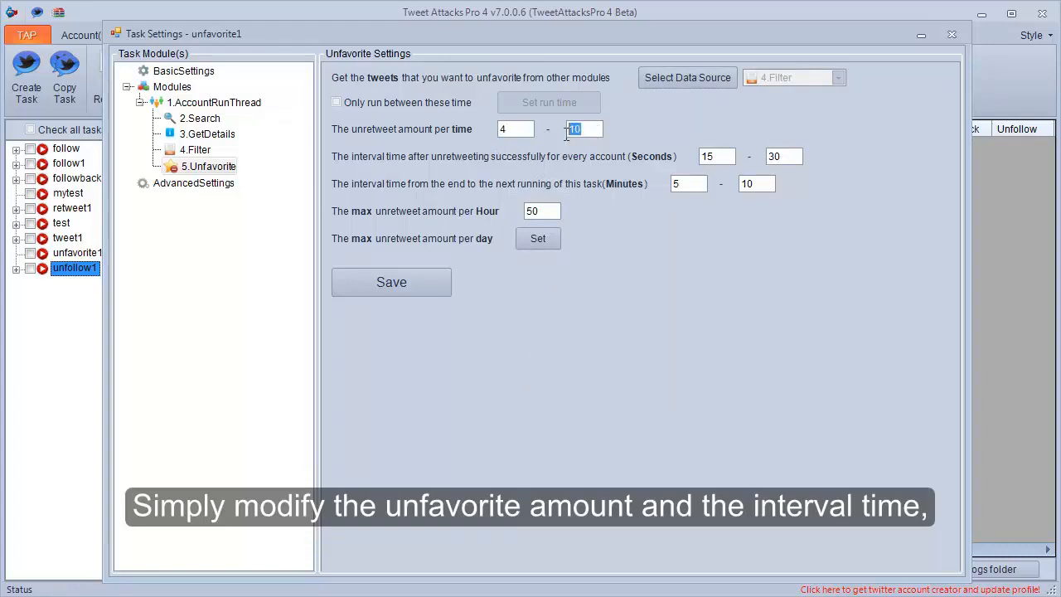
text(5)
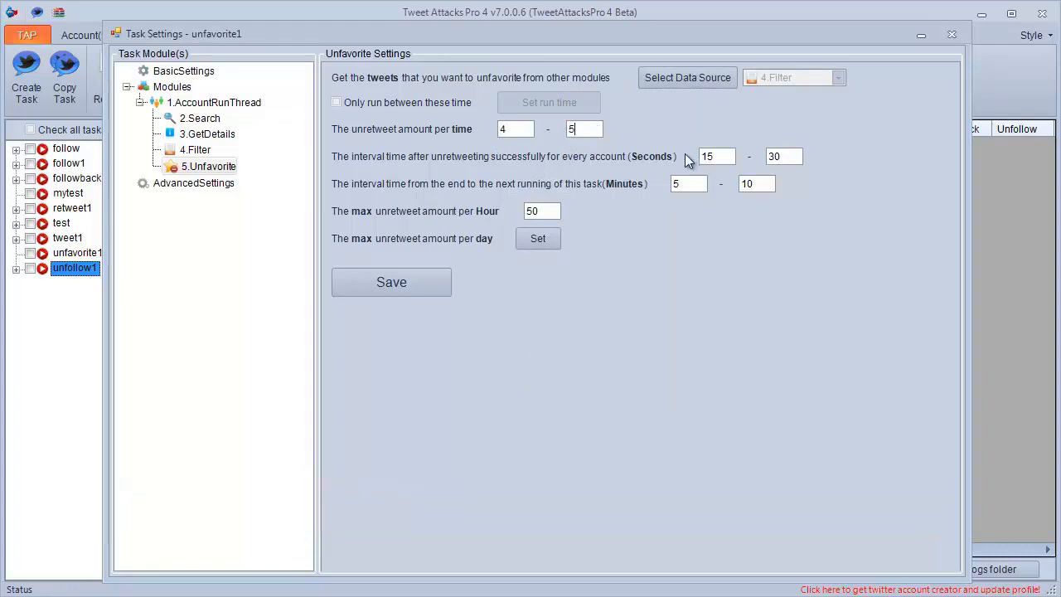
Set the per-account interval after each success to 35-50 seconds, save the Unfavorite module's settings and close the task settings.
drag(711, 157, 699, 158)
text(3)
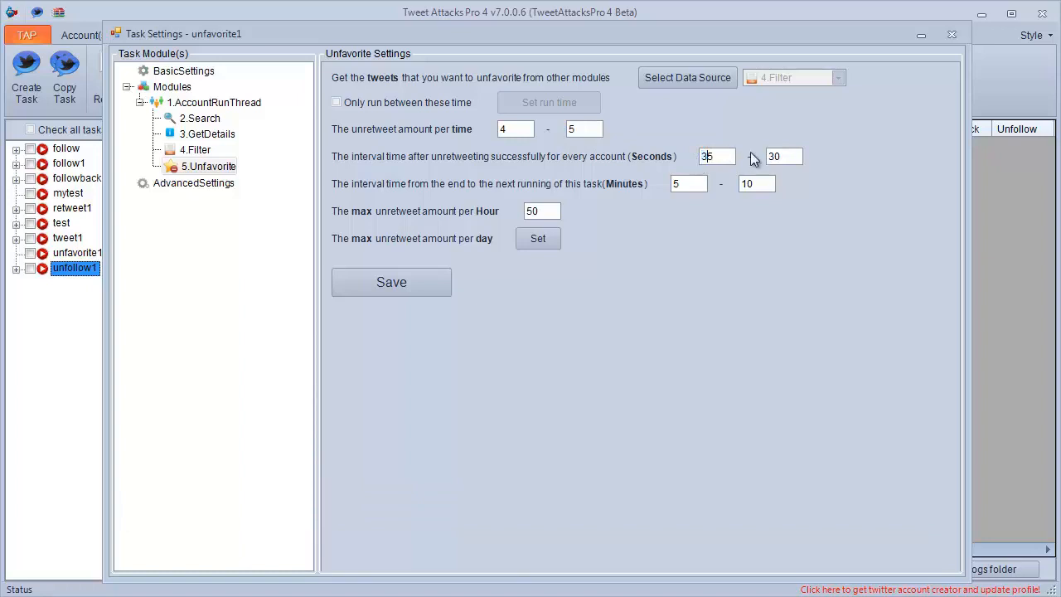
drag(774, 155, 769, 154)
click(423, 282)
click(544, 364)
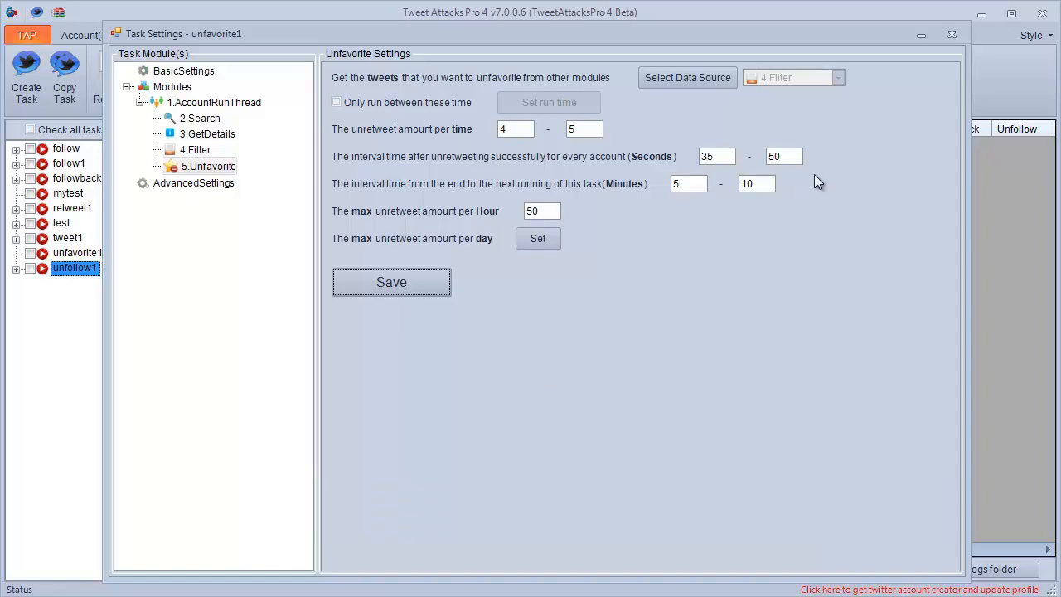
click(947, 40)
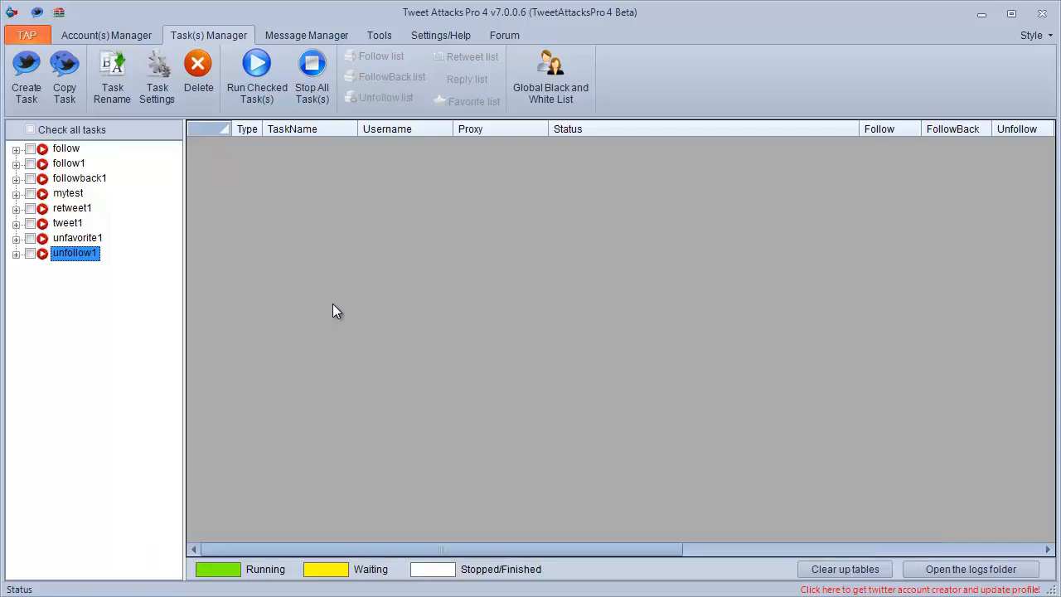
Open the settings of the mytest task and view its 1.Search people to follow module.
click(84, 199)
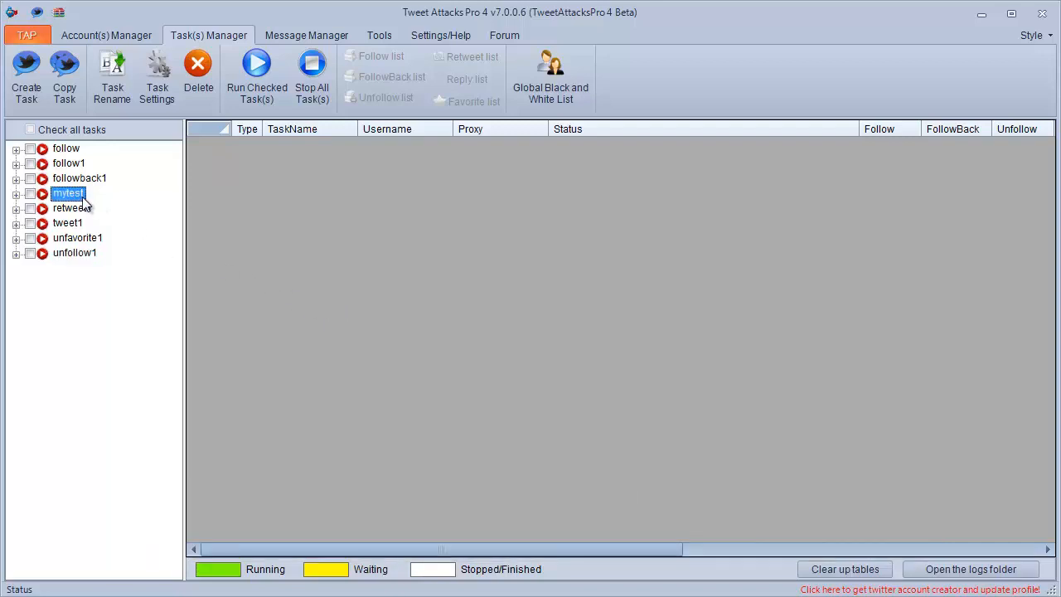
click(149, 96)
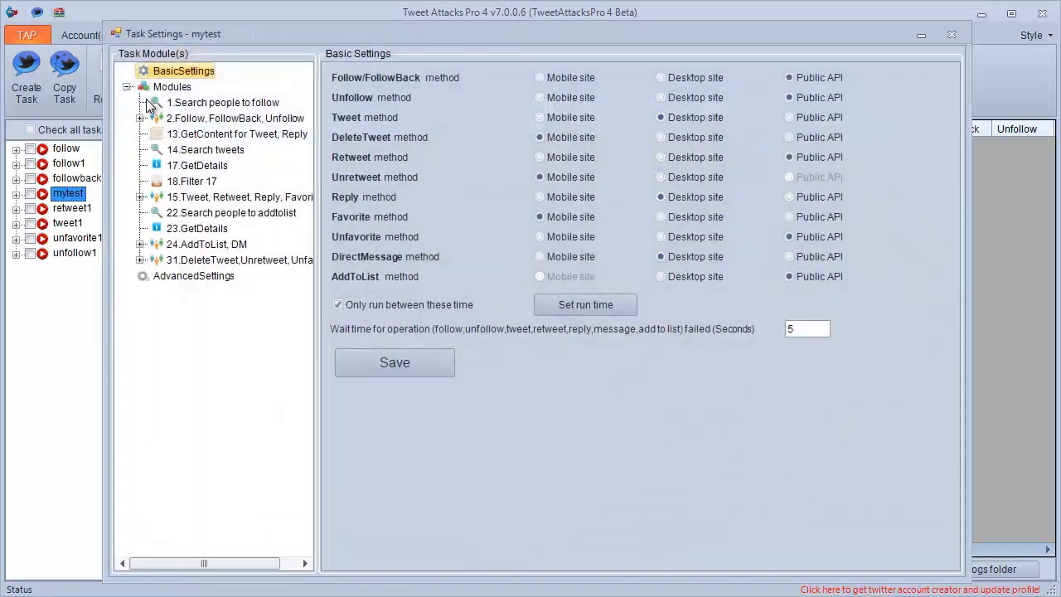
mouse_move(171, 562)
mouse_down()
mouse_move(187, 569)
mouse_move(191, 559)
mouse_up()
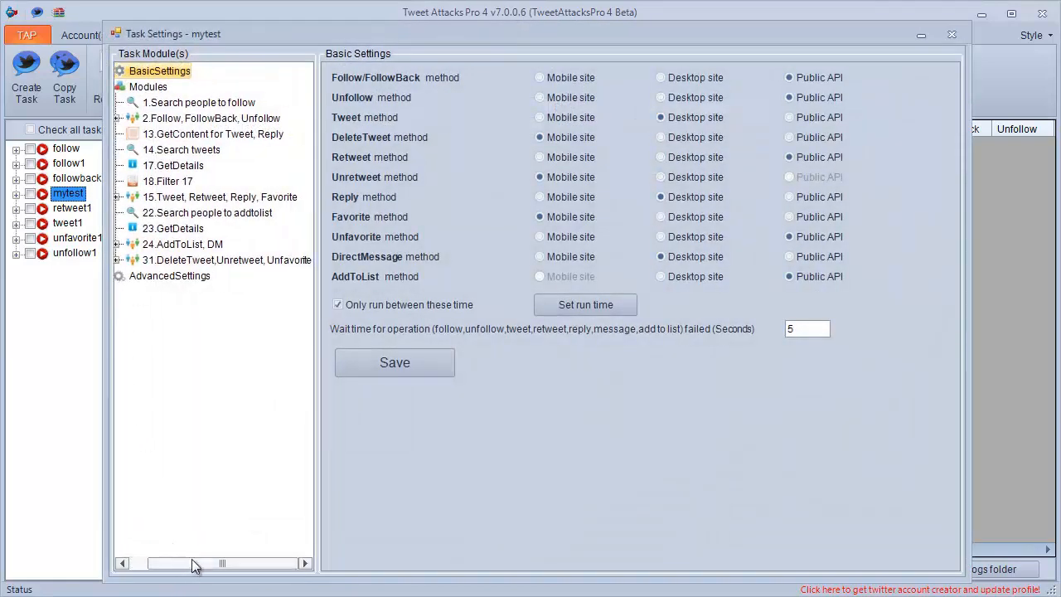
click(174, 106)
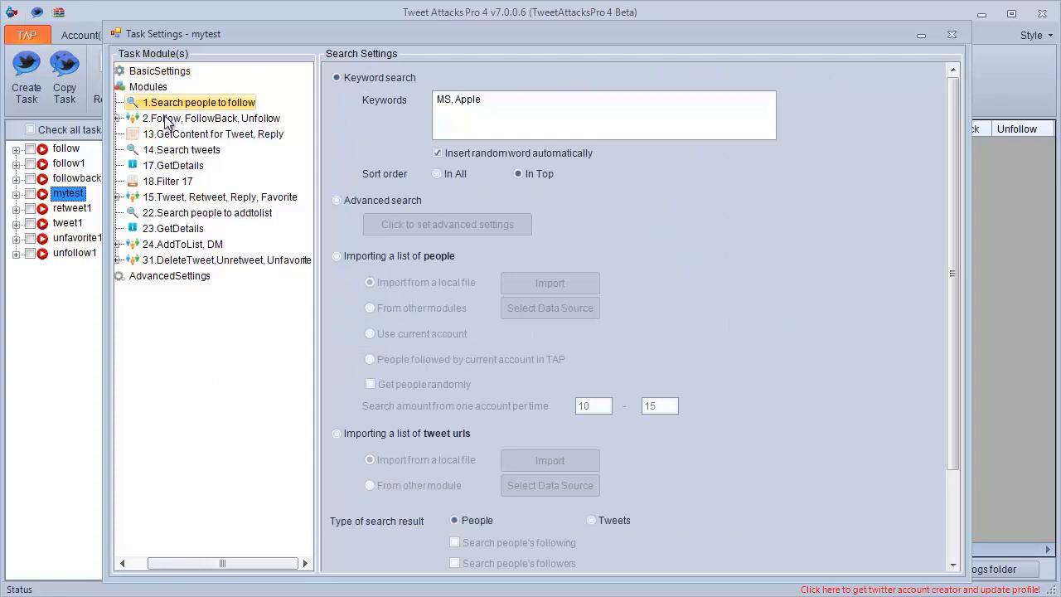
Expand the 2.Follow, FollowBack, Unfollow group and view the settings of its 5.Follow, 8.FollowBack and 9.Unfollow modules.
click(118, 119)
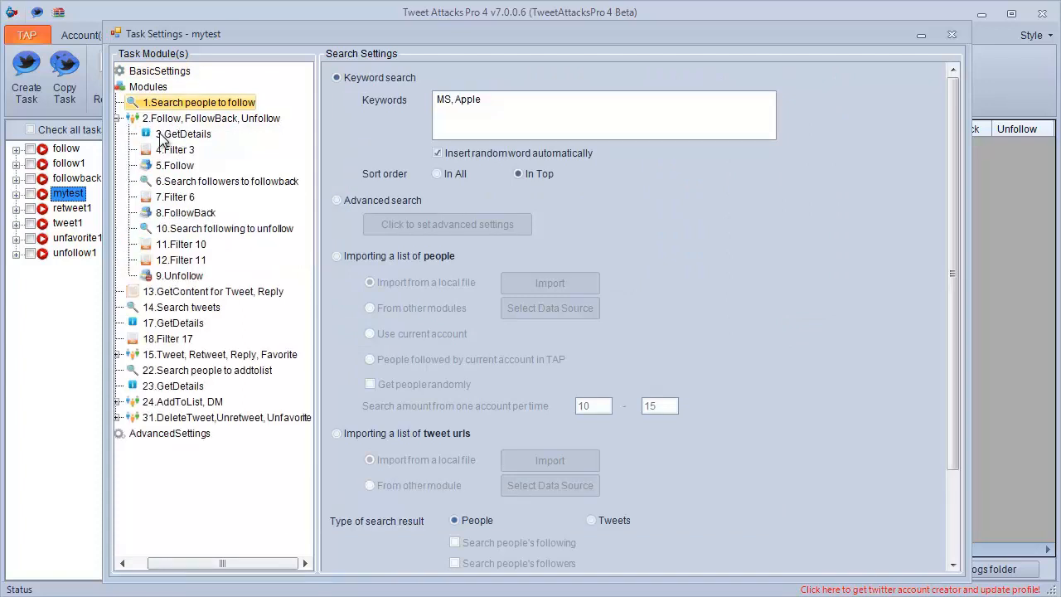
click(172, 166)
click(175, 213)
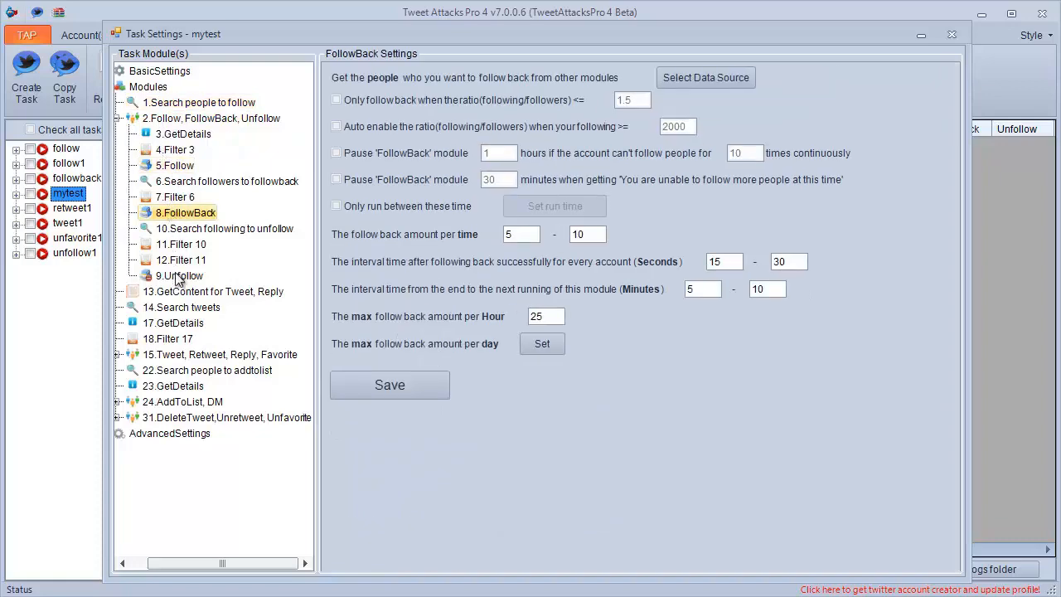
click(179, 279)
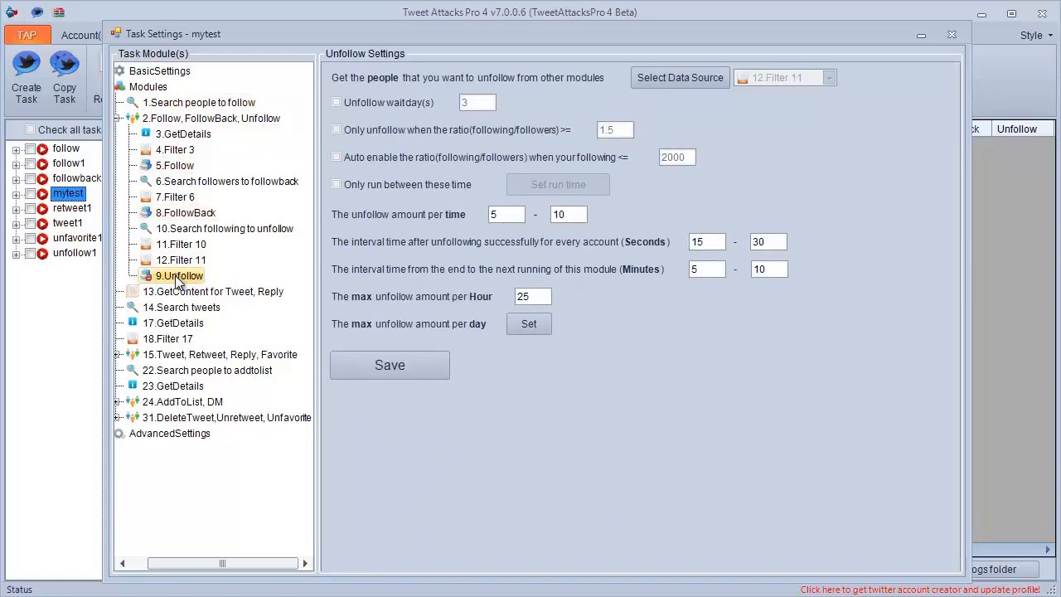
View the accounts of the 15.Tweet, Retweet, Reply, Favorite group, expand it and view its 19.Retweet and 21.Favorite modules.
click(124, 357)
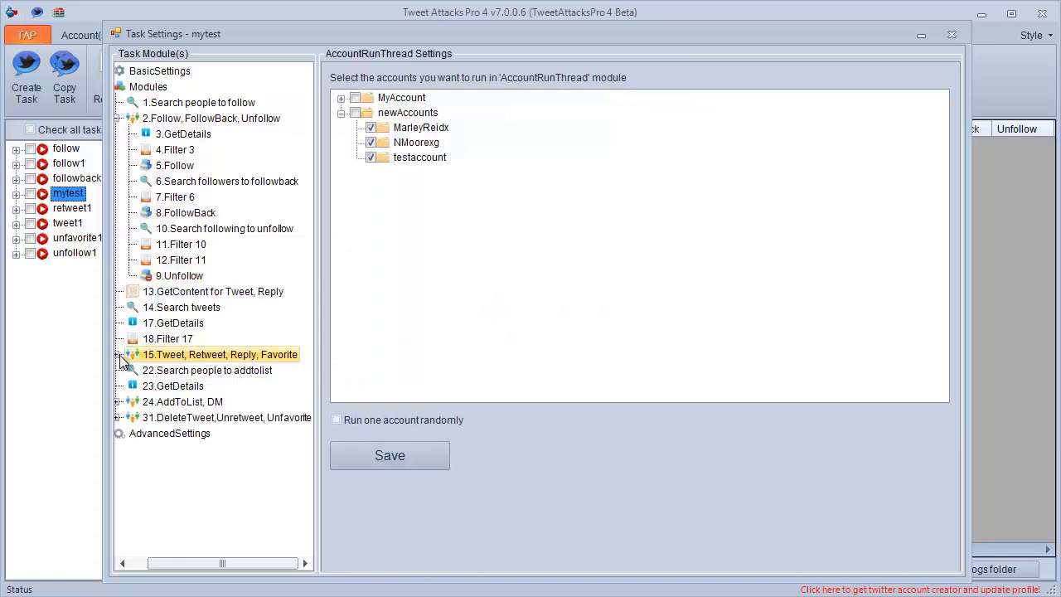
click(119, 355)
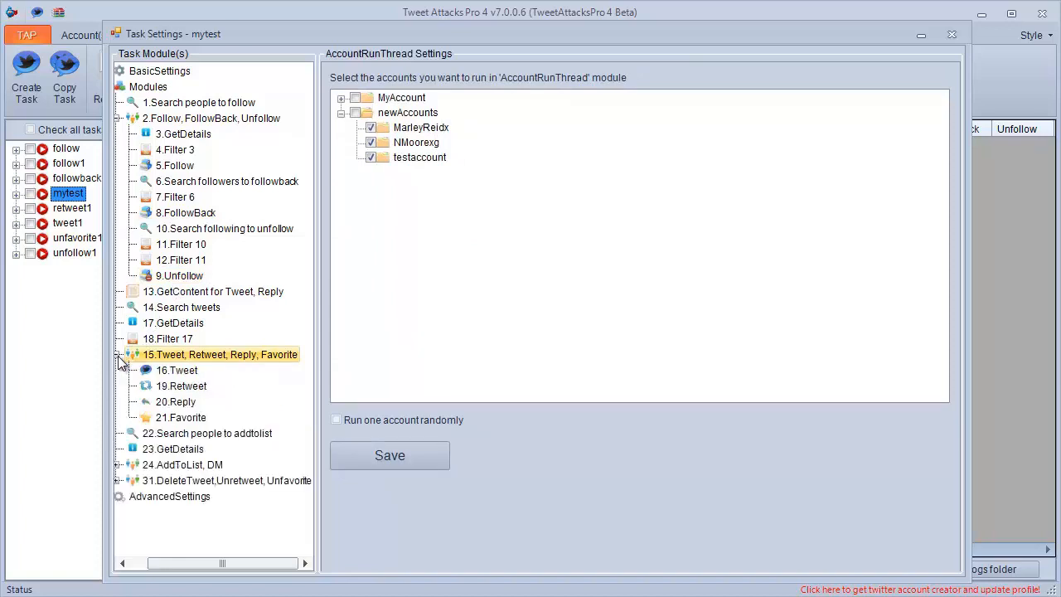
click(171, 386)
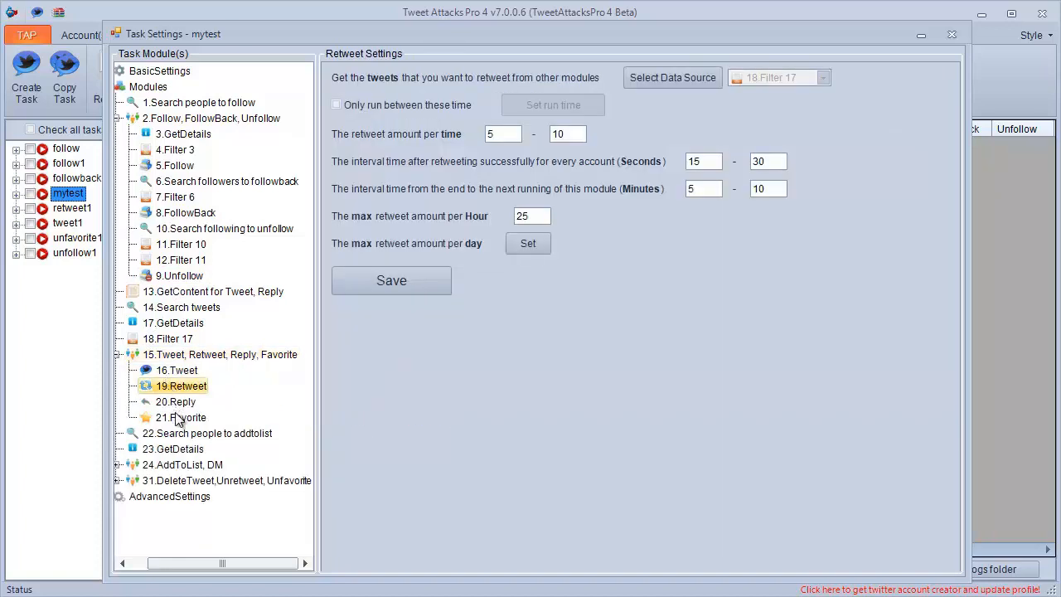
click(176, 418)
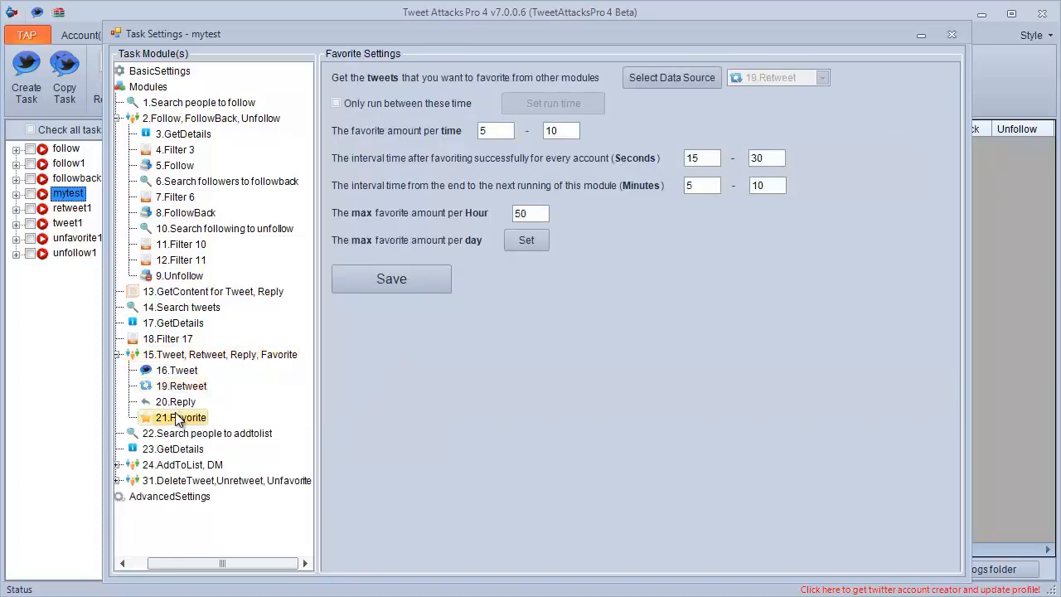
Expand the 24.AddToList, DM group and view its selected accounts and its 29.DirectMessage module.
click(117, 465)
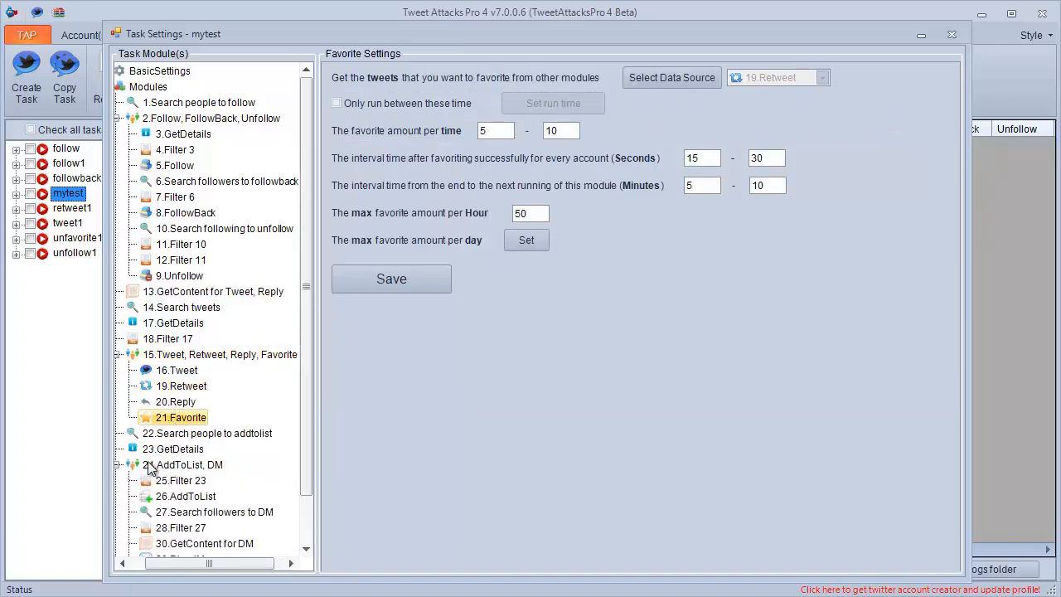
scroll(149, 468, down, 2)
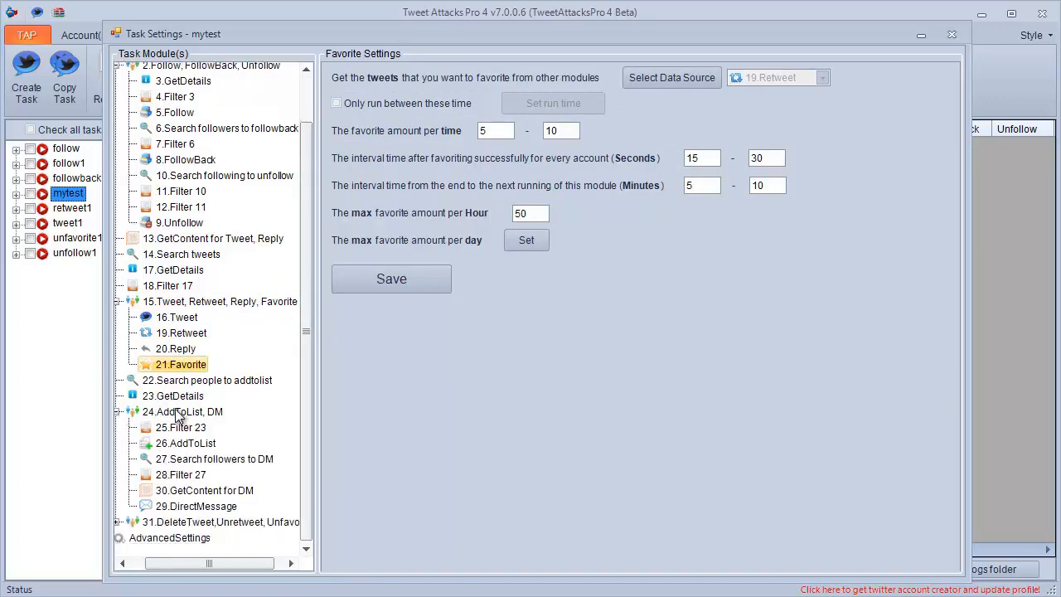
click(178, 415)
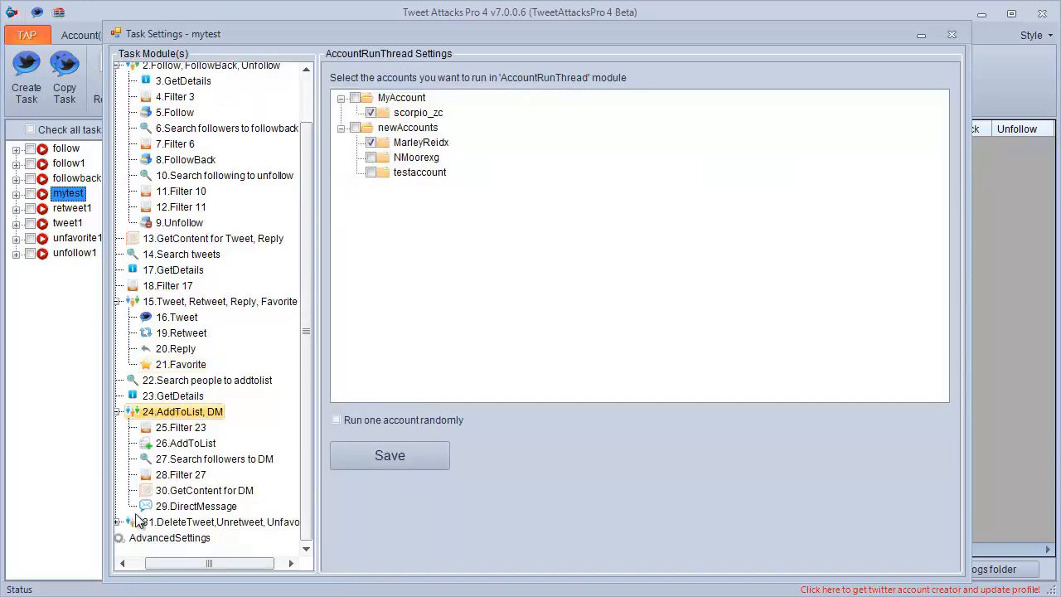
click(174, 507)
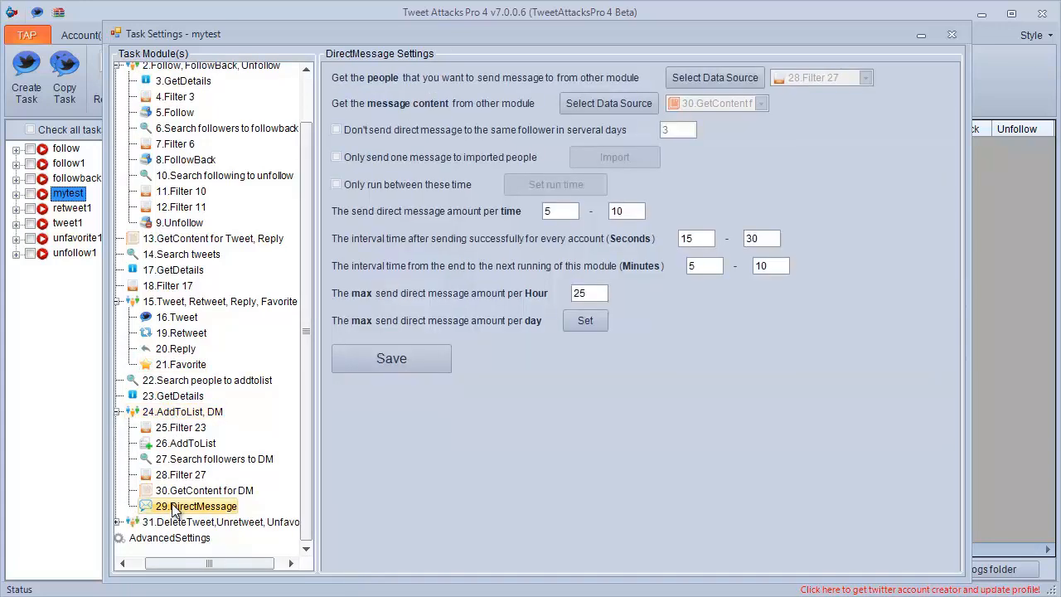
Expand the 31.DeleteTweet, Unretweet, Unfavorite group and view its selected accounts and the modules it contains.
click(118, 522)
scroll(166, 498, down, 3)
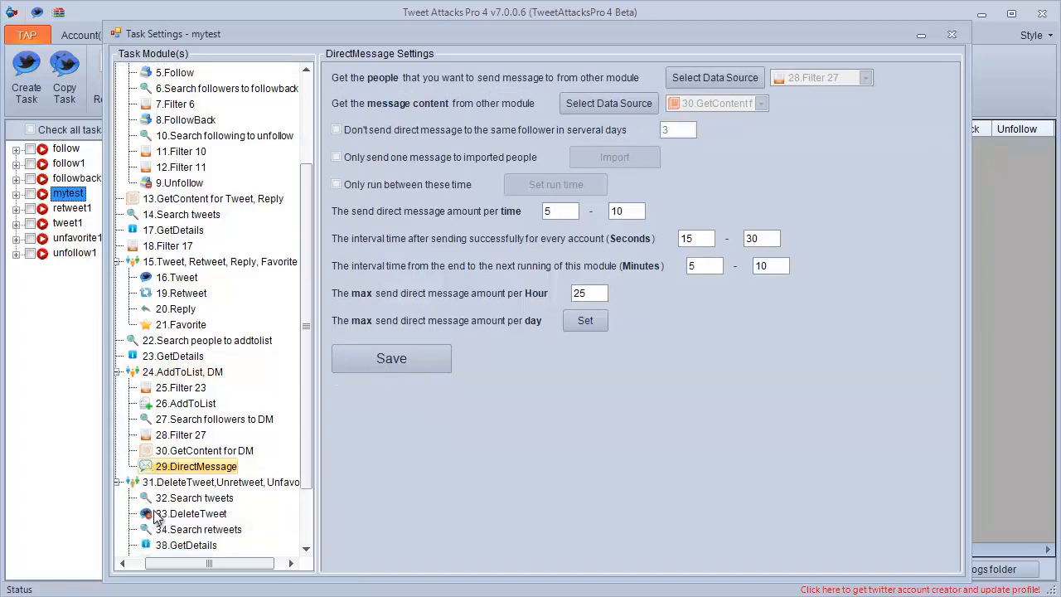
click(187, 405)
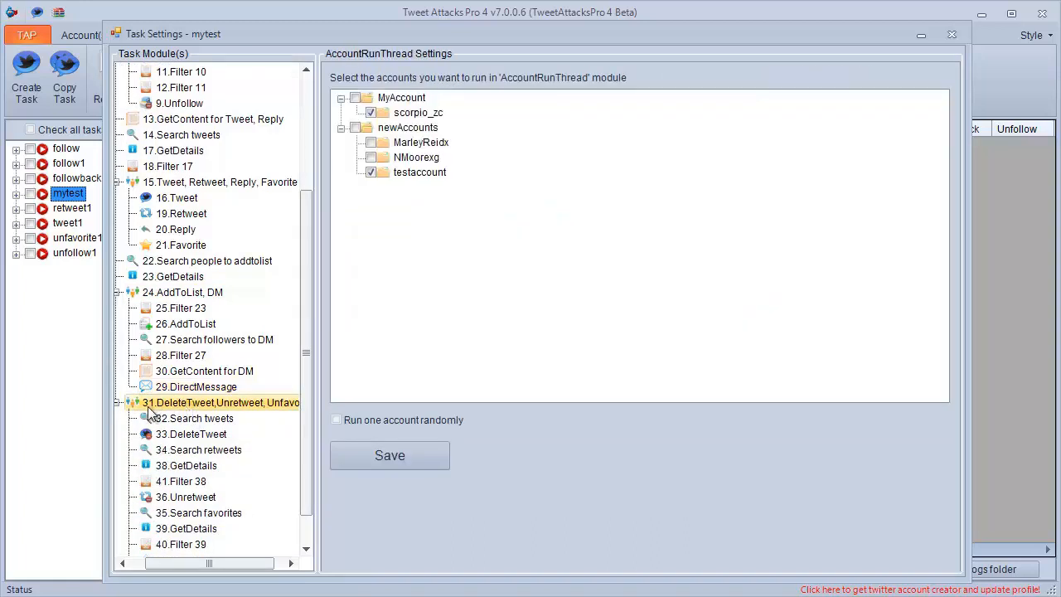
scroll(143, 414, down, 1)
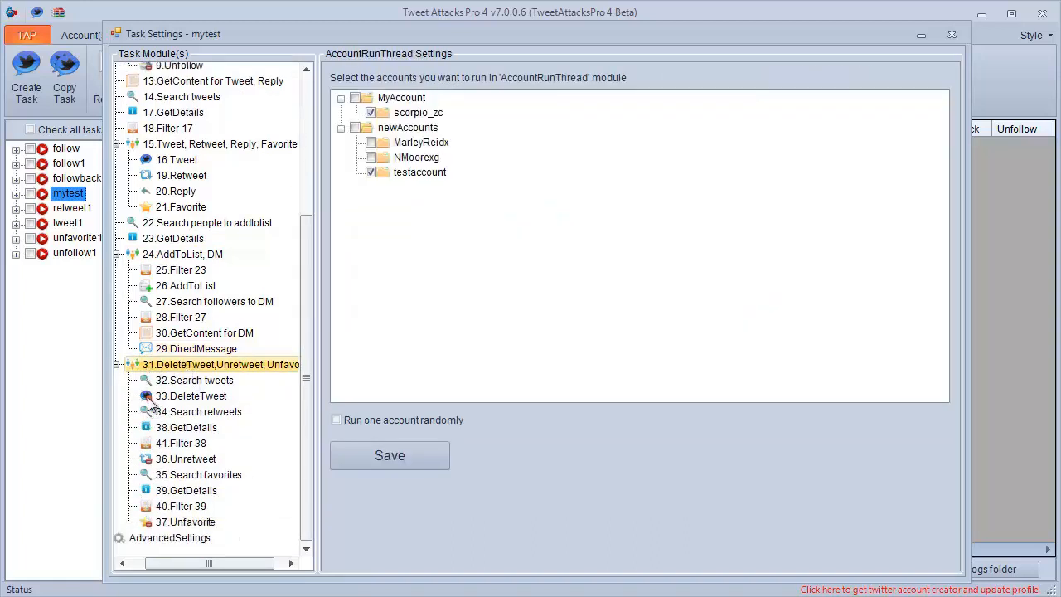
scroll(149, 404, up, 5)
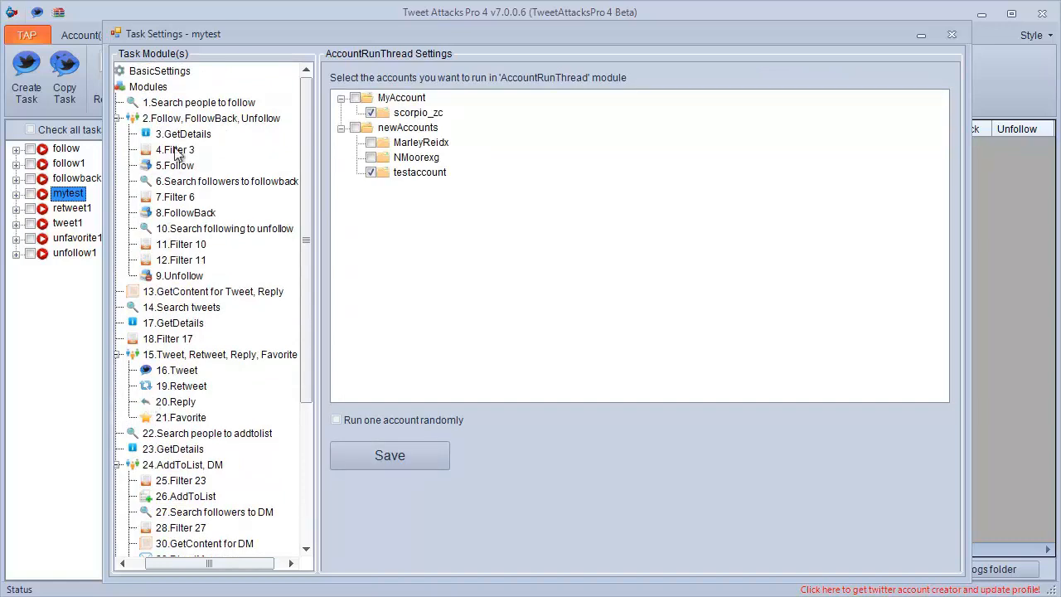
Review the settings of 1.Search people to follow, 3.GetDetails and 6.Search followers to followback, including the latter's search result options.
click(197, 103)
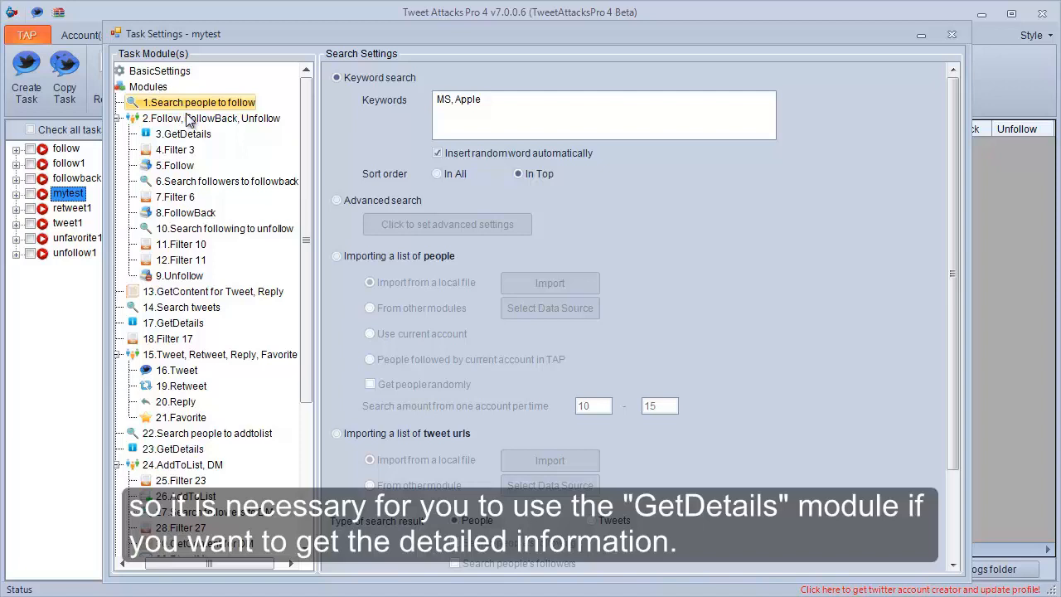
click(186, 136)
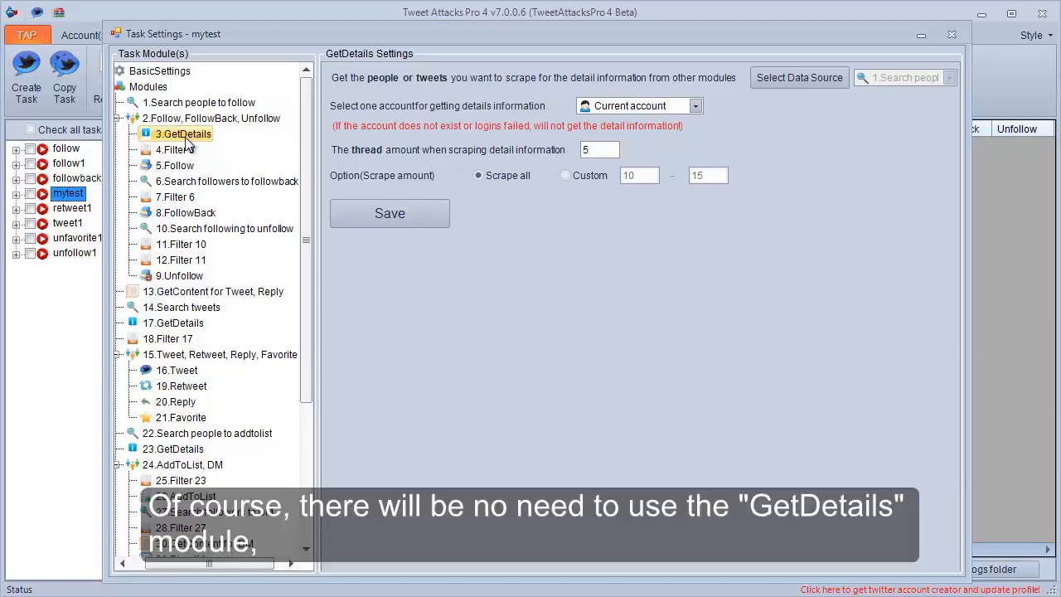
click(172, 182)
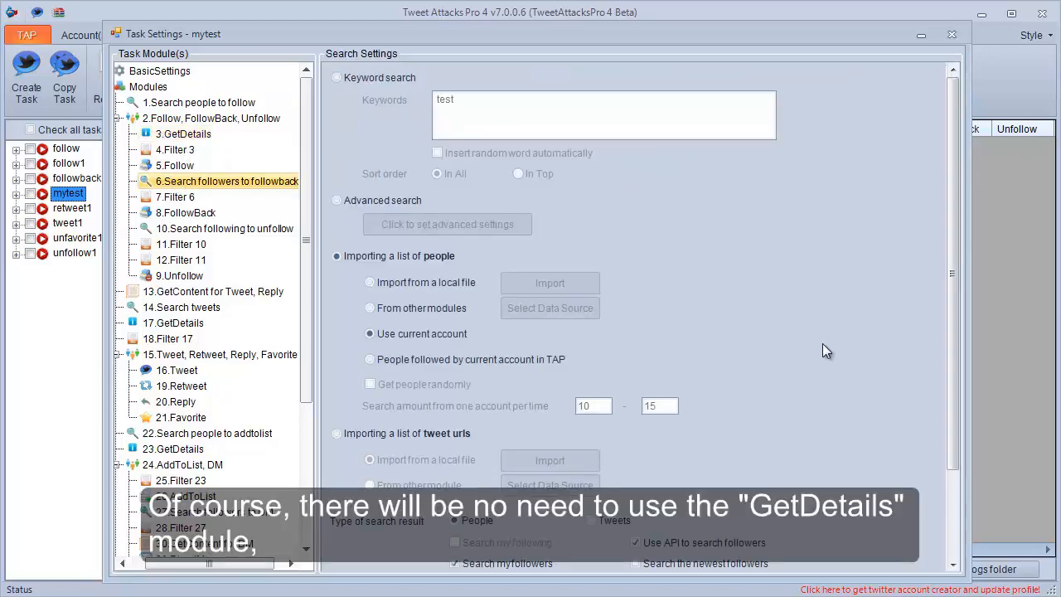
drag(952, 345, 954, 428)
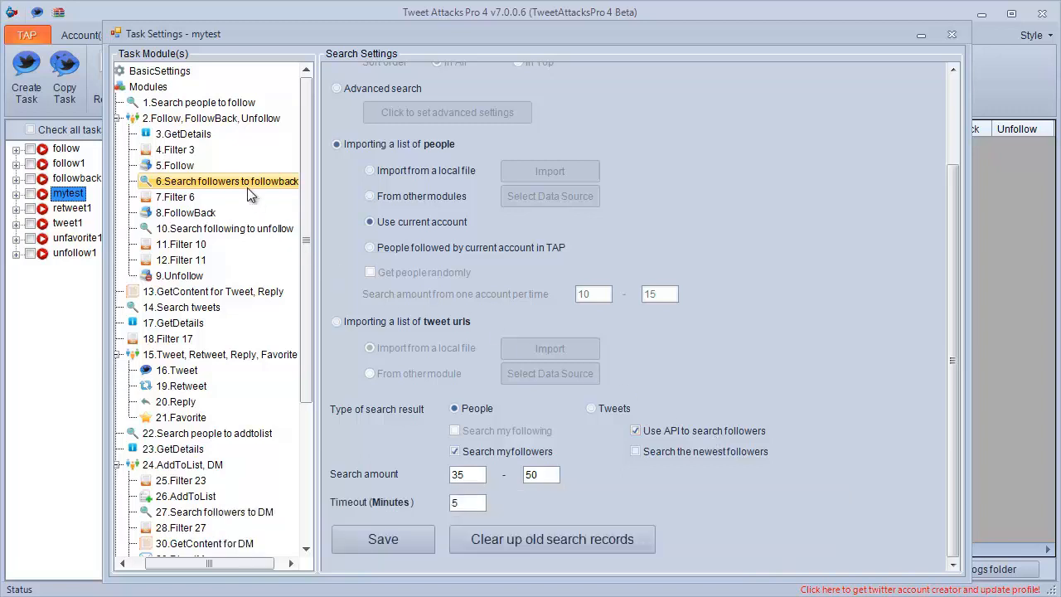
In the 4.Filter 3 module, set people already followed by me and people who already follow back me to Exclude.
click(197, 151)
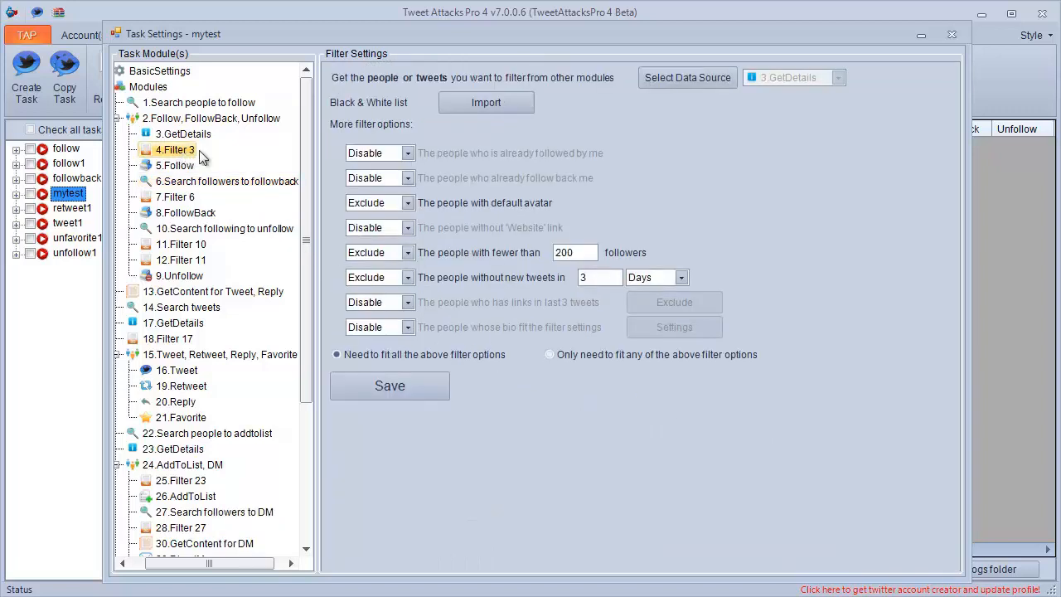
click(407, 153)
click(396, 182)
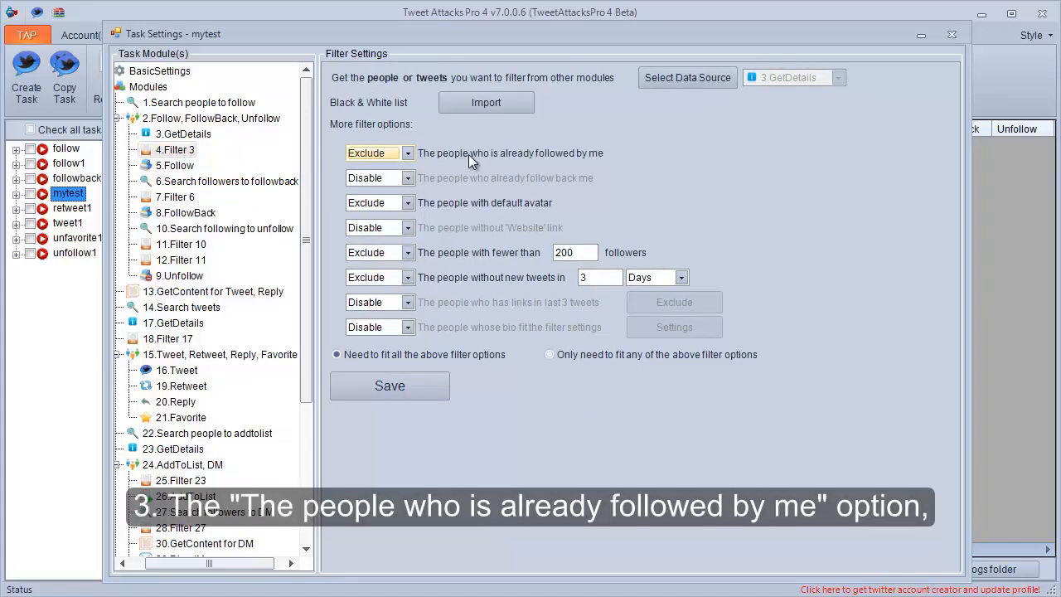
click(410, 178)
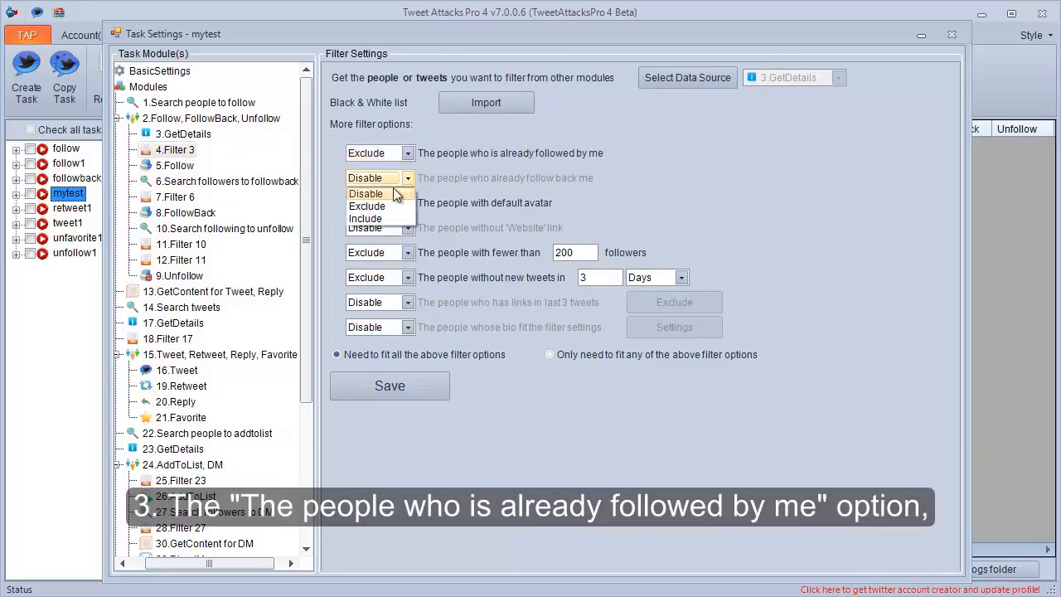
click(383, 205)
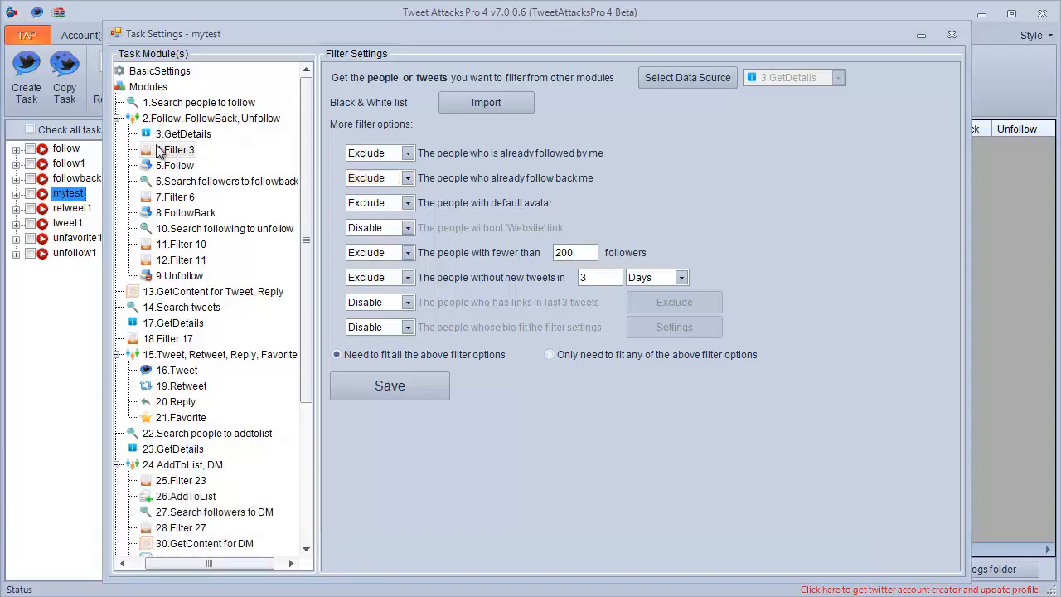
In 18.Filter 17, set tweets retweeted over 10 times to Exclude and tweets favorited over 10 times to Include.
click(163, 341)
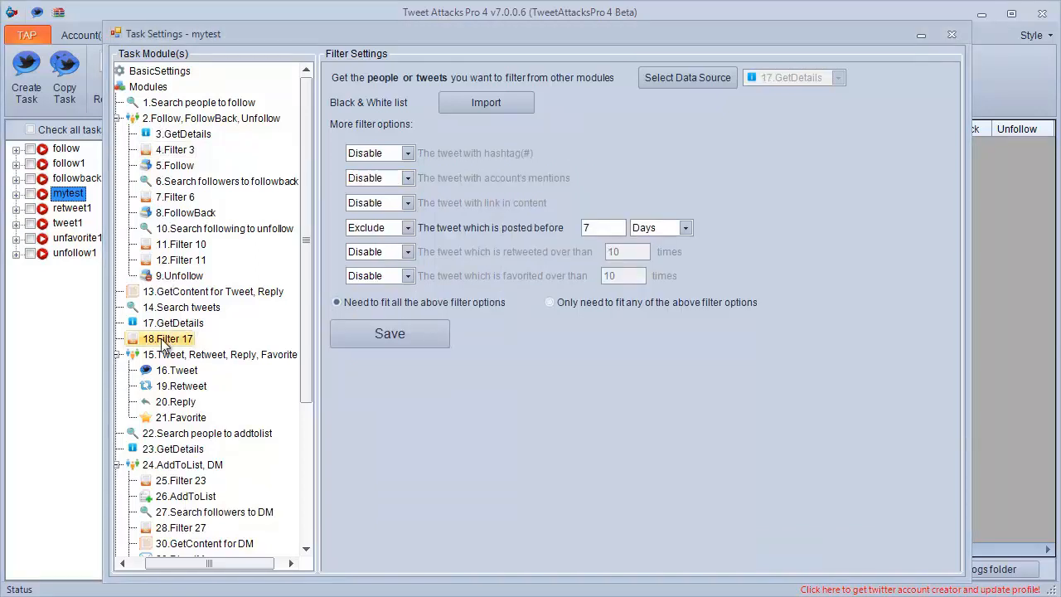
click(409, 253)
click(367, 280)
click(407, 276)
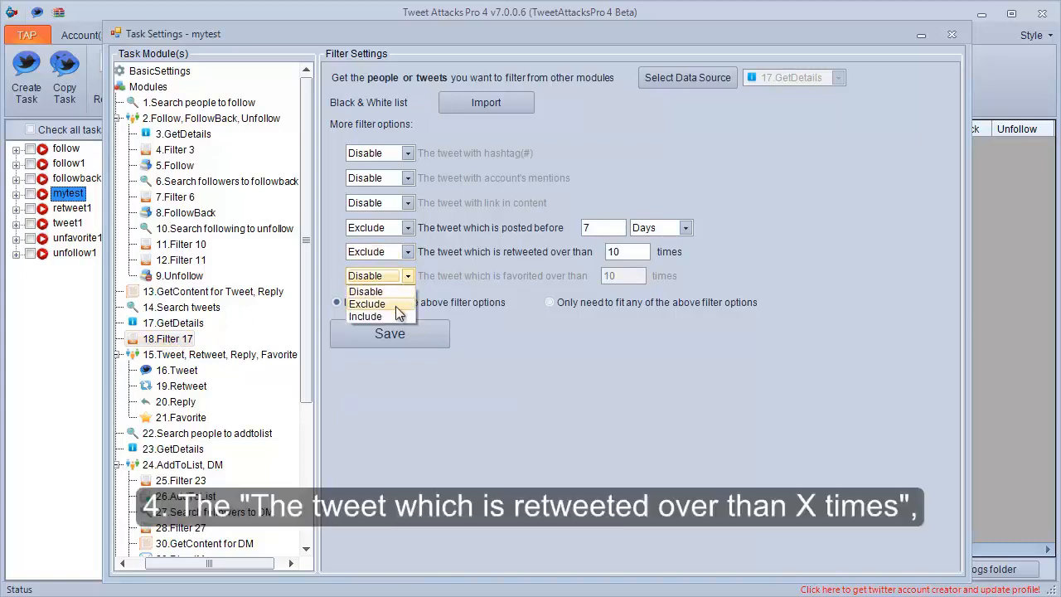
click(392, 316)
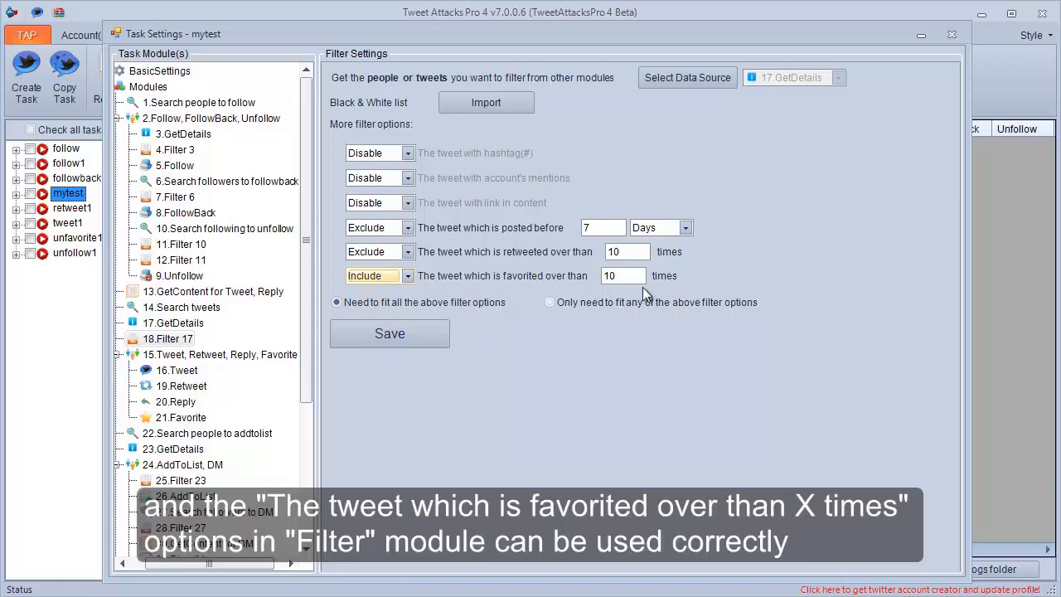
Review the 17.GetDetails settings and the 14.Search tweets search options, and close the task settings.
click(172, 324)
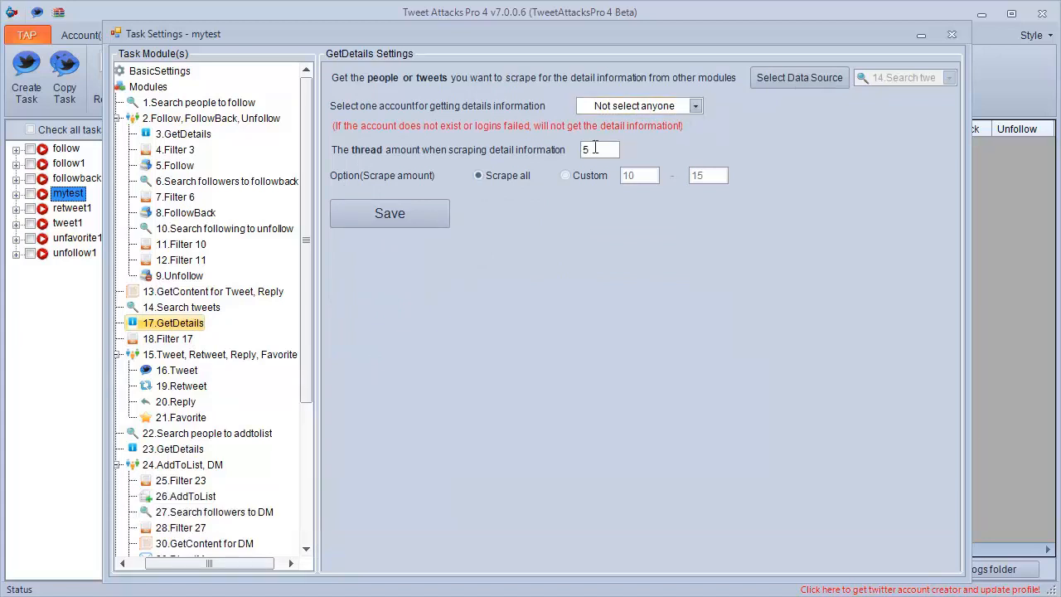
click(178, 308)
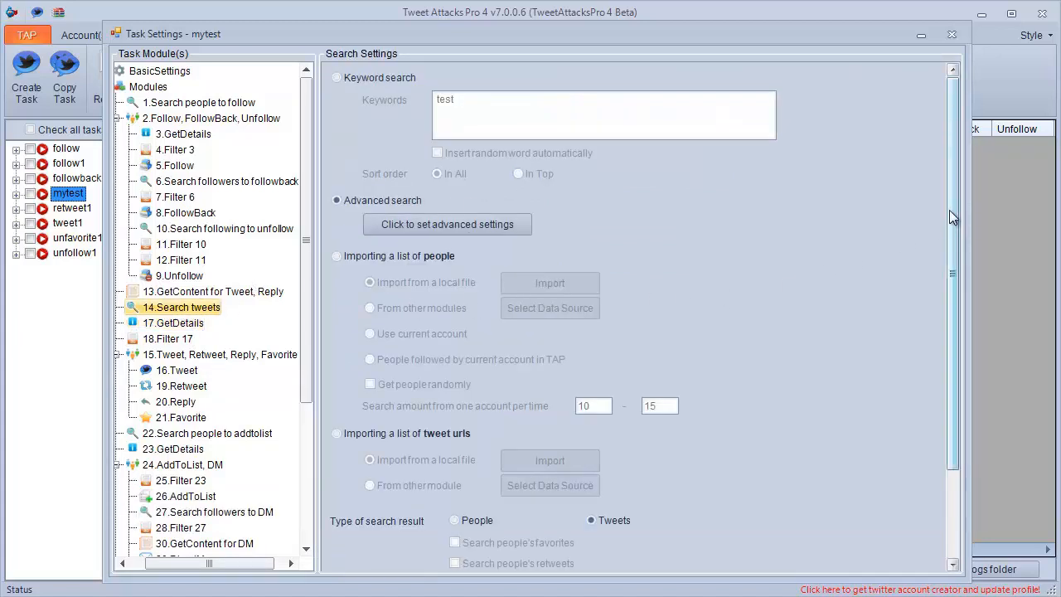
scroll(950, 209, down, 3)
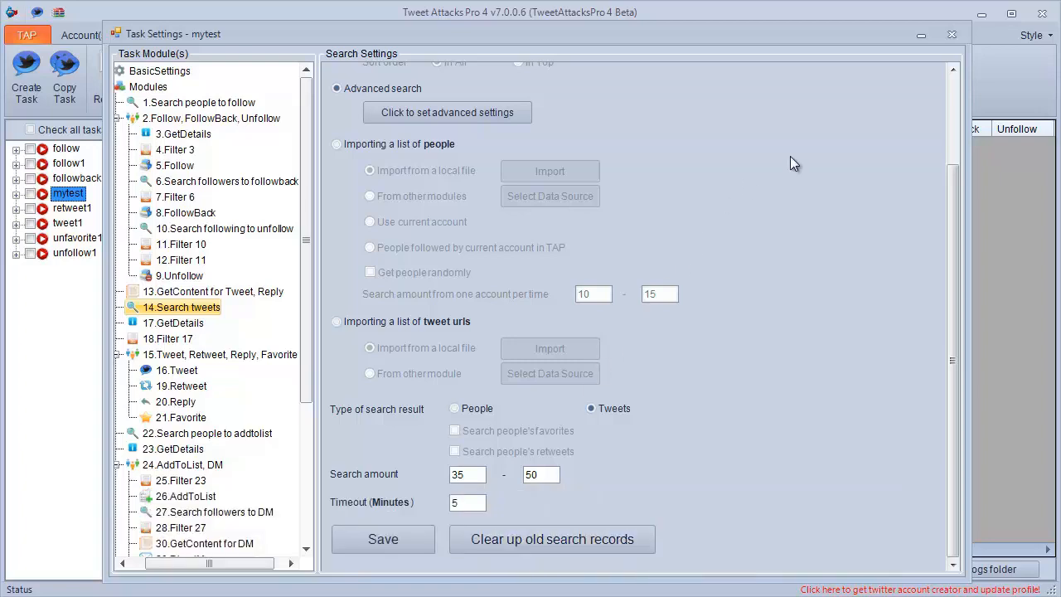
click(952, 34)
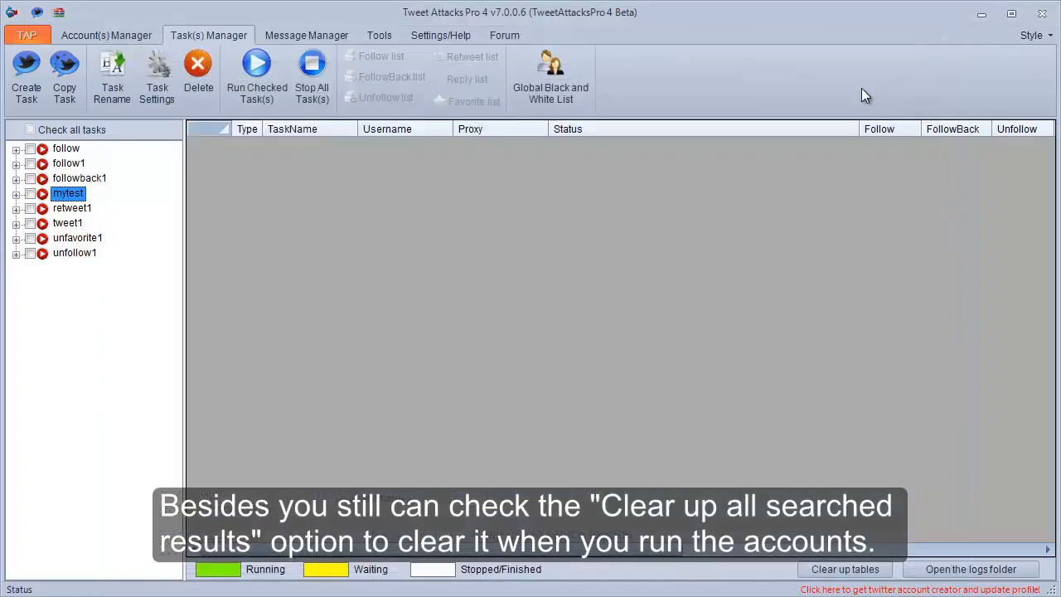
Check only the mytest task for running and open the run settings for it.
click(29, 196)
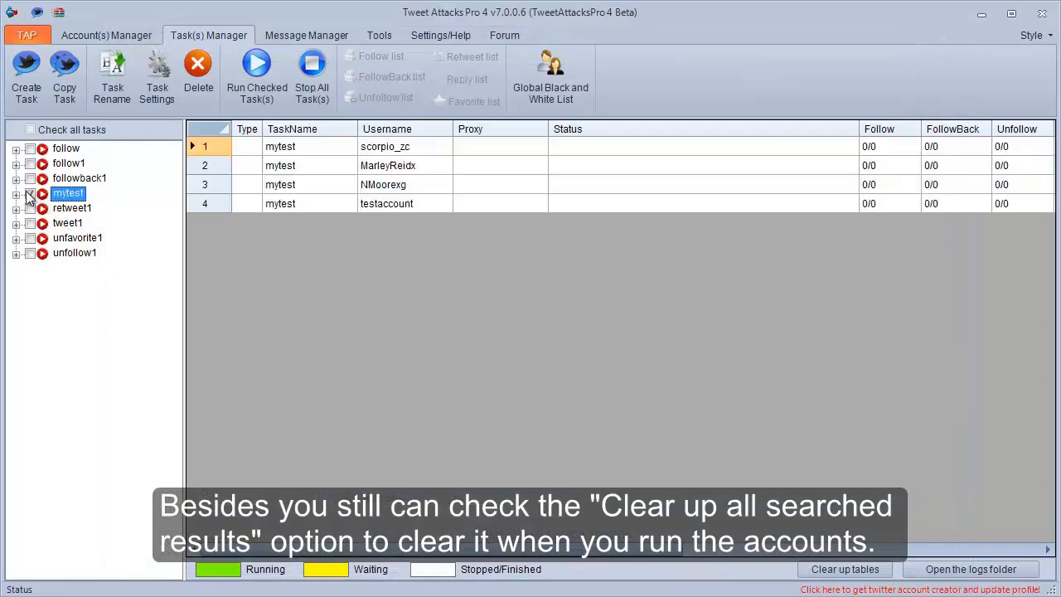
click(29, 196)
click(257, 75)
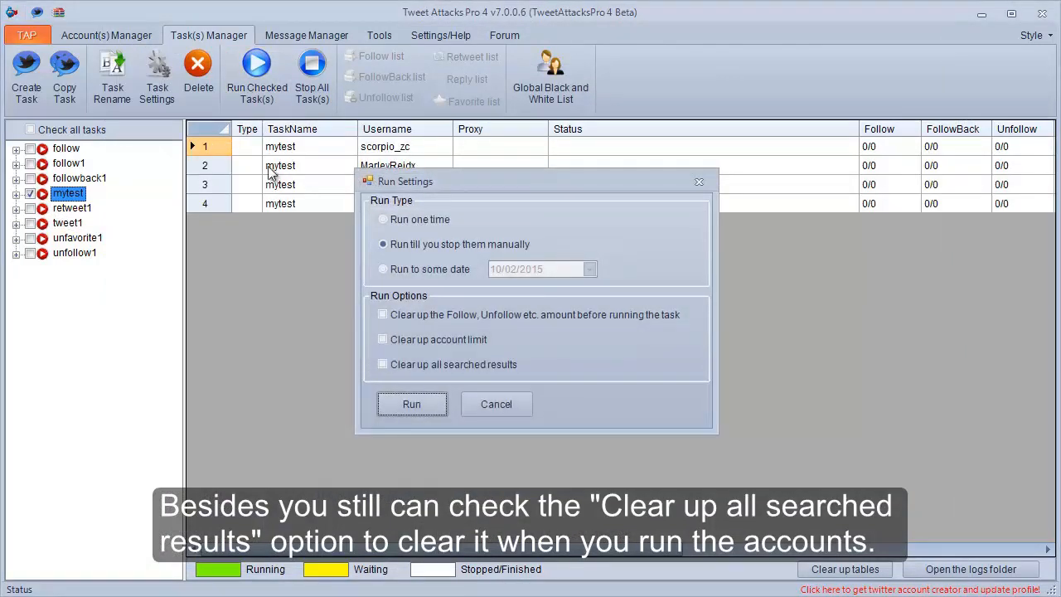